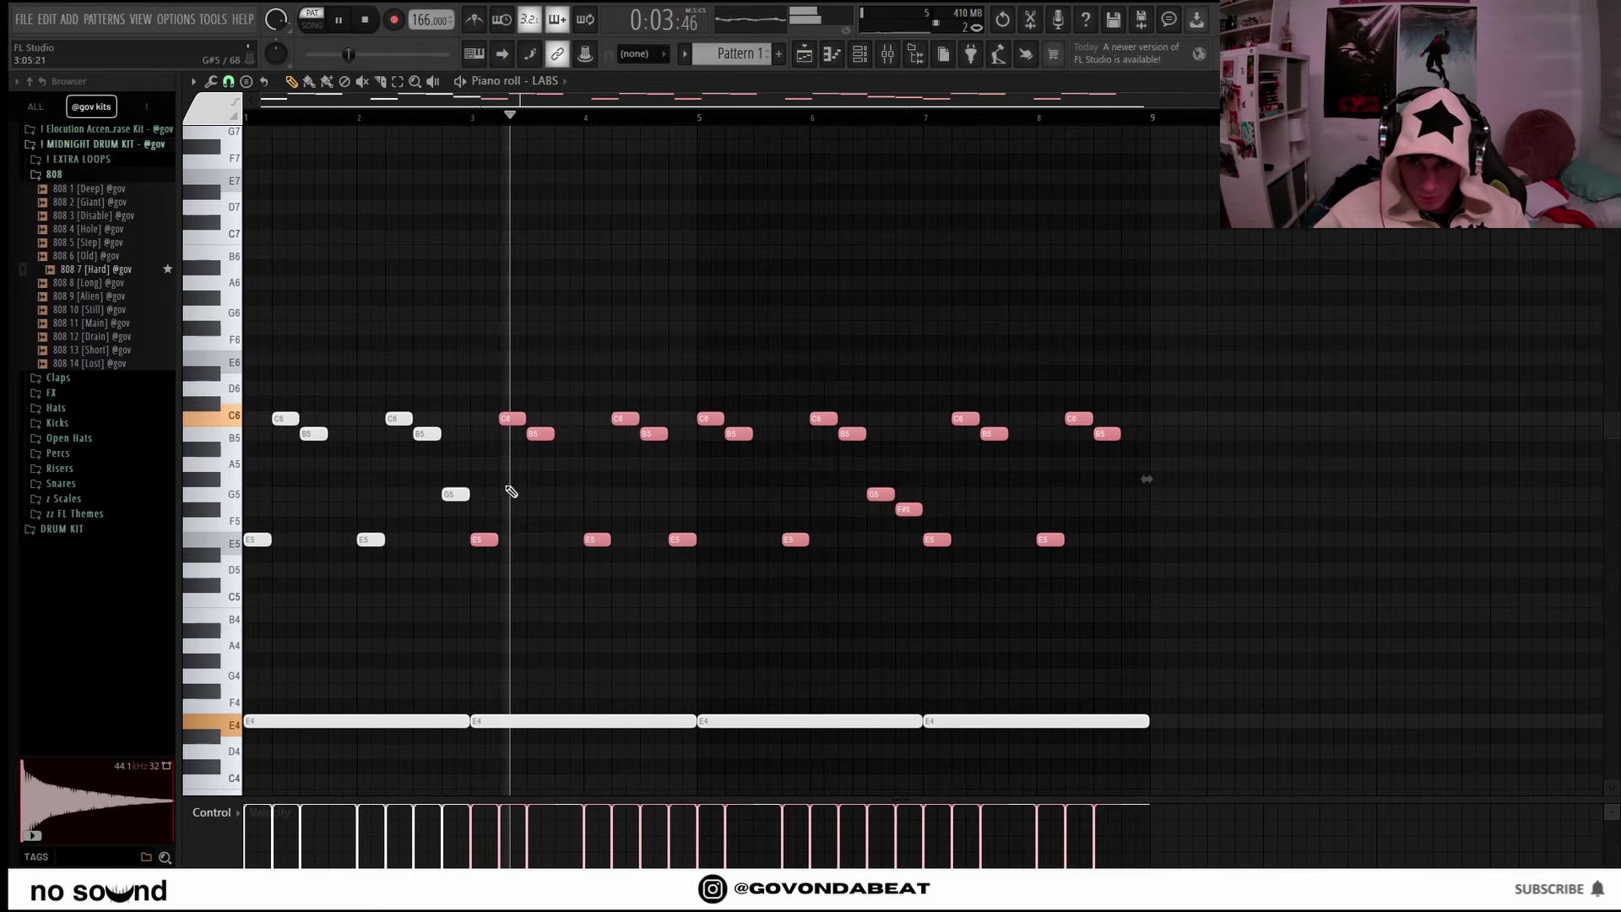
Move the melody notes from the second half one beat later so the group starts with E5 at bar 5.
{"action": "left_click", "coordinate": [633, 478]}
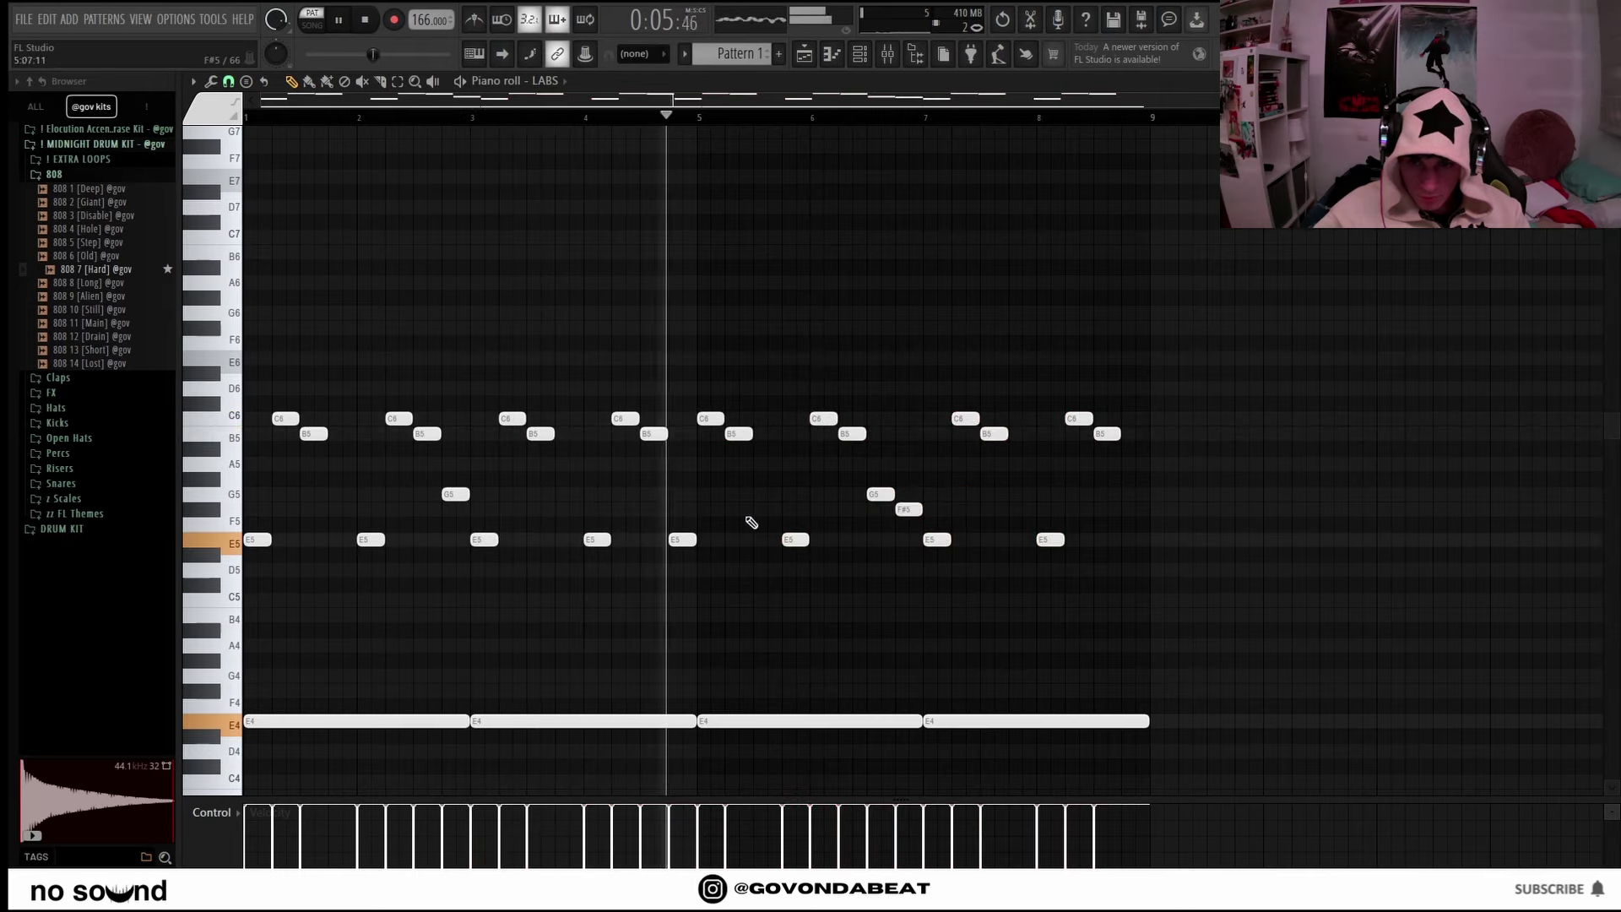
{"action": "left_click_drag", "start_coordinate": [1158, 568], "coordinate": [698, 365]}
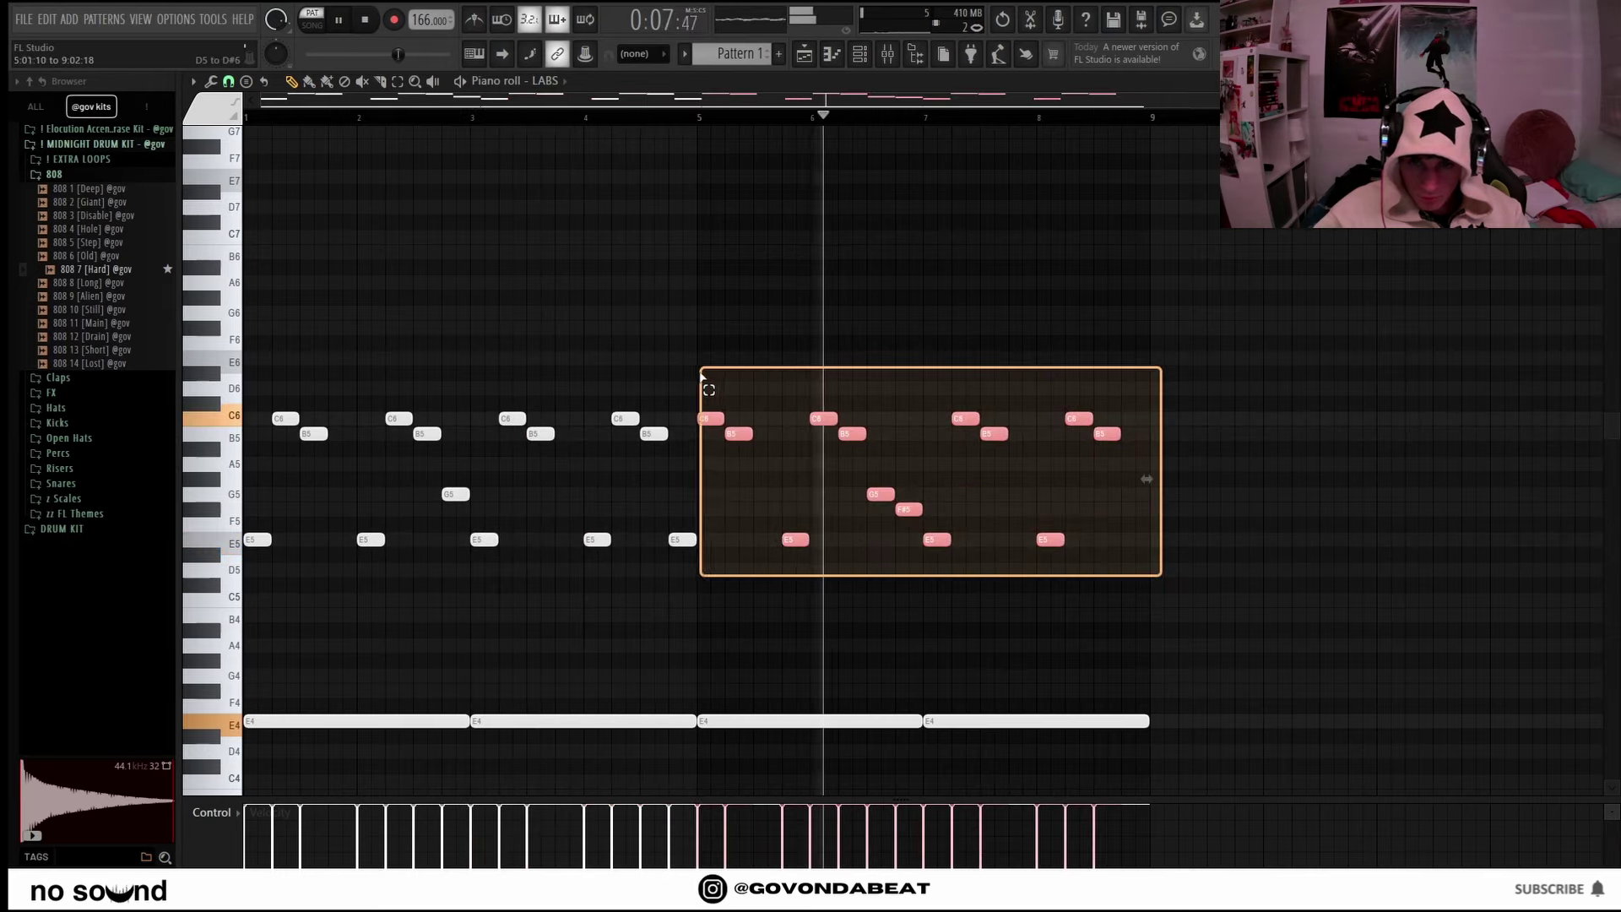
{"action": "left_click_drag", "start_coordinate": [687, 539], "coordinate": [715, 538]}
{"action": "left_click", "coordinate": [786, 565]}
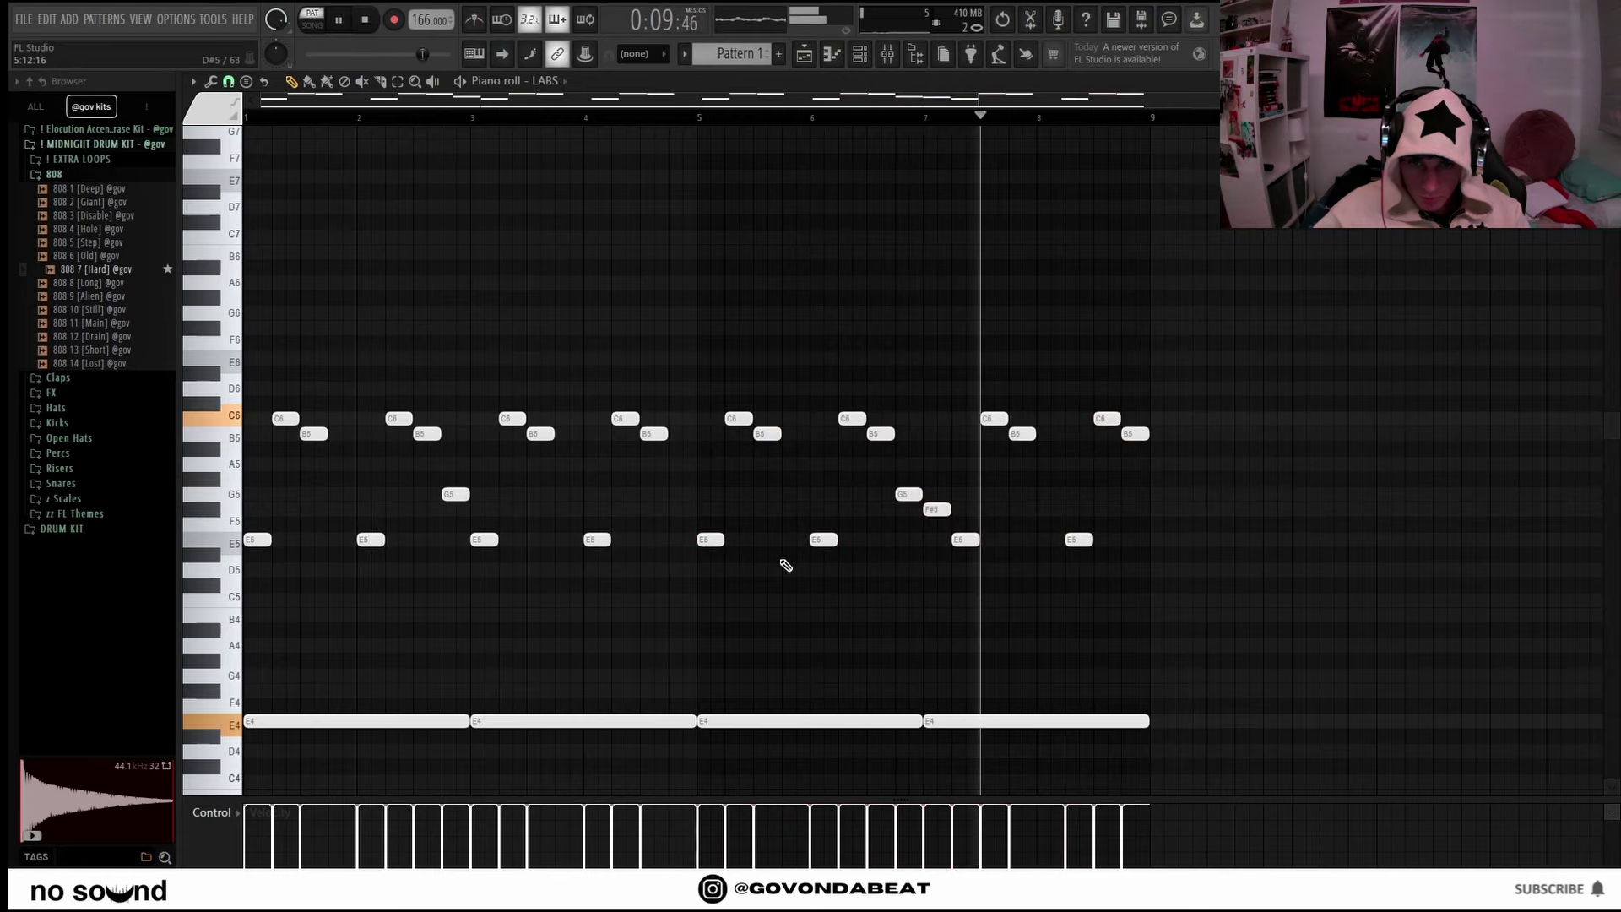
Delete the F#5 note at bar 7 and move the melody notes after it one beat earlier to start at bar 7.
{"action": "right_click", "coordinate": [937, 510]}
{"action": "left_click_drag", "start_coordinate": [1178, 578], "coordinate": [939, 414]}
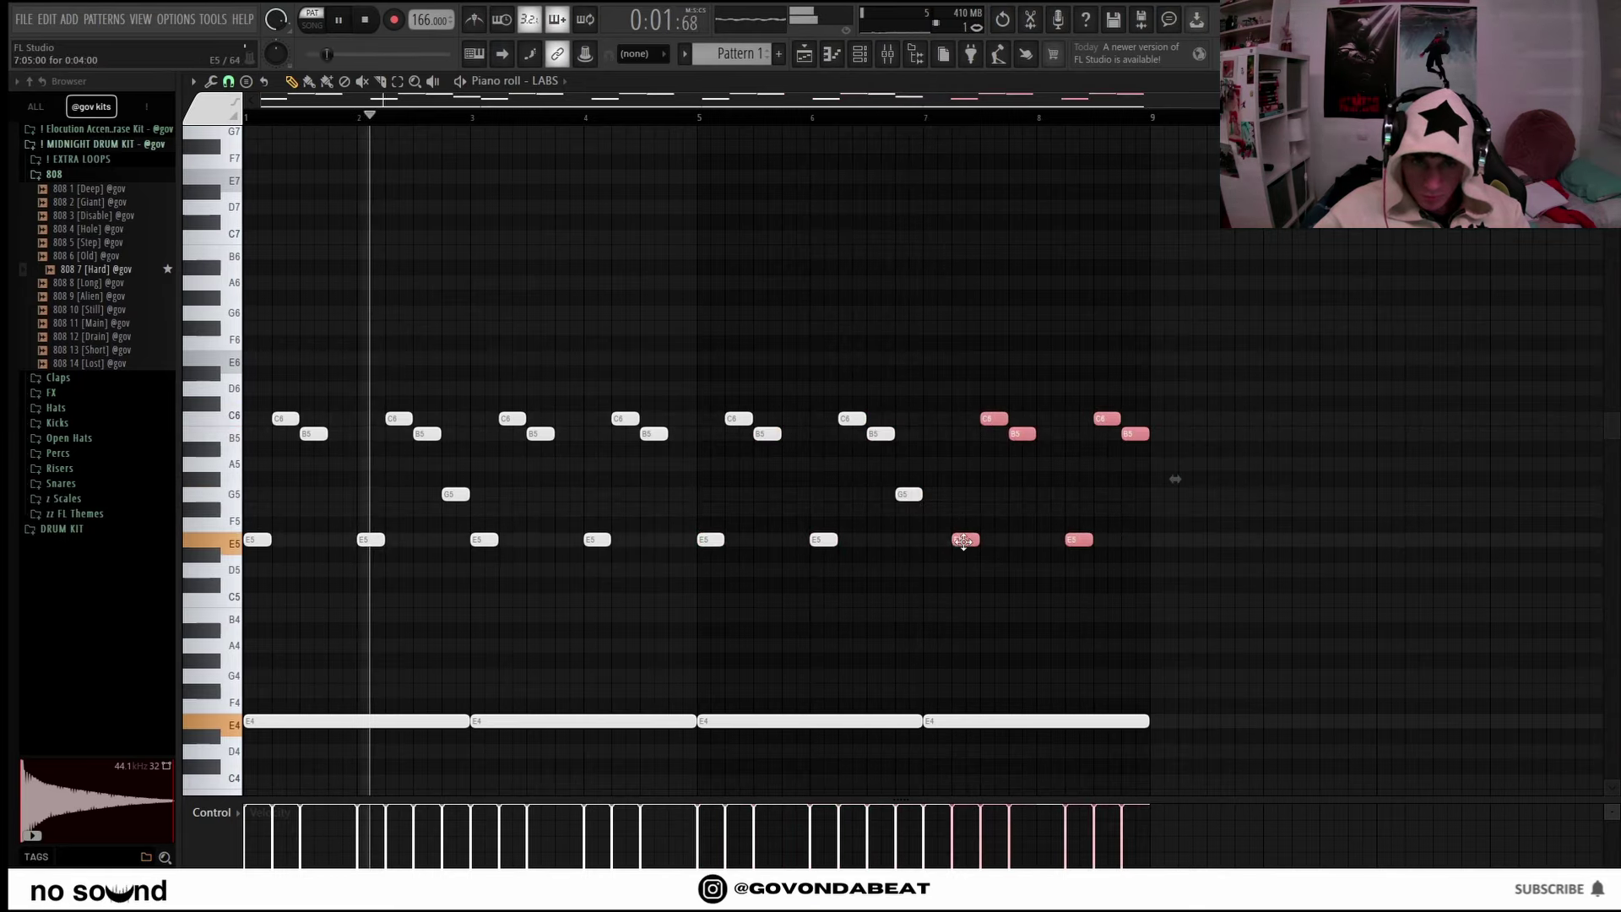
{"action": "left_click_drag", "start_coordinate": [964, 541], "coordinate": [935, 541]}
{"action": "left_click", "coordinate": [952, 453]}
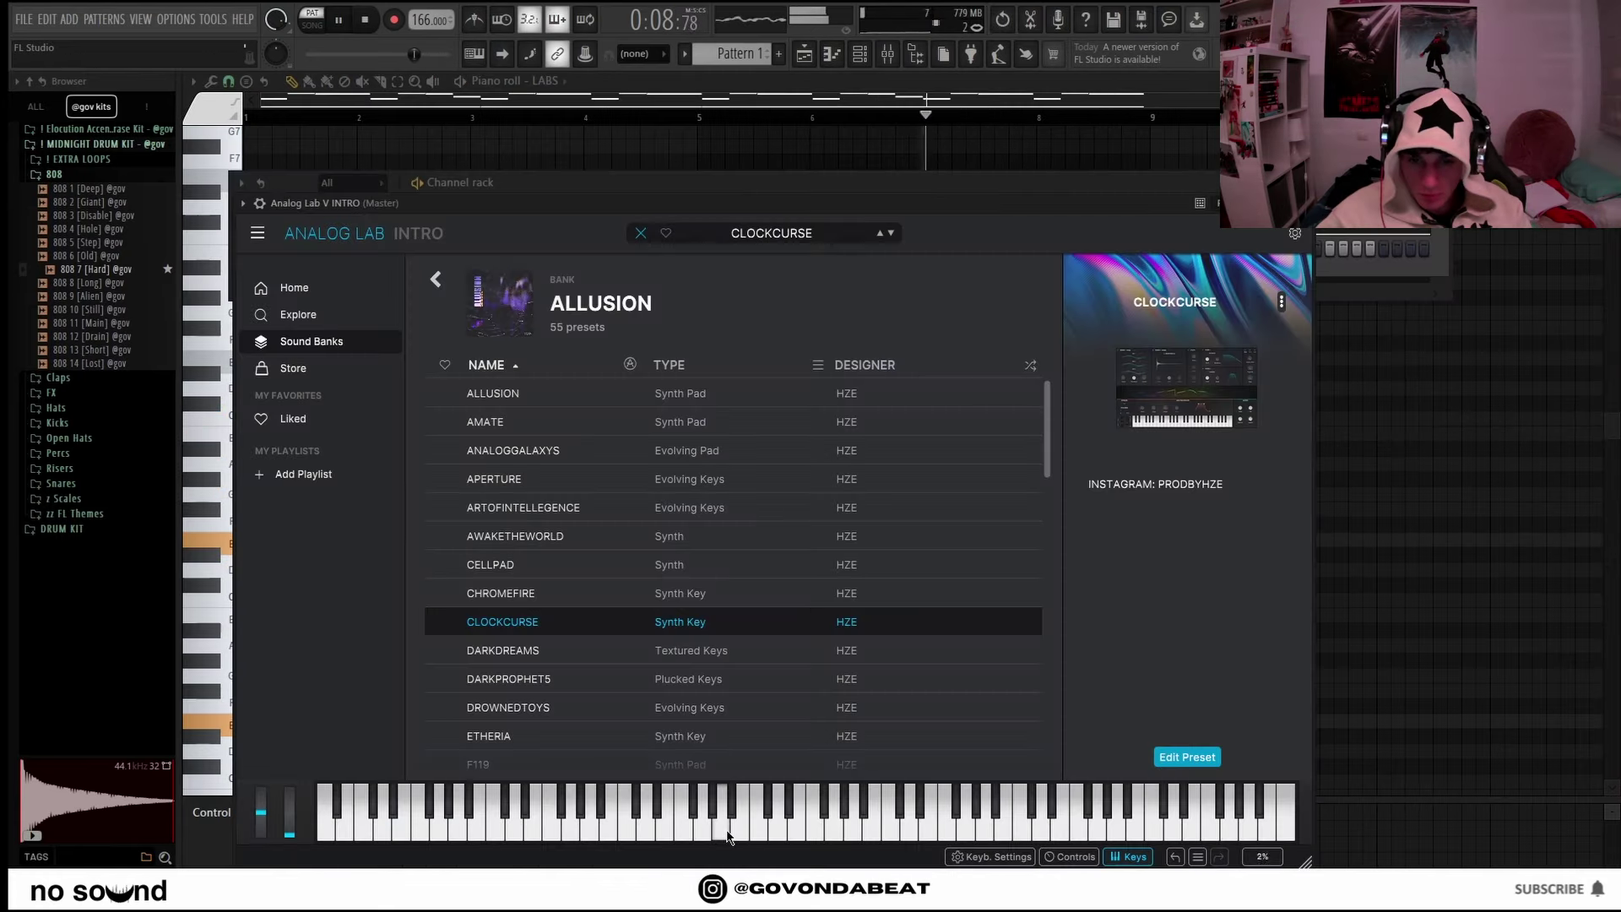
Copy the LABS notes to the Analog Lab V INTRO channel and open that channel's piano roll.
{"action": "left_click", "coordinate": [1302, 202]}
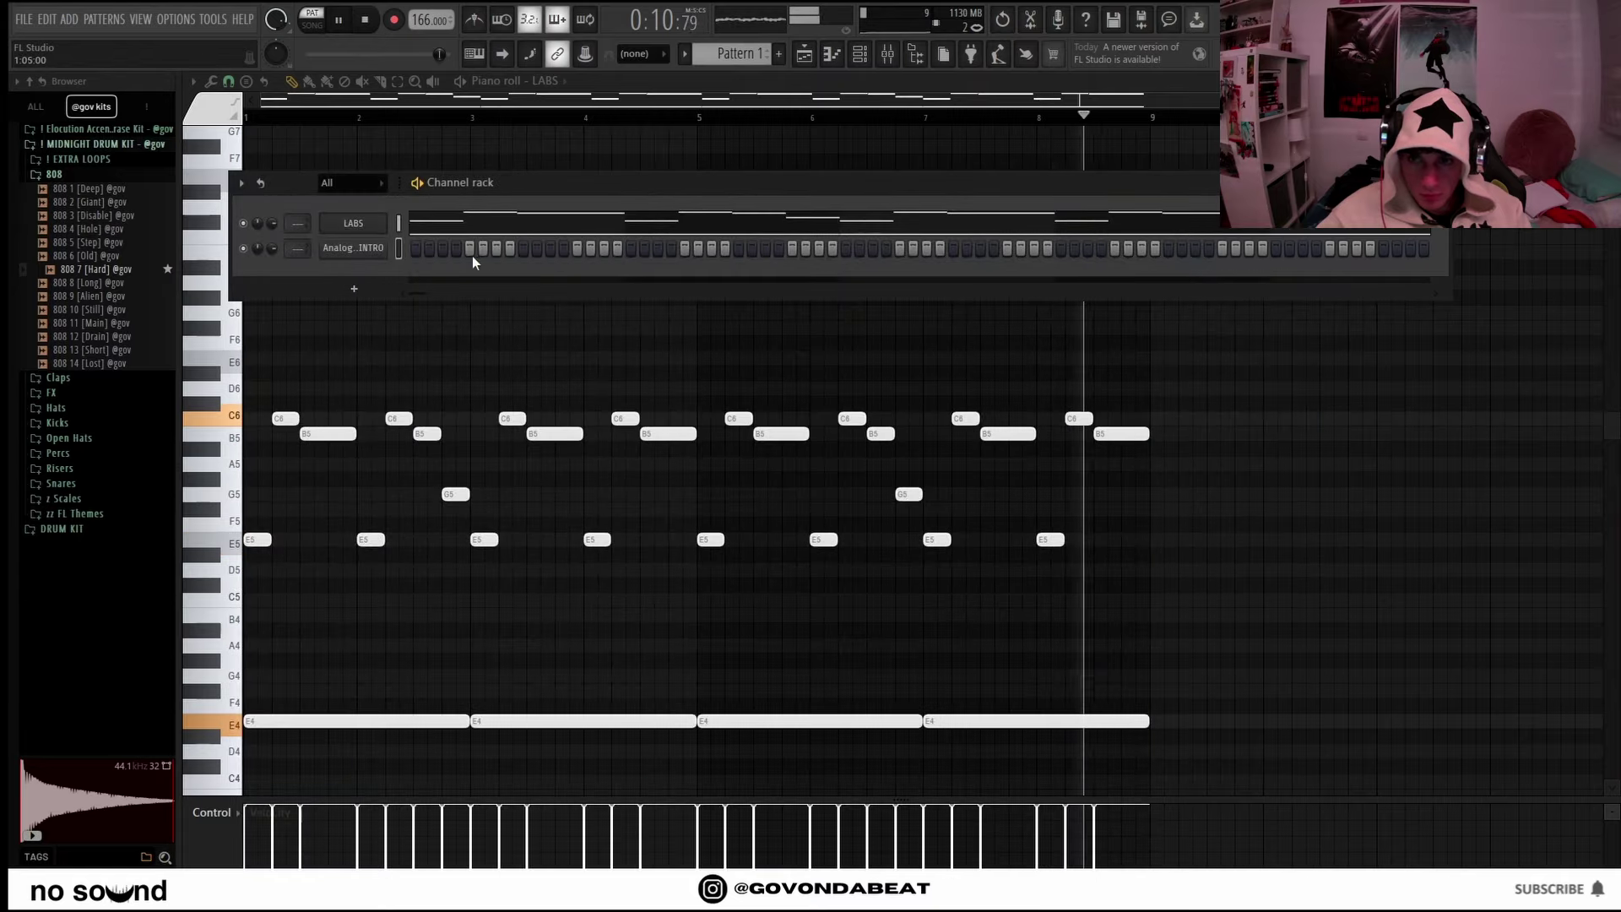
{"action": "left_click", "coordinate": [397, 224]}
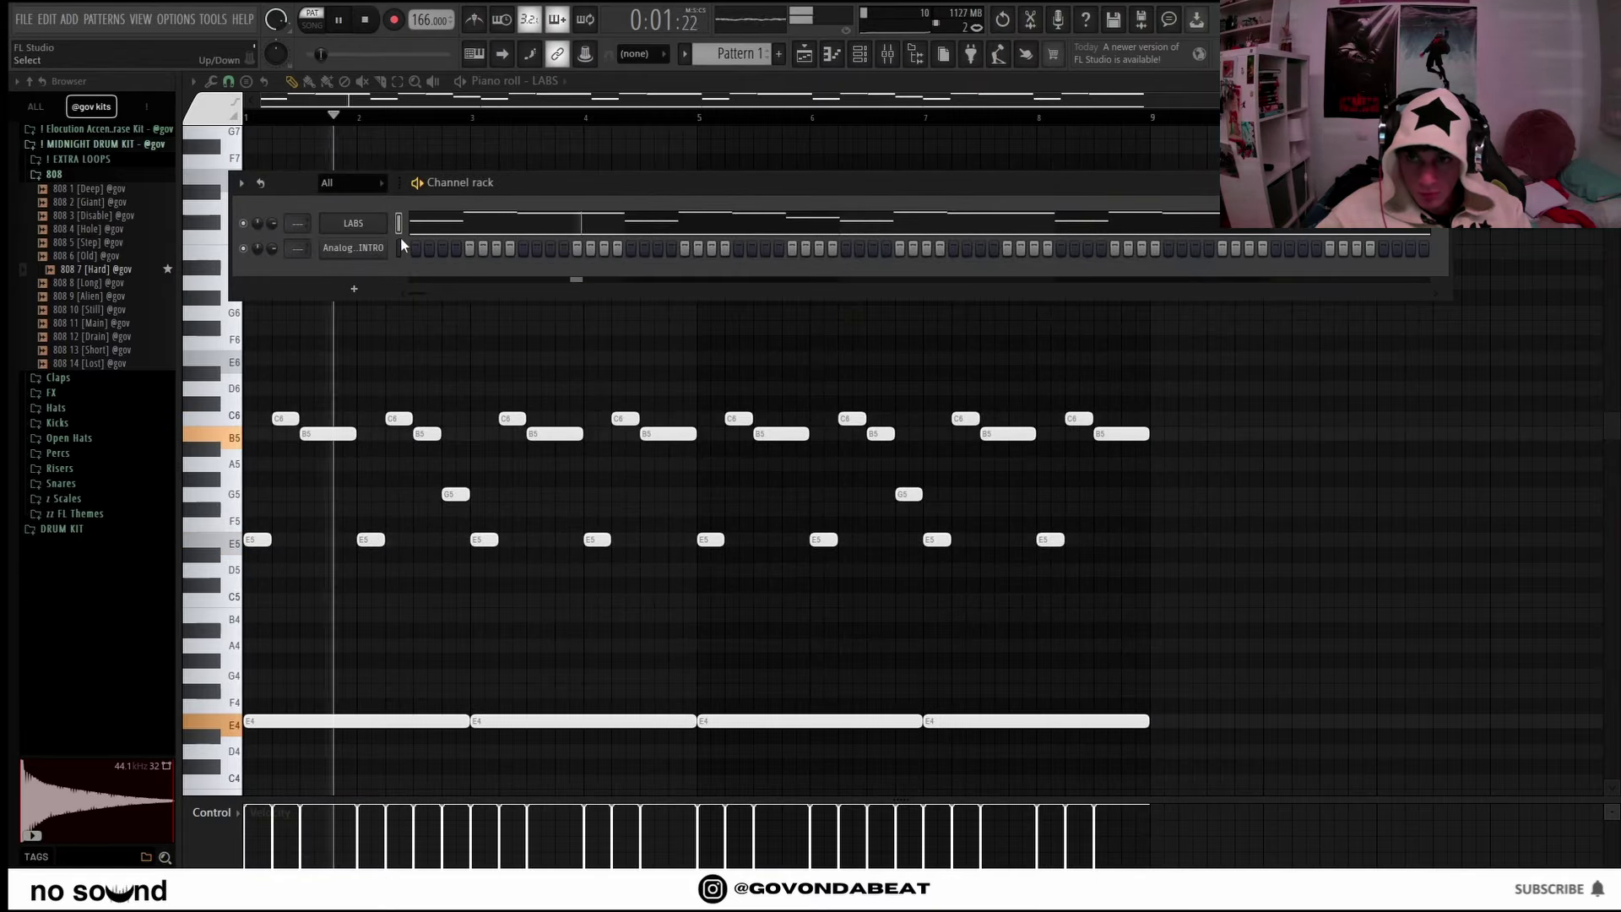
{"action": "left_click", "coordinate": [399, 248]}
{"action": "right_click", "coordinate": [379, 257]}
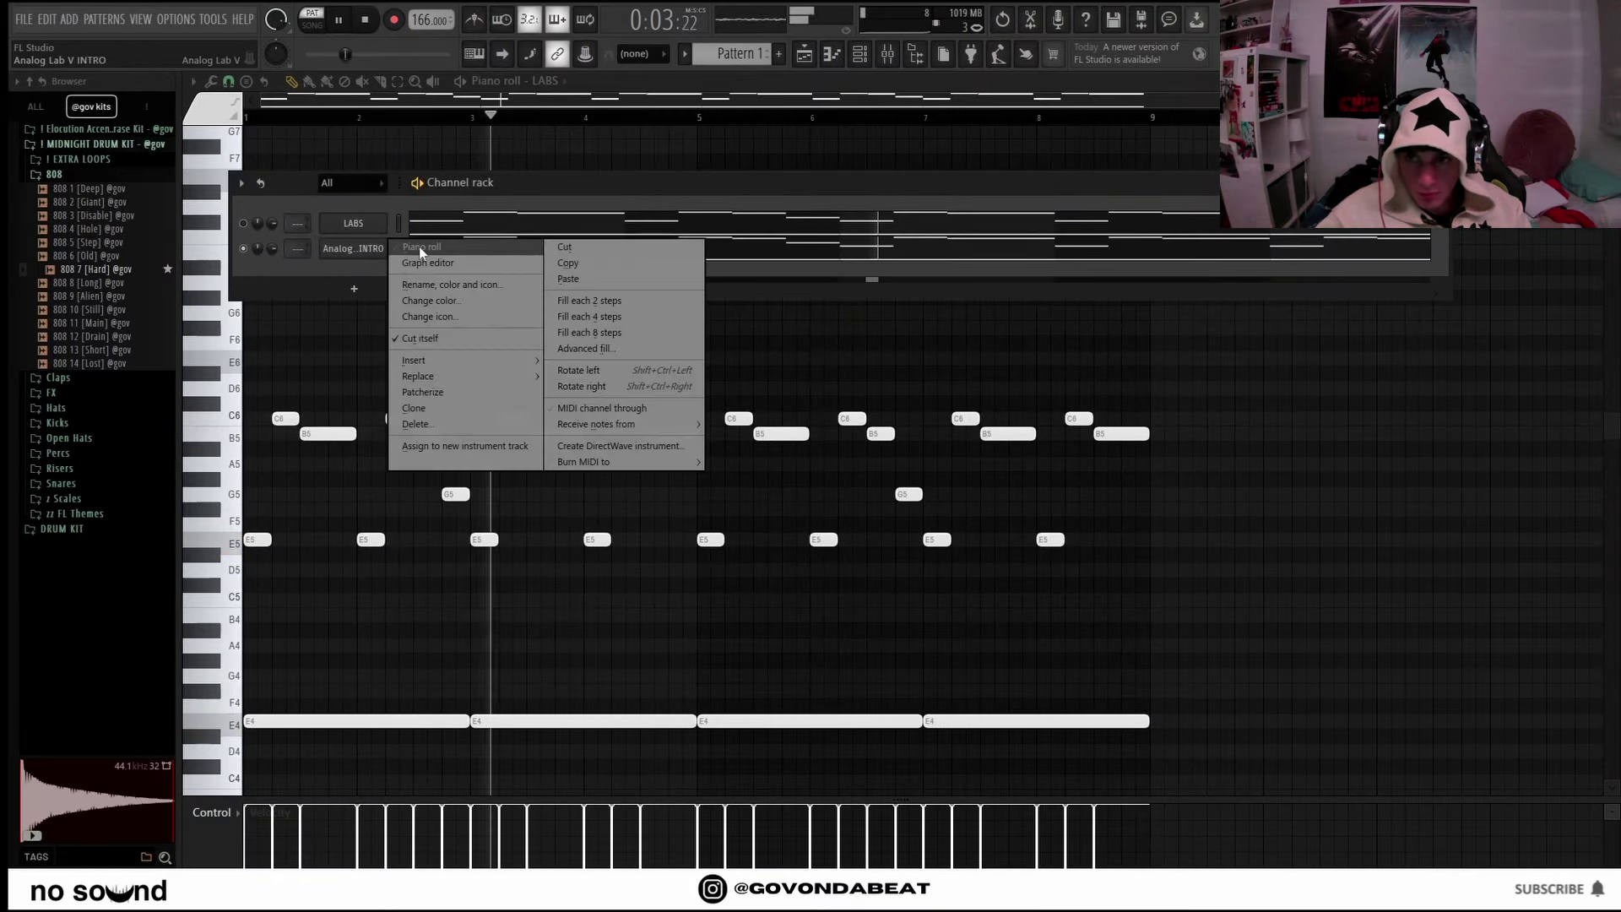
{"action": "left_click", "coordinate": [419, 245]}
Delete the four long E4 notes from the Analog Lab pattern and raise the remaining melody one octave.
{"action": "right_click", "coordinate": [1013, 721]}
{"action": "right_click", "coordinate": [811, 722]}
{"action": "right_click", "coordinate": [582, 722]}
{"action": "right_click", "coordinate": [456, 721]}
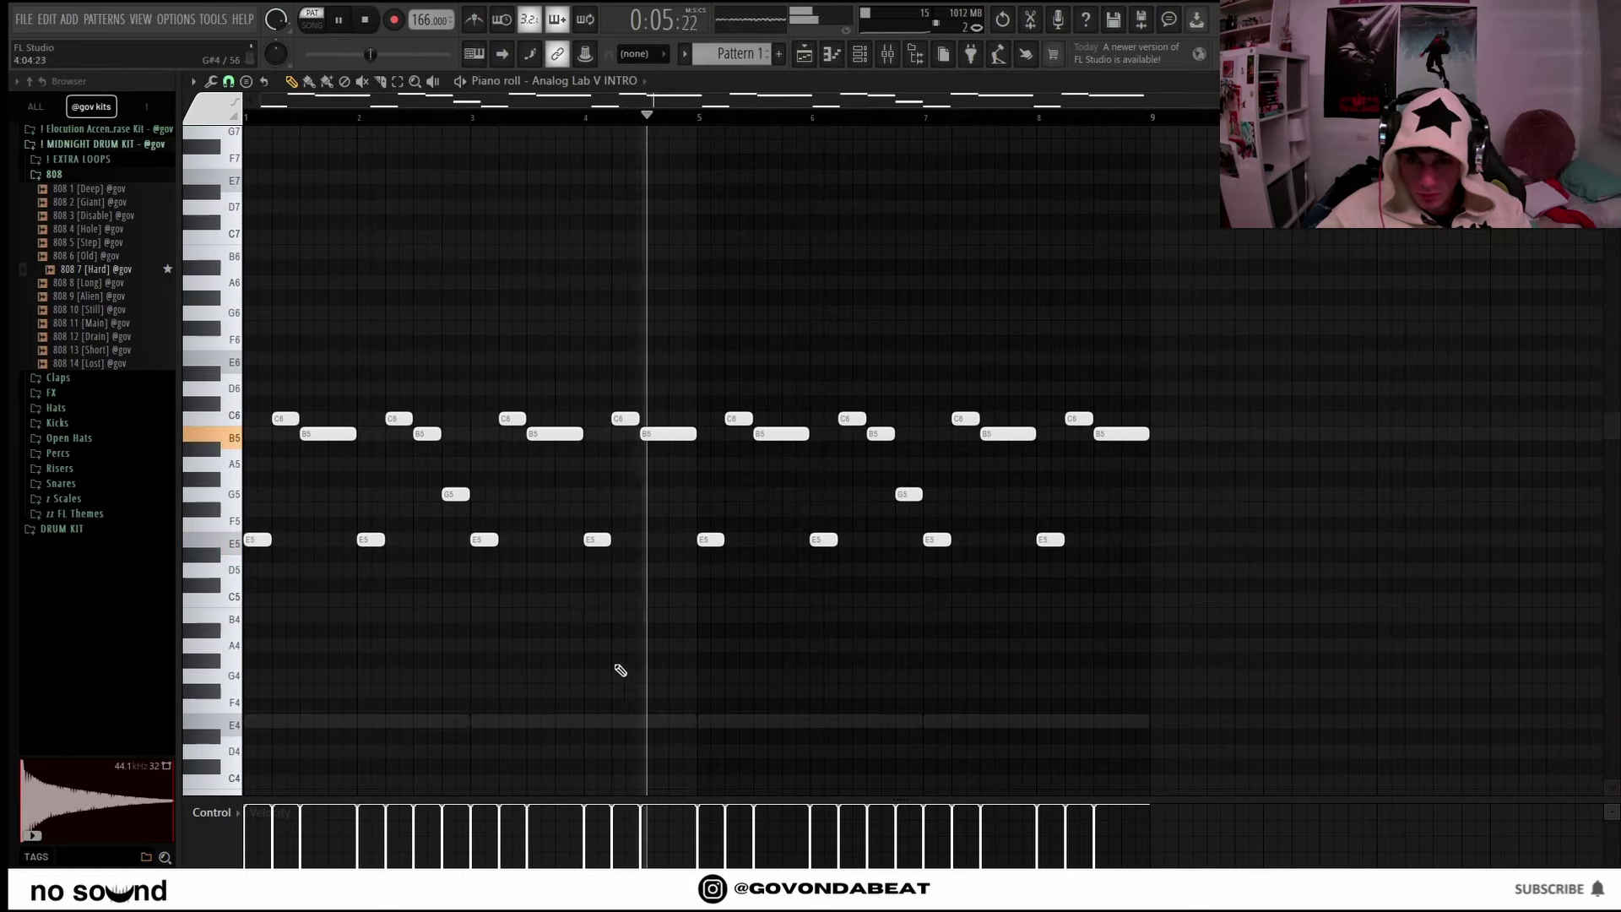
{"action": "key", "text": "ctrl+Up"}
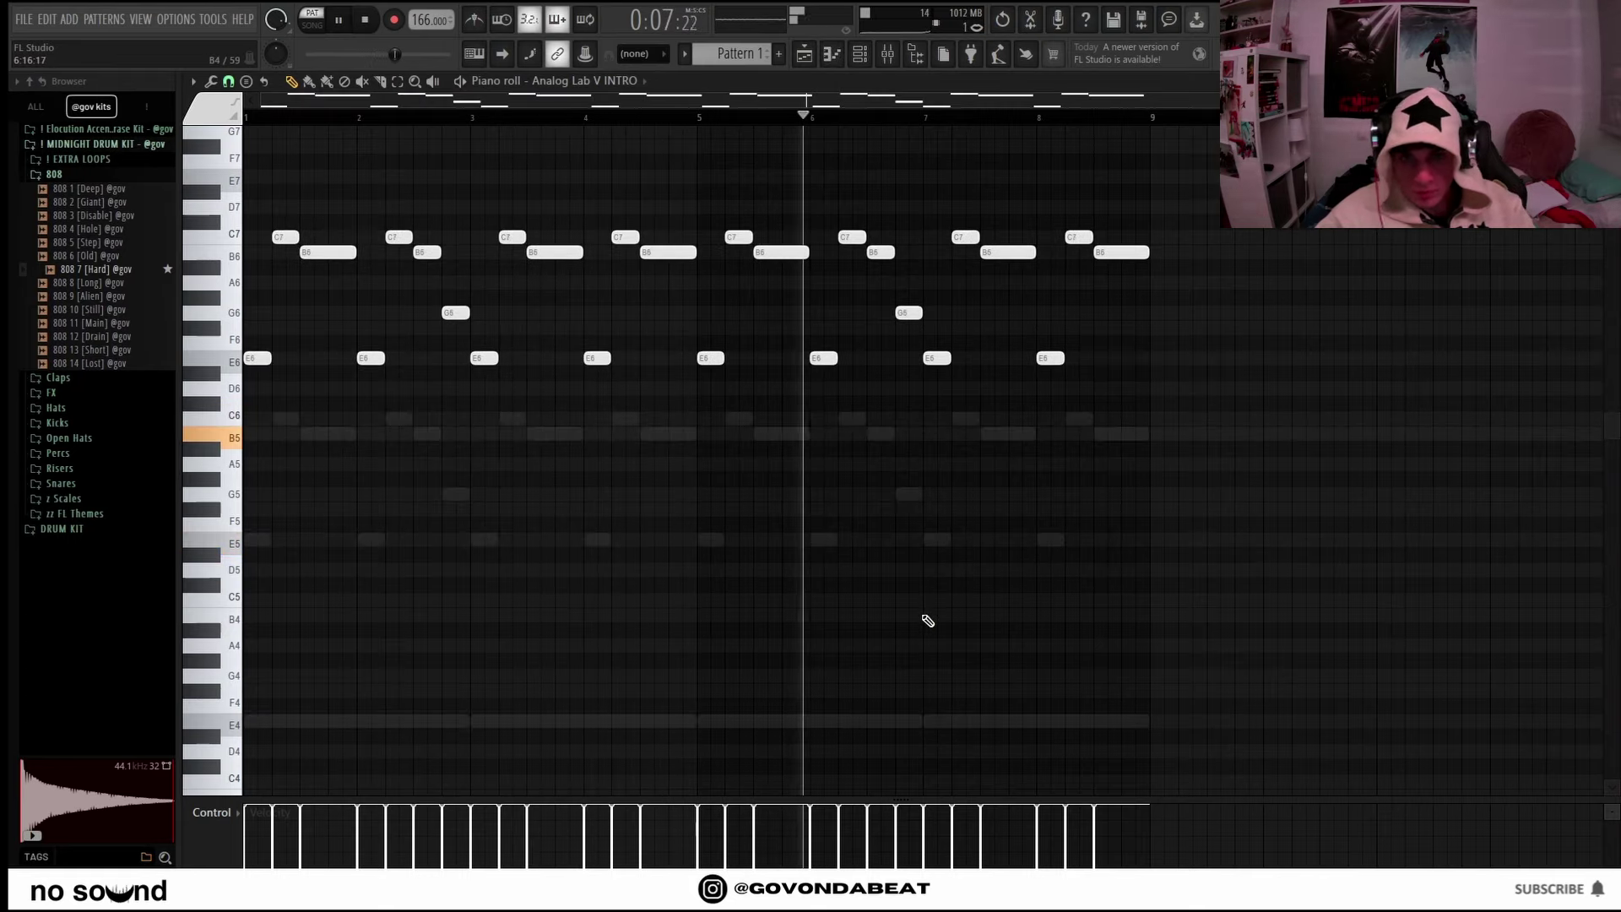
Lengthen the Keyscape E6 note to two bars and duplicate it until it fills eight bars.
{"action": "scroll", "coordinate": [898, 445], "scroll_direction": "up", "scroll_amount": 5}
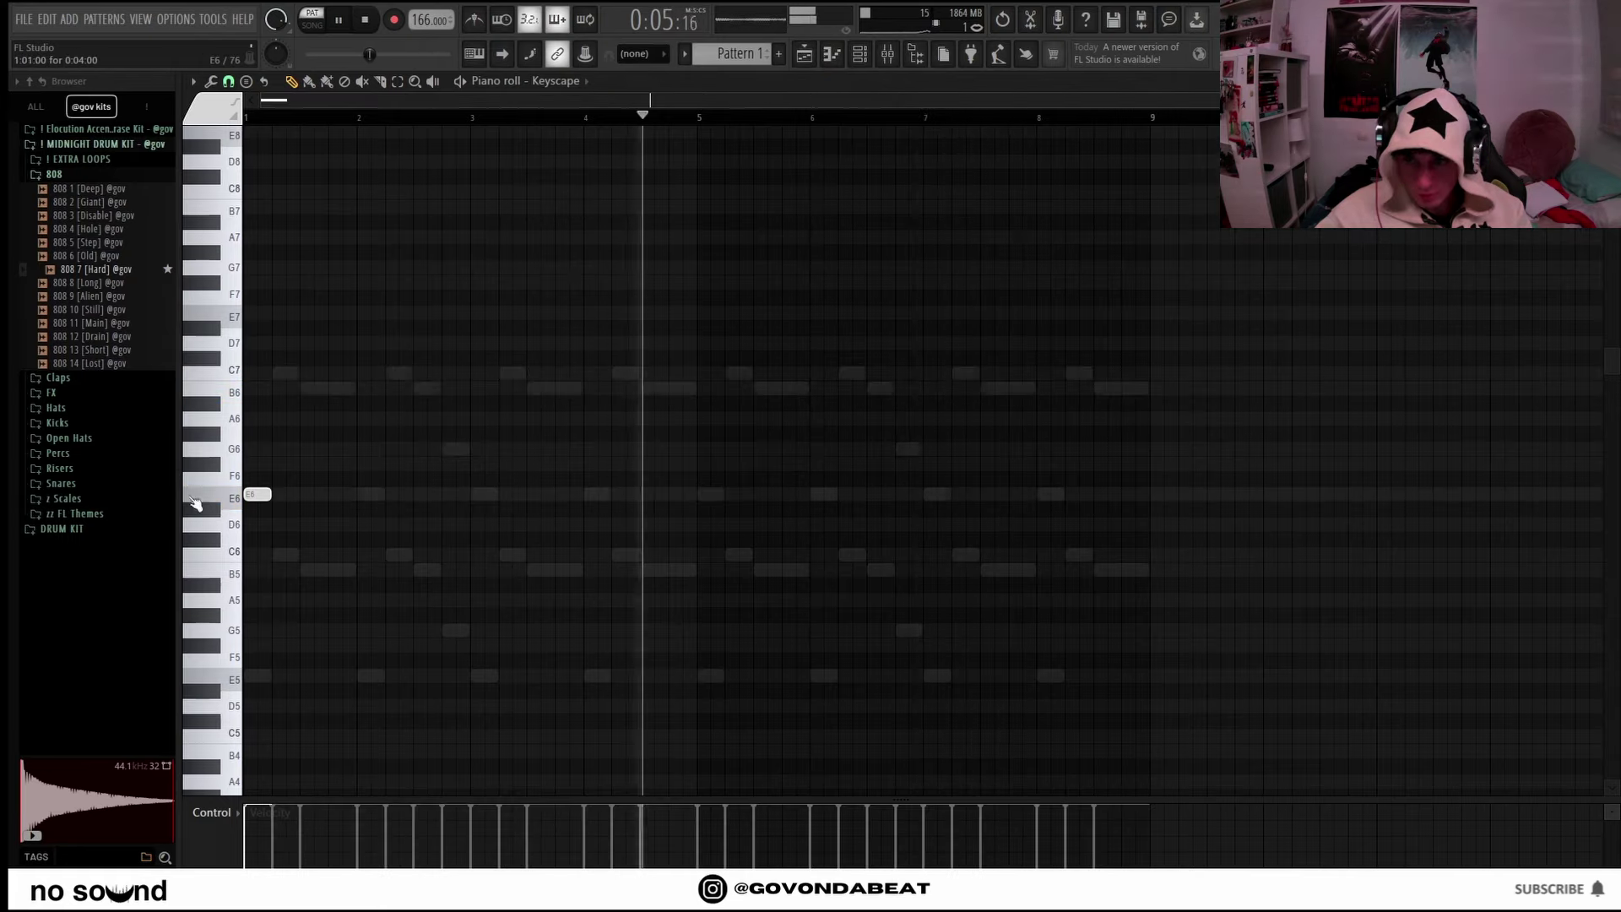
{"action": "left_click_drag", "start_coordinate": [269, 506], "coordinate": [469, 505]}
{"action": "left_click_drag", "start_coordinate": [452, 525], "coordinate": [417, 452]}
{"action": "key", "text": "ctrl+b"}
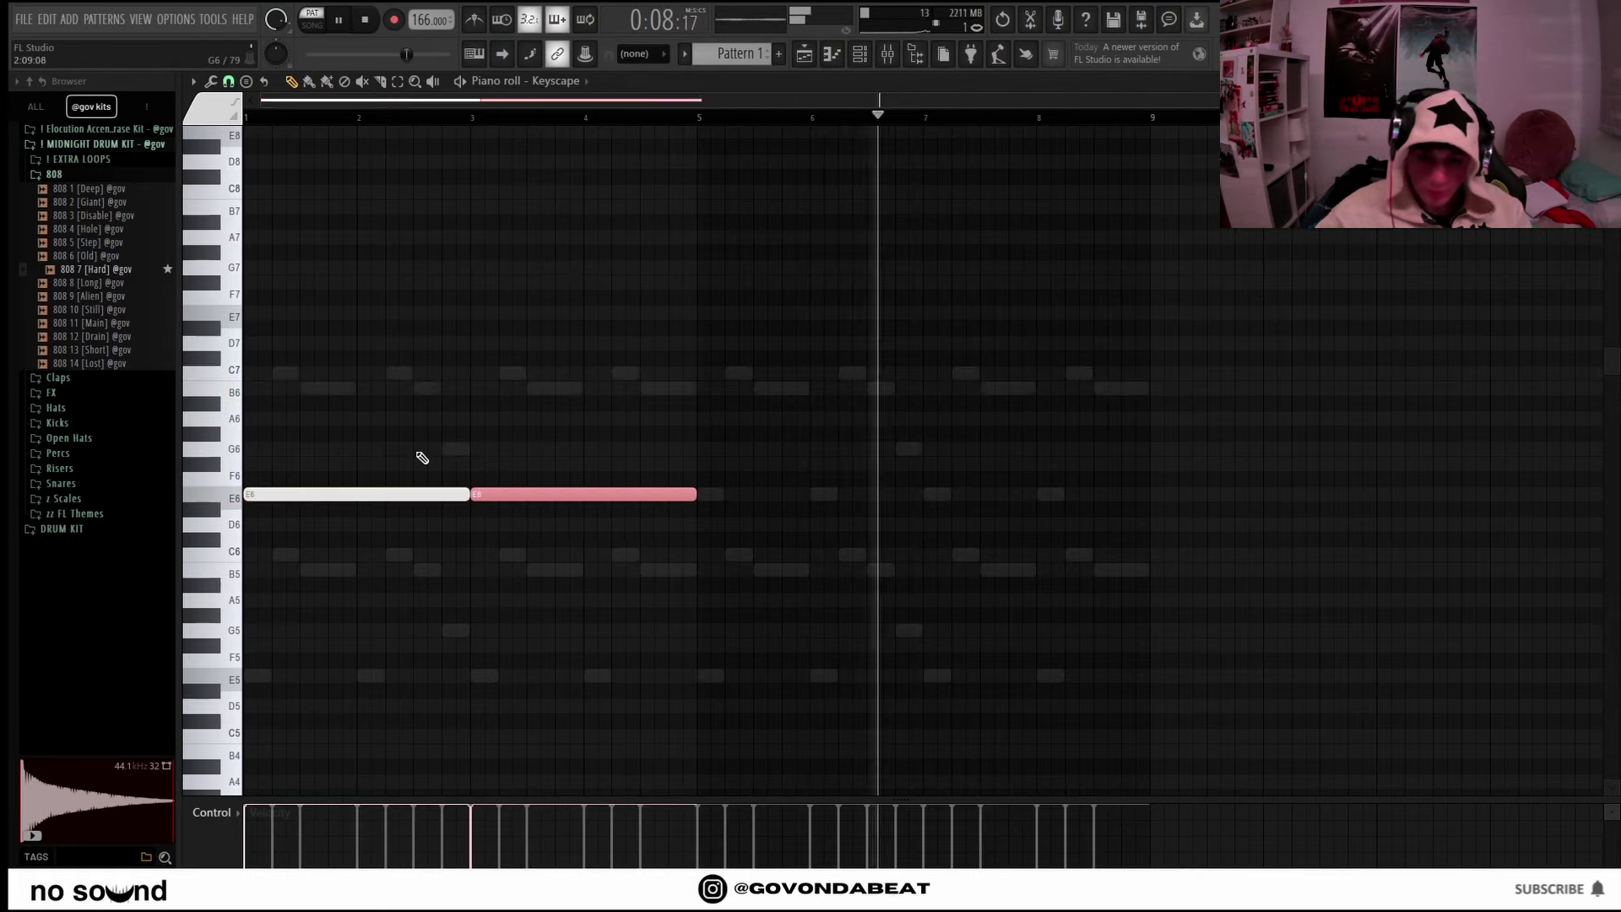
{"action": "key", "text": "ctrl+b"}
{"action": "key", "text": "ctrl+b"}
{"action": "key", "text": "ctrl+d"}
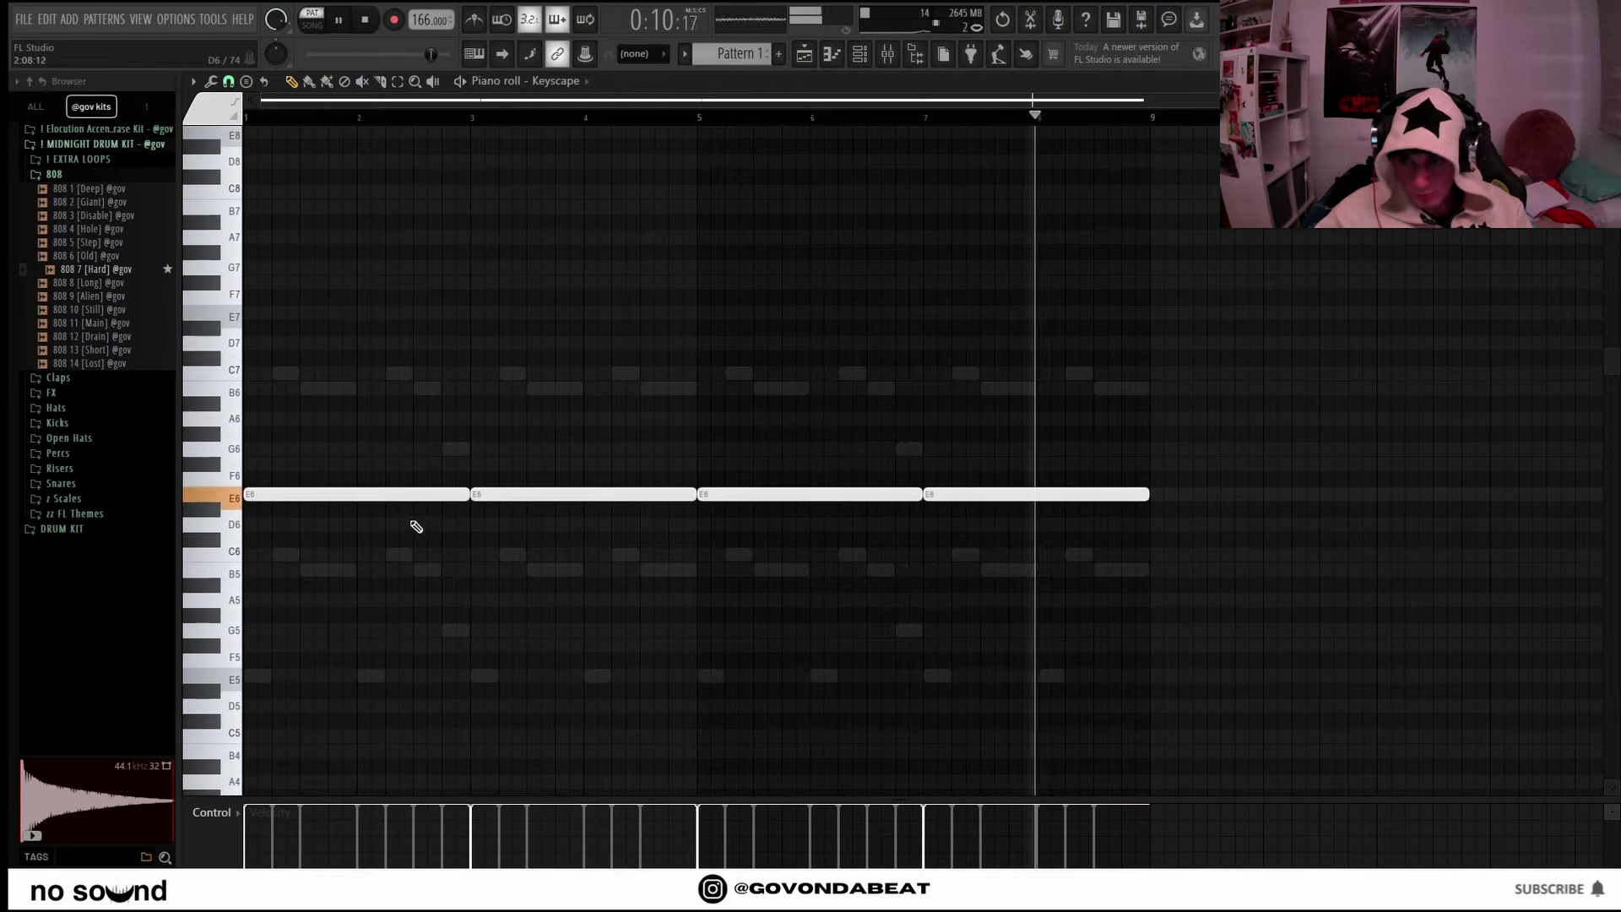
Copy the four long E6 notes and place the duplicates one octave higher at E7.
{"action": "key", "text": "ctrl+c"}
{"action": "key", "text": "ctrl+v"}
{"action": "key", "text": "shift+Left"}
{"action": "key", "text": "ctrl+Up"}
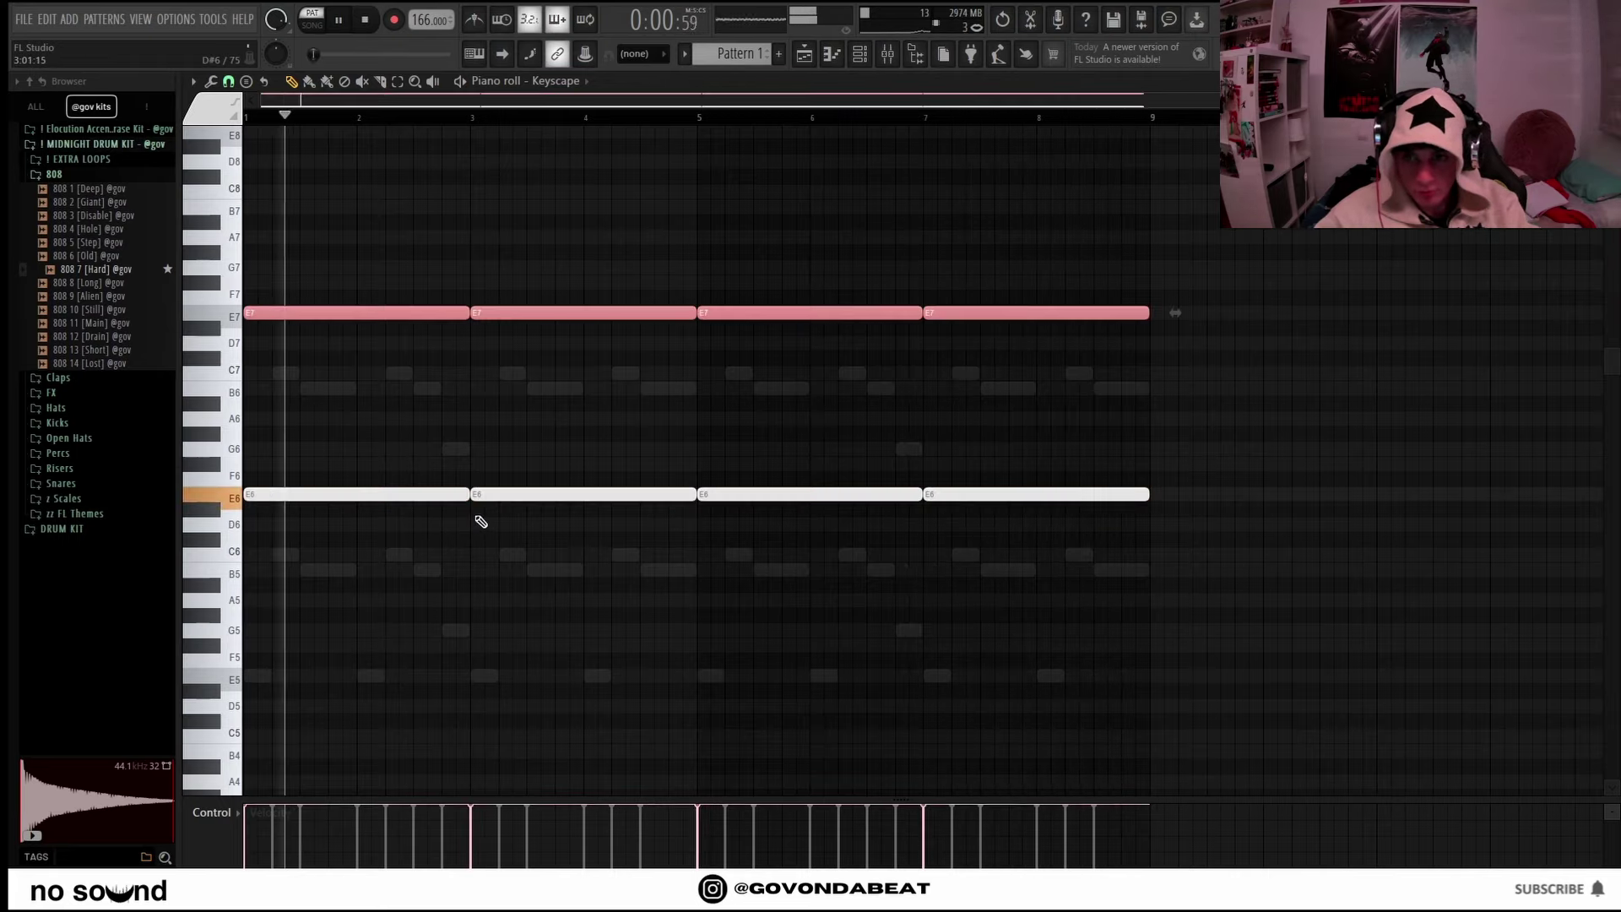
{"action": "key", "text": "ctrl+d"}
Lower all Keyscape notes four octaves to E2 and E3.
{"action": "key", "text": "ctrl+Down"}
{"action": "key", "text": "ctrl+Down"}
{"action": "key", "text": "ctrl+Down"}
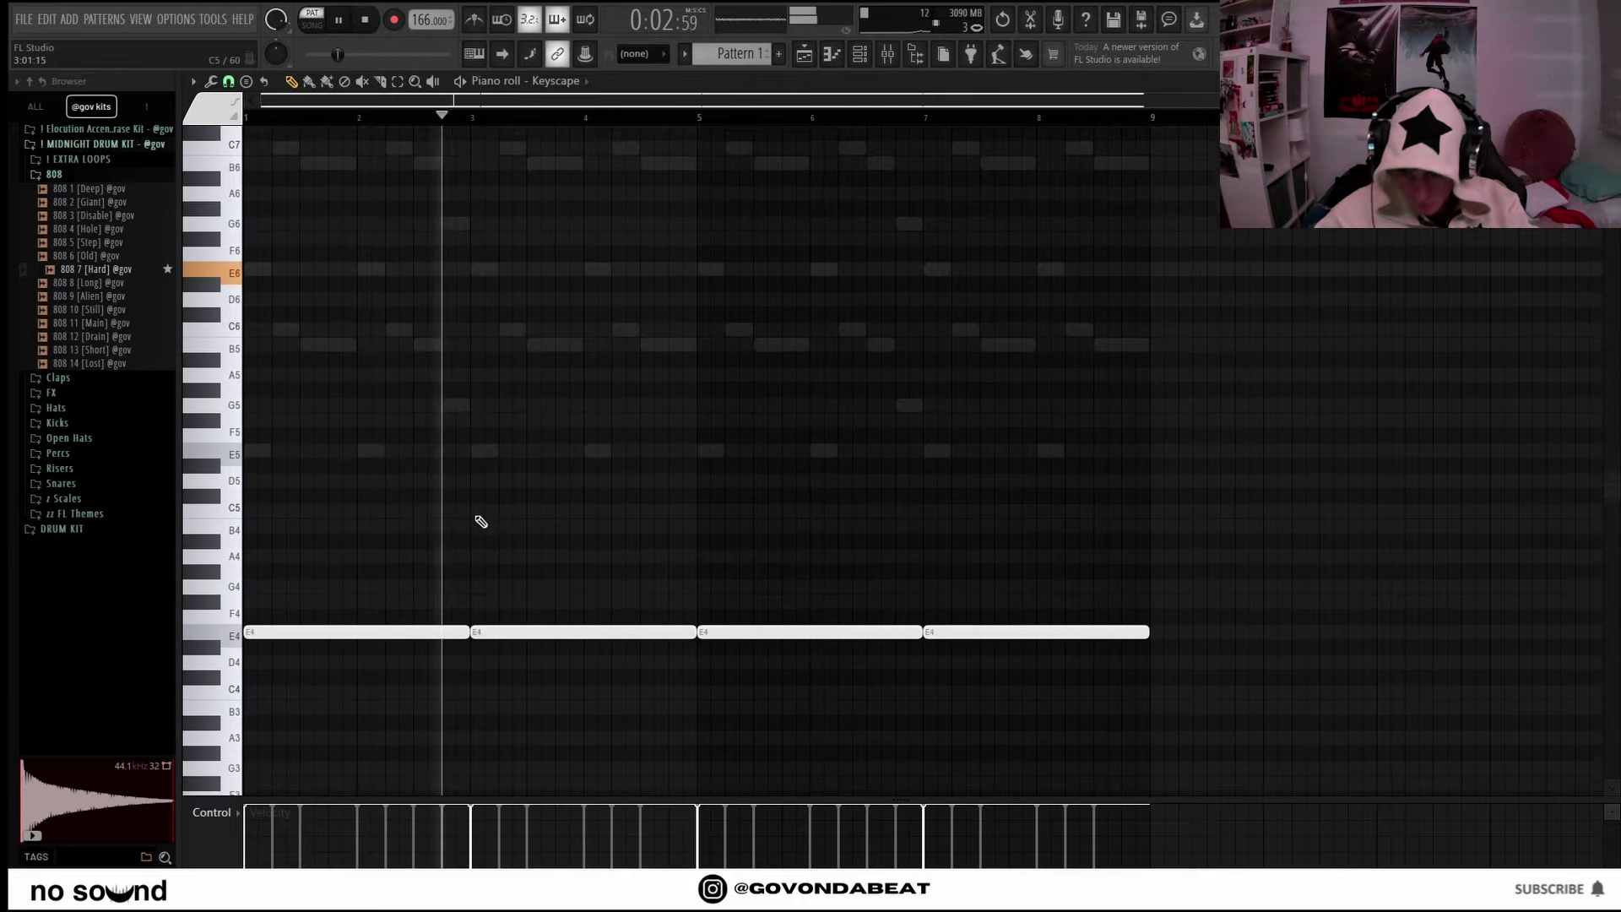
{"action": "key", "text": "ctrl+Down"}
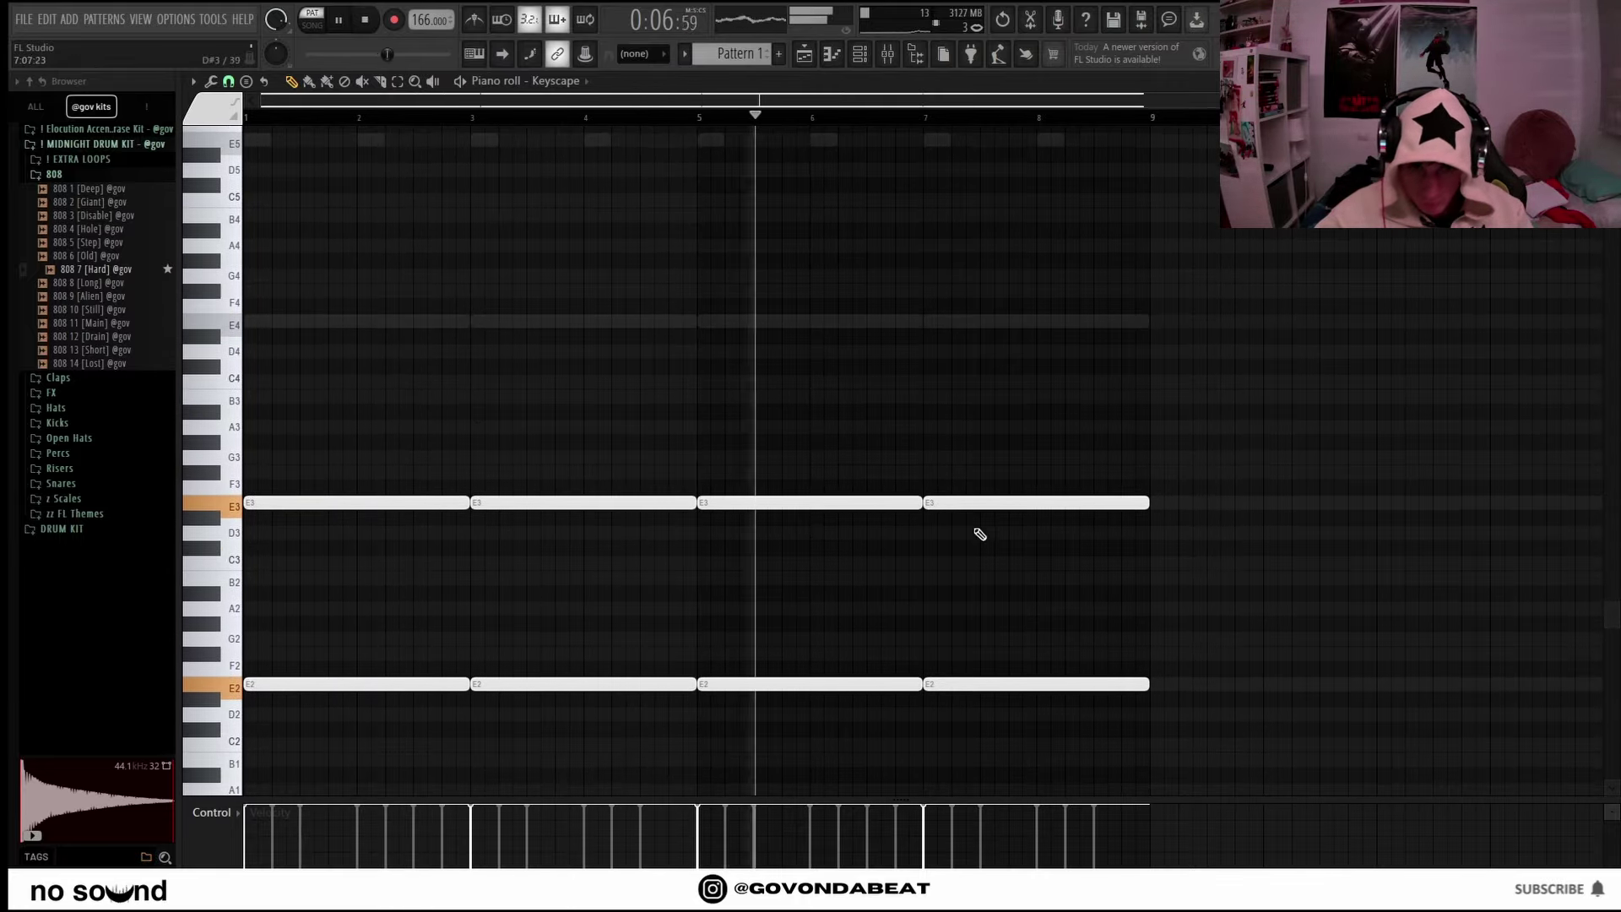
Split off the end of the last Keyscape notes in mid-bar 8, raise it to G2 and G3, and end it at bar 9.
{"action": "left_click_drag", "start_coordinate": [1061, 717], "coordinate": [1199, 456]}
{"action": "left_click", "coordinate": [1206, 509]}
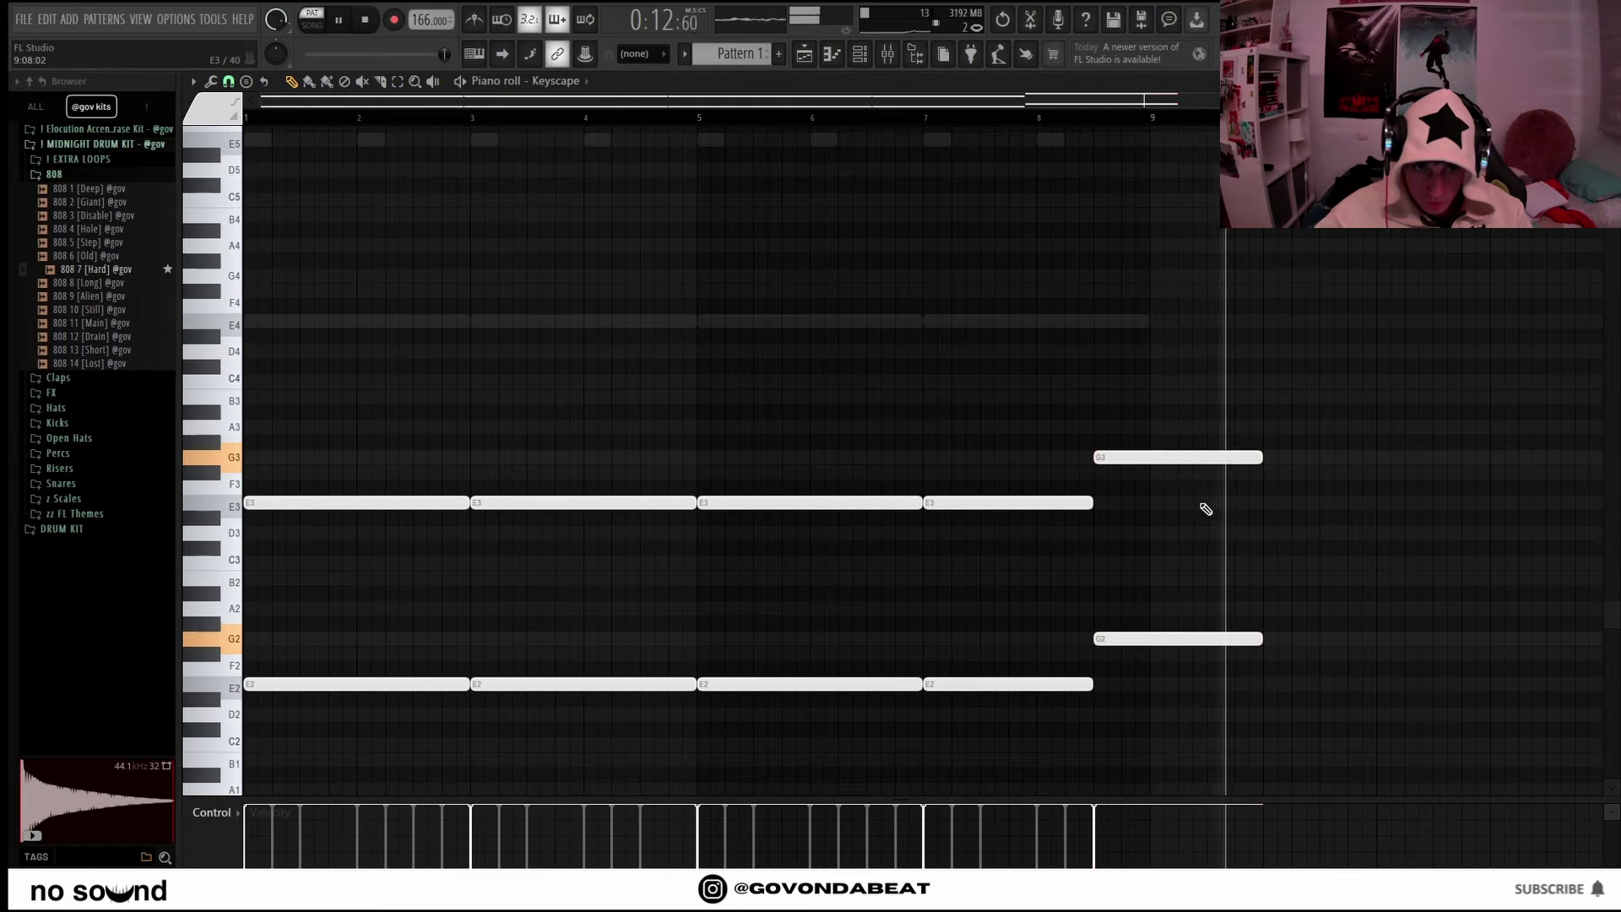
{"action": "left_click_drag", "start_coordinate": [1231, 687], "coordinate": [1240, 454]}
{"action": "left_click_drag", "start_coordinate": [1259, 459], "coordinate": [1147, 459]}
{"action": "left_click", "coordinate": [775, 192]}
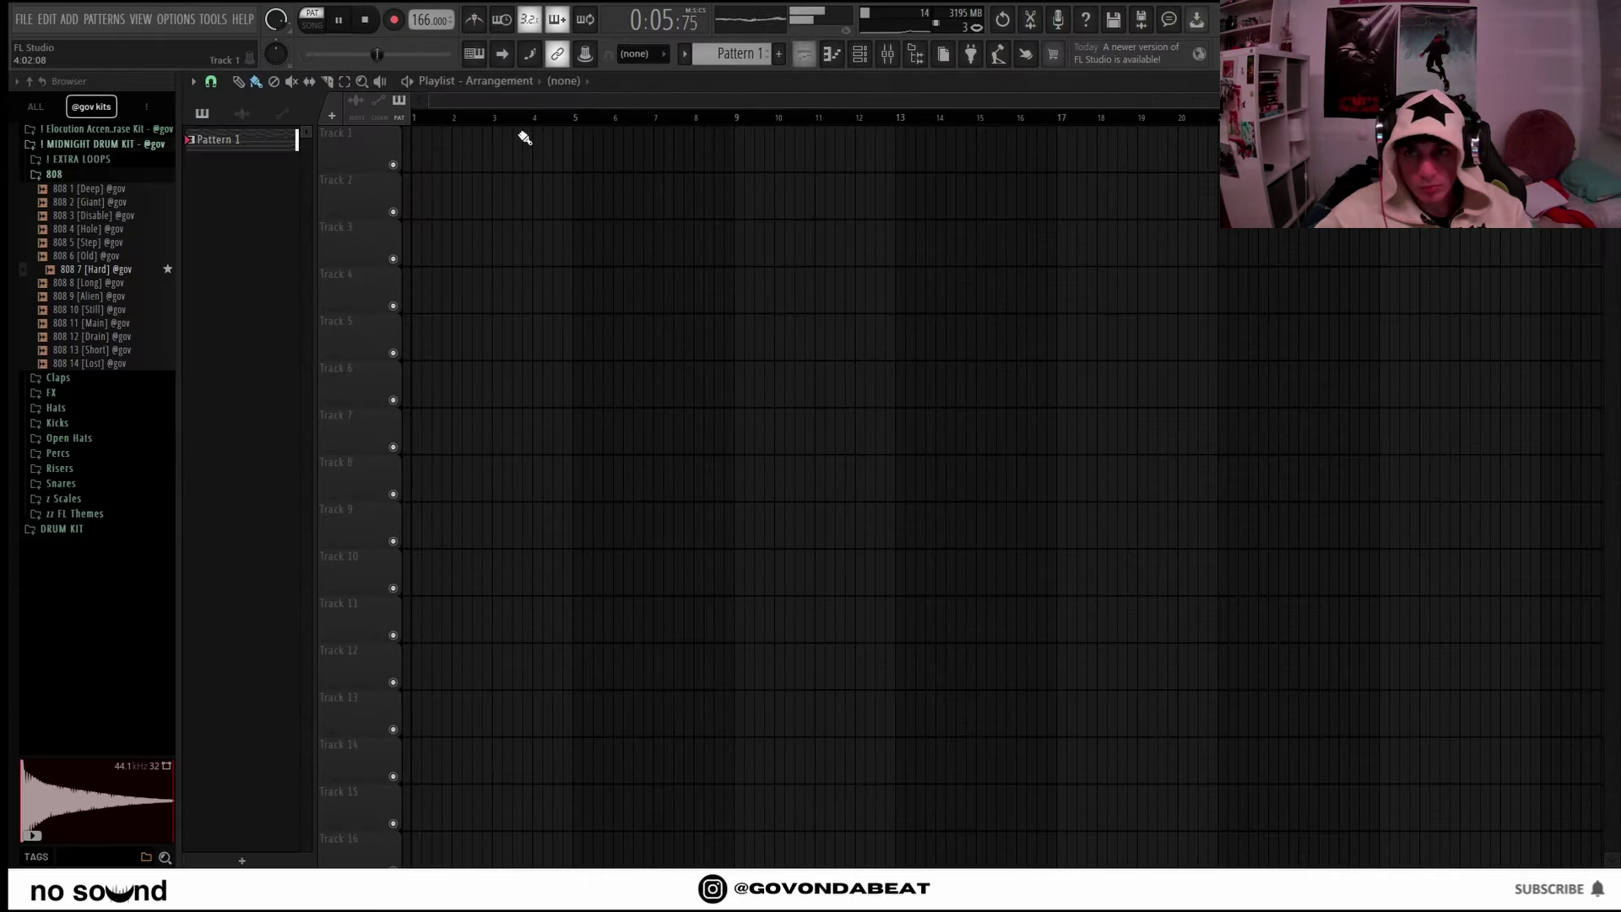
Inspect the consolidated Analog Lab V INTRO clip's sample settings and set the playback position to bar 5.
{"action": "scroll", "coordinate": [510, 212], "scroll_direction": "up", "scroll_amount": 2}
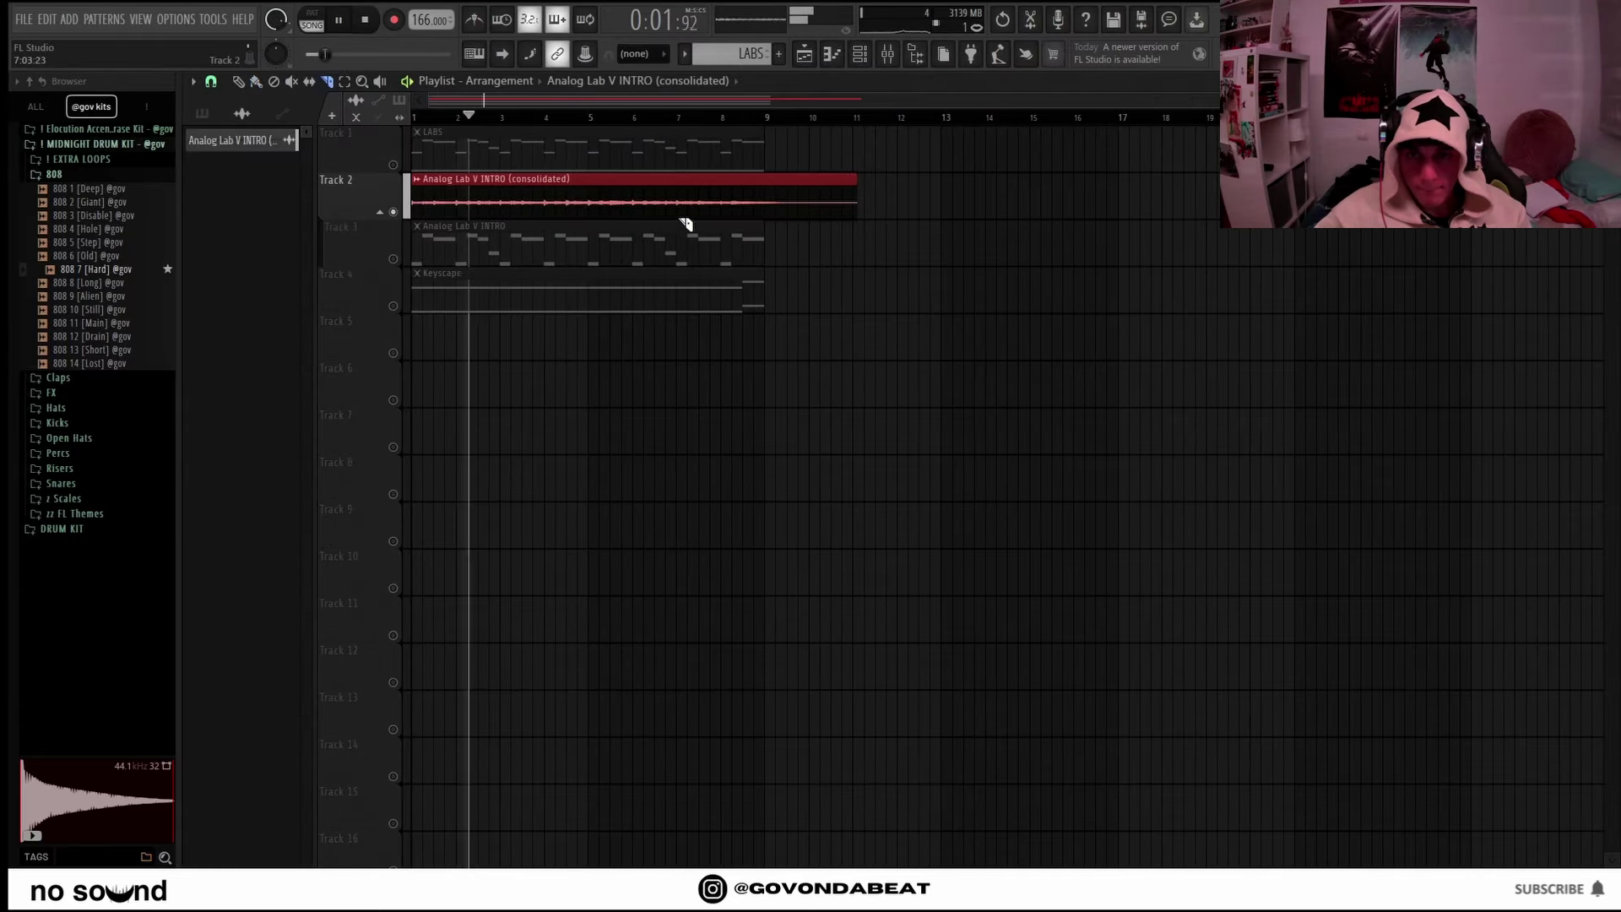
{"action": "double_click", "coordinate": [530, 200]}
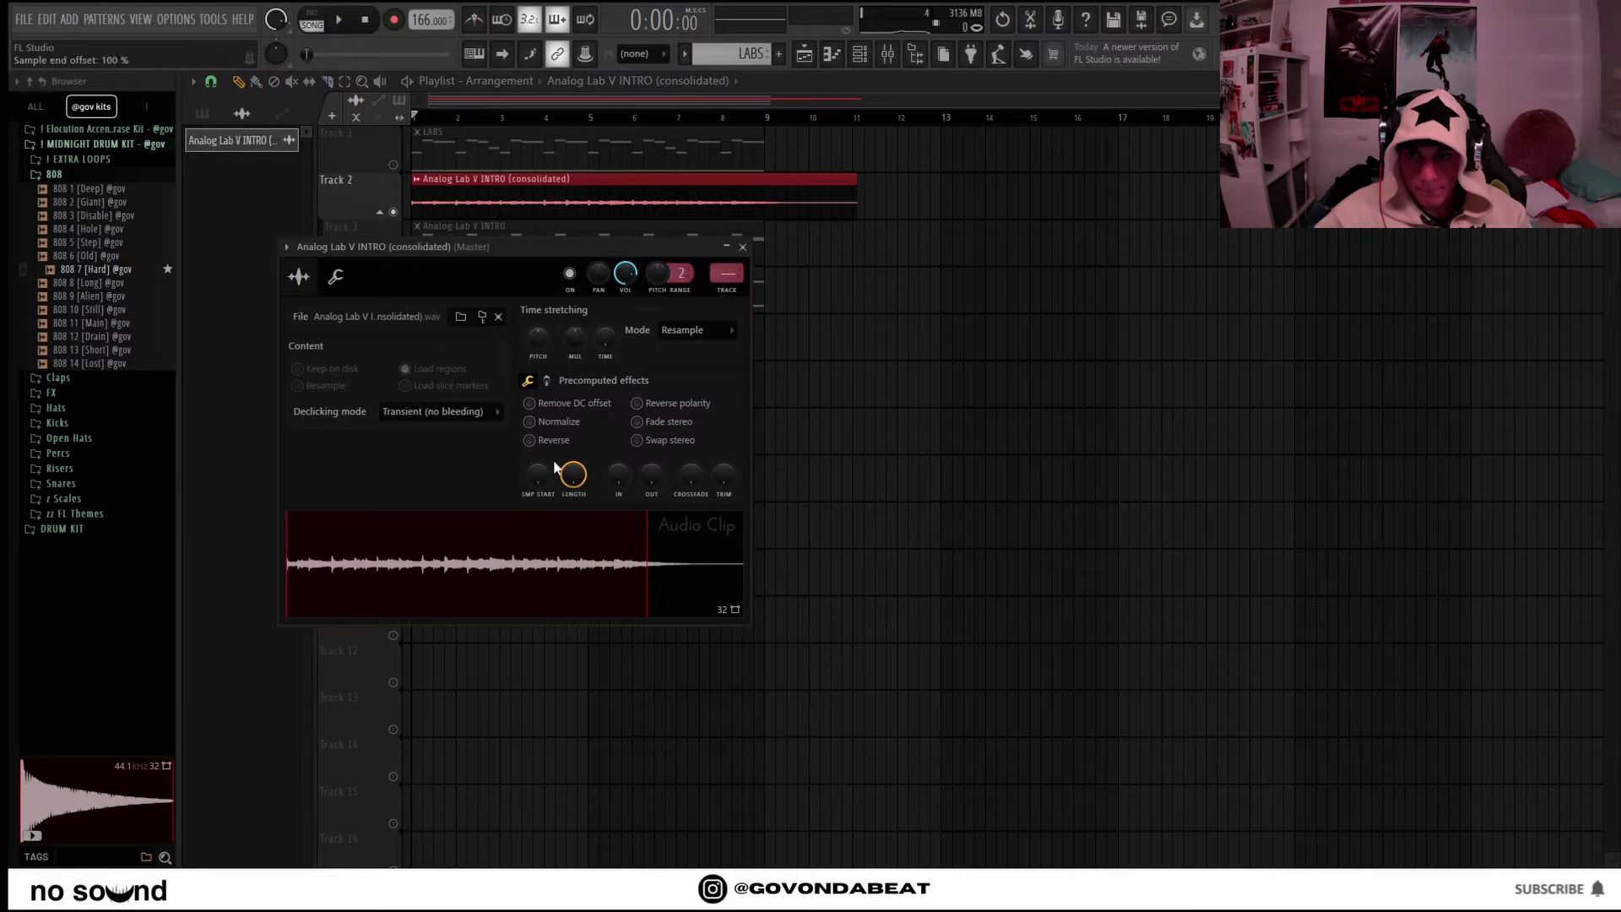
{"action": "left_click", "coordinate": [588, 114]}
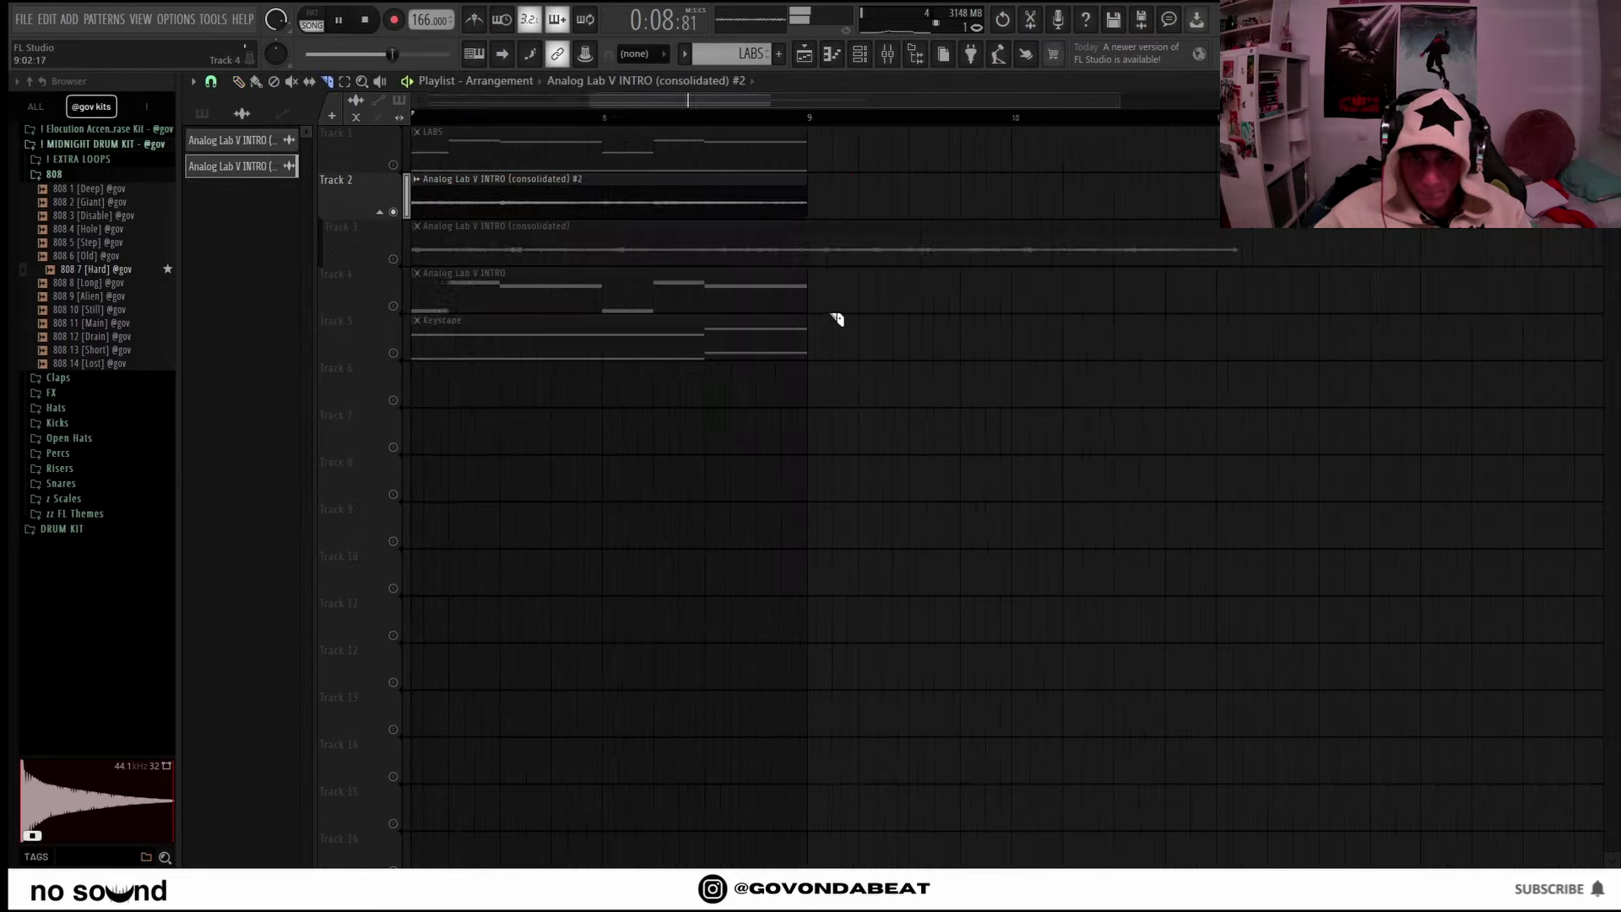
Trim the consolidated #2 clip on Track 2 to four bars and duplicate it to fill eight bars.
{"action": "scroll", "coordinate": [839, 319], "scroll_direction": "down", "scroll_amount": 5}
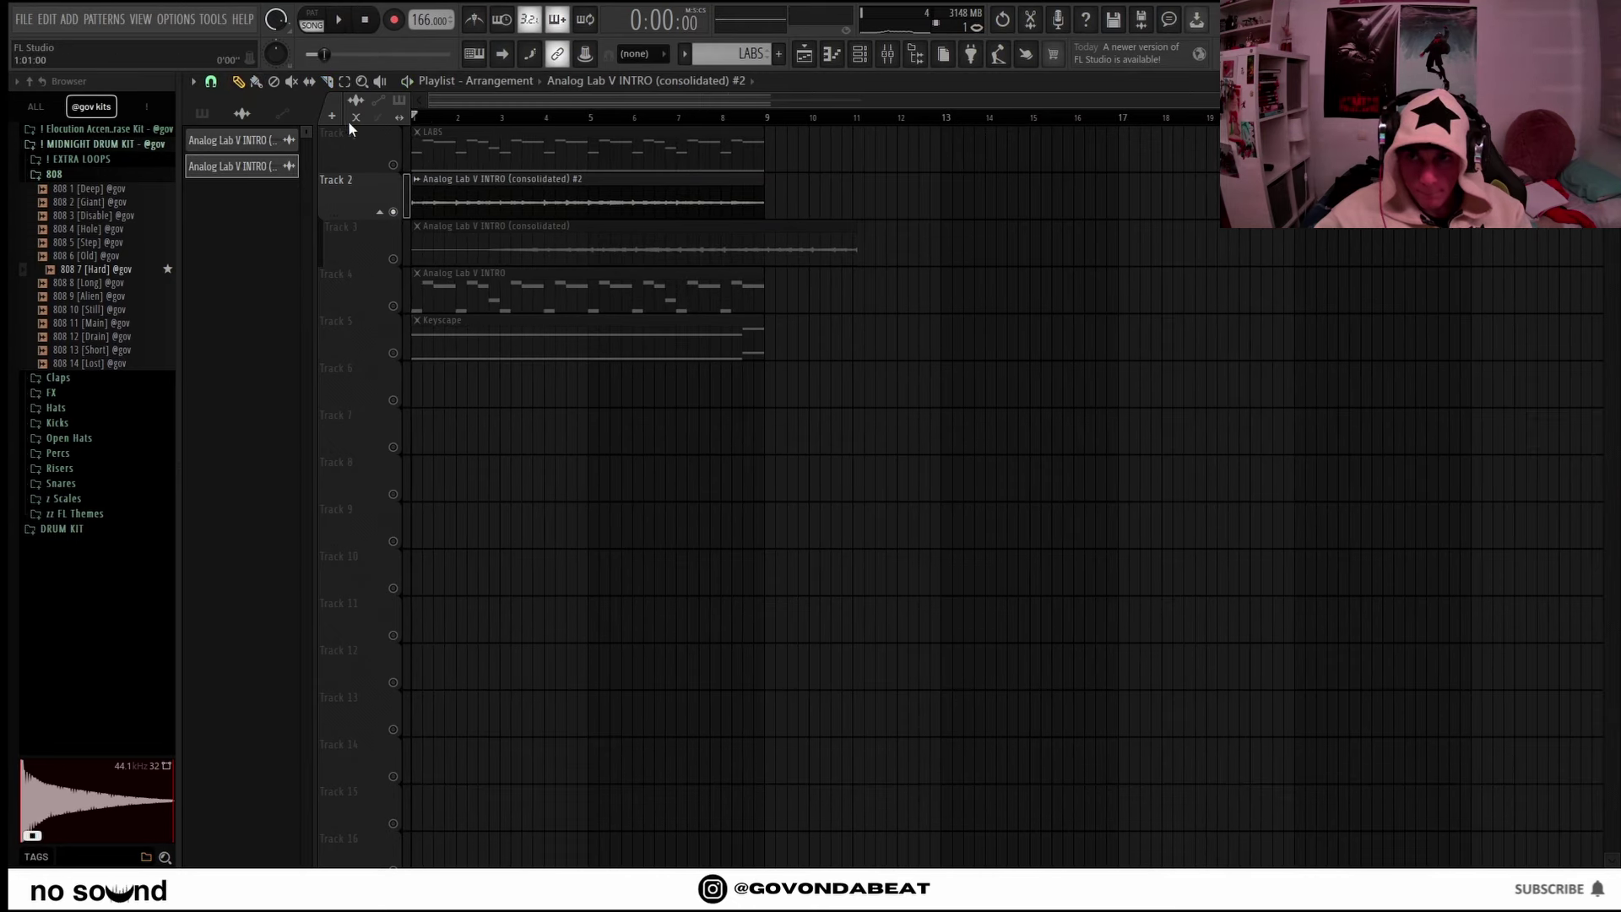
{"action": "left_click_drag", "start_coordinate": [765, 179], "coordinate": [494, 203]}
{"action": "key", "text": "space"}
{"action": "key", "text": "ctrl+b"}
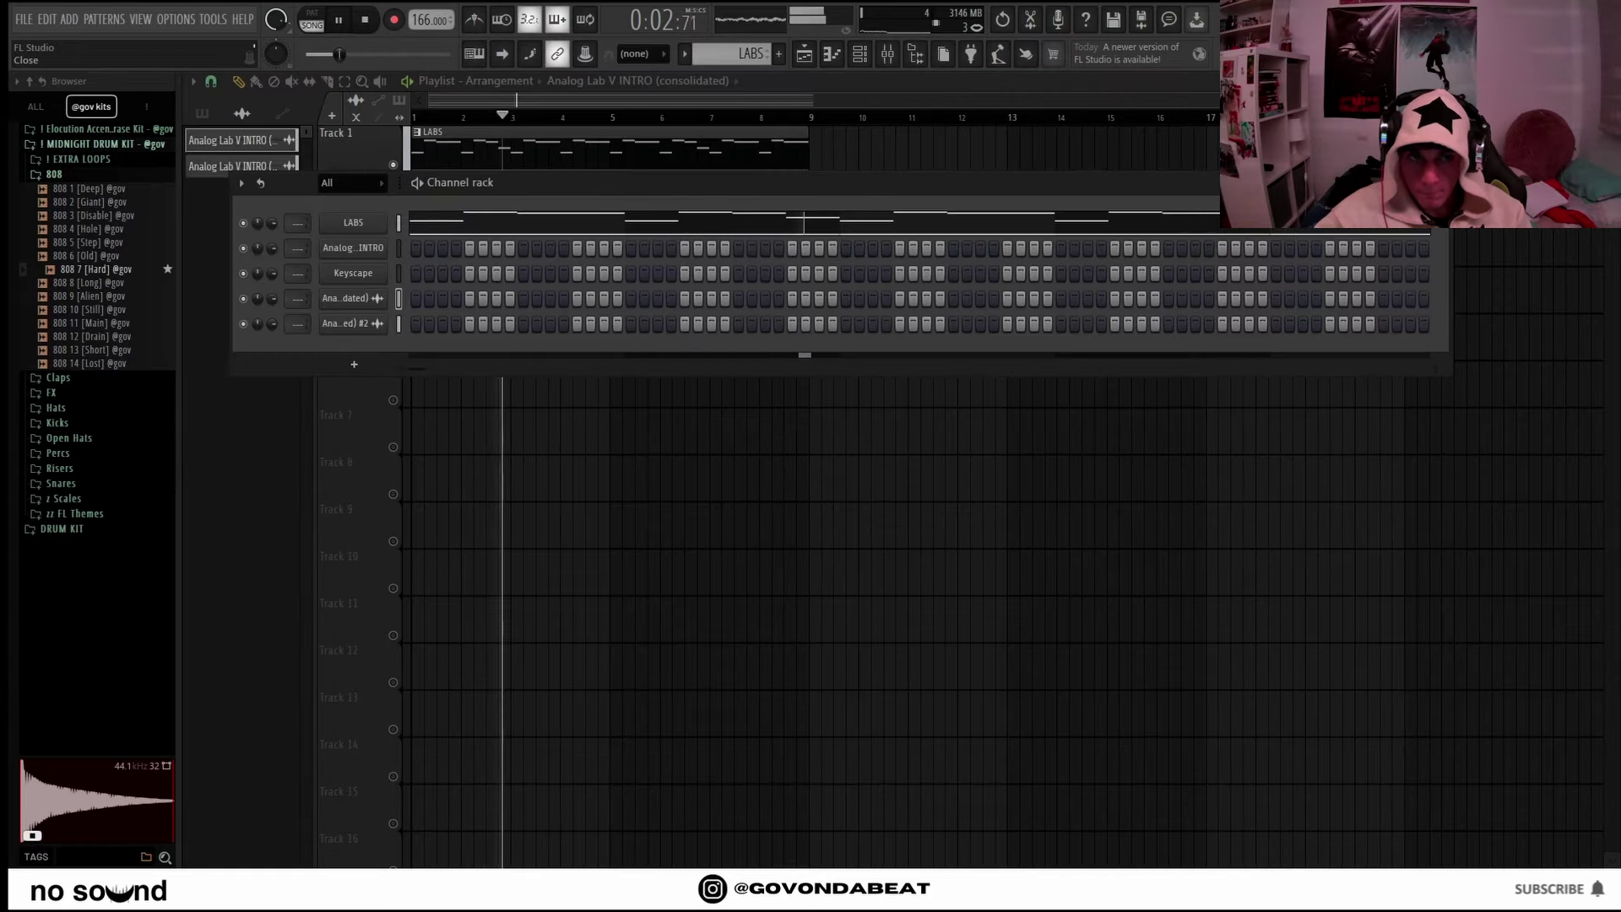
{"action": "left_click", "coordinate": [1441, 182]}
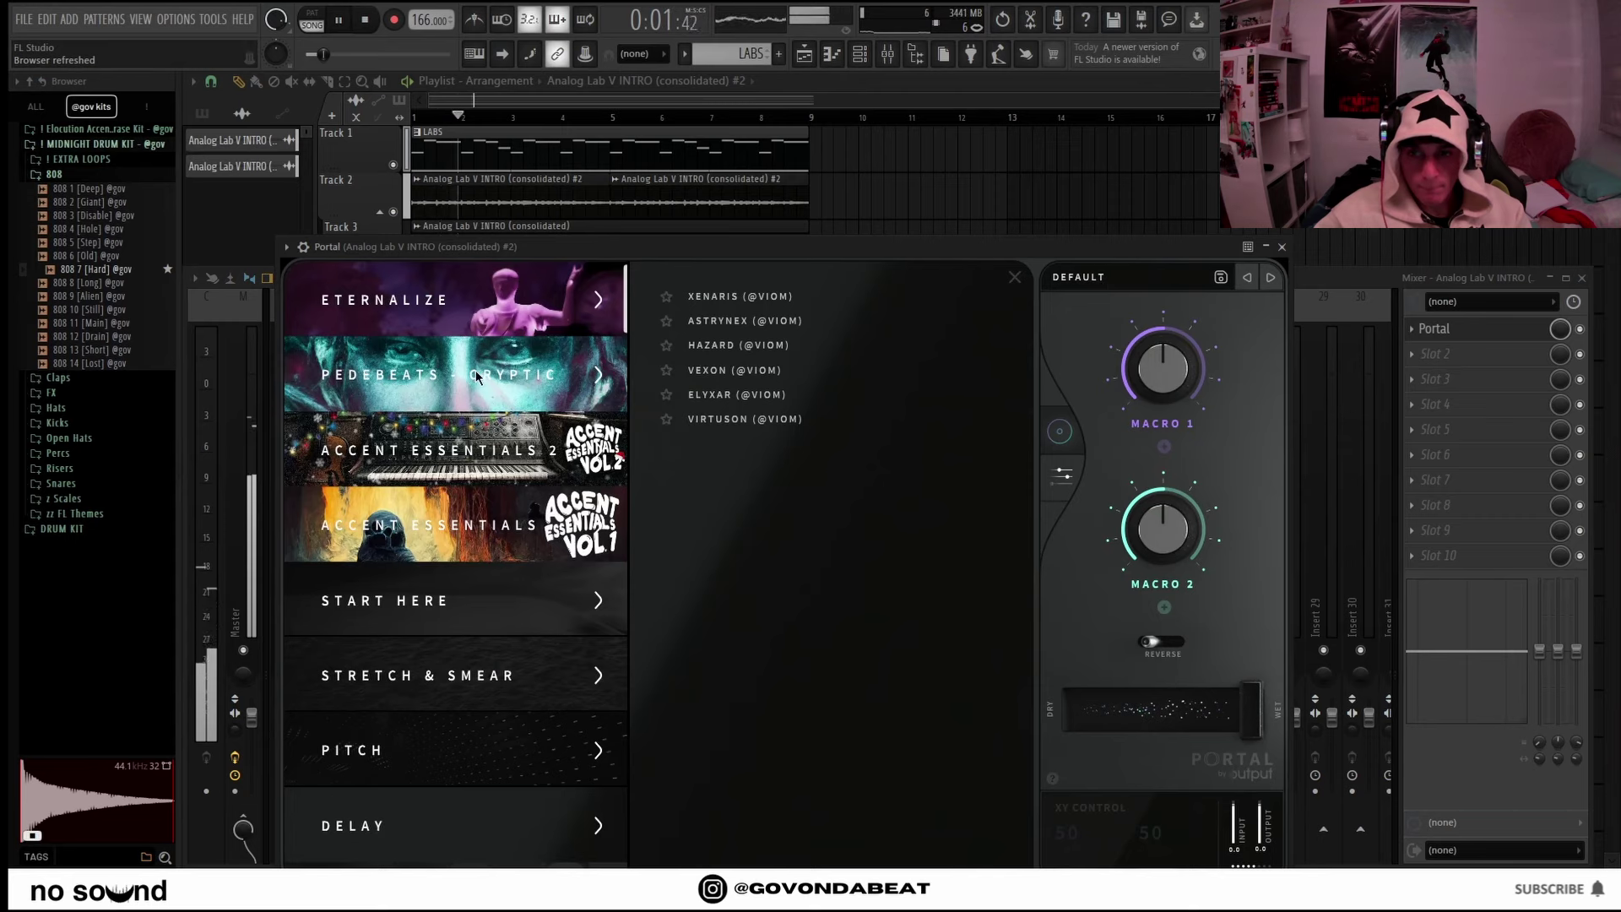
Try Portal's PRESSURE preset from Accent Essentials 2 on the consolidated #2 clip and solo Track 2.
{"action": "left_click", "coordinate": [439, 449]}
{"action": "left_click", "coordinate": [781, 467]}
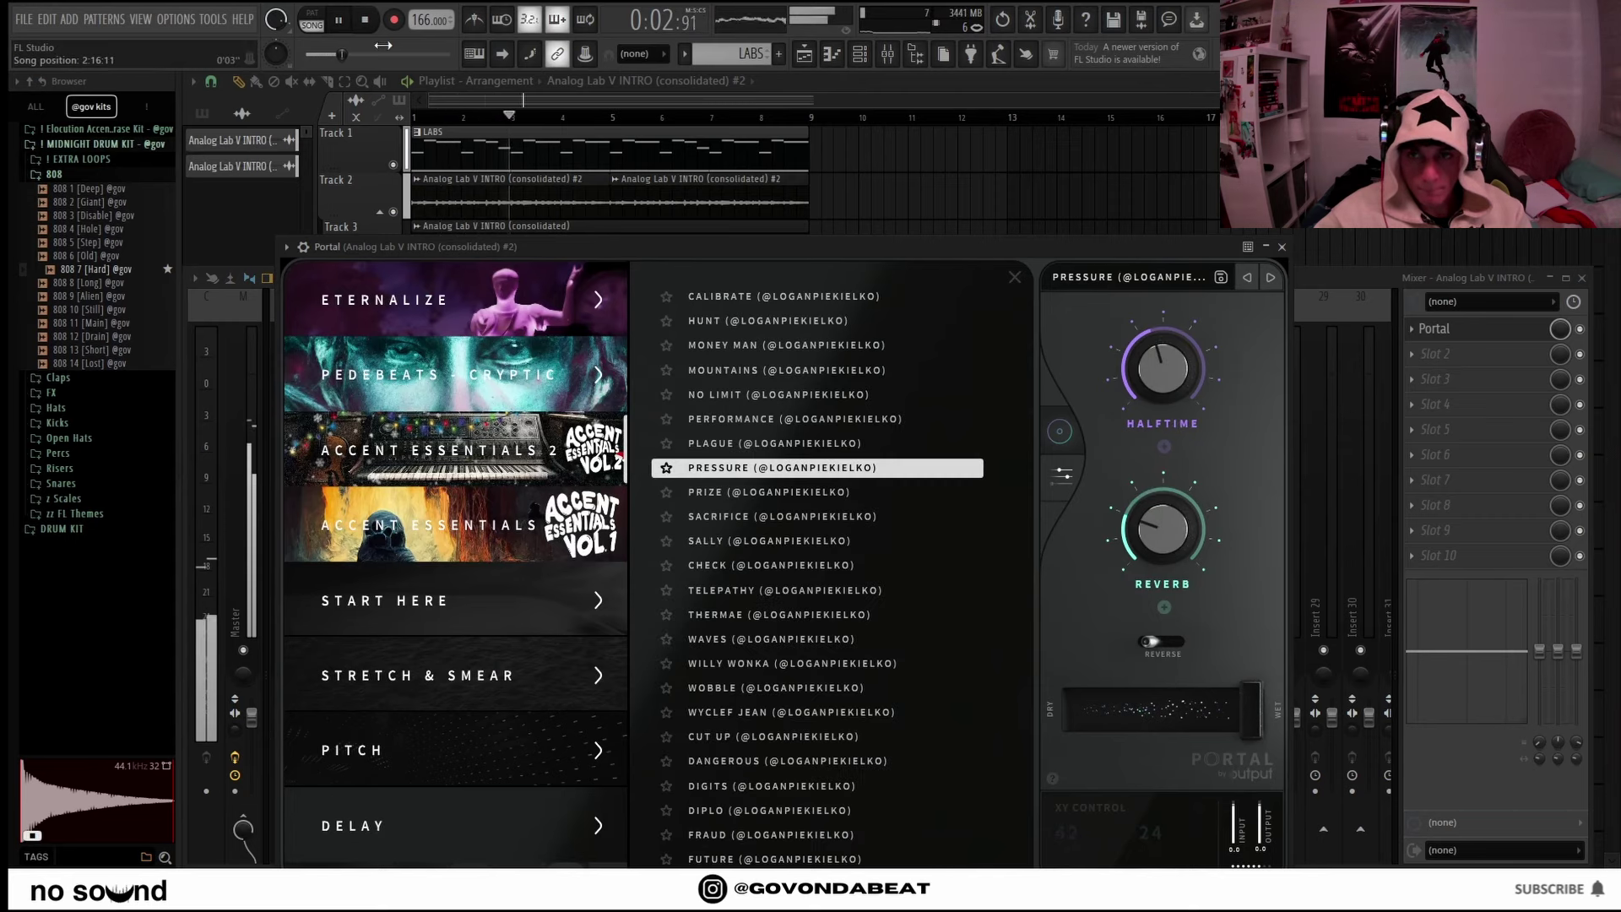
{"action": "right_click", "coordinate": [394, 211]}
{"action": "left_click", "coordinate": [887, 55]}
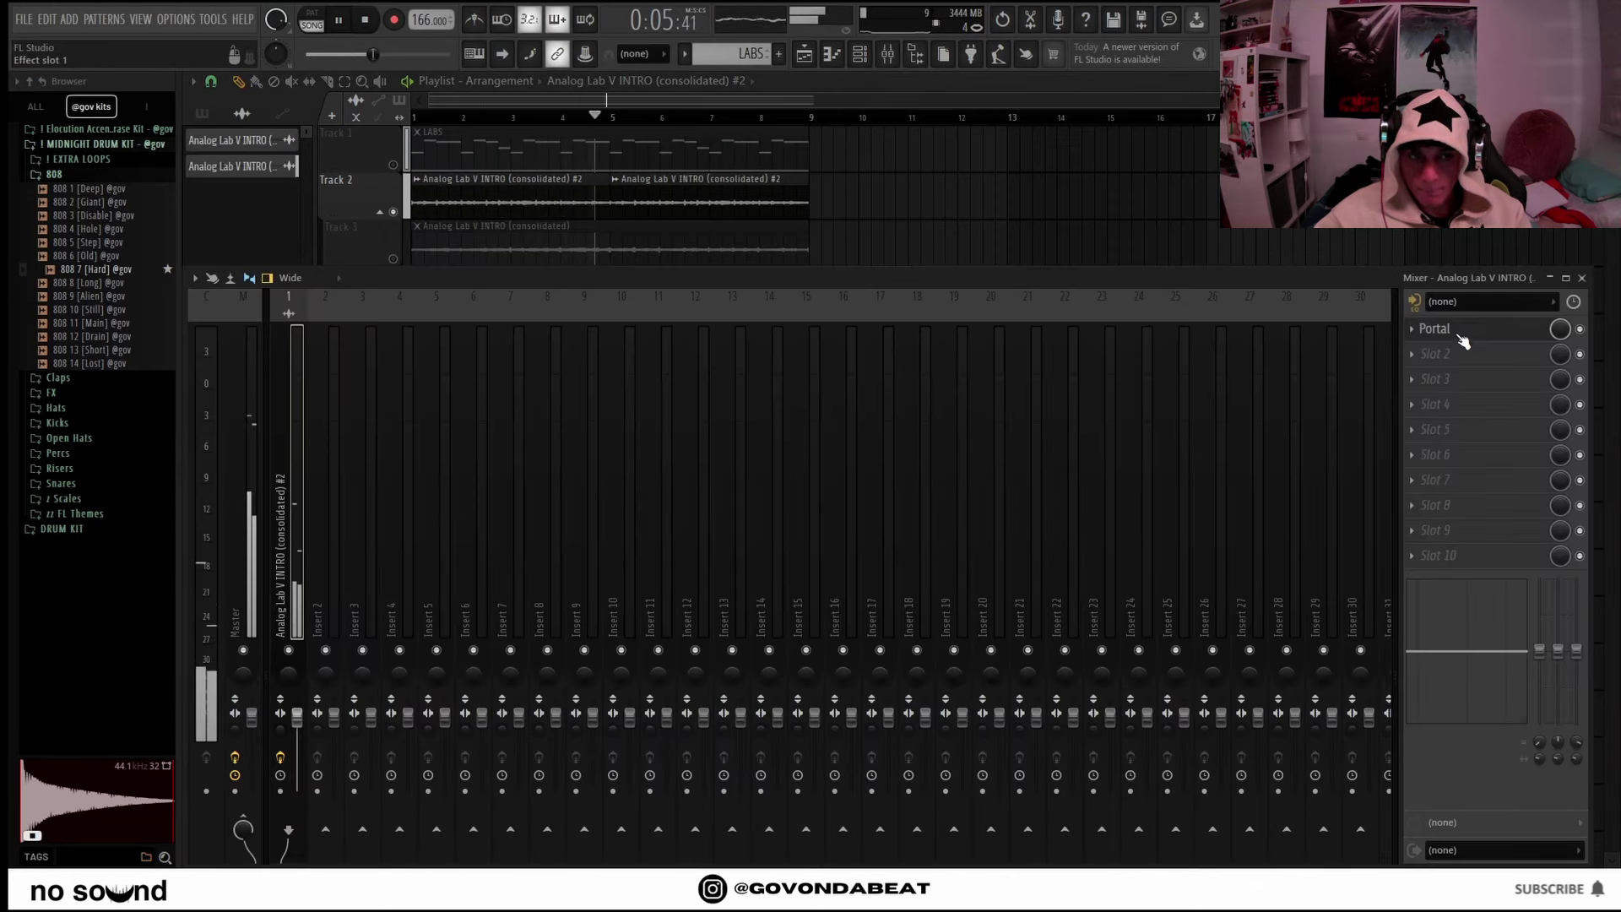
Reopen Portal on the consolidated #2 clip's mixer track and audition the VEXON and ASTRYNEX presets.
{"action": "left_click", "coordinate": [1446, 332]}
{"action": "left_click", "coordinate": [788, 373]}
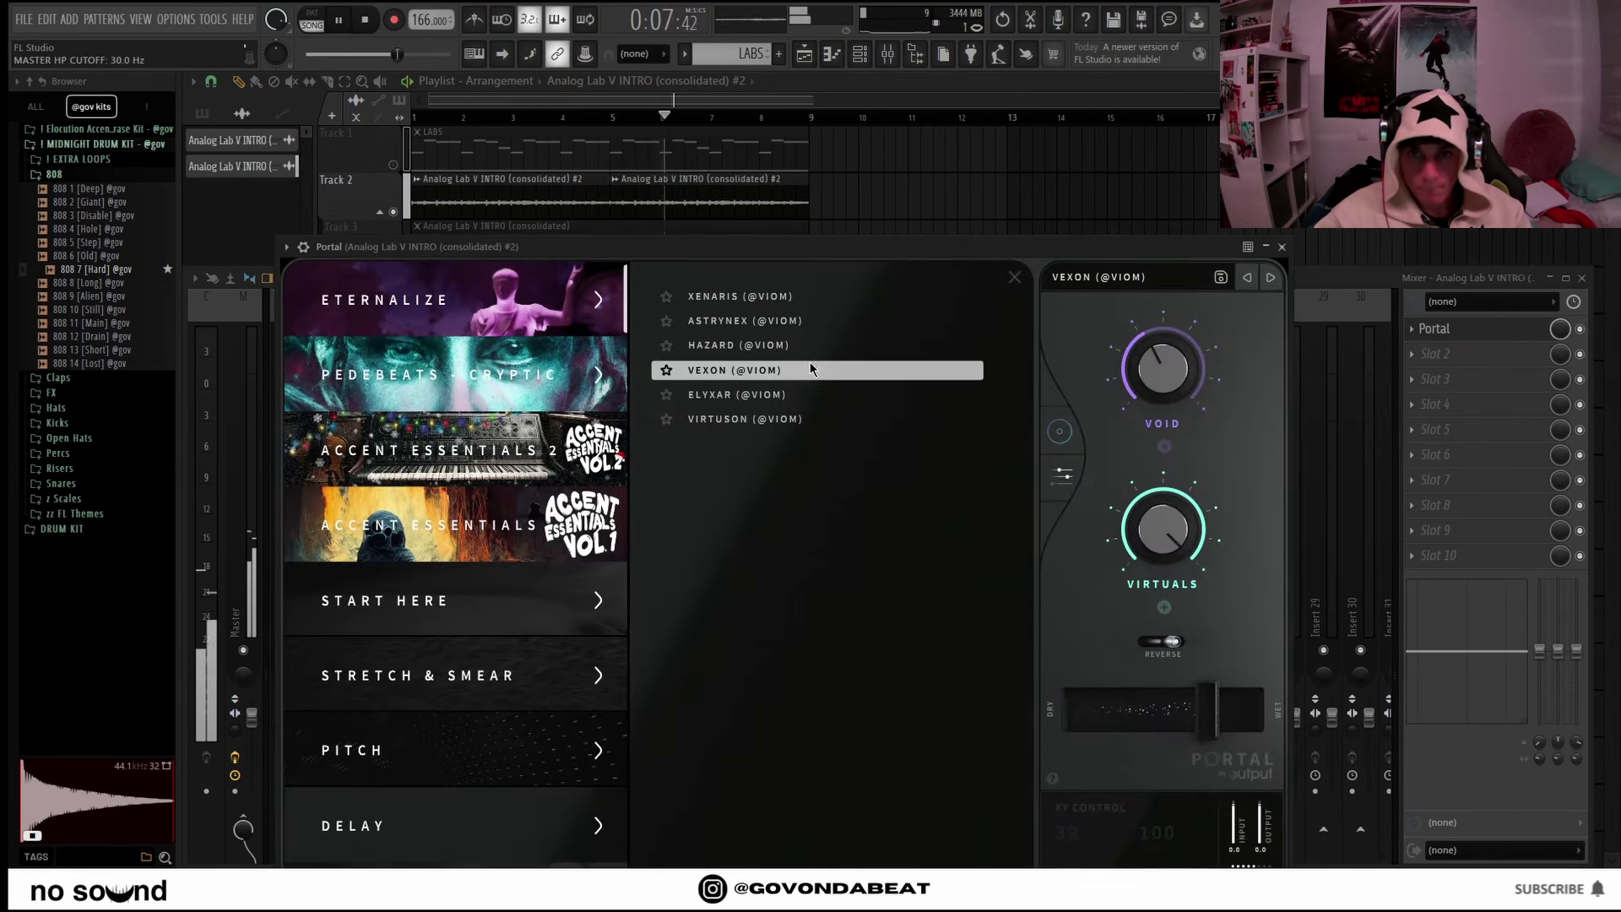
{"action": "left_click", "coordinate": [803, 323]}
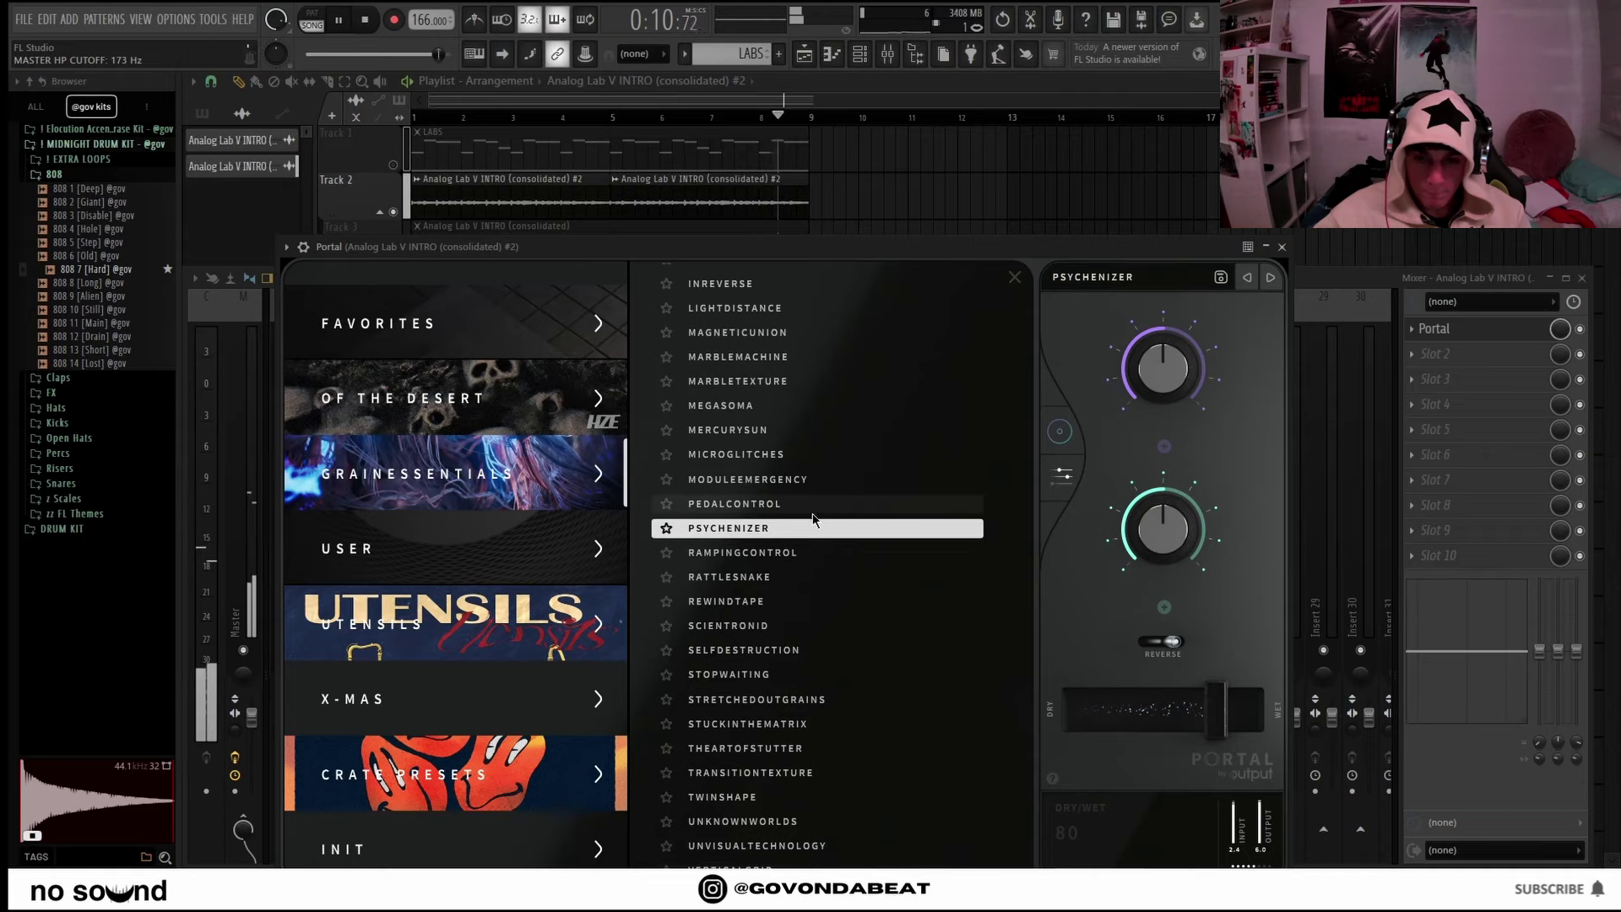
Load Portal's RAMPINGCONTROL preset, close the effect and unsolo Track 2.
{"action": "left_click", "coordinate": [819, 553]}
{"action": "left_click", "coordinate": [1016, 279]}
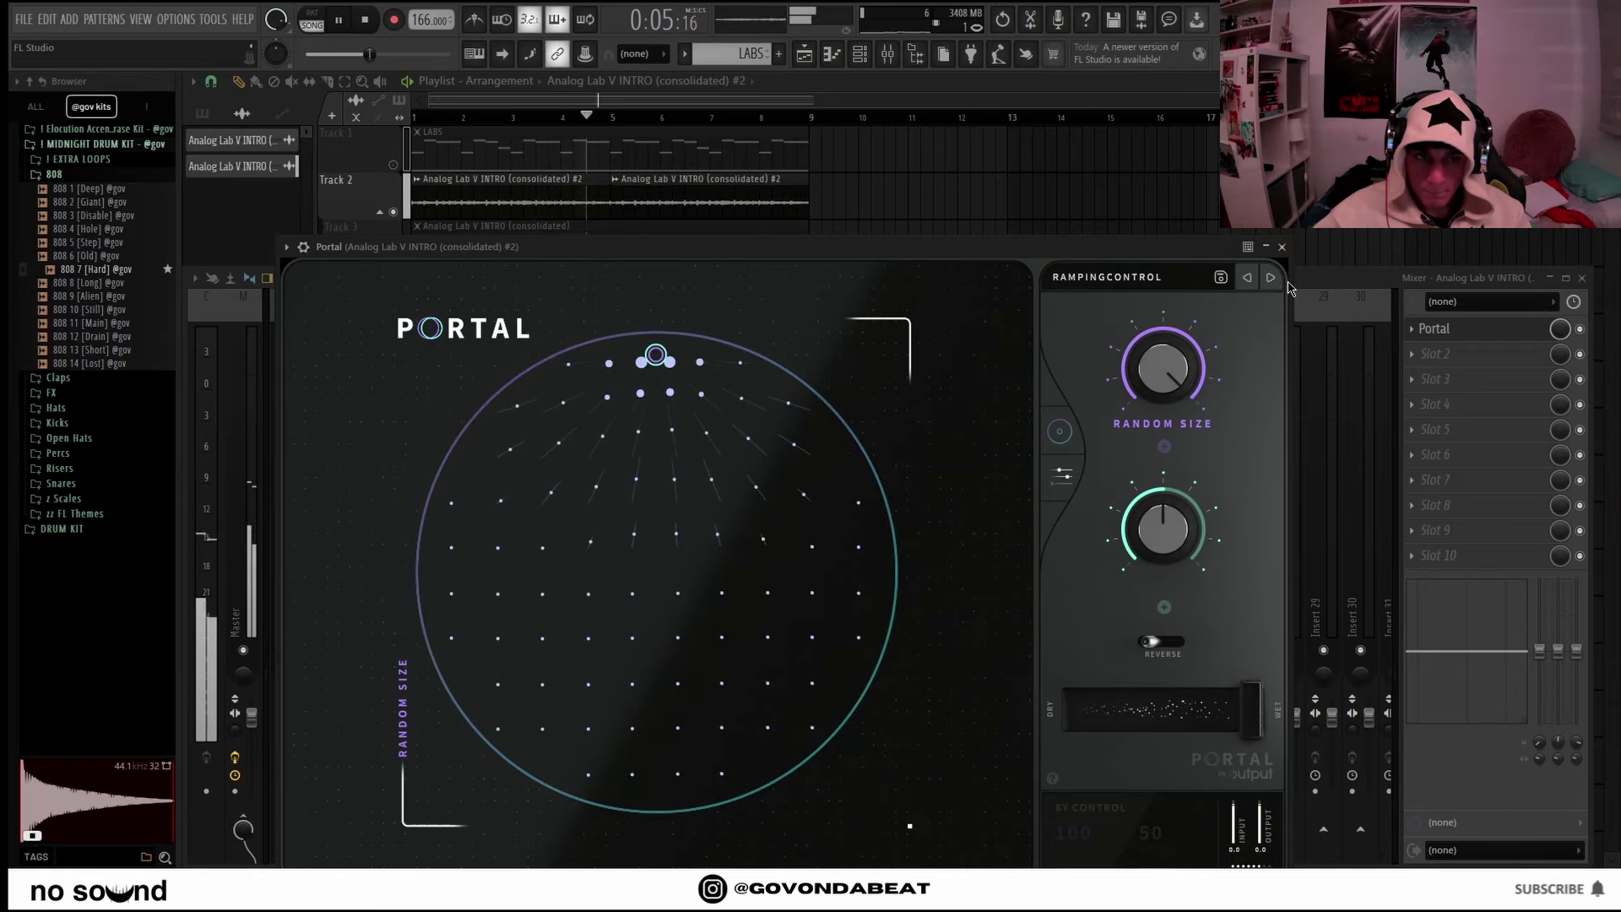
{"action": "left_click", "coordinate": [1282, 247]}
{"action": "right_click", "coordinate": [395, 213]}
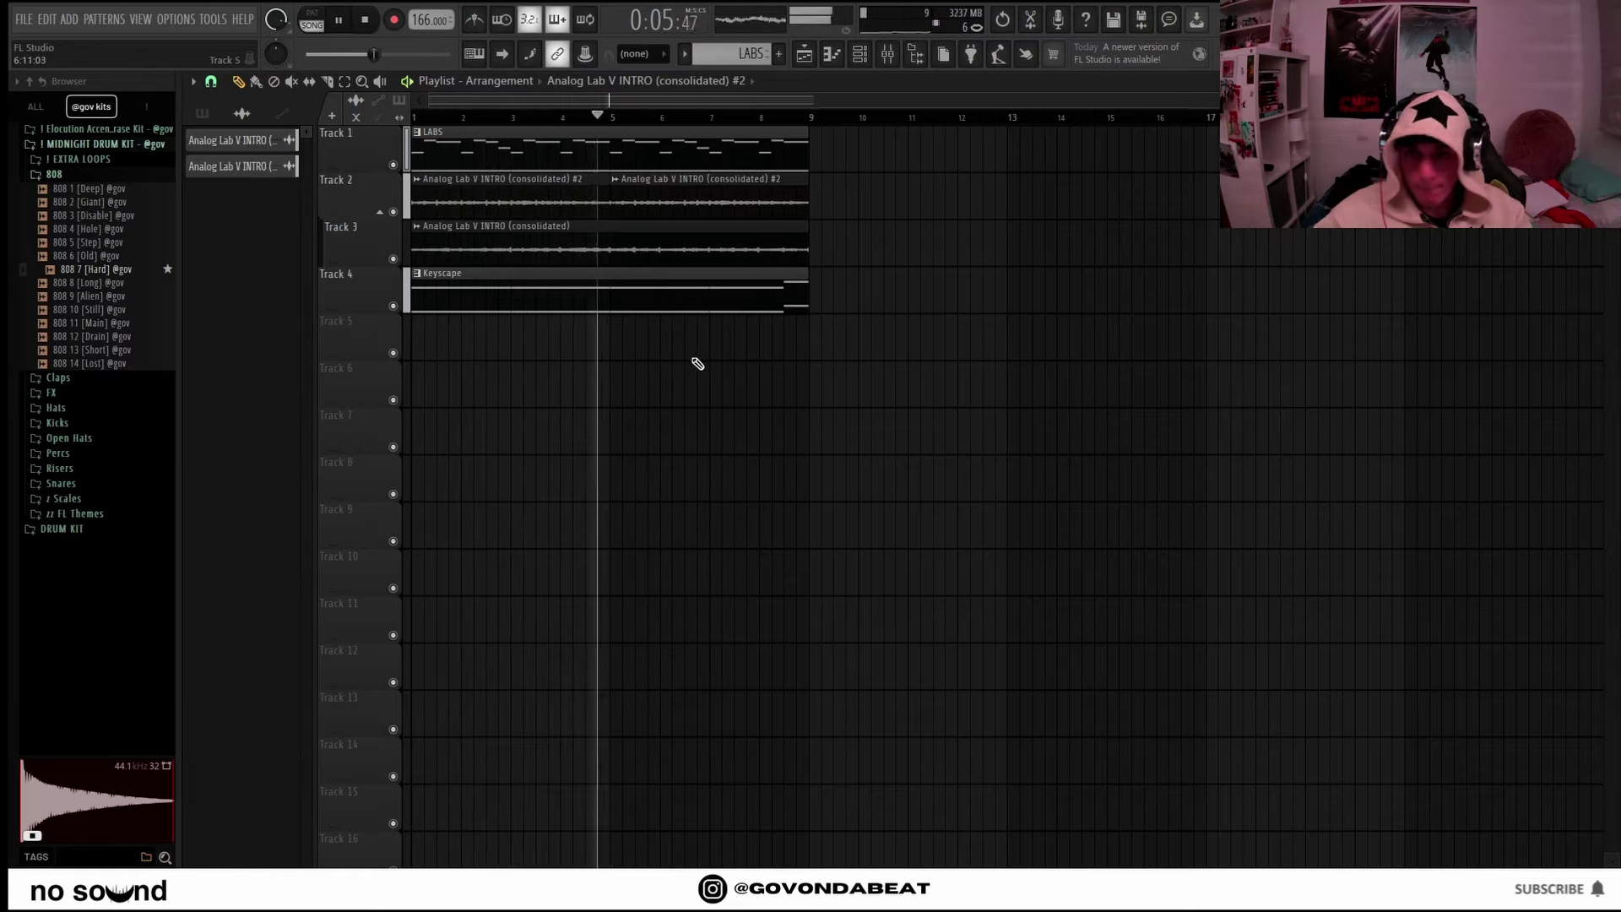
Add a second two-bar E3 note at bar 5 for Gypsy Romantic Violin and duplicate both notes one octave higher.
{"action": "scroll", "coordinate": [692, 360], "scroll_direction": "up", "scroll_amount": 3}
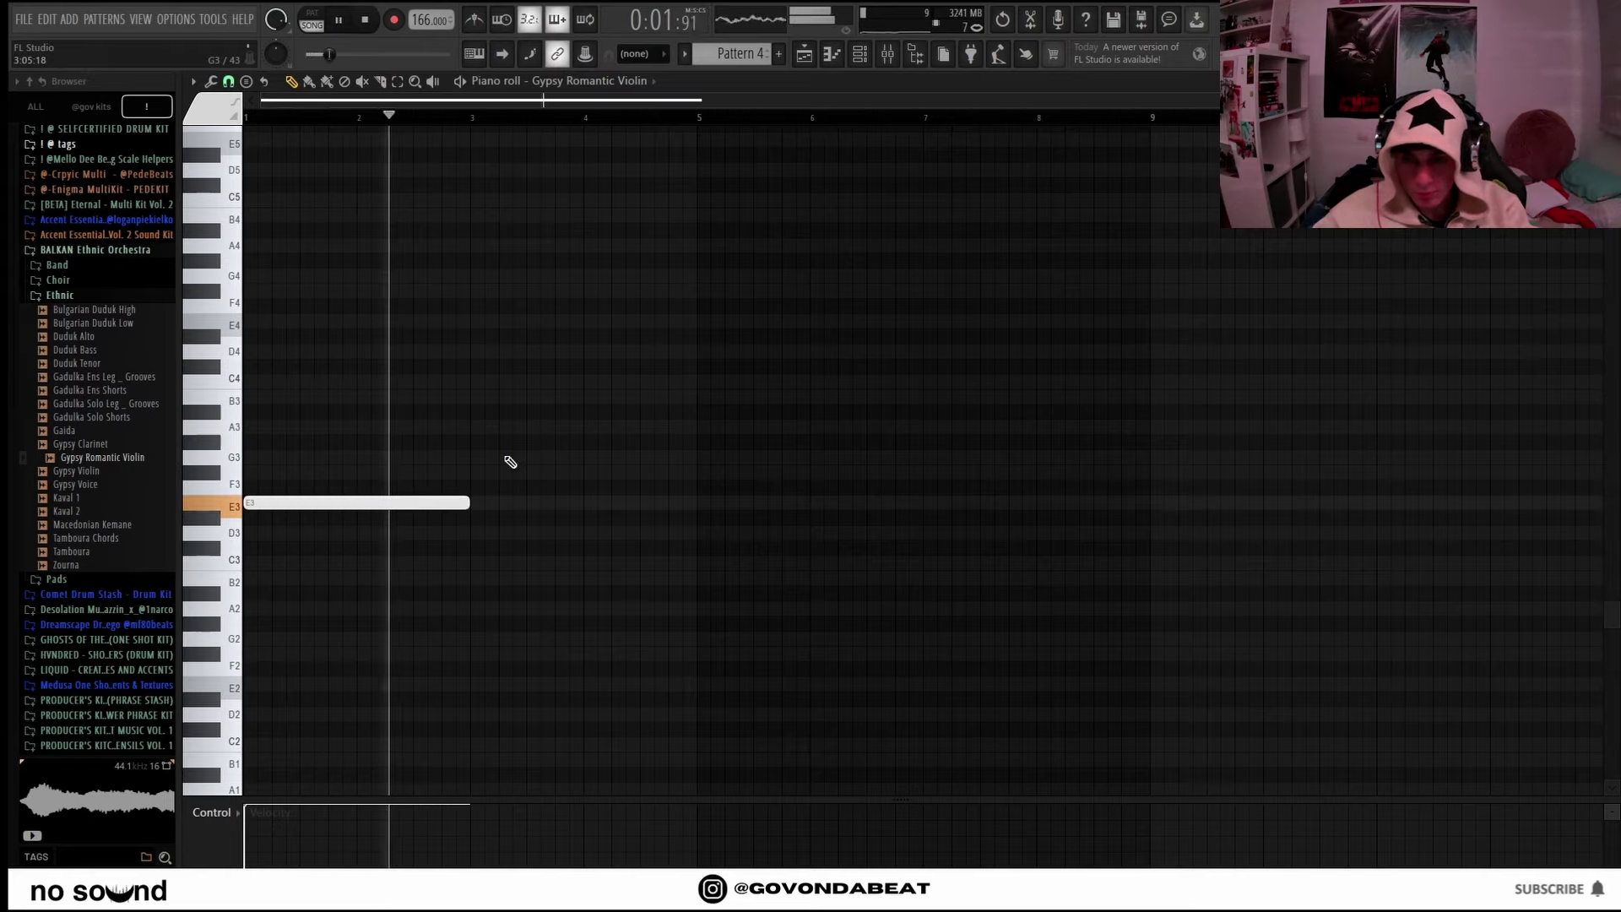
{"action": "left_click", "coordinate": [711, 503]}
{"action": "key", "text": "ctrl+a"}
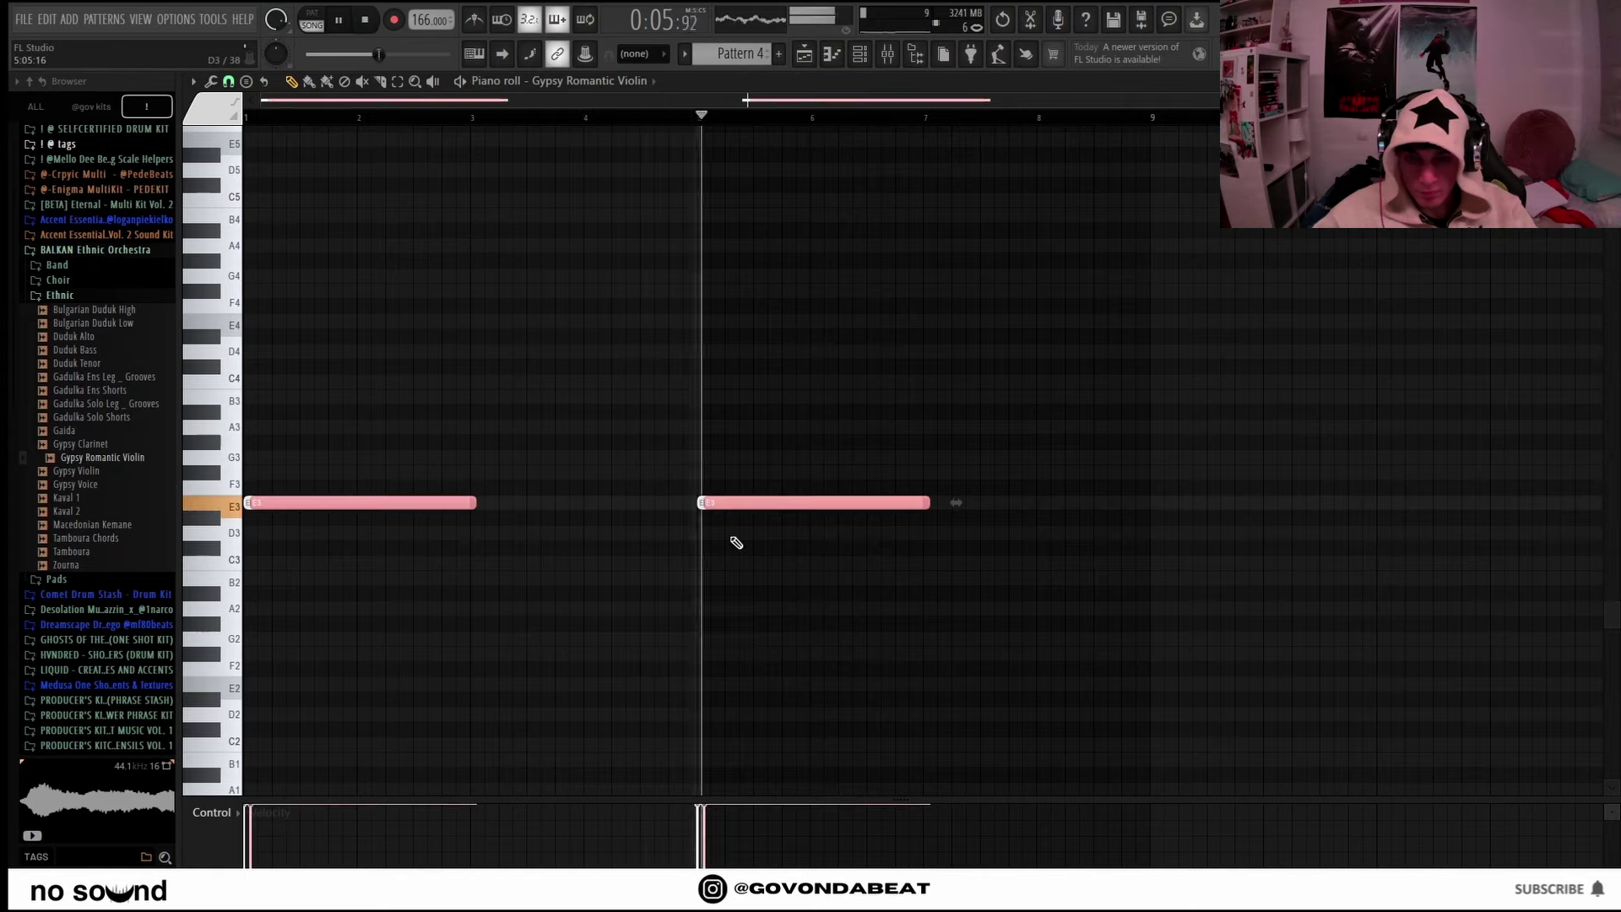
{"action": "key", "text": "shift+Left"}
{"action": "key", "text": "ctrl+Up"}
{"action": "key", "text": "ctrl+d"}
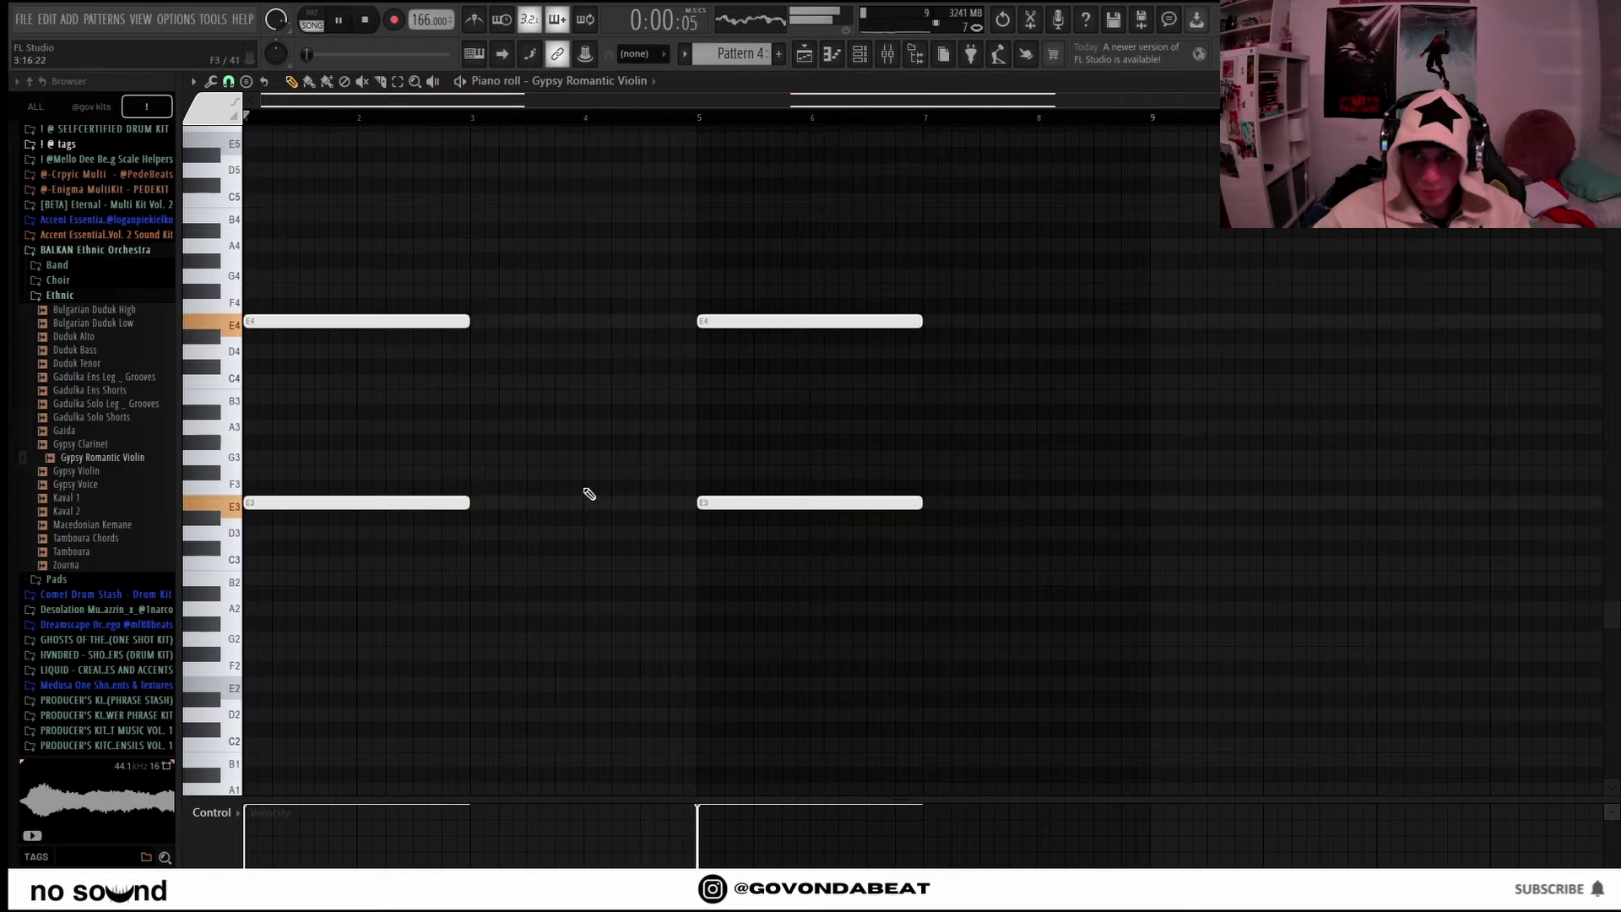
Raise all Gypsy Romantic Violin notes one octave to E4 and E5 during playback.
{"action": "key", "text": "space"}
{"action": "key", "text": "ctrl+Up"}
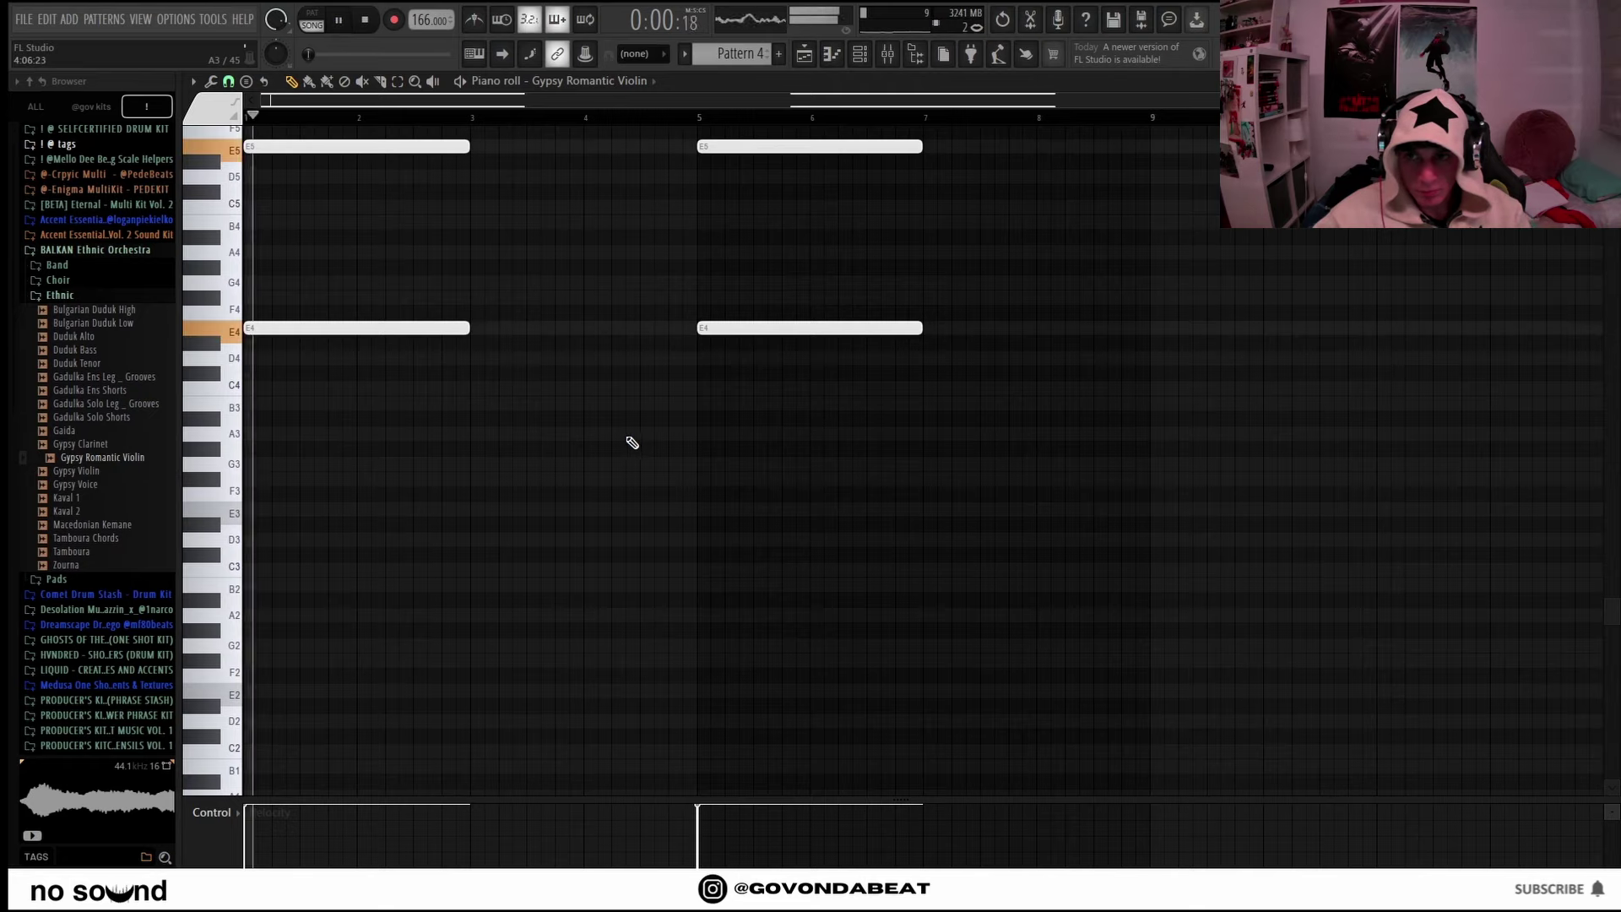
{"action": "scroll", "coordinate": [631, 442], "scroll_direction": "up", "scroll_amount": 5}
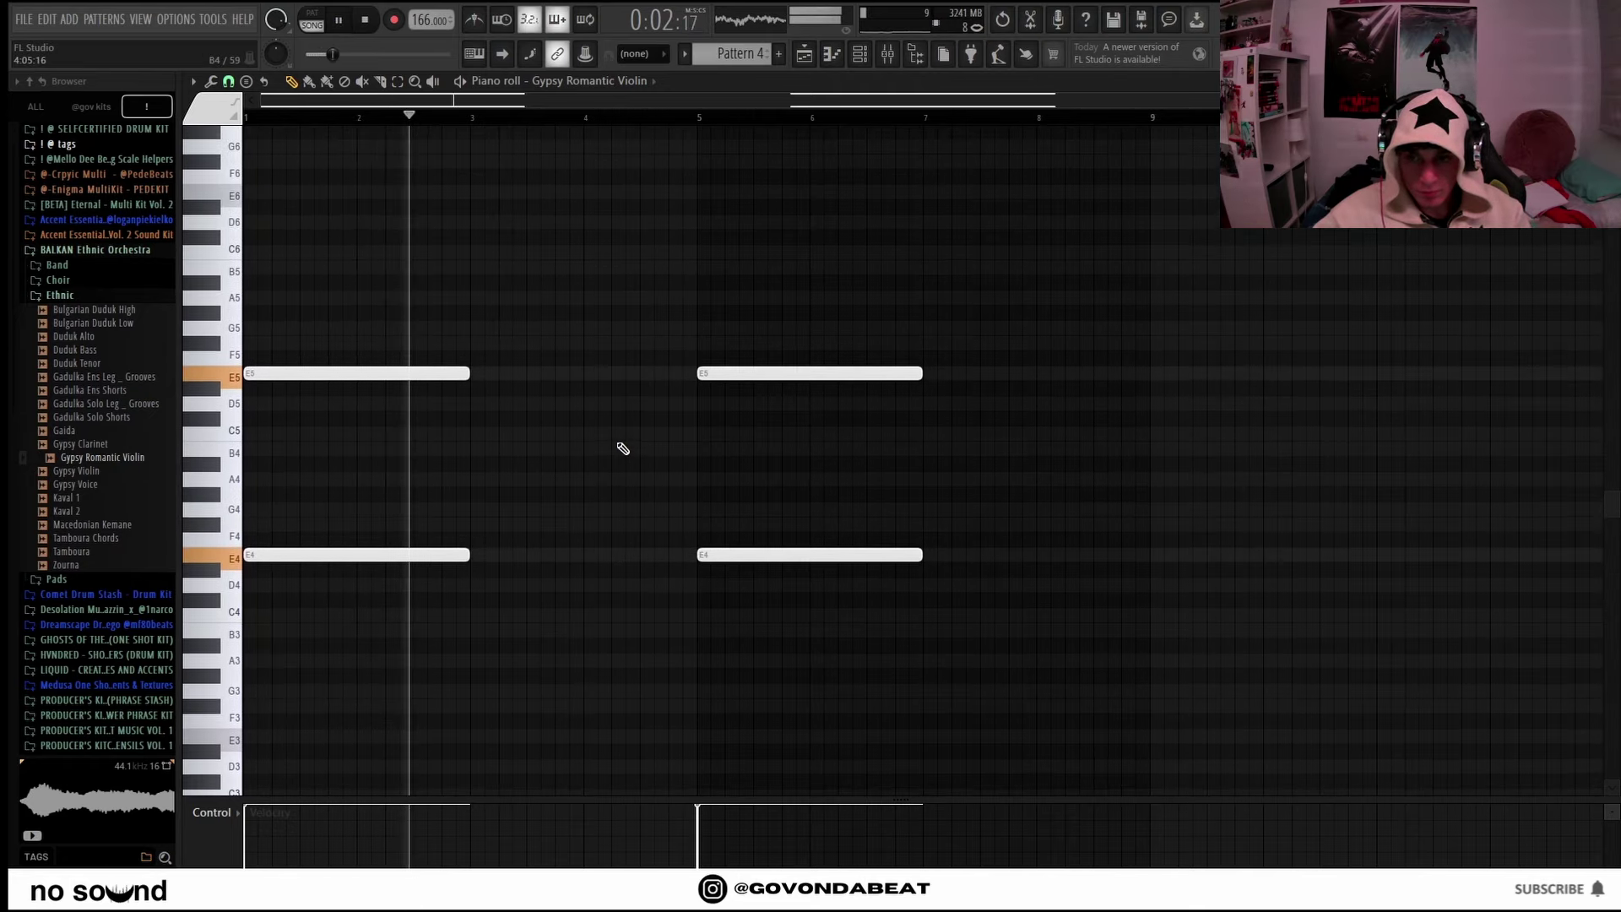
Lower all Gypsy Romantic Violin notes two octaves to E3 and E2 and restart playback.
{"action": "key", "text": "ctrl+Down"}
{"action": "key", "text": "ctrl+Down"}
{"action": "scroll", "coordinate": [623, 449], "scroll_direction": "down", "scroll_amount": 3}
{"action": "key", "text": "space"}
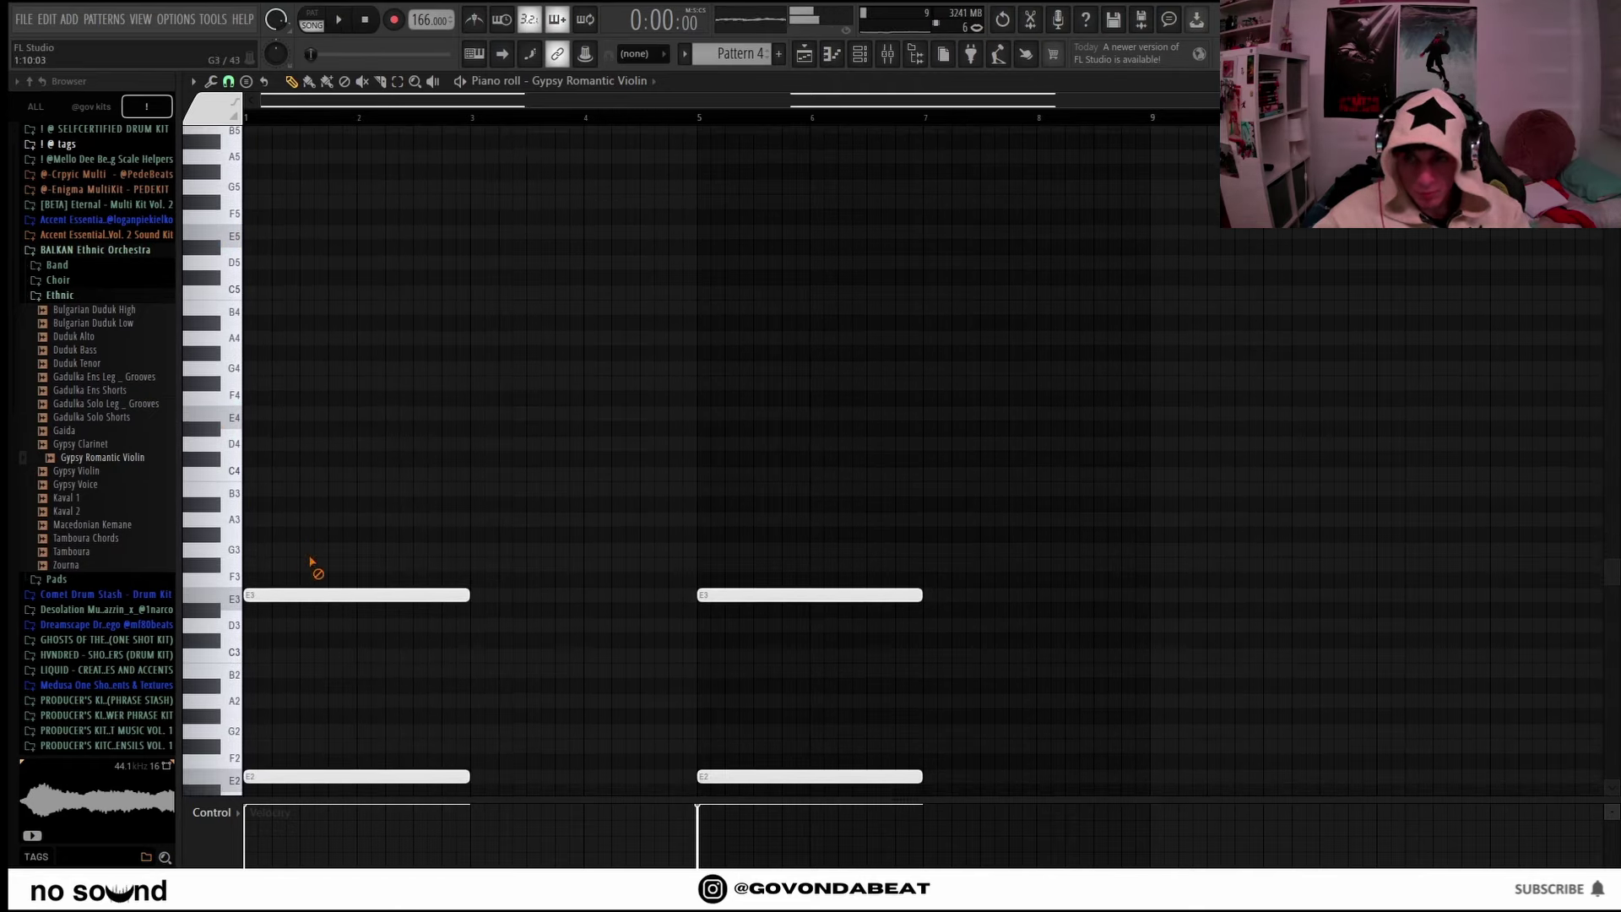
Delete the two upper E3 violin notes, raise the remaining E2 notes one octave to E3 and play the part.
{"action": "right_click", "coordinate": [786, 595]}
{"action": "right_click", "coordinate": [362, 595]}
{"action": "key", "text": "ctrl+Up"}
{"action": "scroll", "coordinate": [543, 449], "scroll_direction": "down", "scroll_amount": 3}
{"action": "key", "text": "space"}
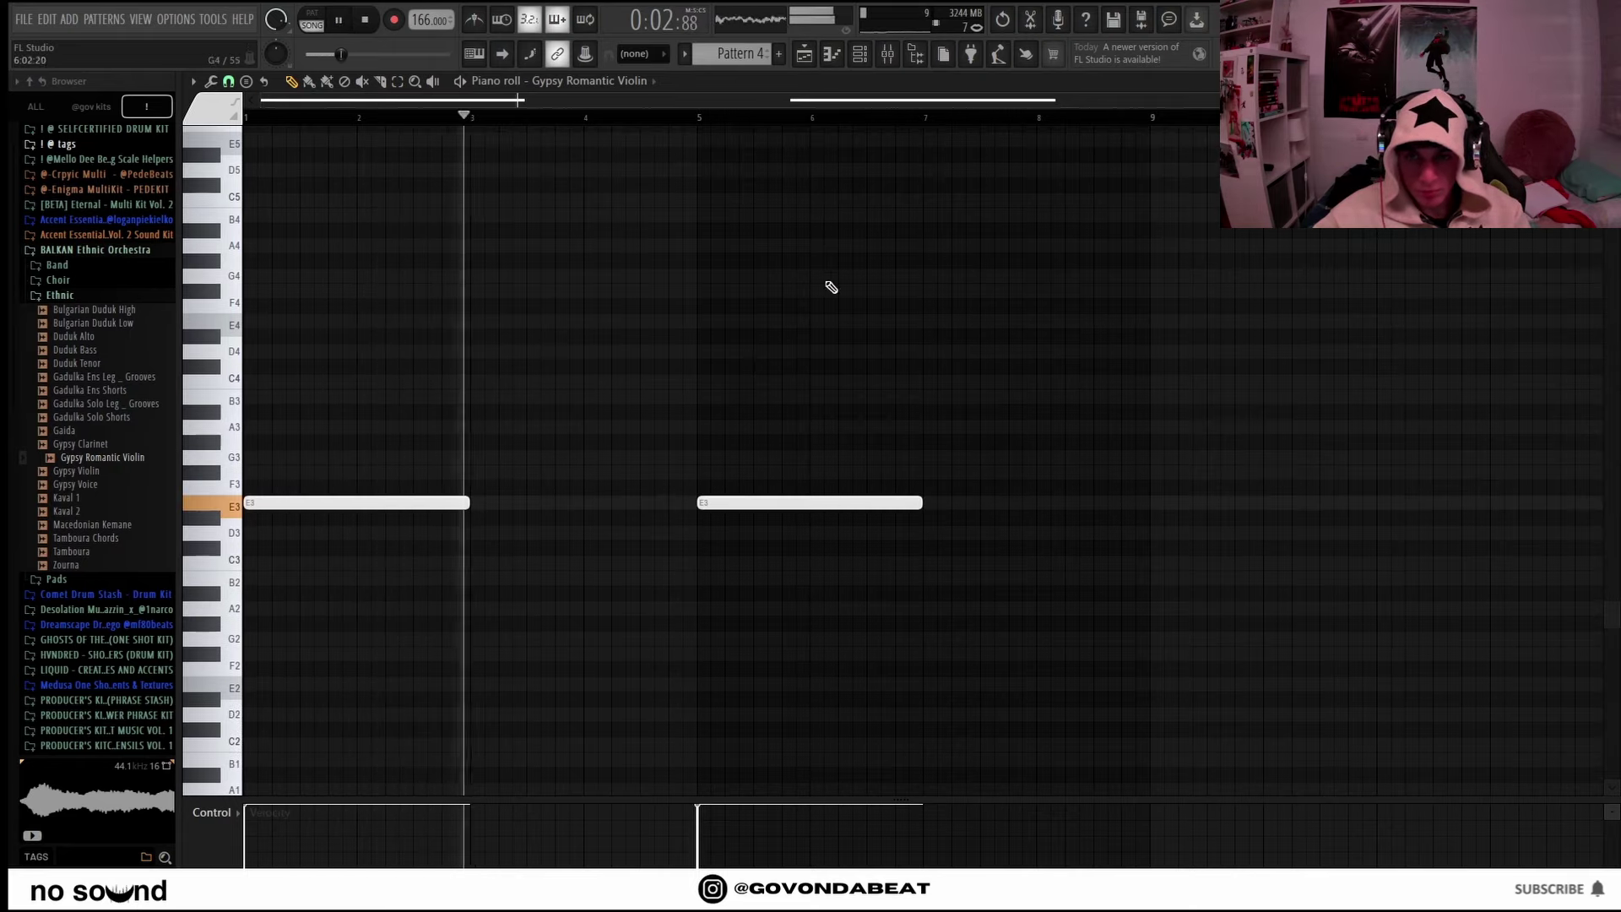
Route the consolidated #2 clip's channel to mixer track 1 and add a second Analog Lab V INTRO instrument channel.
{"action": "left_click", "coordinate": [866, 56]}
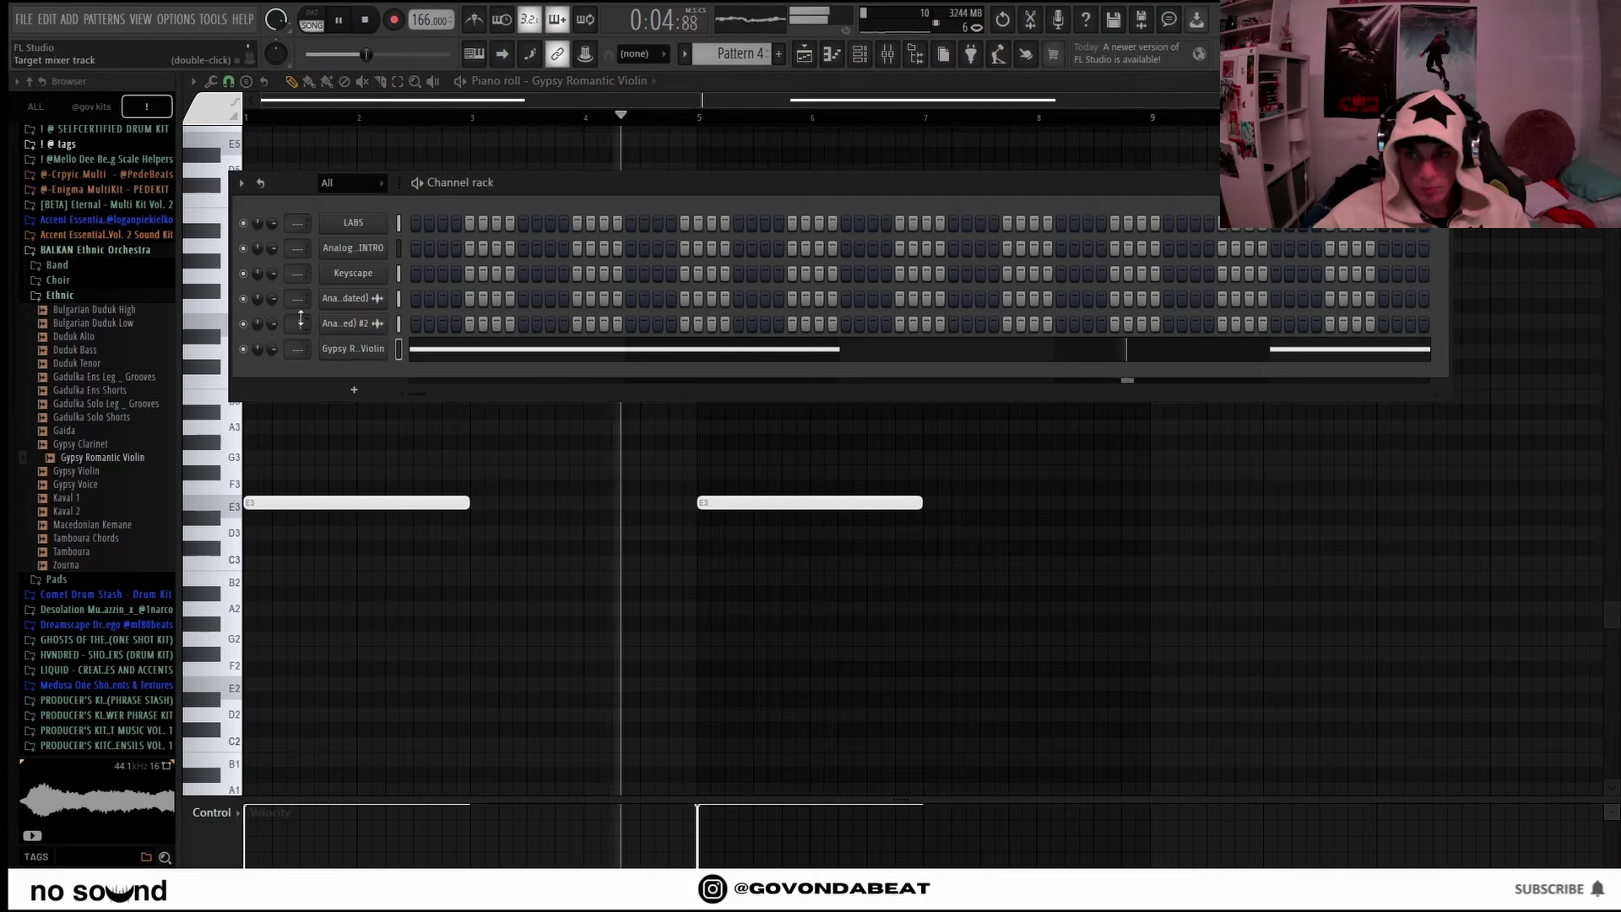
{"action": "scroll", "coordinate": [301, 319], "scroll_direction": "up", "scroll_amount": 1}
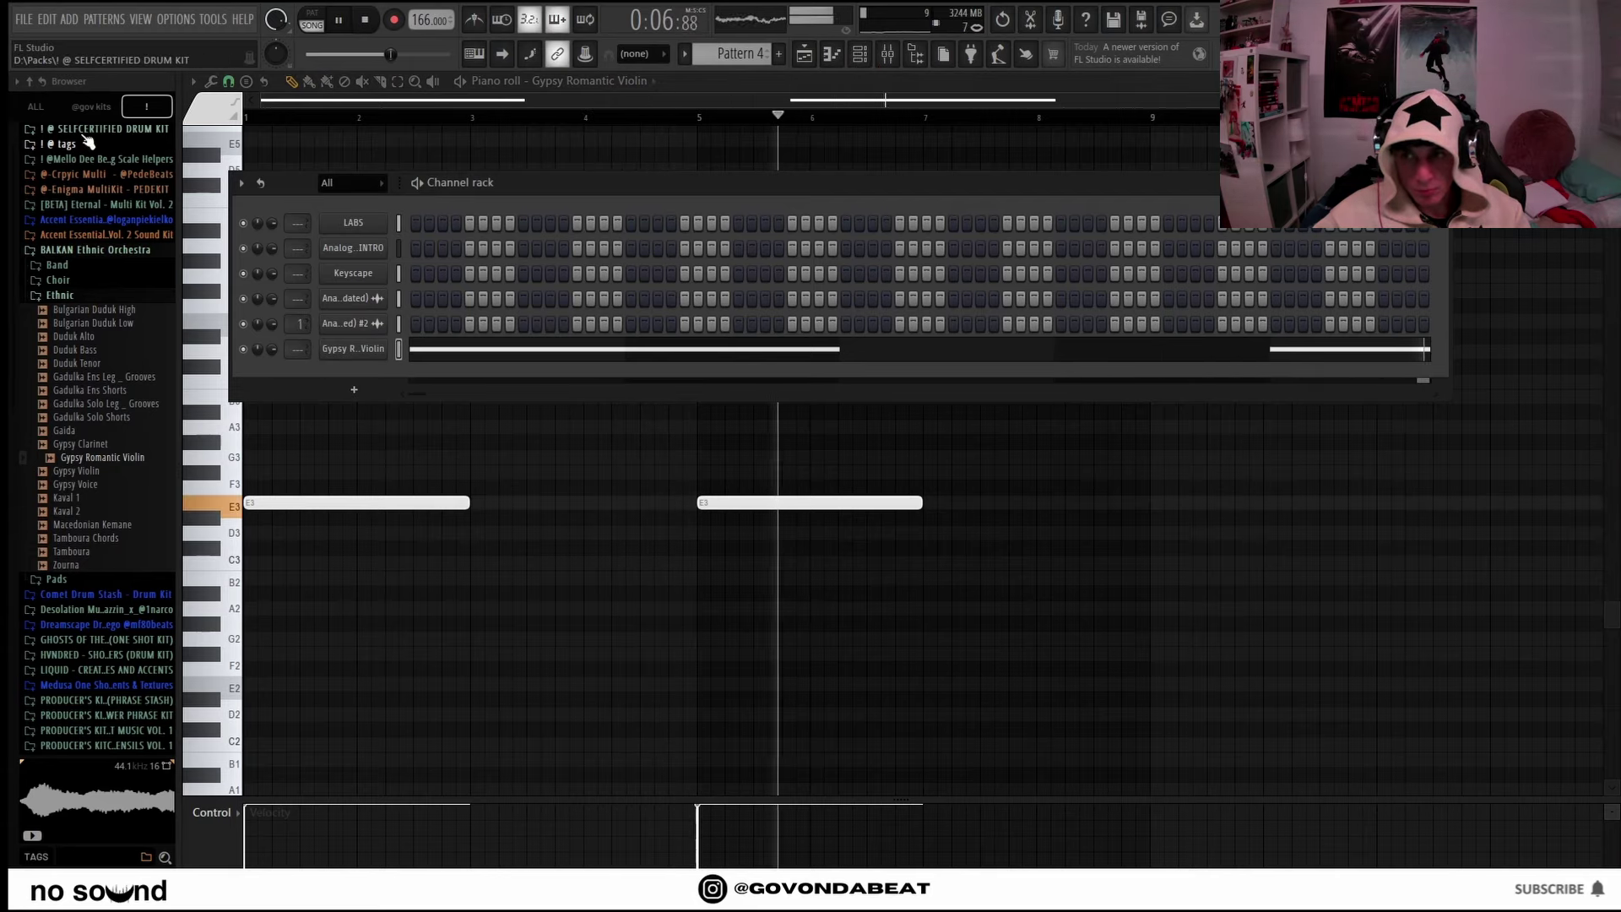
{"action": "left_click", "coordinate": [358, 393]}
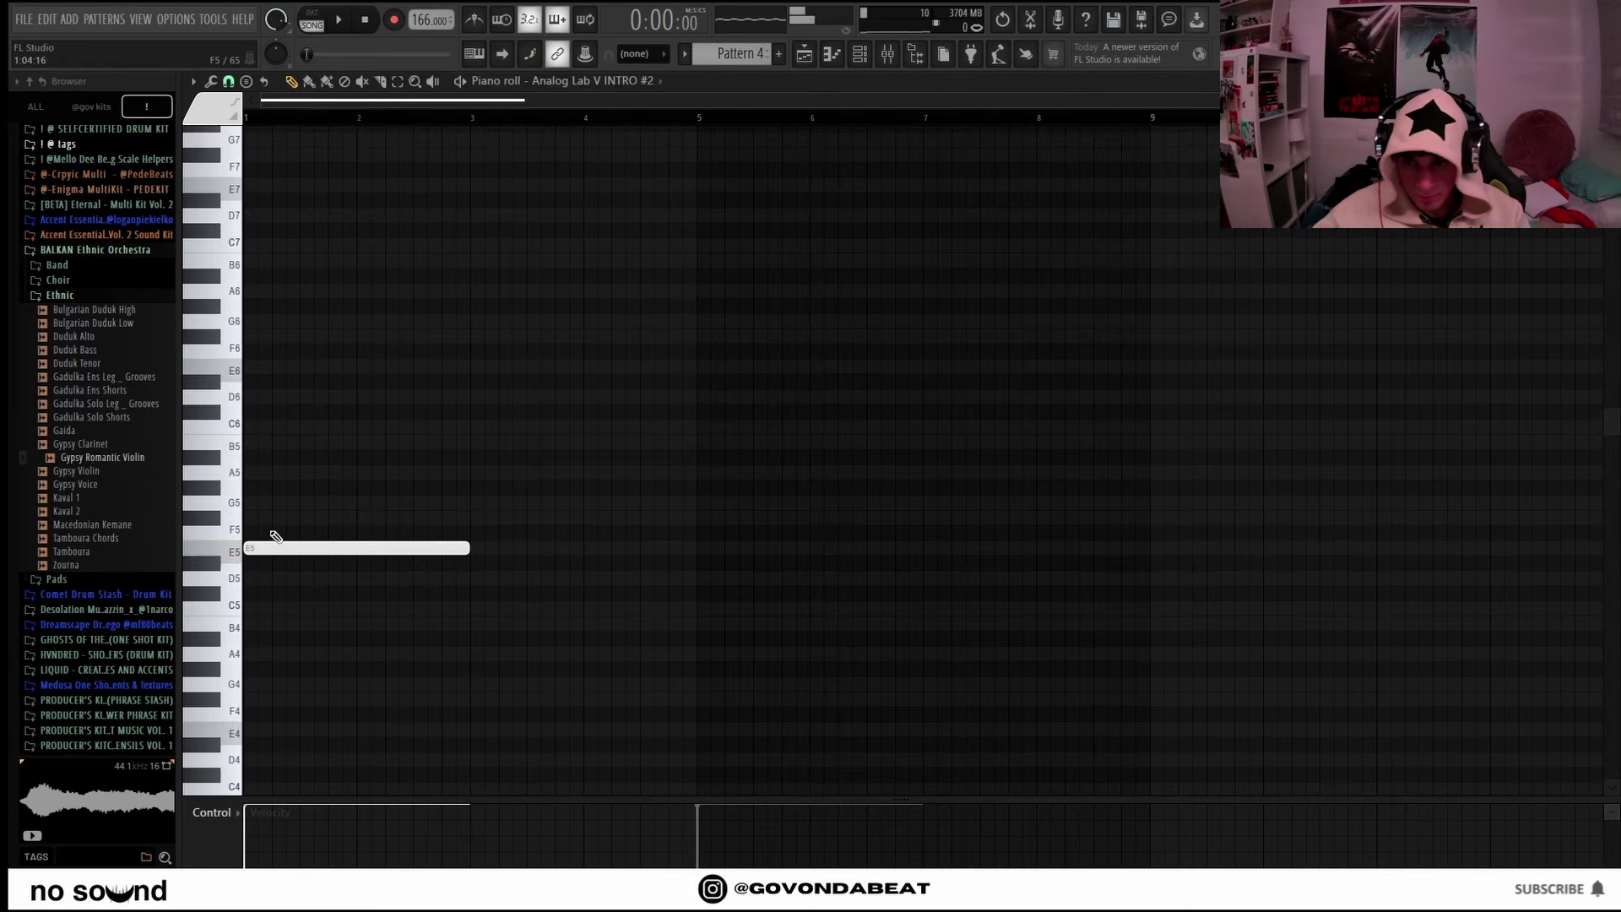
Build two-bar E5-G5-B5 and E5-F#5-B5 chords for Analog Lab V INTRO #2 and duplicate the four bars through bar 8.
{"action": "left_click", "coordinate": [277, 445]}
{"action": "left_click_drag", "start_coordinate": [428, 568], "coordinate": [366, 424]}
{"action": "key", "text": "ctrl+b"}
{"action": "left_click", "coordinate": [583, 528]}
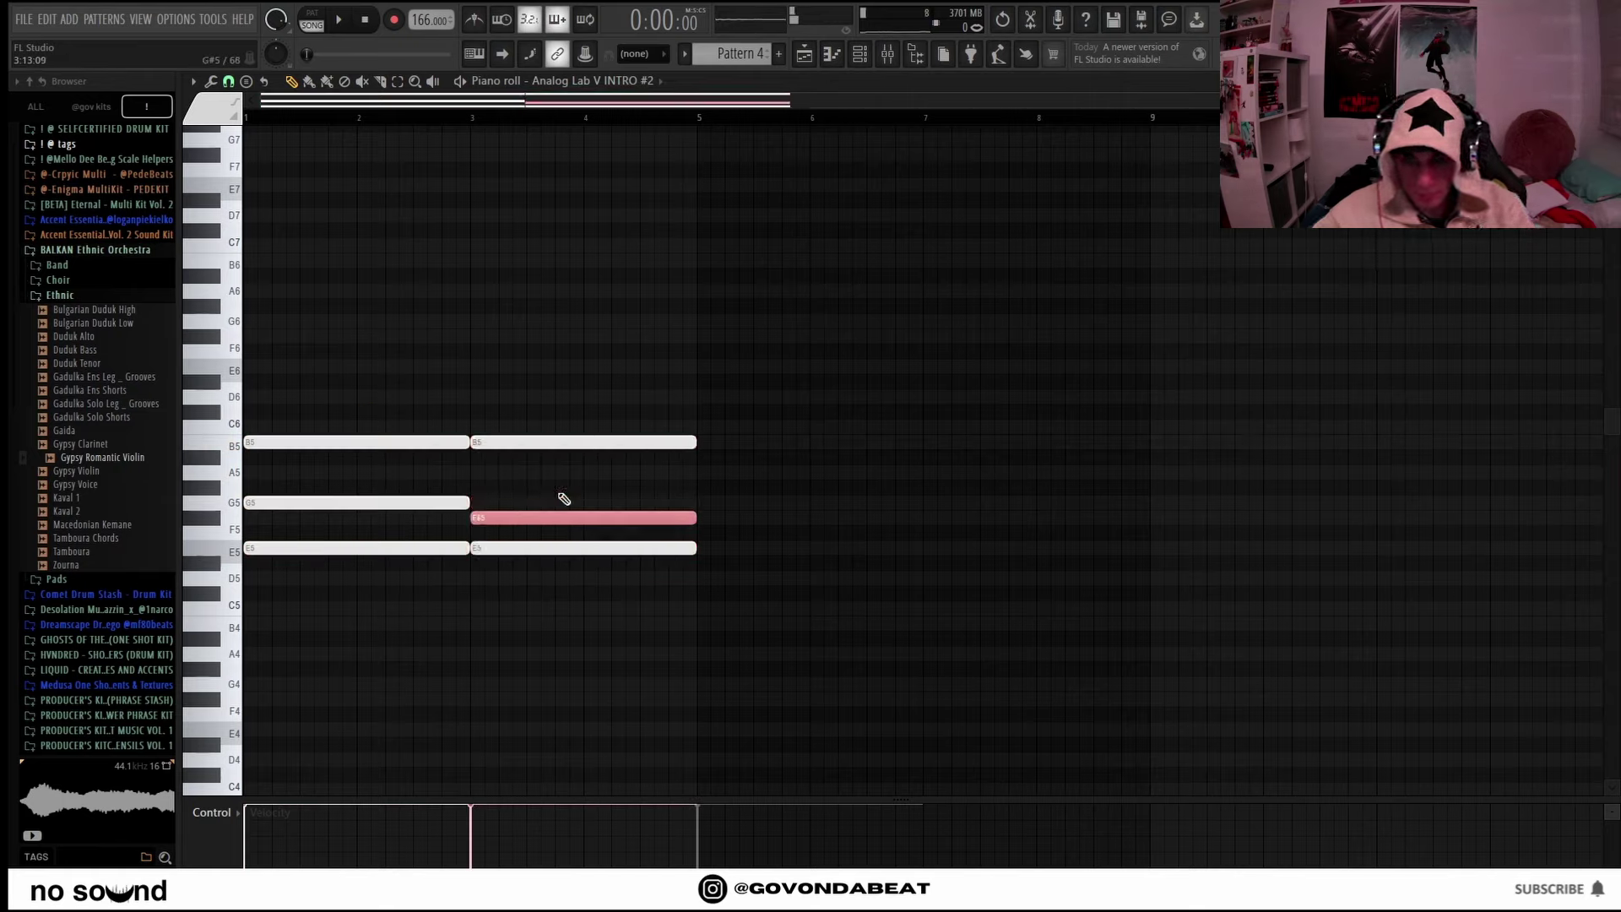
{"action": "key", "text": "ctrl+b"}
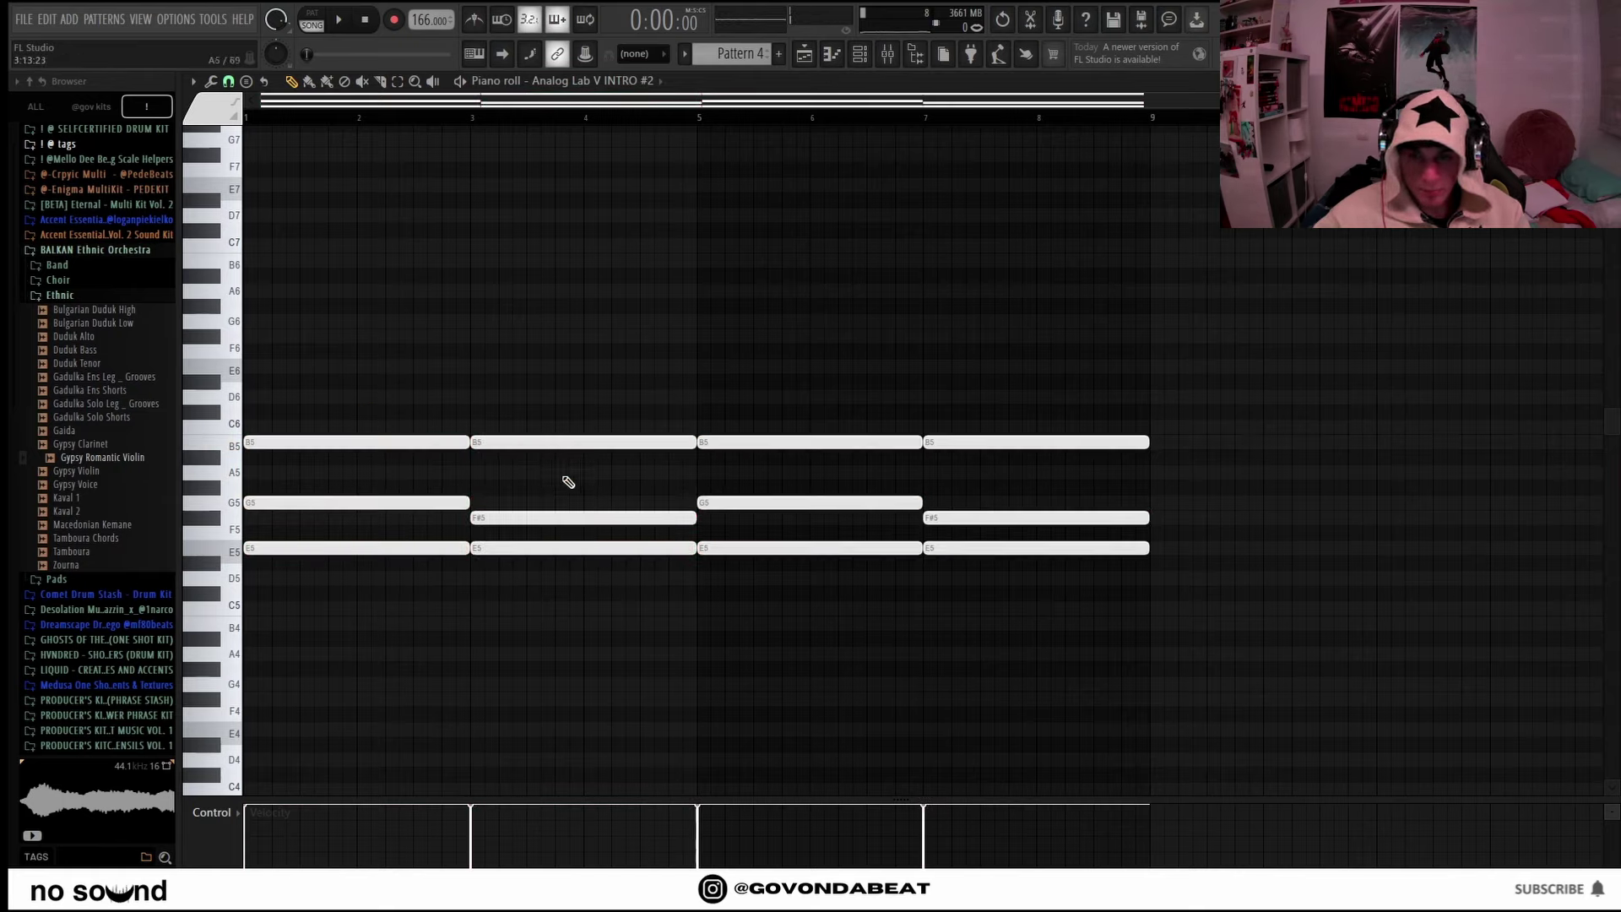
Arpeggiate the Analog Lab V INTRO #2 chords with the Normal pattern, trying different time multiplier and sync settings before accepting.
{"action": "key", "text": "alt+a"}
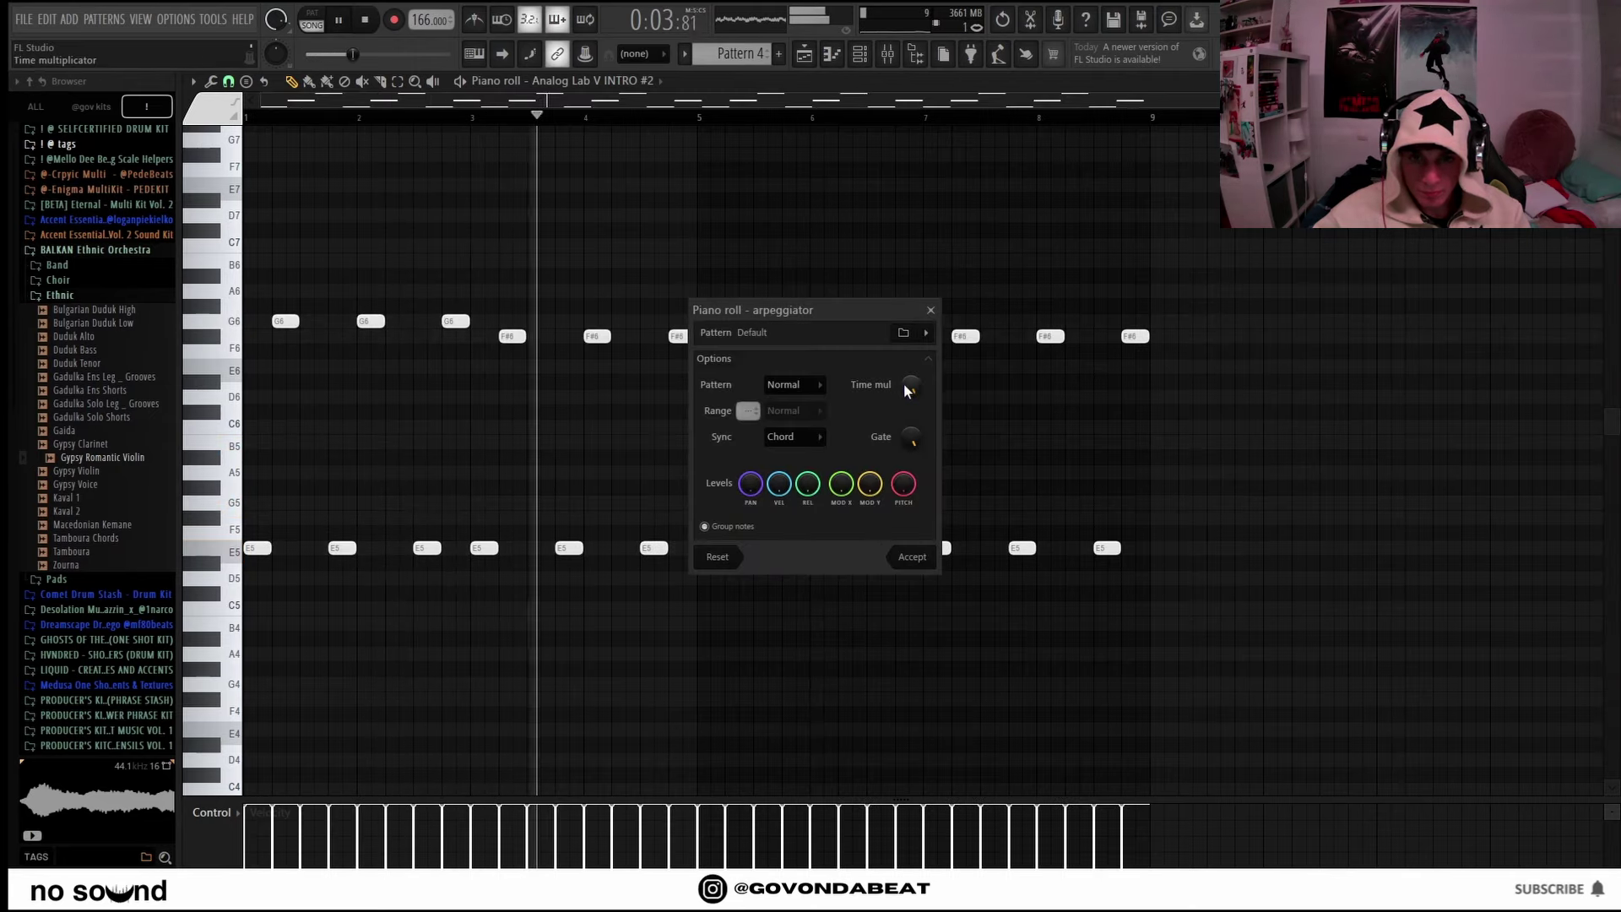
{"action": "left_click_drag", "start_coordinate": [907, 384], "coordinate": [910, 401]}
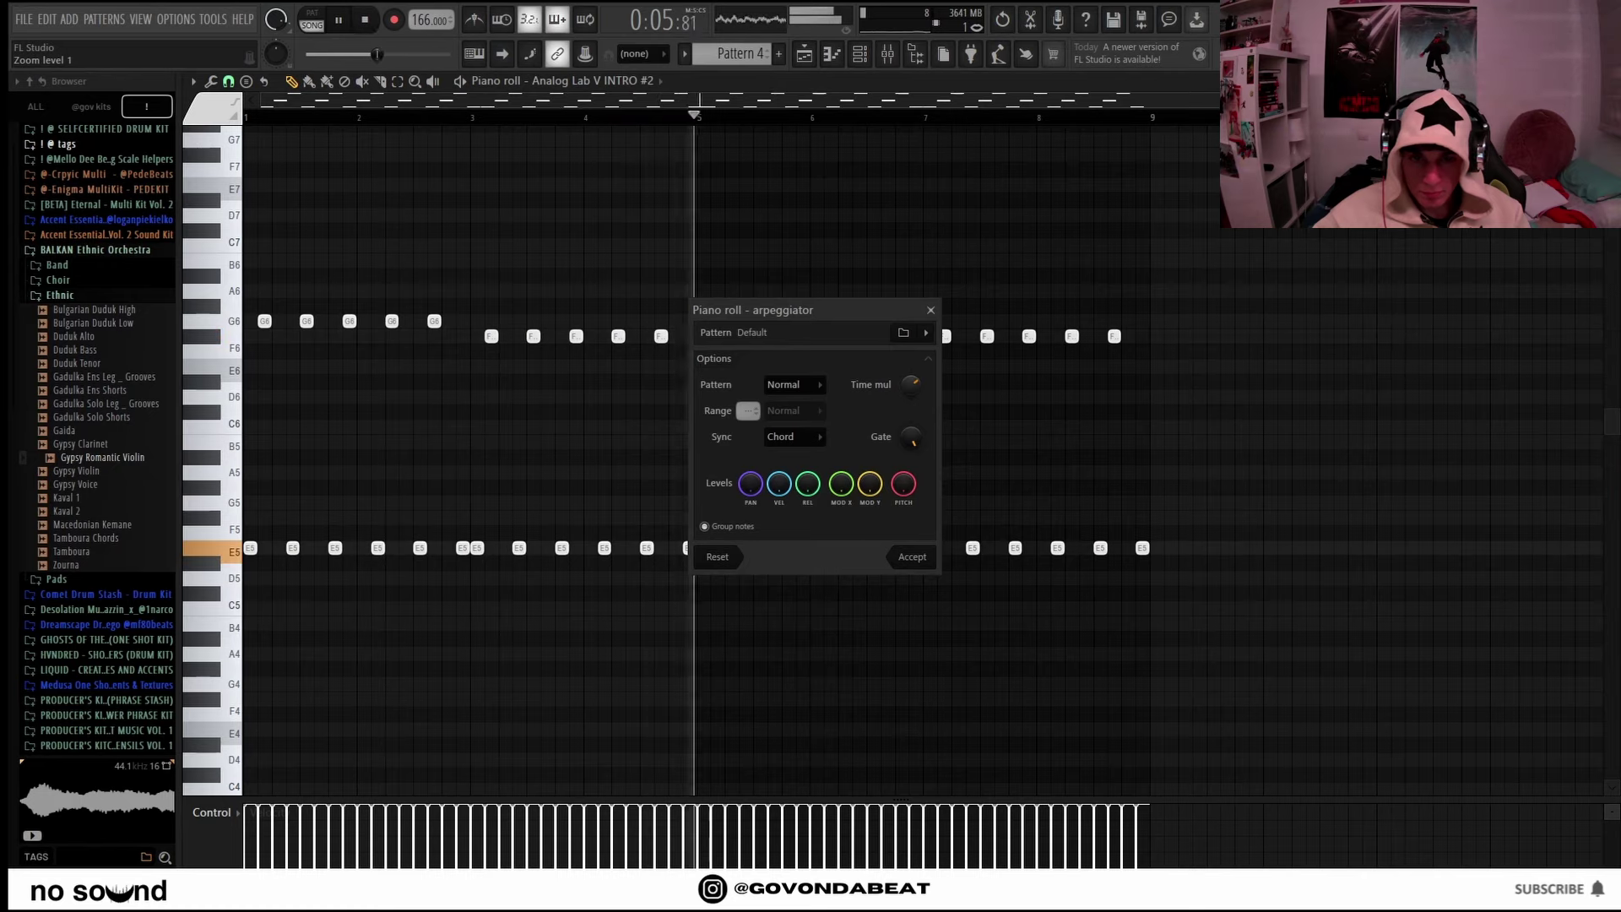
{"action": "left_click", "coordinate": [799, 439]}
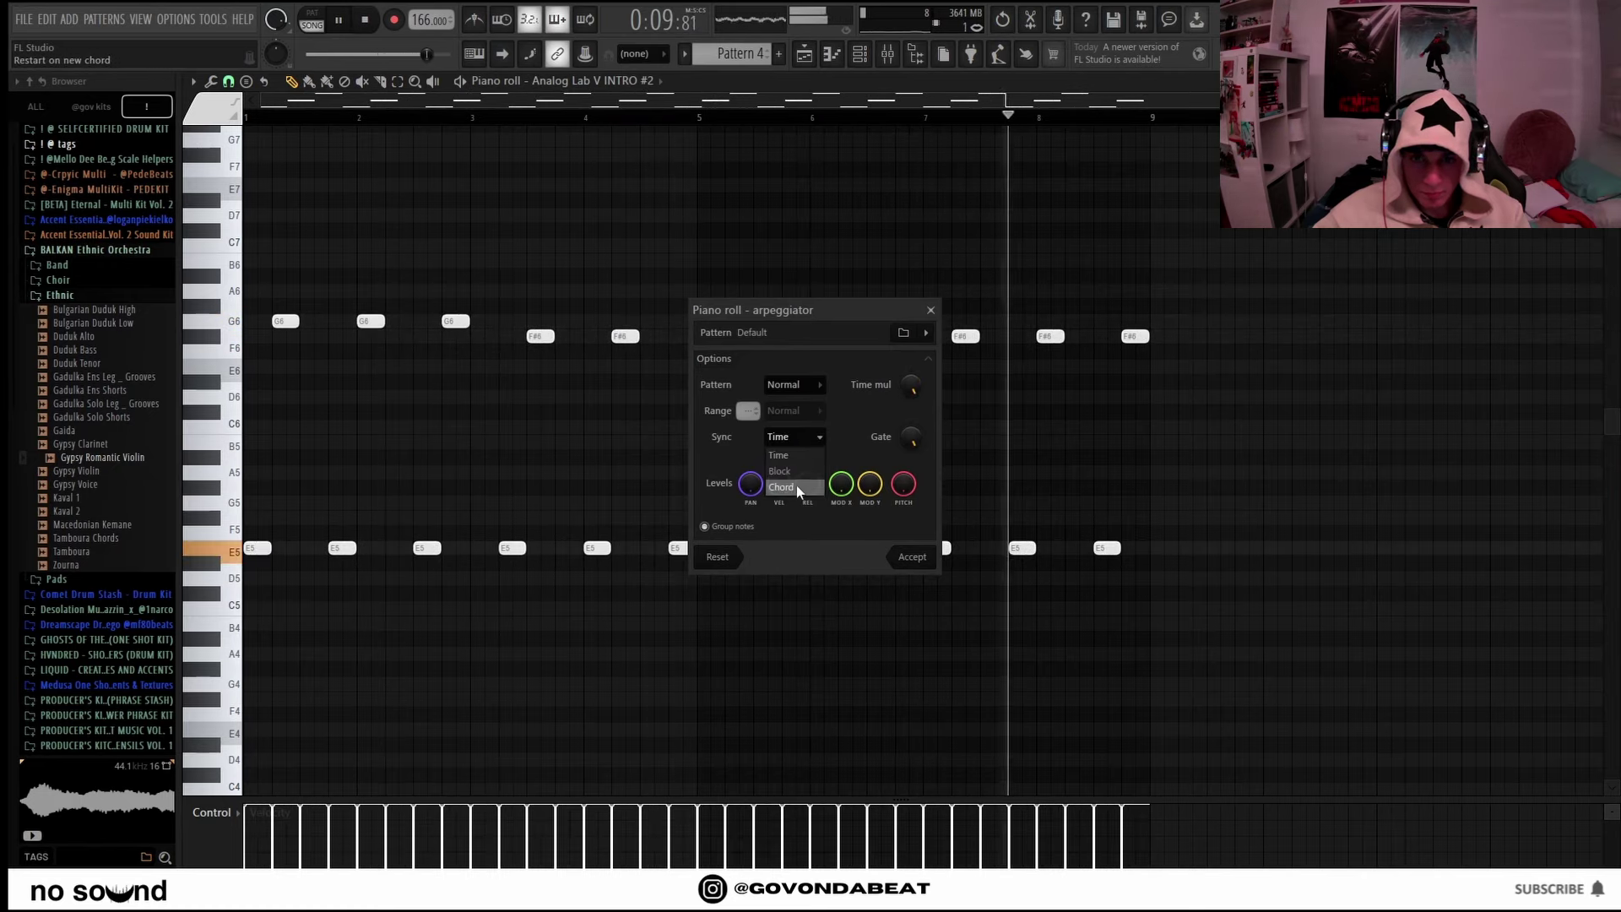
{"action": "left_click", "coordinate": [799, 471]}
{"action": "left_click", "coordinate": [908, 556]}
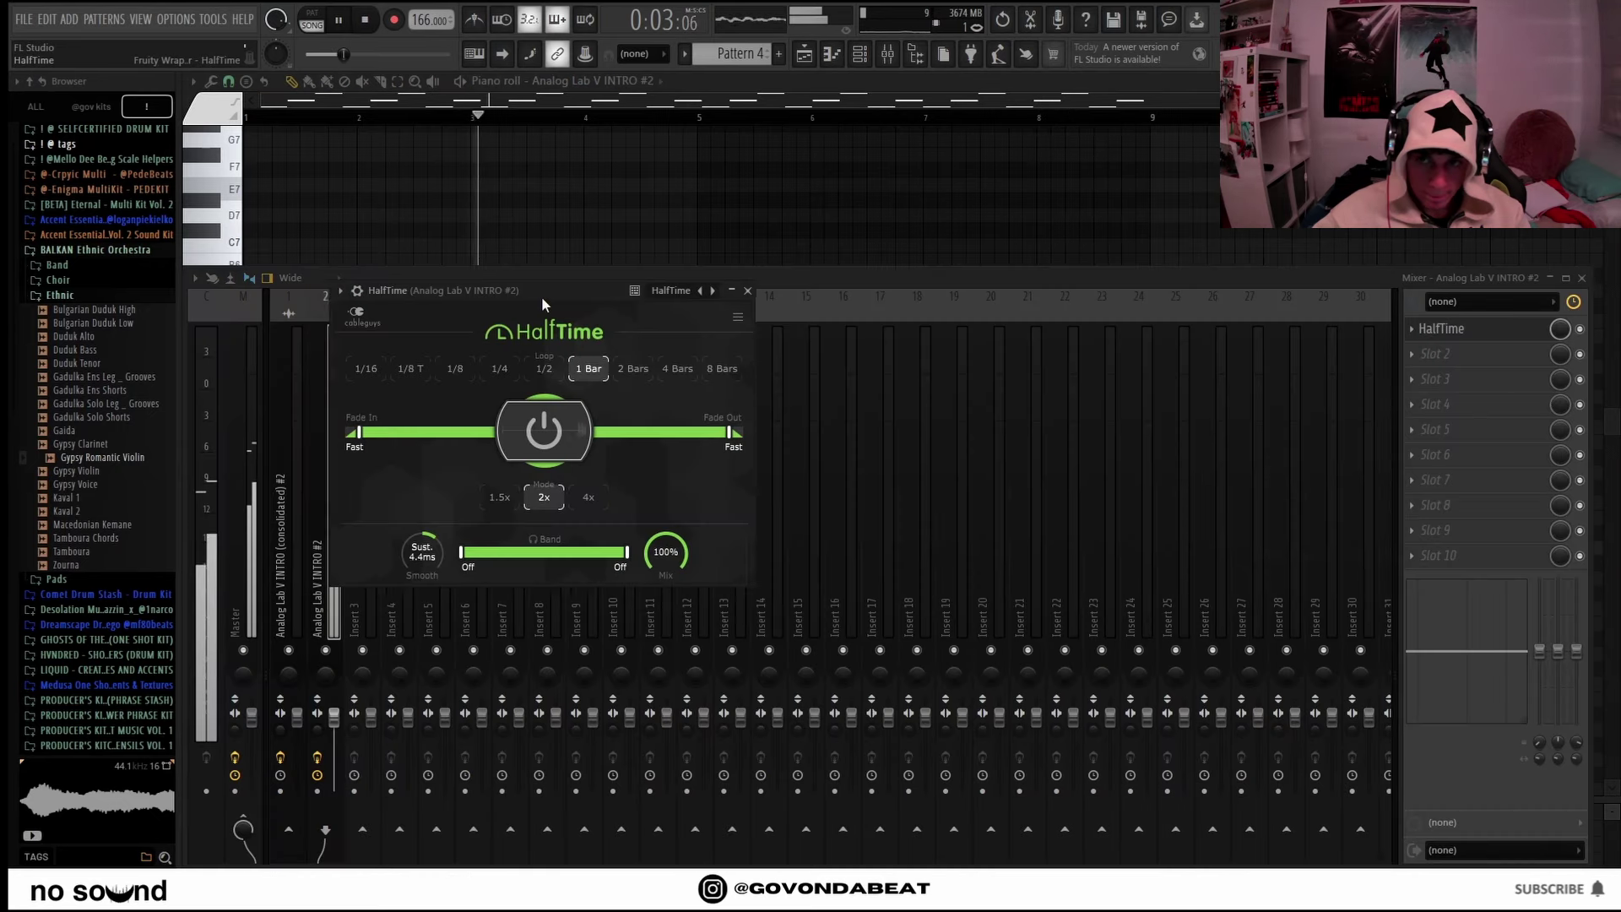
Apply HalfTime to Analog Lab V INTRO #2's mixer track, close the effect and toggle solo on its channel.
{"action": "left_click_drag", "start_coordinate": [540, 297], "coordinate": [894, 328]}
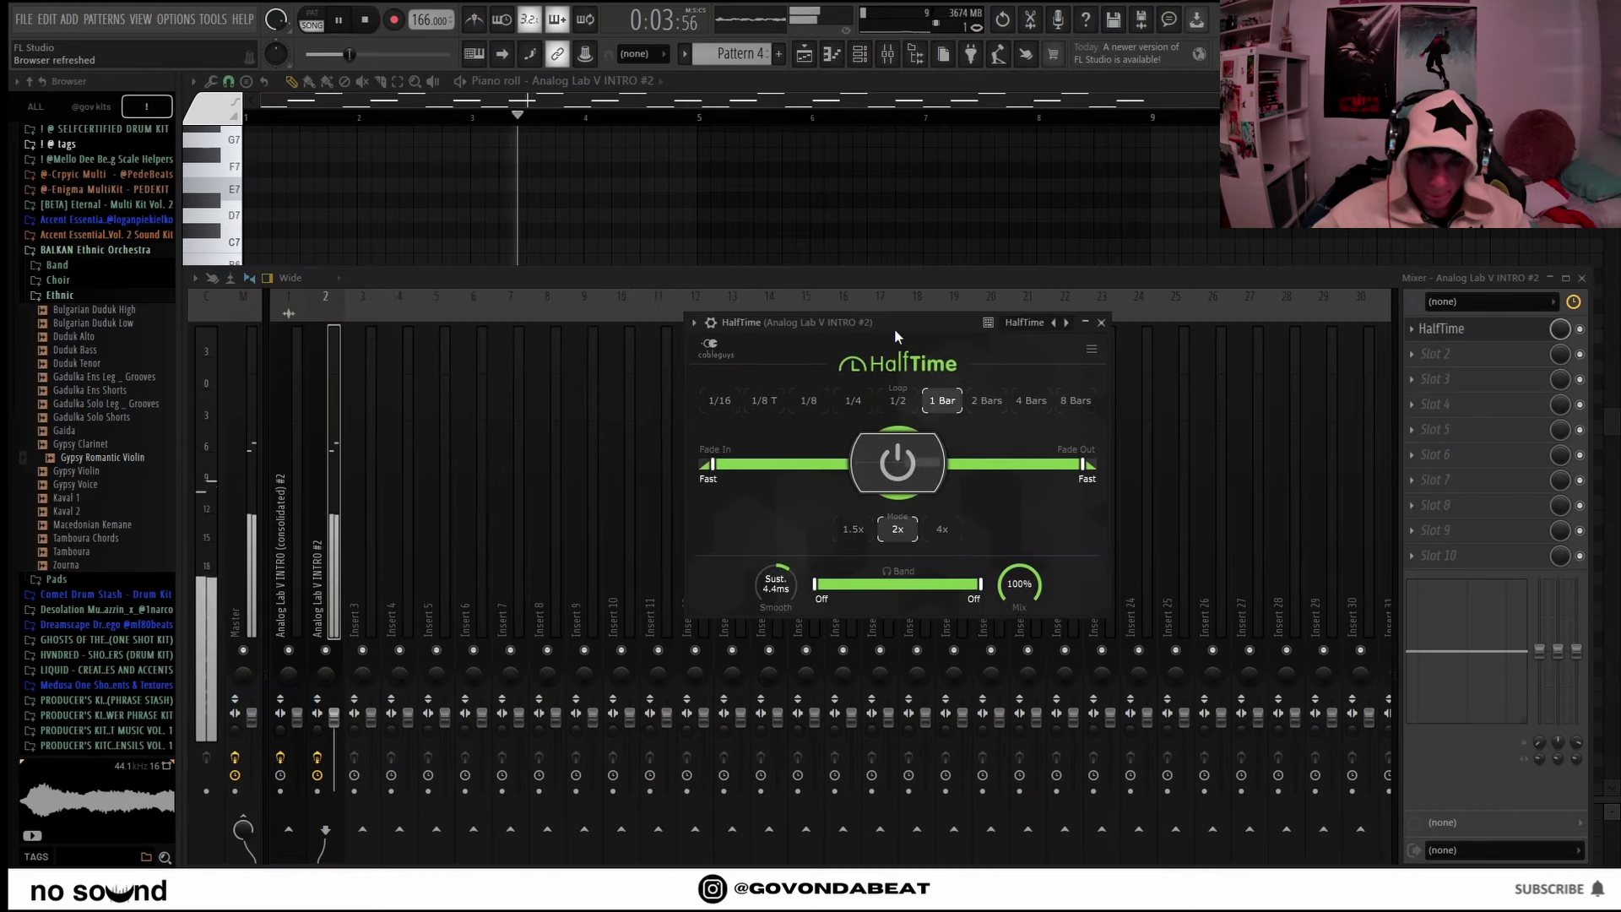
{"action": "left_click", "coordinate": [1101, 322]}
{"action": "left_click", "coordinate": [804, 54]}
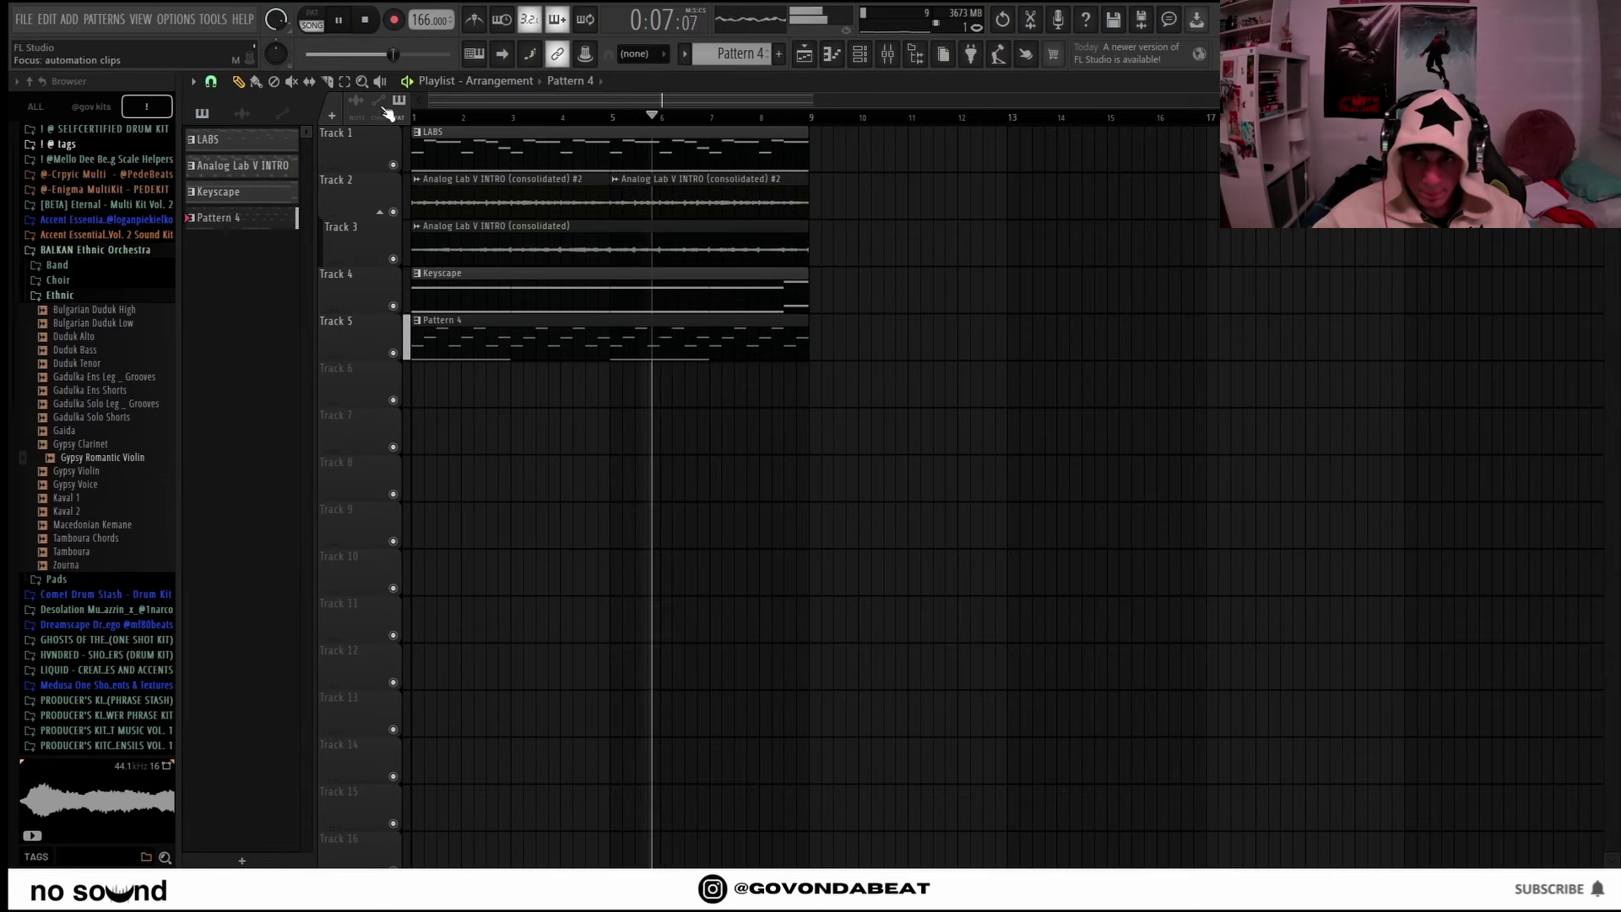
{"action": "key", "text": "F6"}
{"action": "right_click", "coordinate": [246, 374]}
{"action": "left_click", "coordinate": [263, 384]}
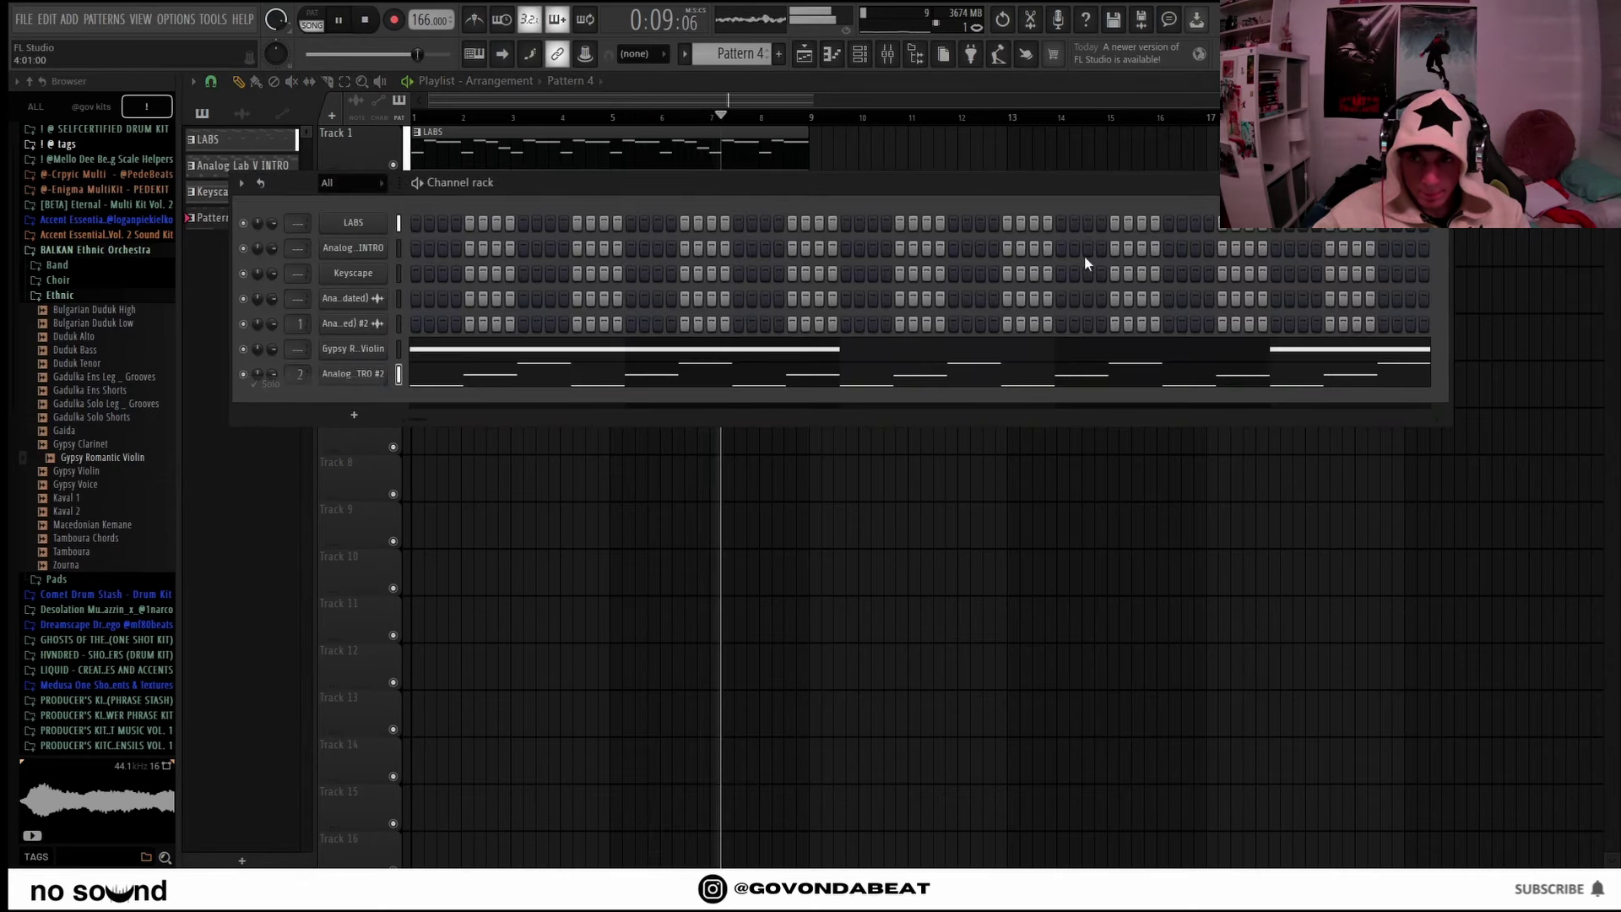
Load Portal's BLUEPRINT preset after HalfTime on Analog Lab V INTRO #2's track and close the preset browser and mixer.
{"action": "scroll", "coordinate": [492, 549], "scroll_direction": "down", "scroll_amount": 3}
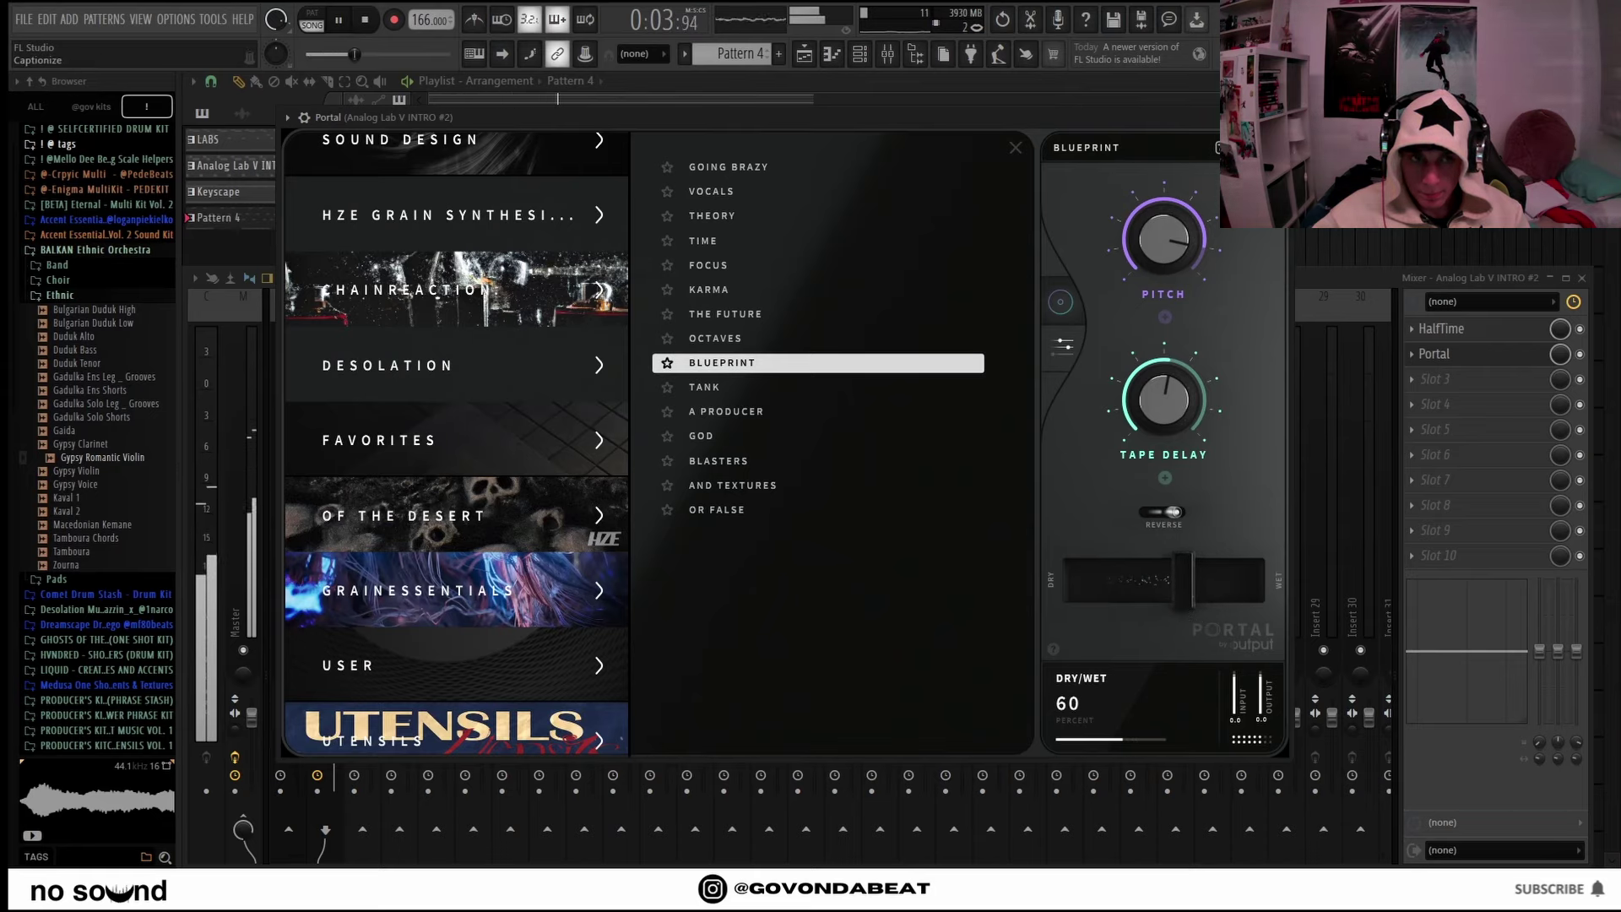
{"action": "left_click", "coordinate": [1015, 148]}
{"action": "left_click", "coordinate": [1582, 279]}
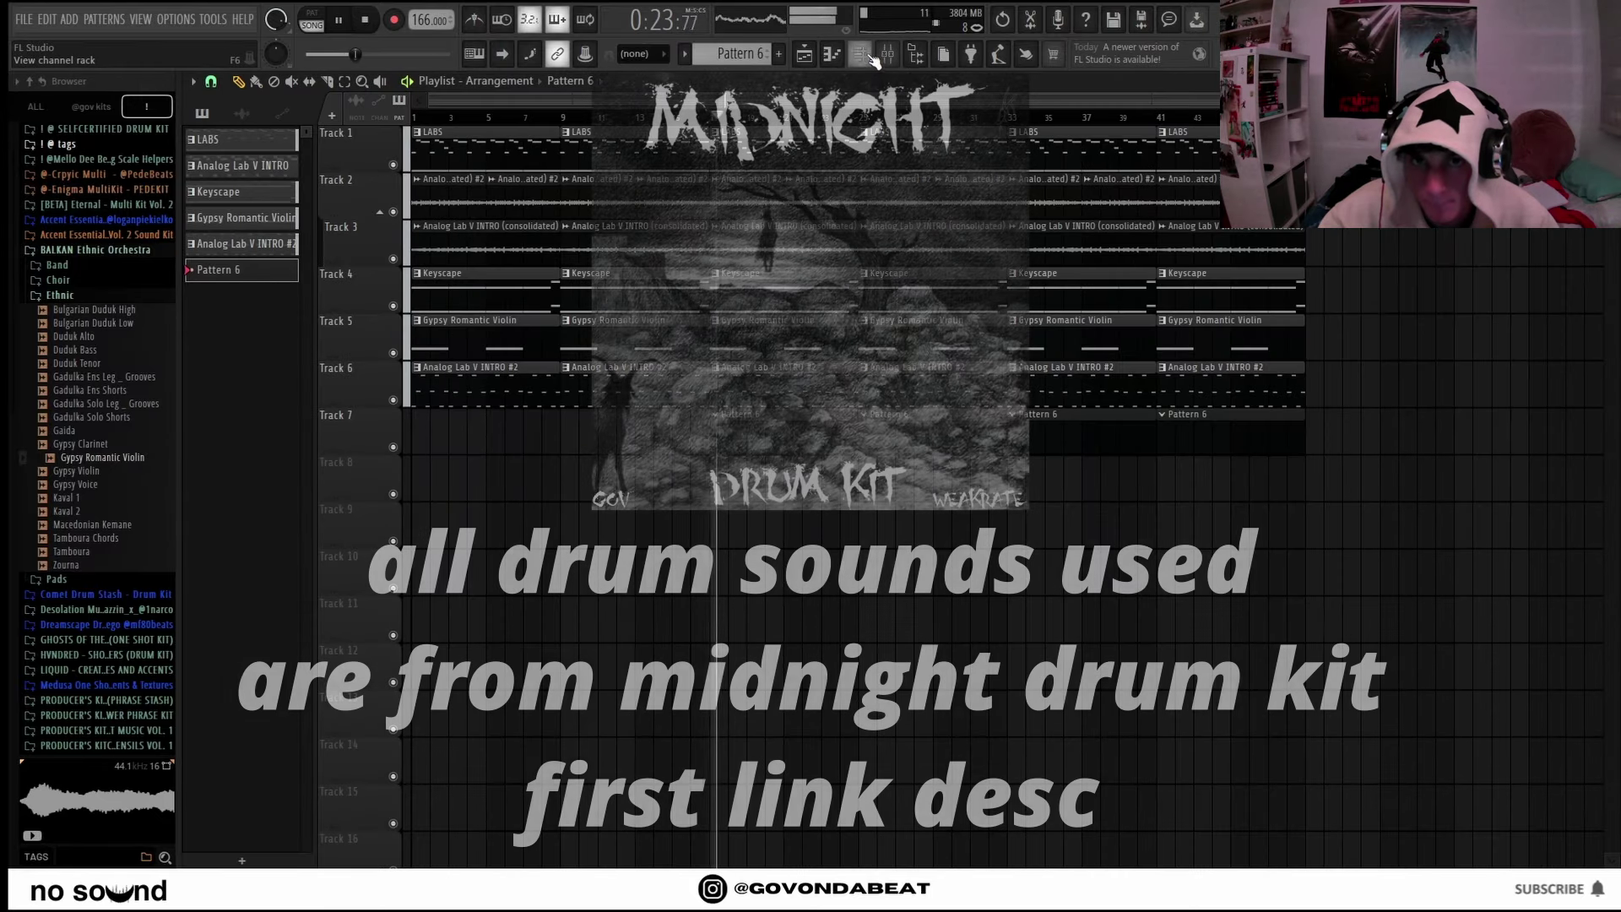
Add Clap 5 [Away] from the MIDNIGHT DRUM KIT Claps folder as a channel and switch from LABS to Pattern 6.
{"action": "left_click", "coordinate": [88, 108]}
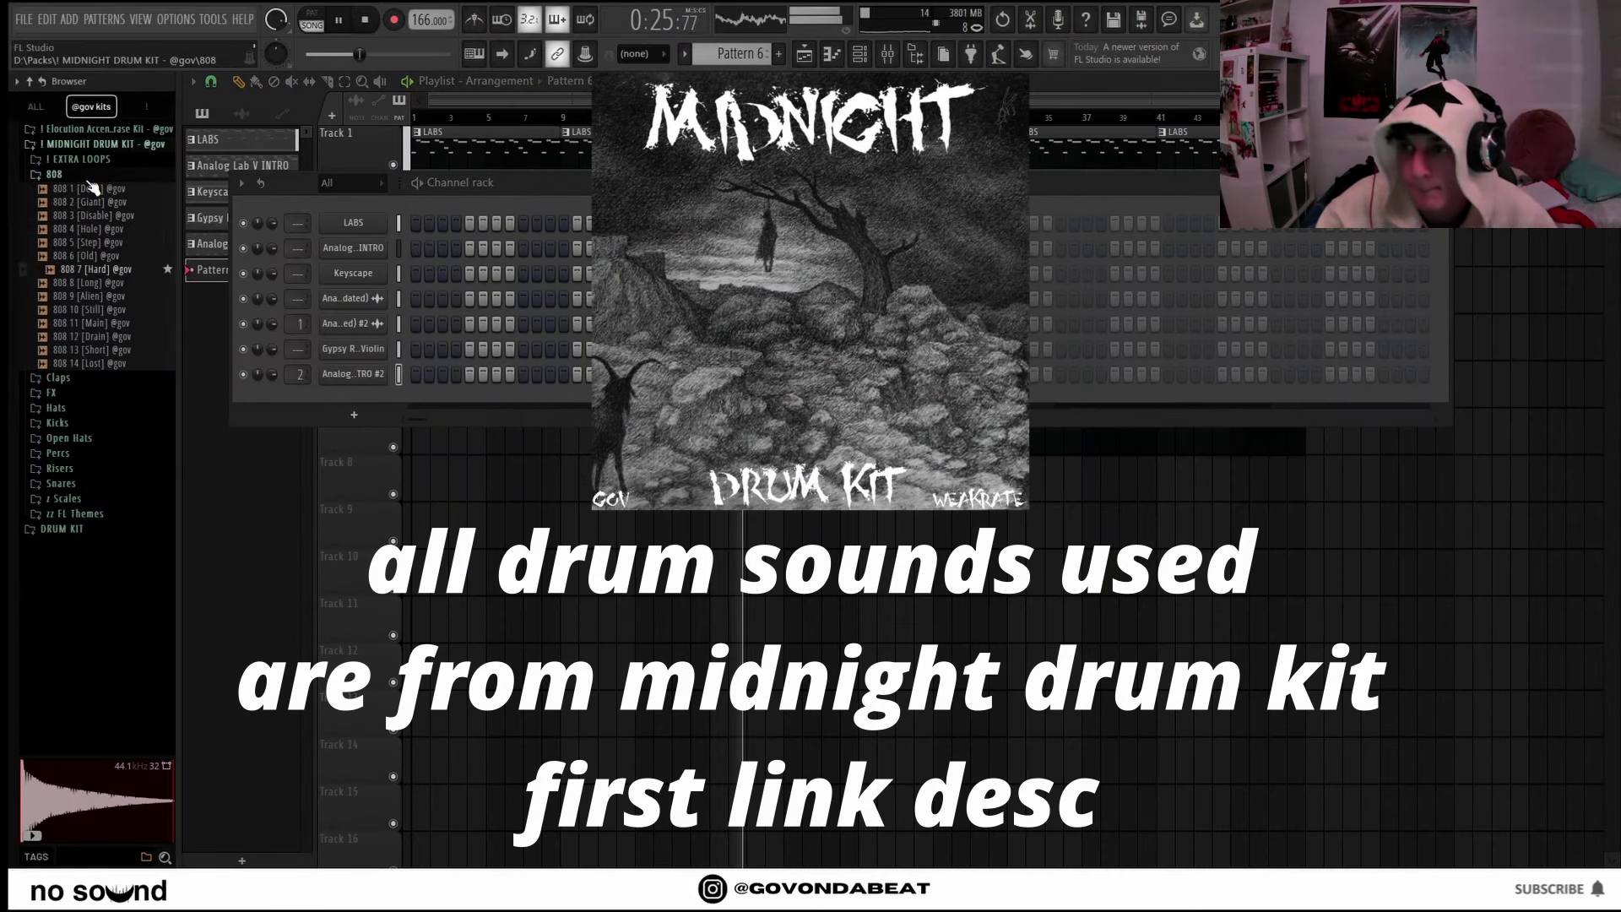
{"action": "left_click", "coordinate": [89, 174]}
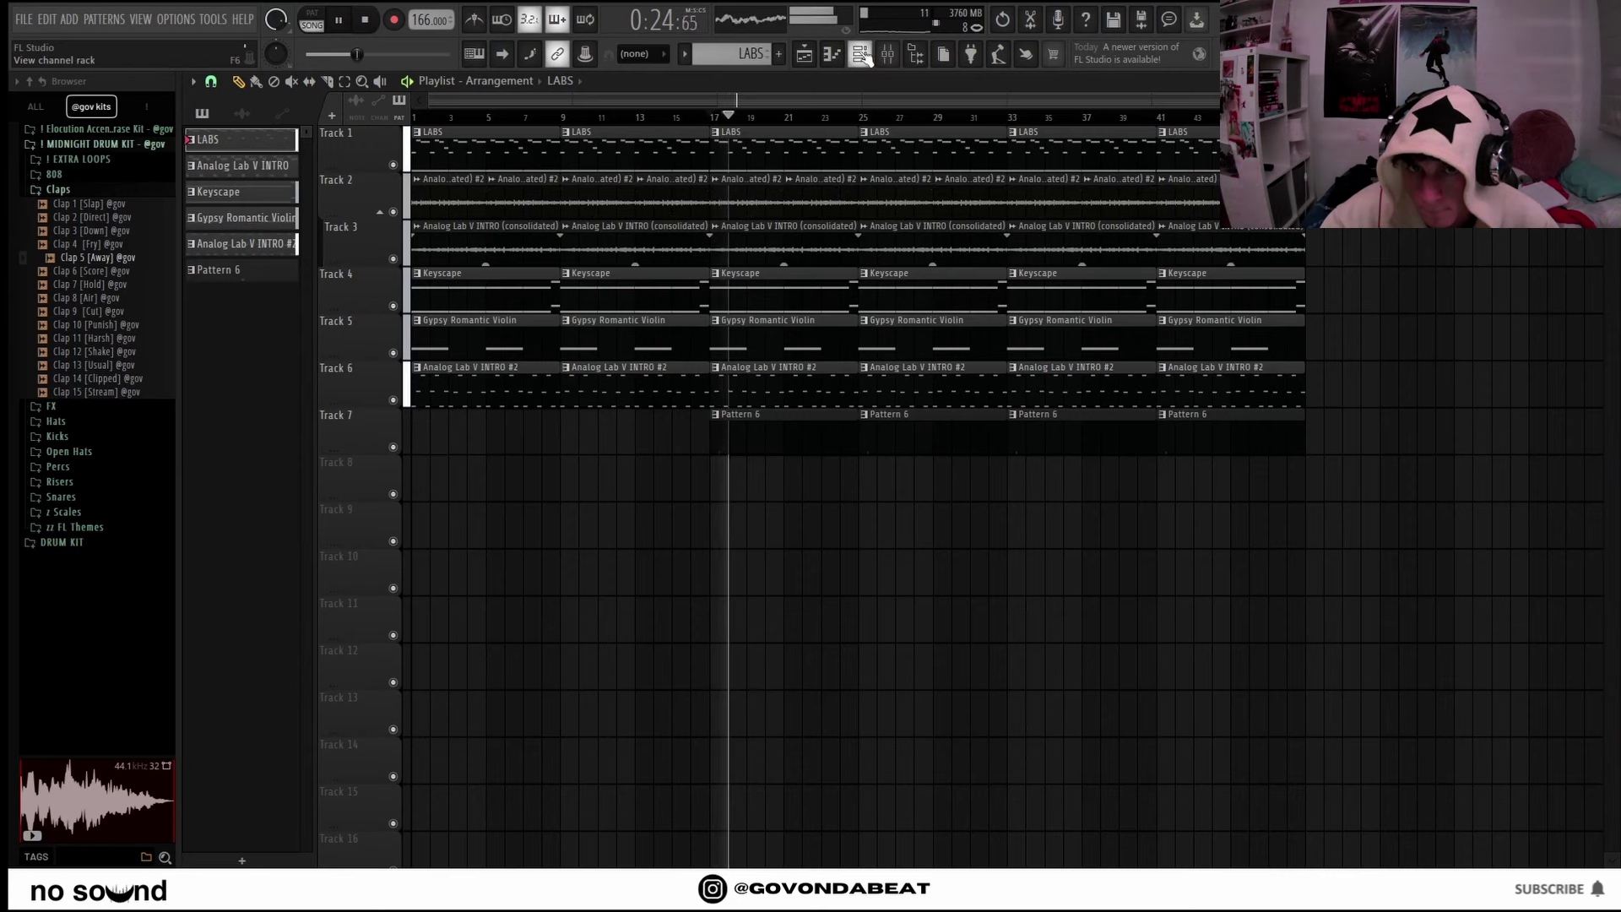
{"action": "left_click", "coordinate": [864, 56]}
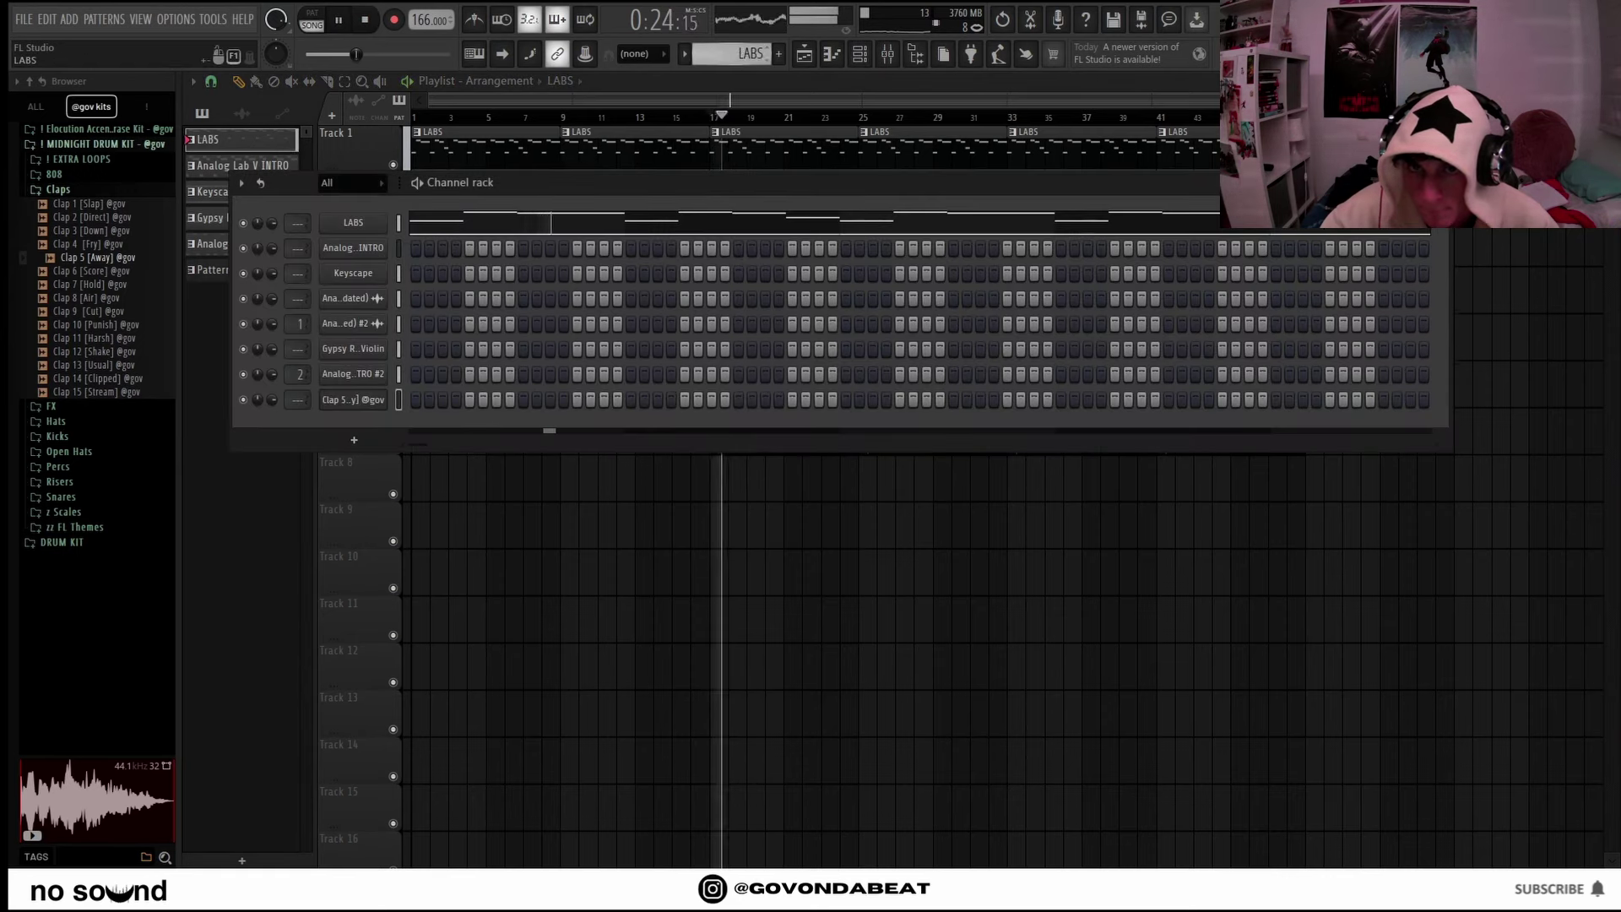
{"action": "left_click_drag", "start_coordinate": [731, 54], "coordinate": [731, 33]}
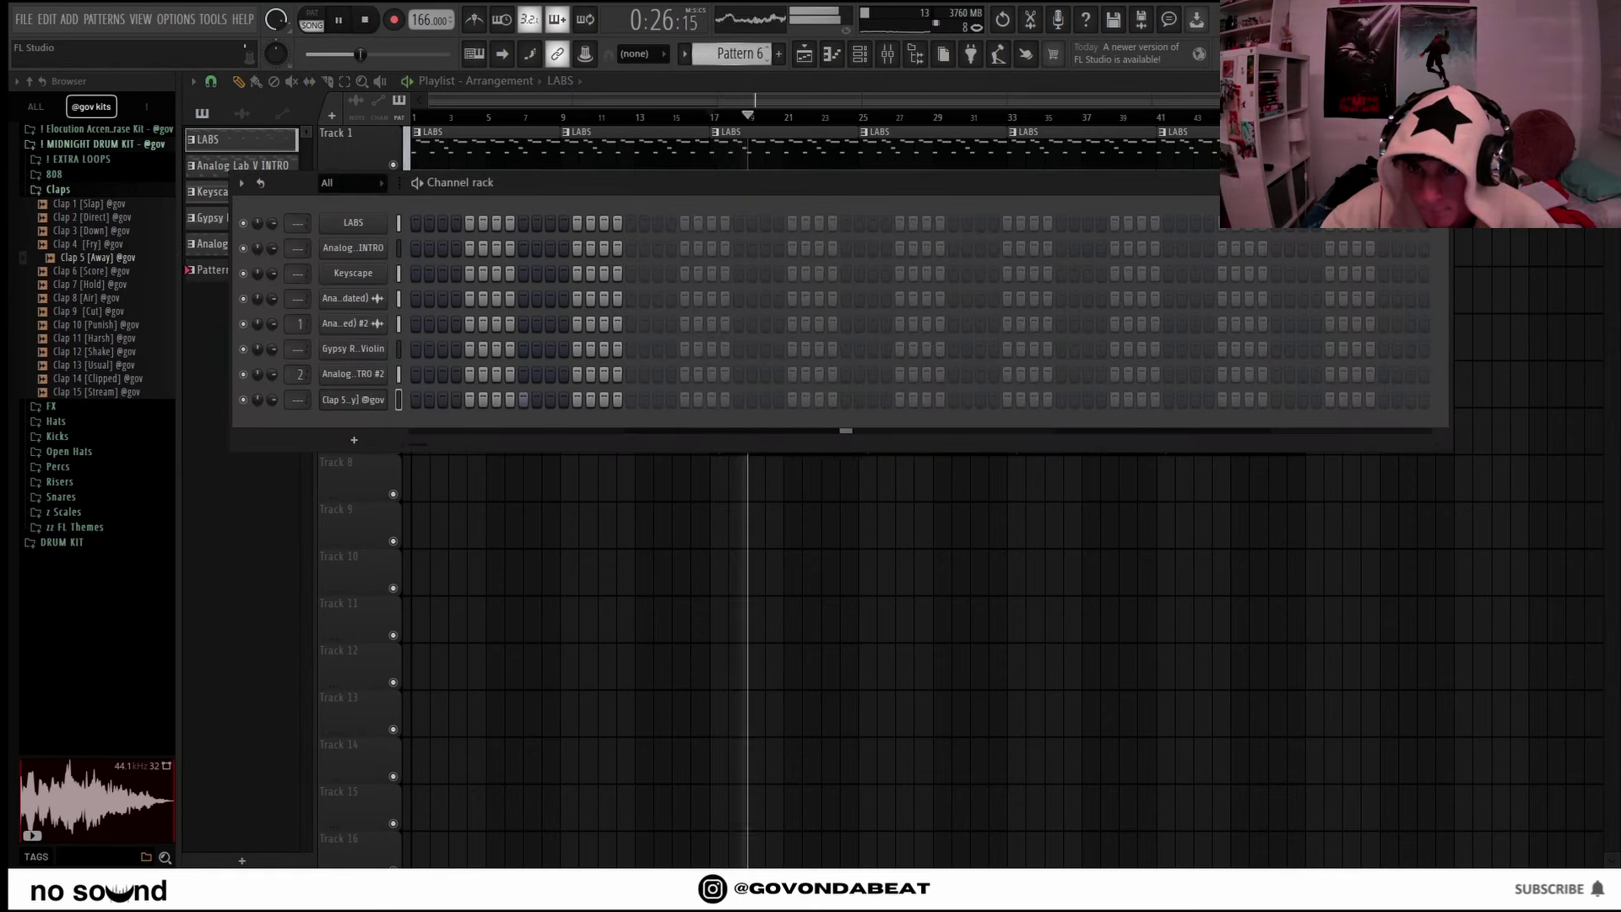
Place Clap 5 [Away] hits on steps 25, 41, 51 and 57 of Pattern 6.
{"action": "left_click", "coordinate": [737, 400]}
{"action": "left_click", "coordinate": [955, 400]}
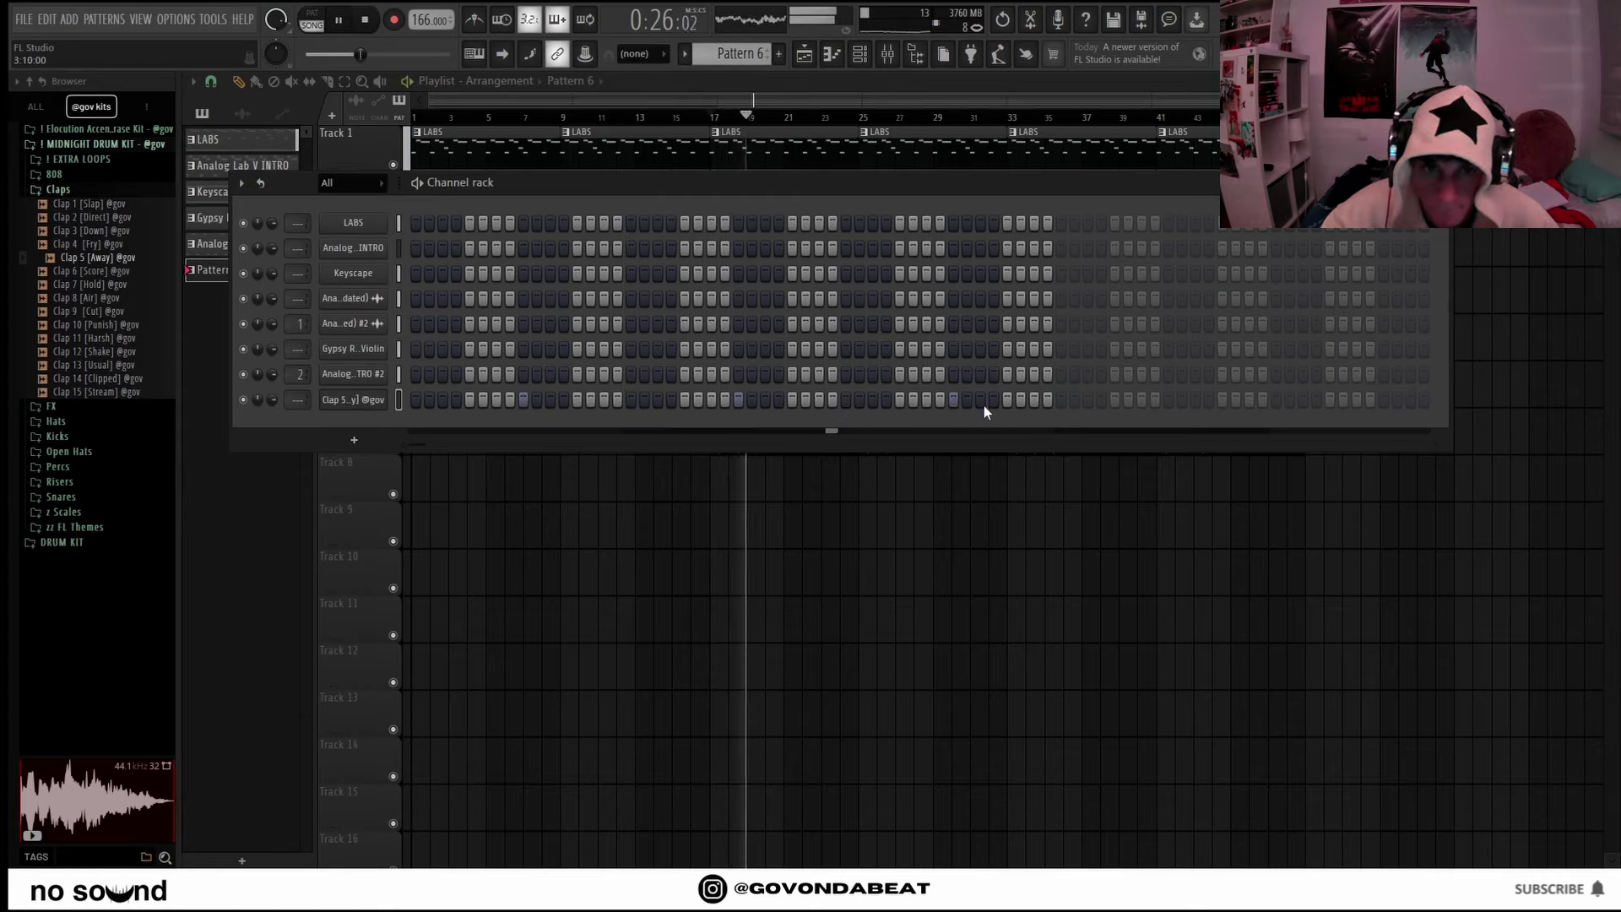
{"action": "left_click", "coordinate": [1088, 400]}
{"action": "left_click", "coordinate": [1168, 400]}
Duplicate the first four bars of Clap 5 [Away] into bars 5–8 and leave one clap on beat 3 of every bar.
{"action": "right_click", "coordinate": [395, 413]}
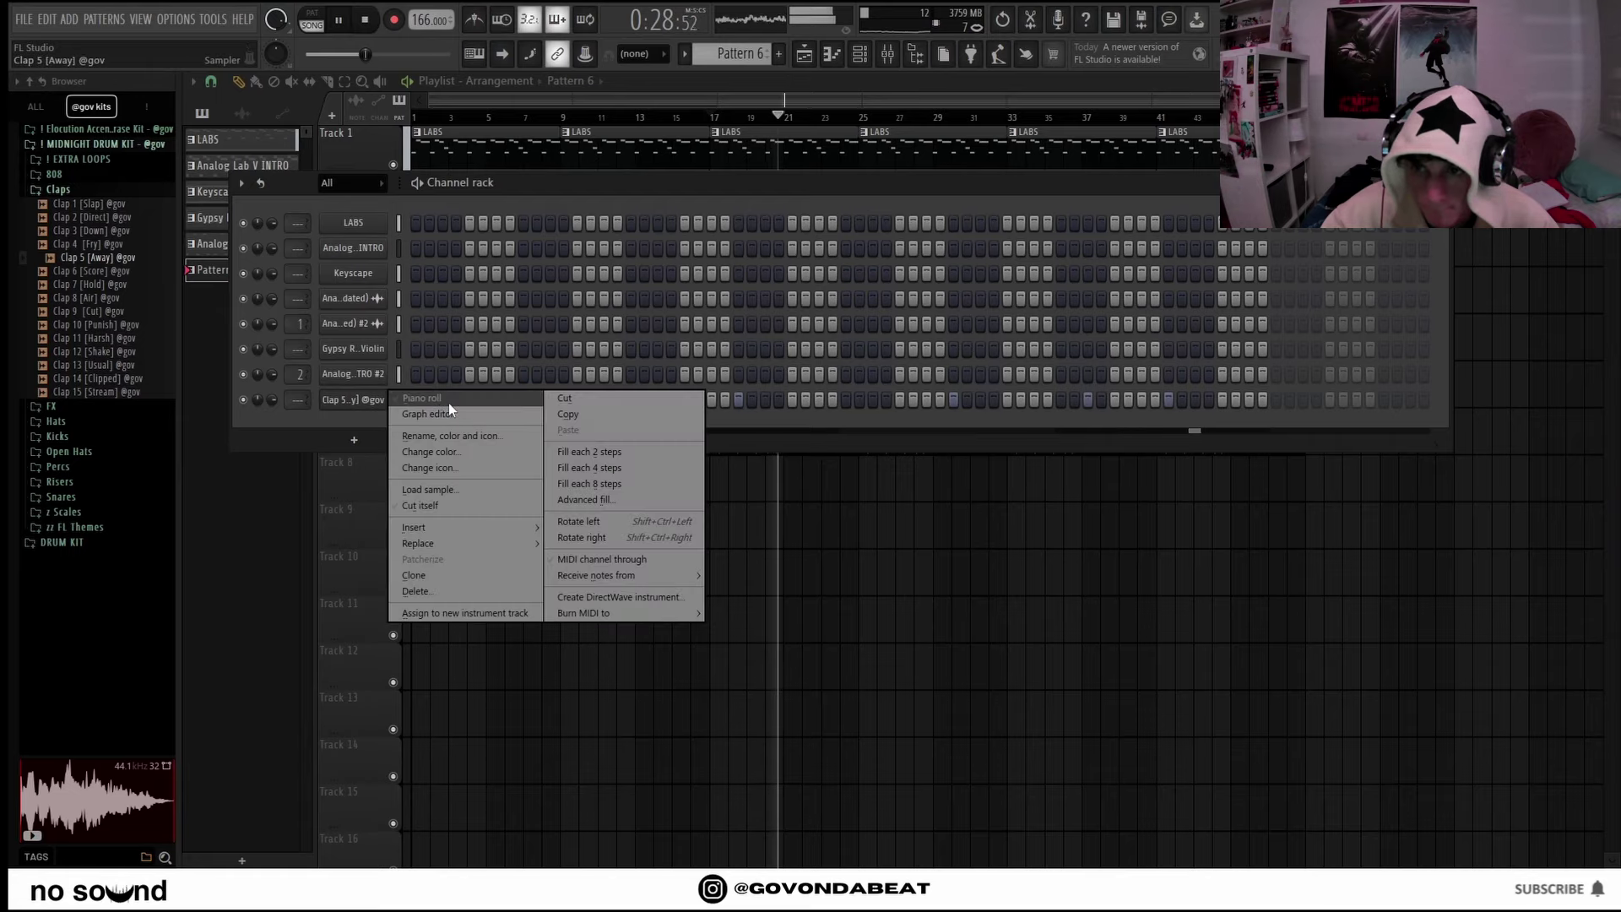
{"action": "left_click", "coordinate": [448, 402]}
{"action": "left_click_drag", "start_coordinate": [702, 119], "coordinate": [187, 217]}
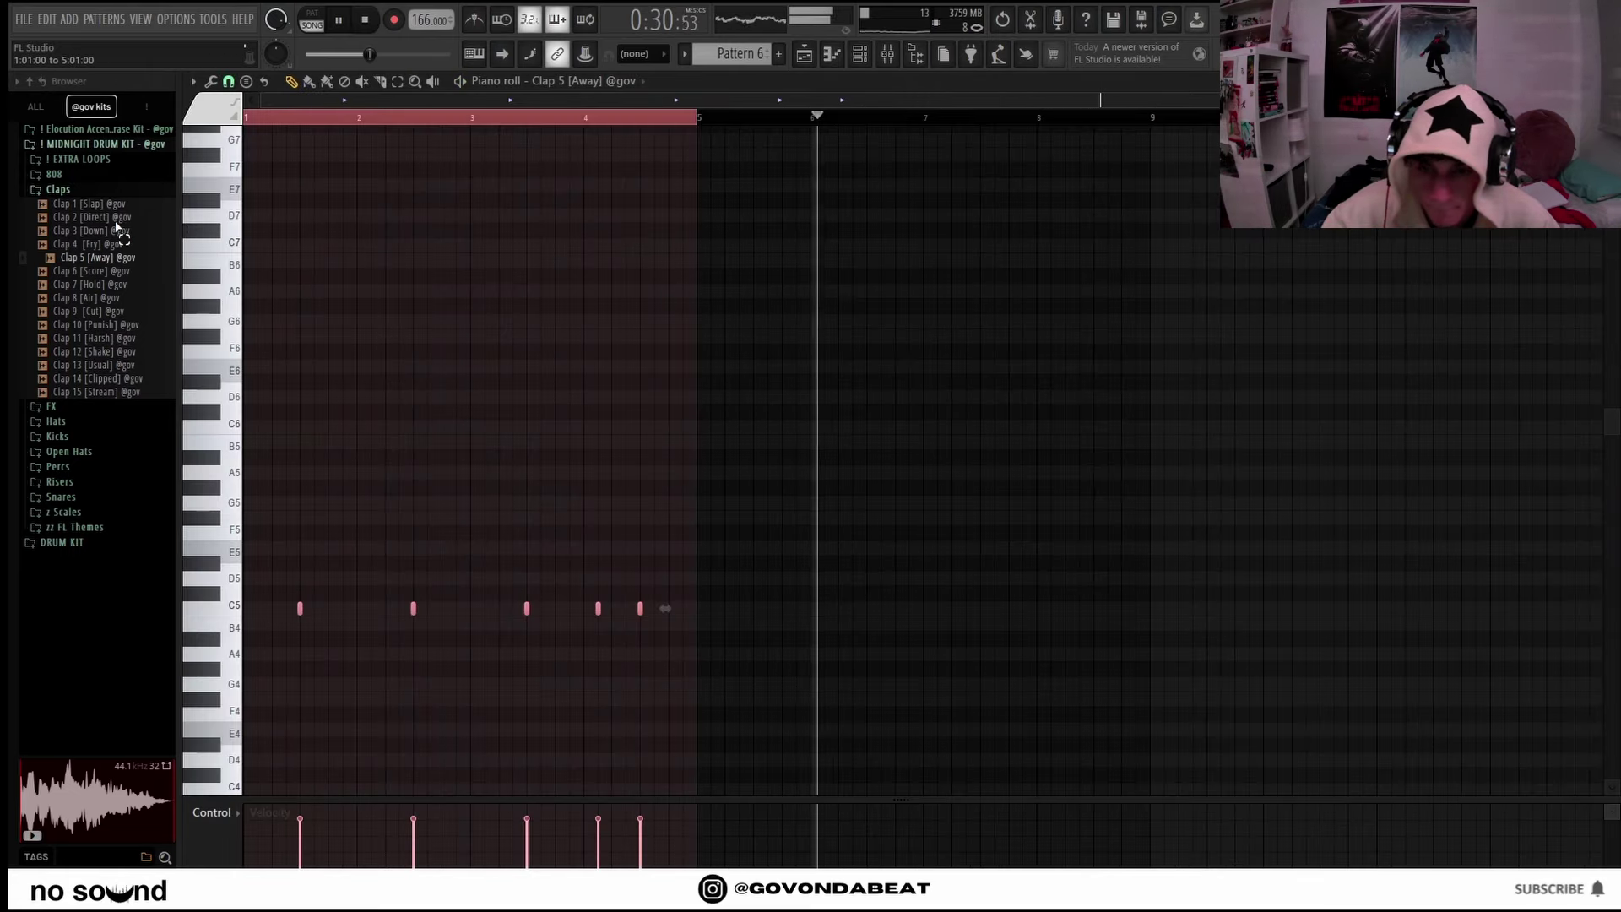
{"action": "key", "text": "ctrl+b"}
{"action": "key", "text": "ctrl+d"}
{"action": "right_click", "coordinate": [689, 610], "text": "ctrl"}
{"action": "right_click", "coordinate": [938, 624], "text": "ctrl"}
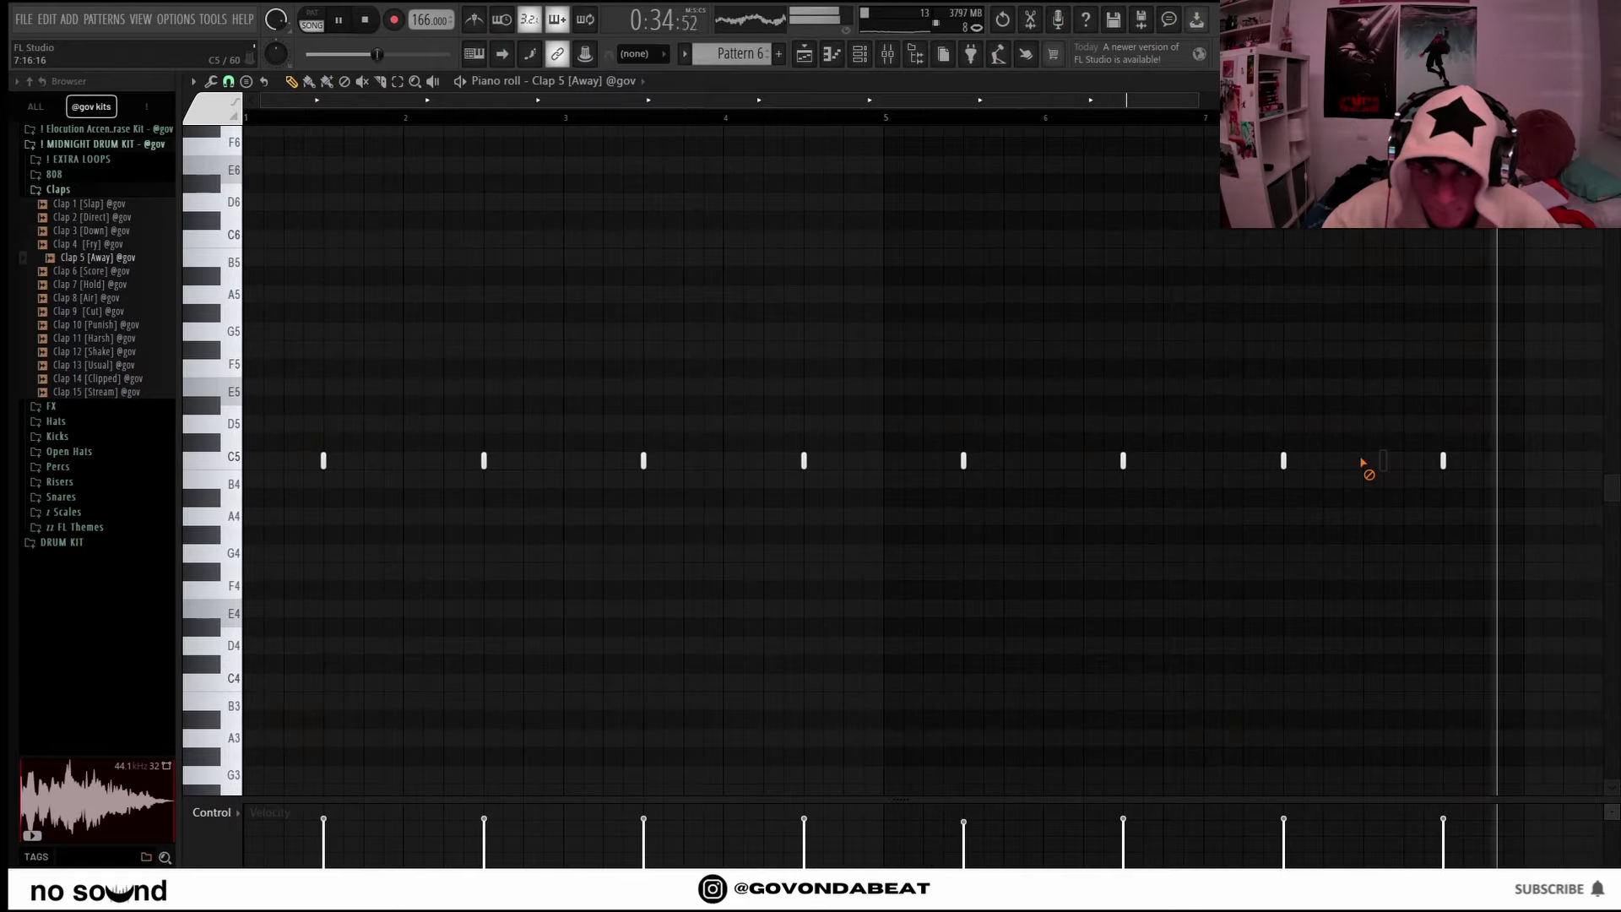
Put OH 3 [Stop] hits in bars 1, 3 and 4 and duplicate the four-bar open-hat part into bars 5–8.
{"action": "key", "text": "F6"}
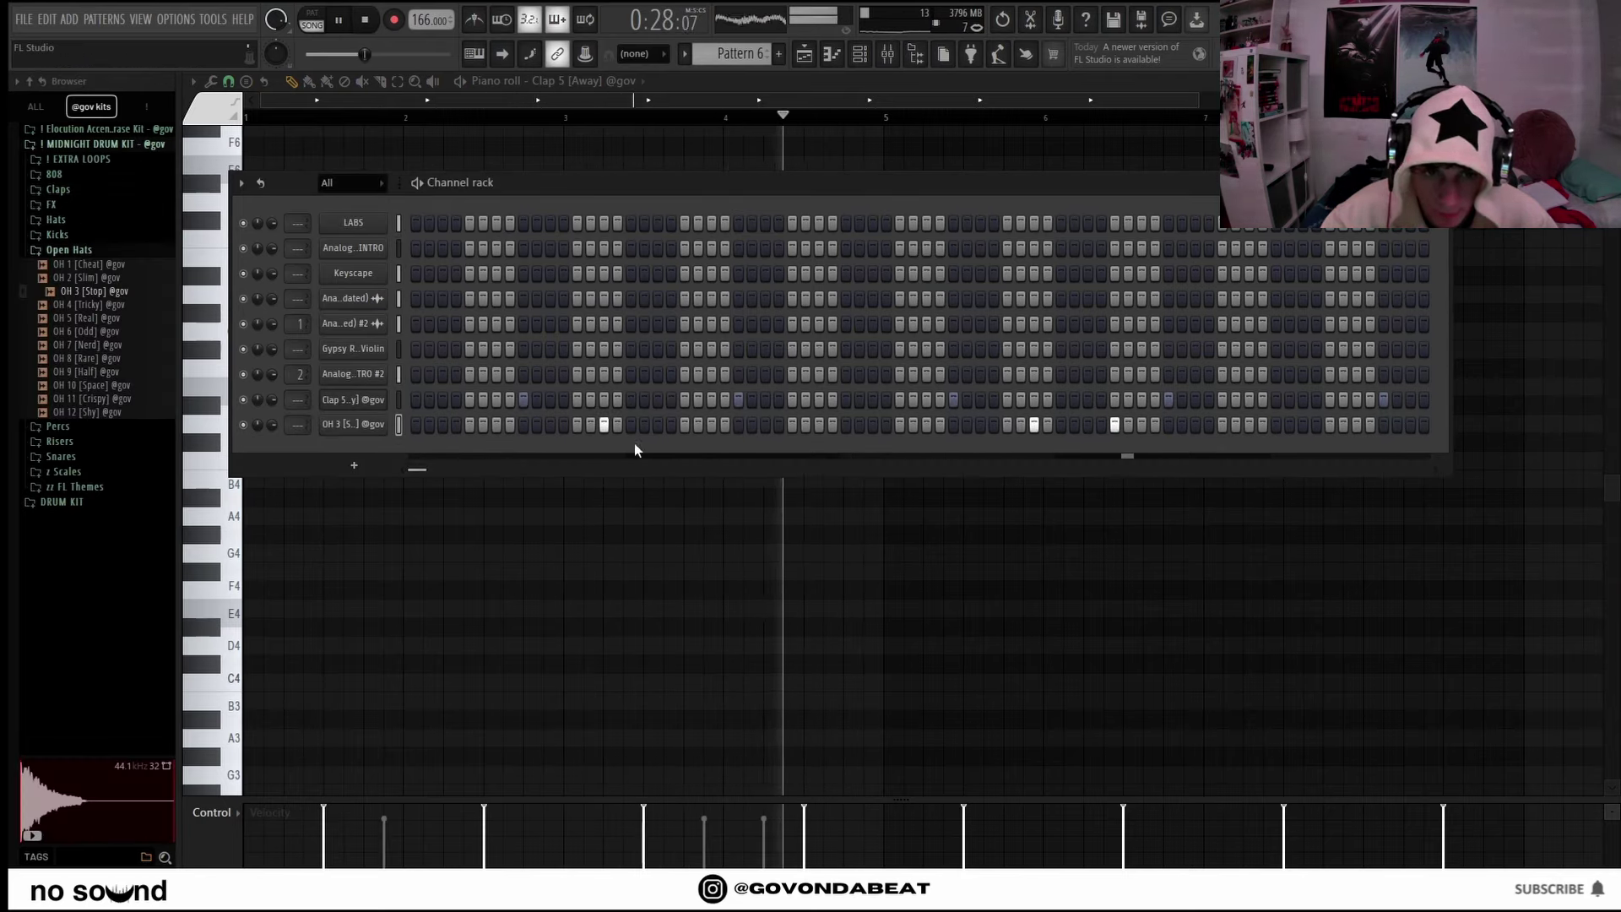
{"action": "right_click", "coordinate": [372, 426]}
{"action": "left_click", "coordinate": [423, 422]}
{"action": "left_click_drag", "start_coordinate": [885, 118], "coordinate": [10, 241]}
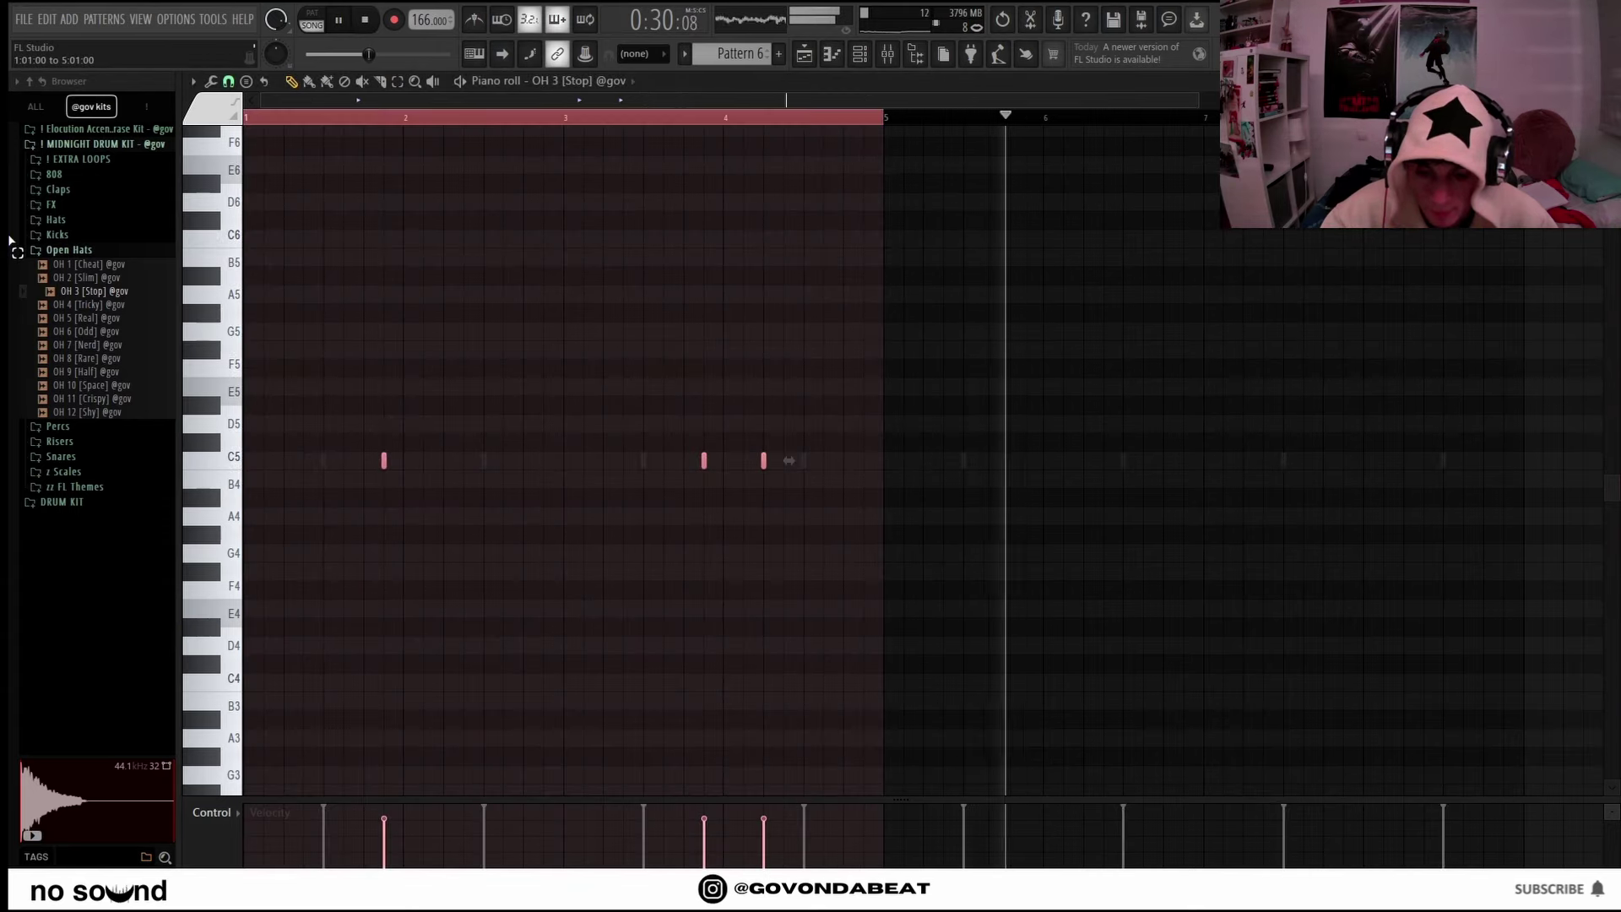
{"action": "key", "text": "ctrl+b"}
{"action": "key", "text": "ctrl+d"}
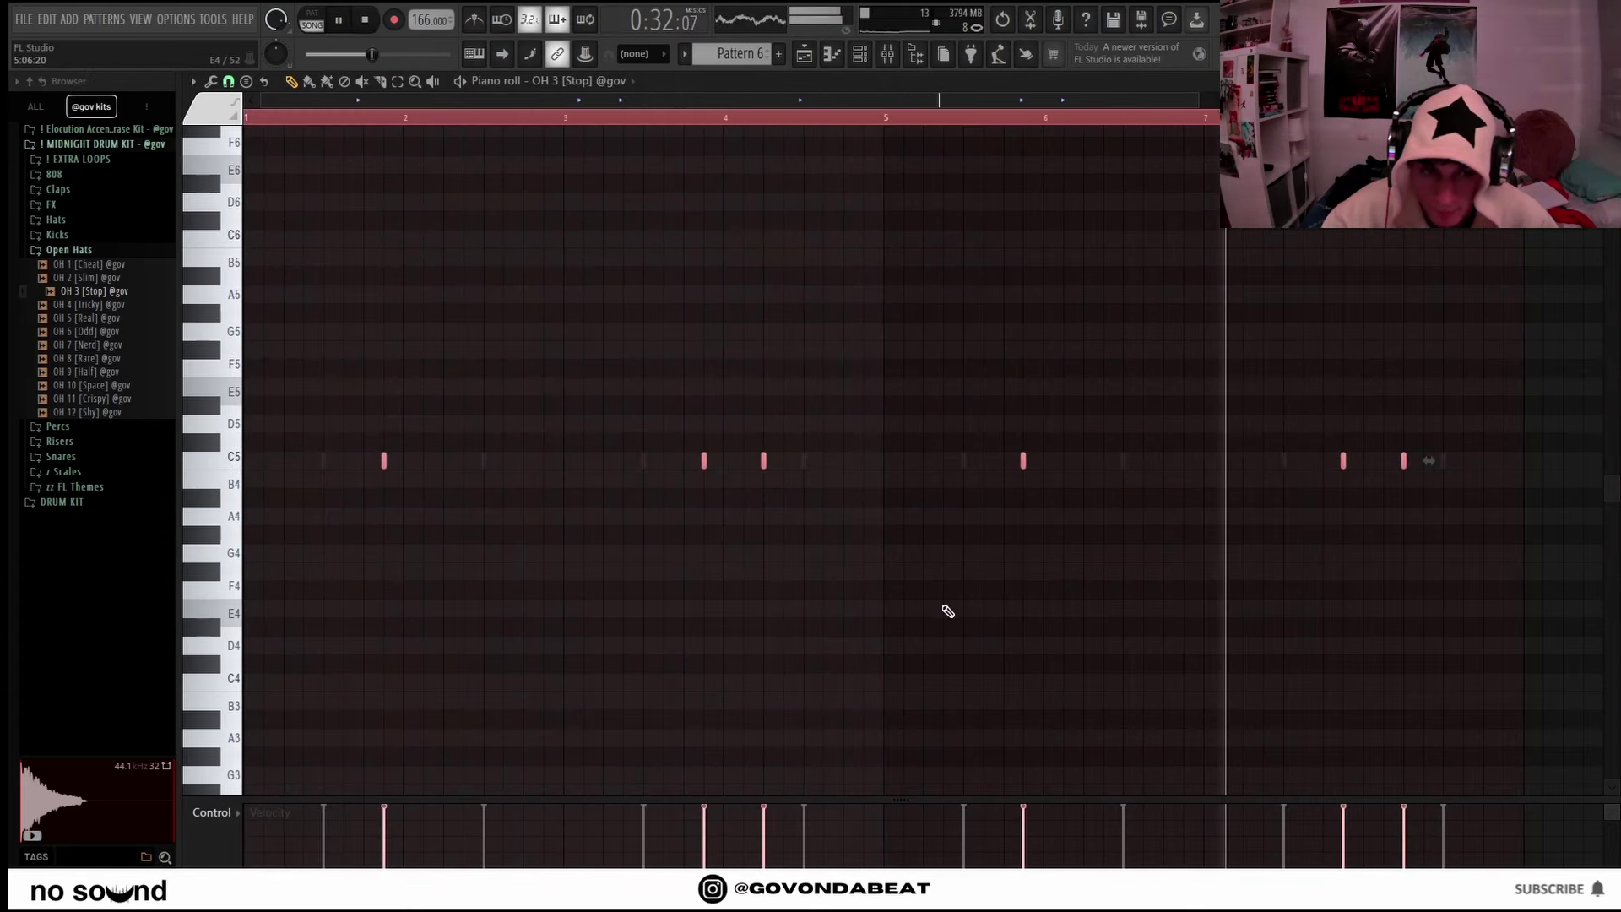
Add HH 14 [Sand] from the Hats folder with a hit on every second step and view its sampler settings.
{"action": "left_click", "coordinate": [860, 53]}
{"action": "left_click", "coordinate": [87, 249]}
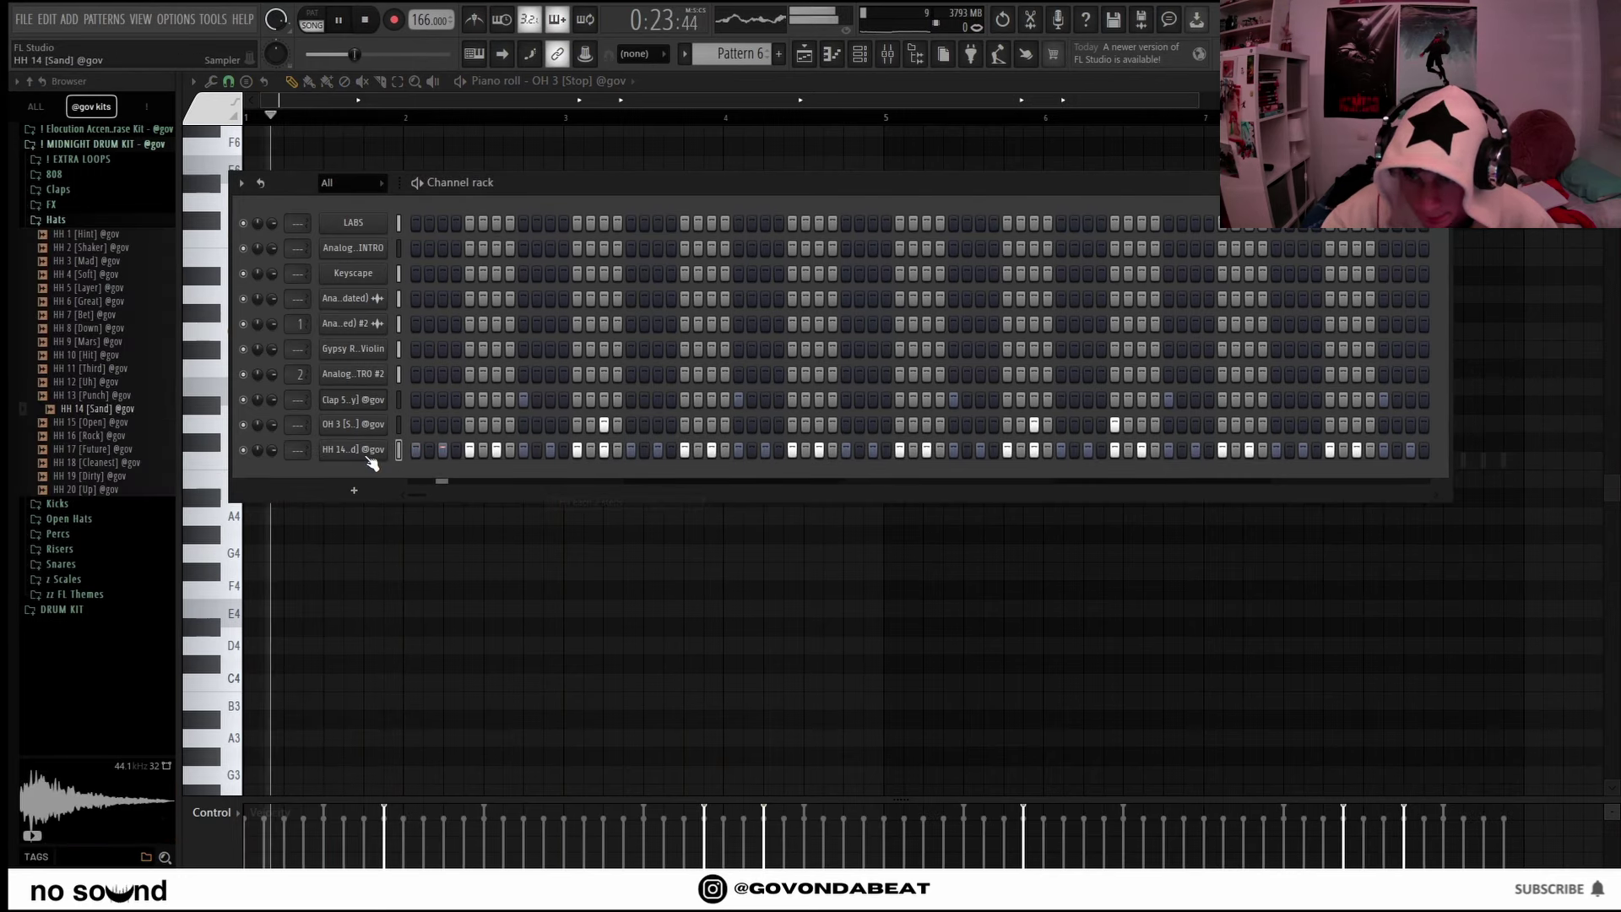
{"action": "left_click", "coordinate": [369, 452]}
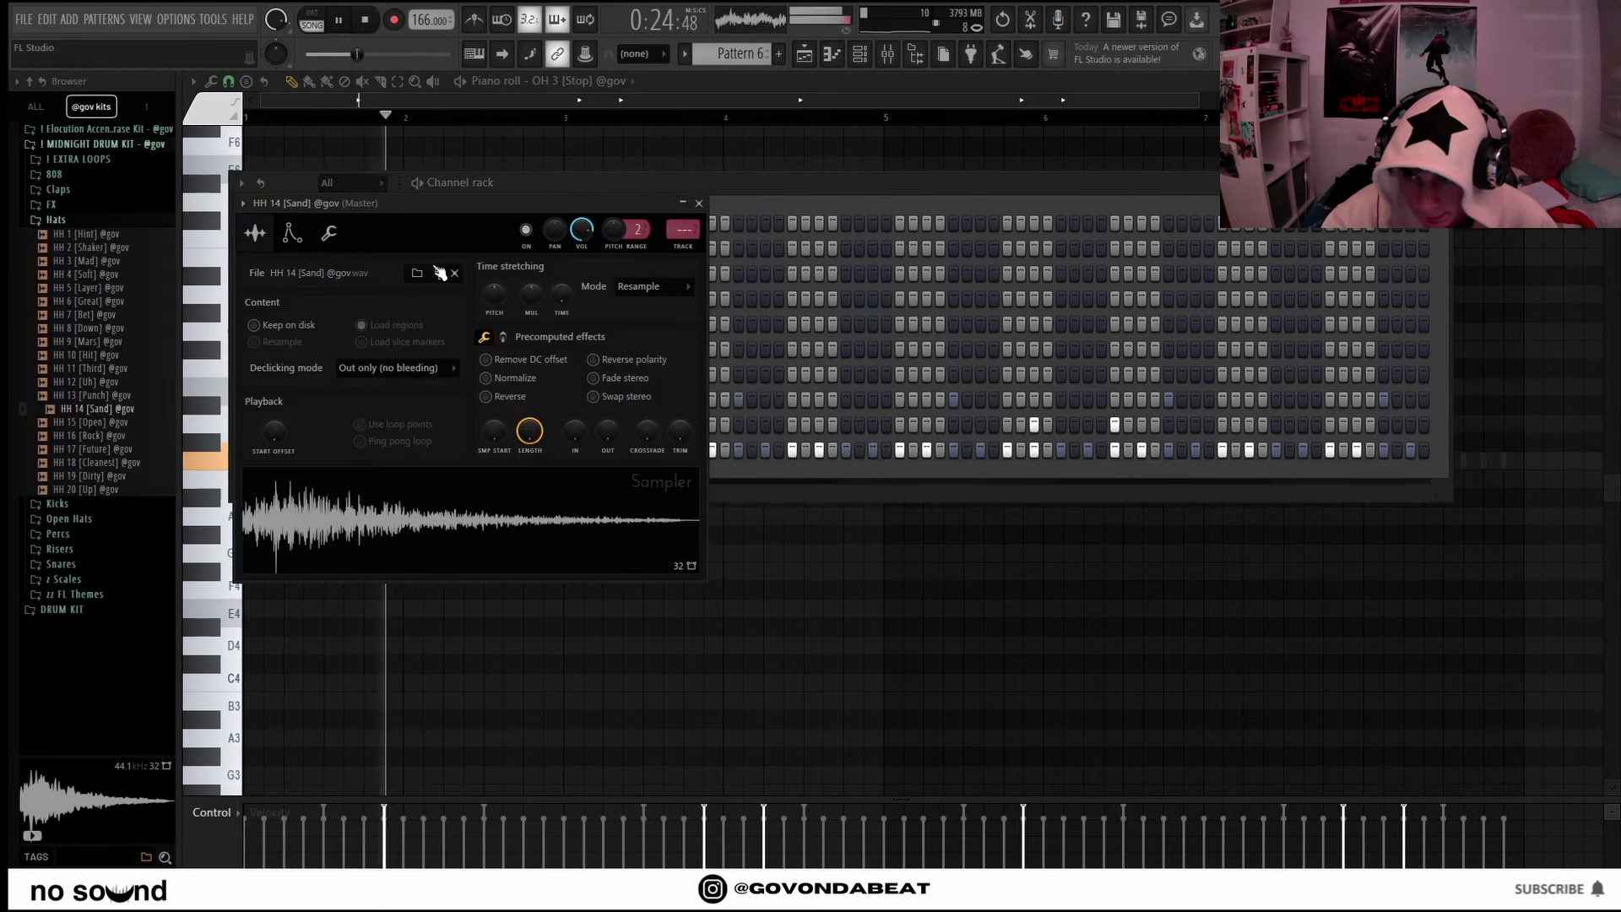
{"action": "left_click", "coordinate": [700, 204]}
Replace the hi-hat sample with HH 13 [Punch] and with HH 11 [Third], then audition it with the loop.
{"action": "key", "text": "space"}
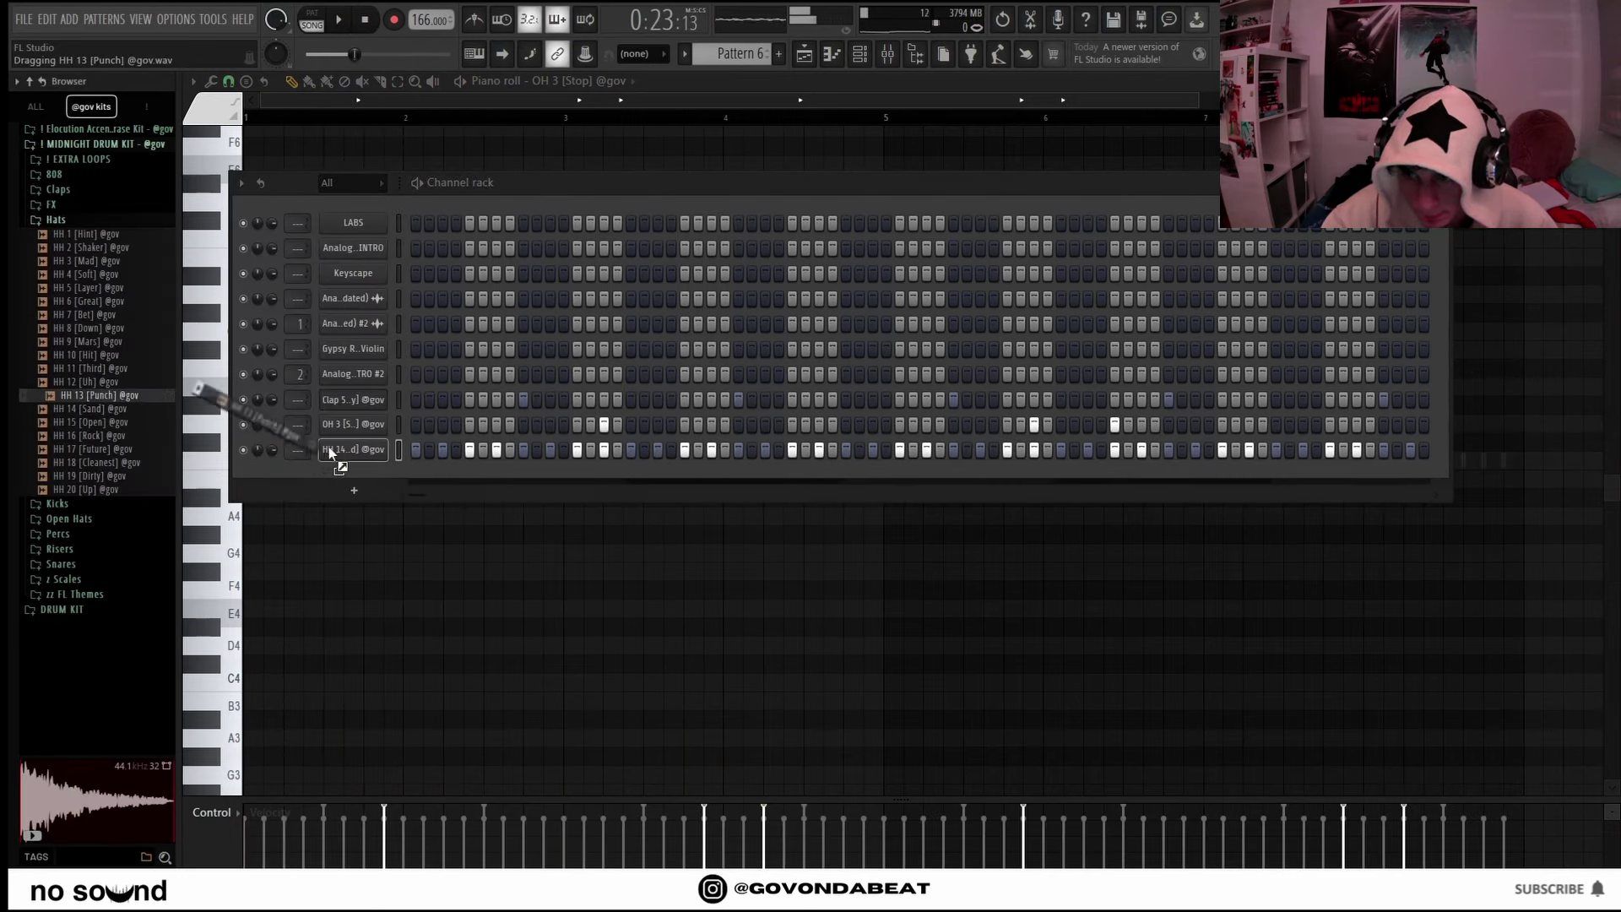
{"action": "right_click", "coordinate": [361, 454]}
{"action": "left_click", "coordinate": [114, 382]}
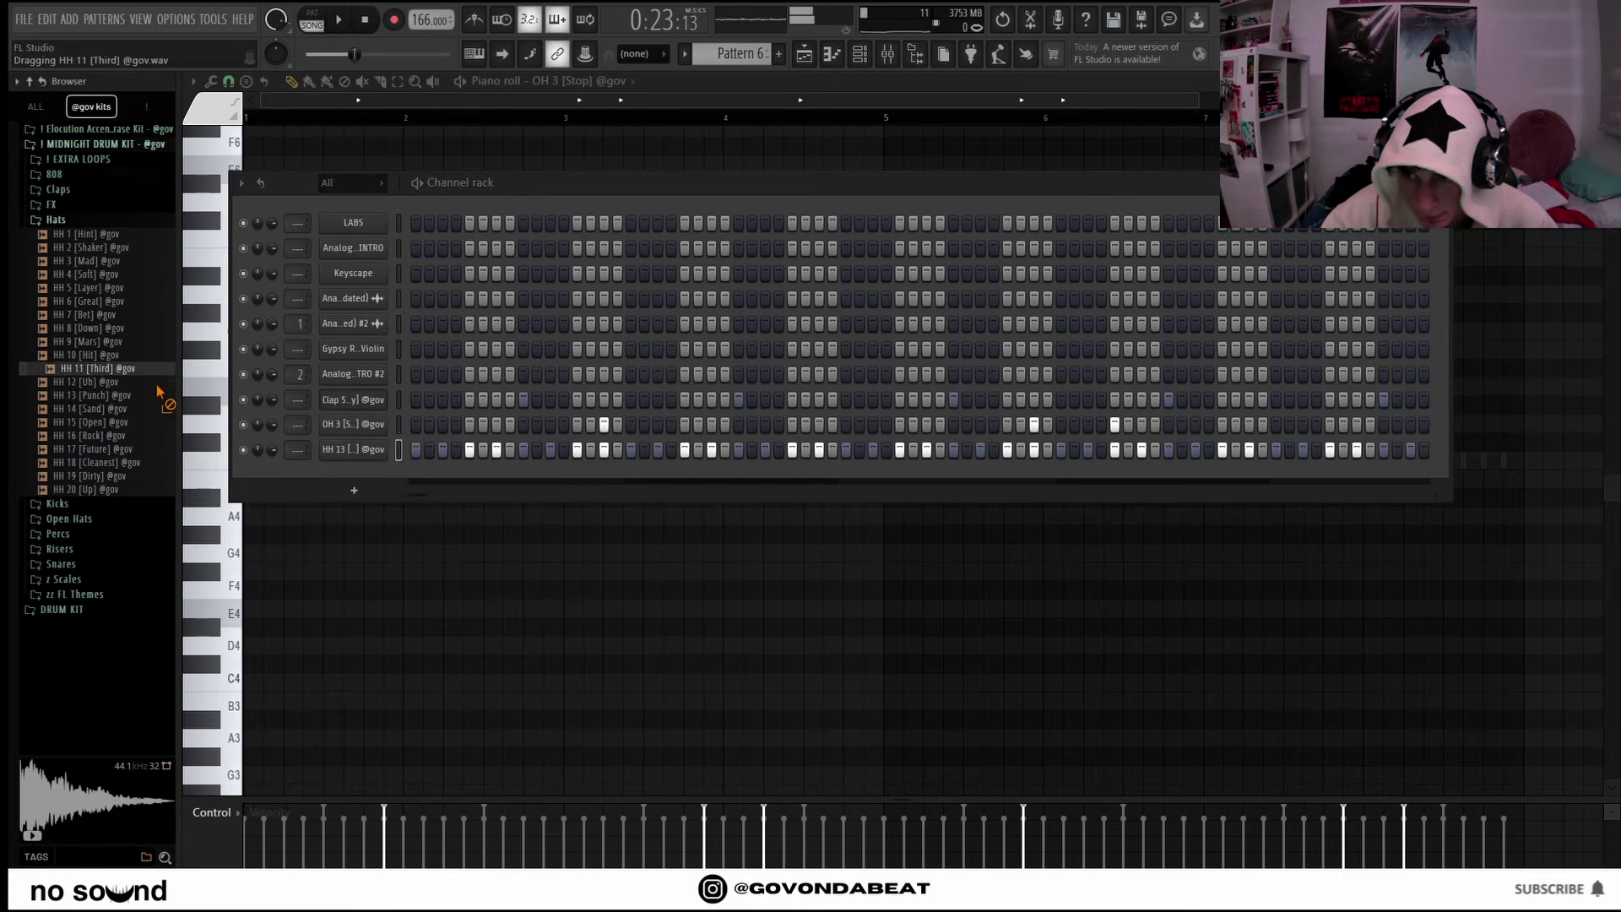
{"action": "left_click_drag", "start_coordinate": [346, 455], "coordinate": [358, 453]}
{"action": "key", "text": "space"}
Open the HH 11 [Third] notes in the piano roll and delete the hits in bars 5–8.
{"action": "right_click", "coordinate": [360, 453]}
{"action": "left_click", "coordinate": [420, 449]}
{"action": "key", "text": "space"}
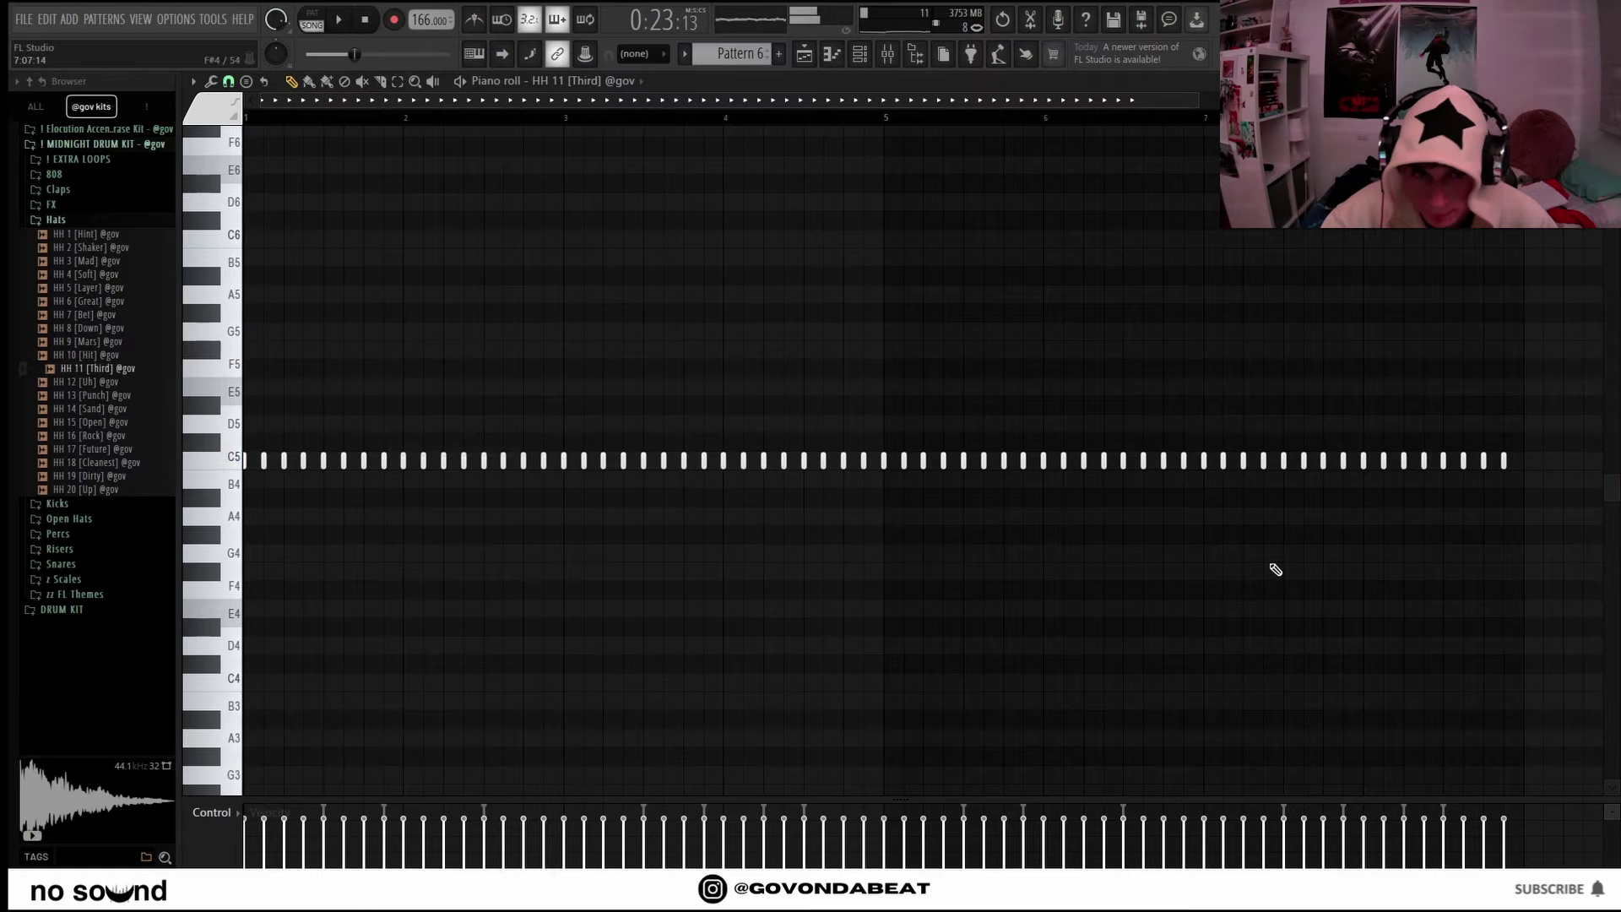
{"action": "scroll", "coordinate": [1273, 566], "scroll_direction": "down", "scroll_amount": 2}
{"action": "left_click_drag", "start_coordinate": [1279, 499], "coordinate": [697, 376]}
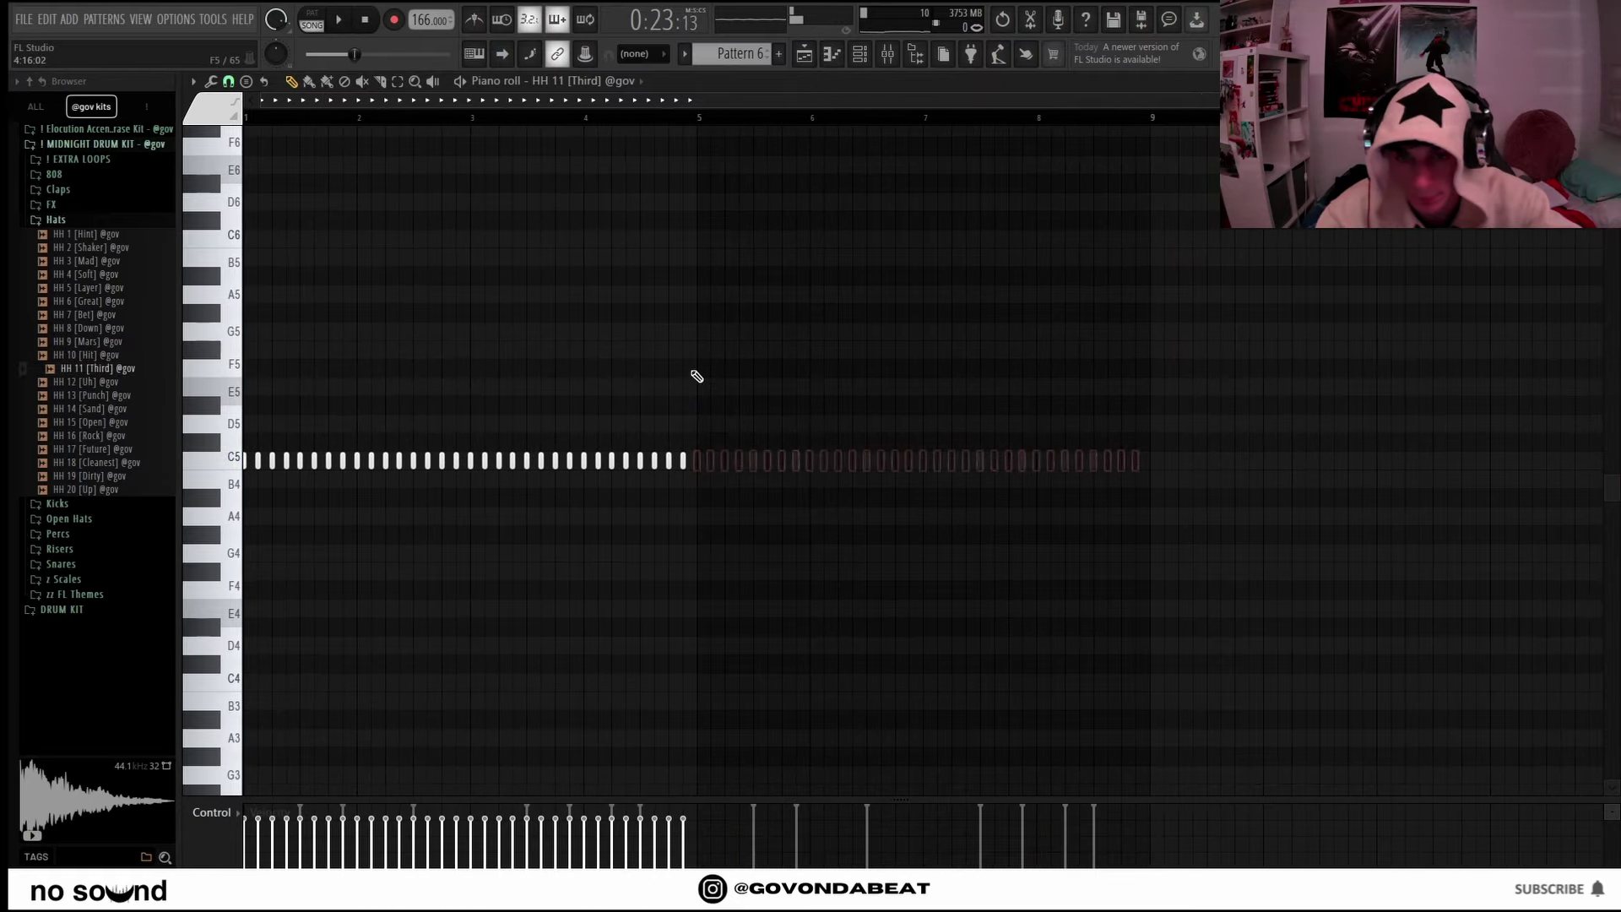
Set the snap to 1/3 step and paint an evenly spaced hi-hat roll on F#4 in bar 1.
{"action": "scroll", "coordinate": [391, 466], "scroll_direction": "up", "scroll_amount": 5}
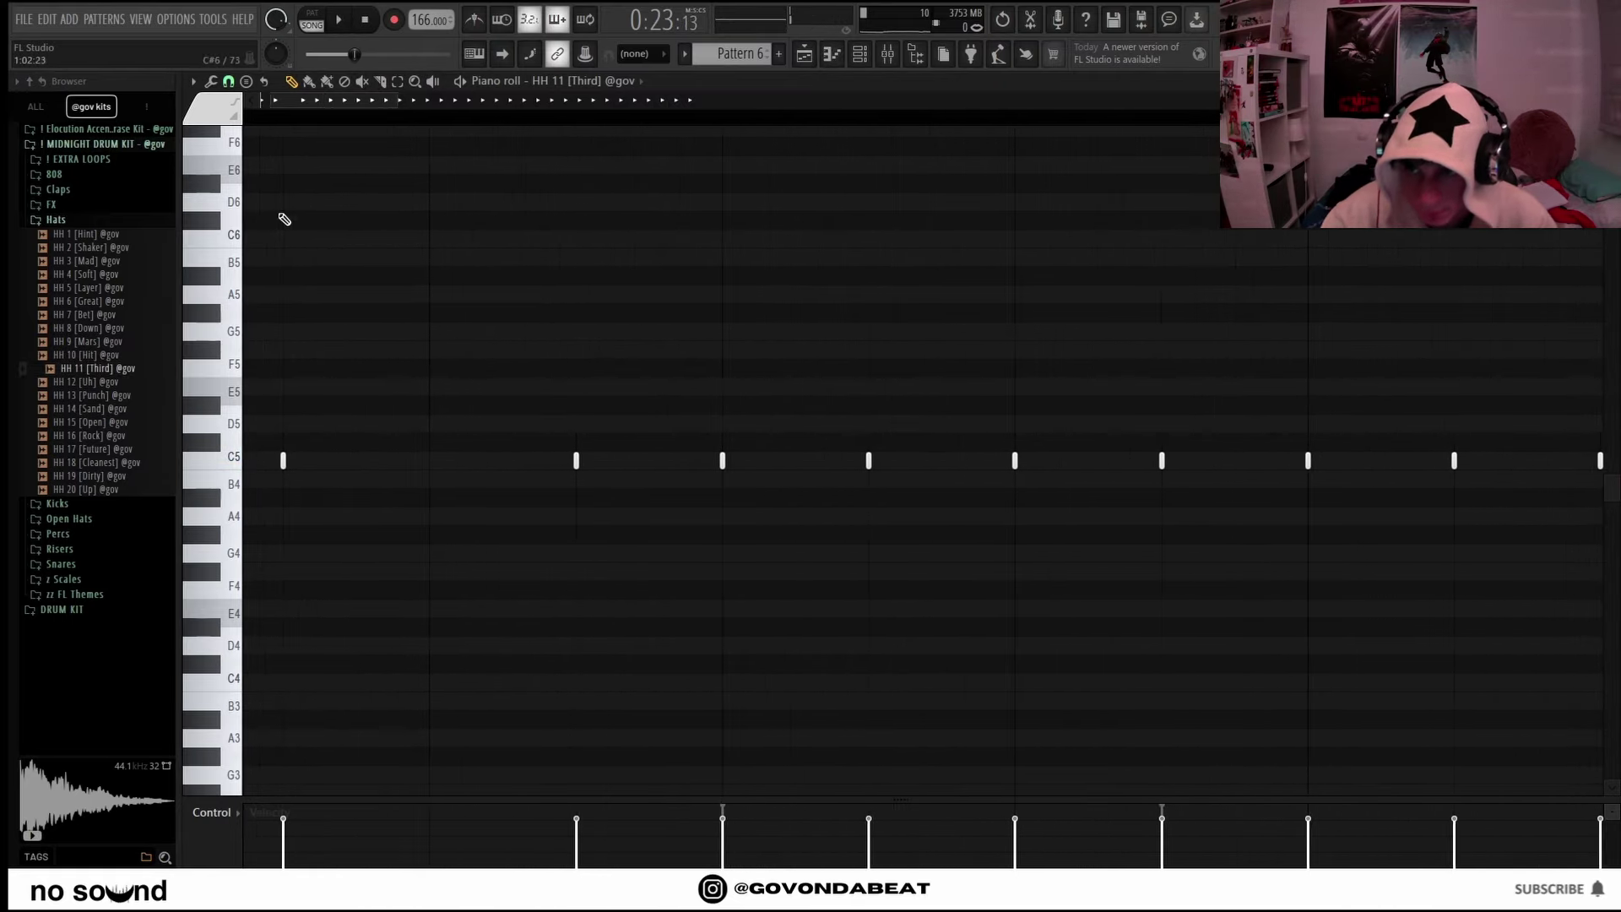
{"action": "left_click", "coordinate": [226, 84]}
{"action": "left_click", "coordinate": [254, 209]}
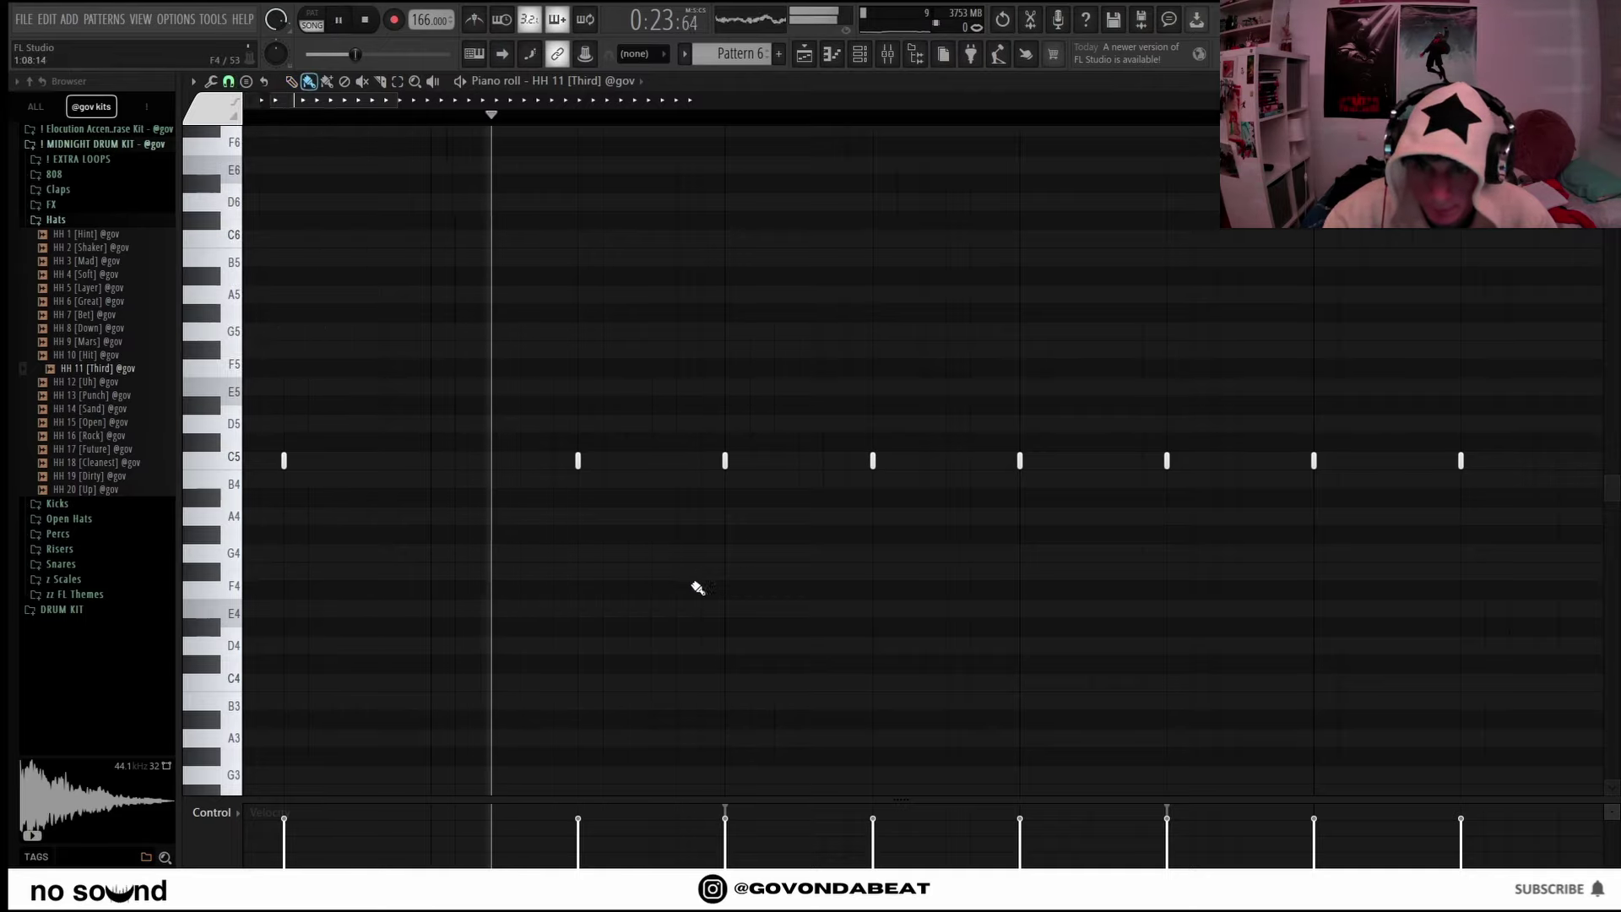
{"action": "left_click", "coordinate": [581, 571]}
{"action": "right_click", "coordinate": [583, 572]}
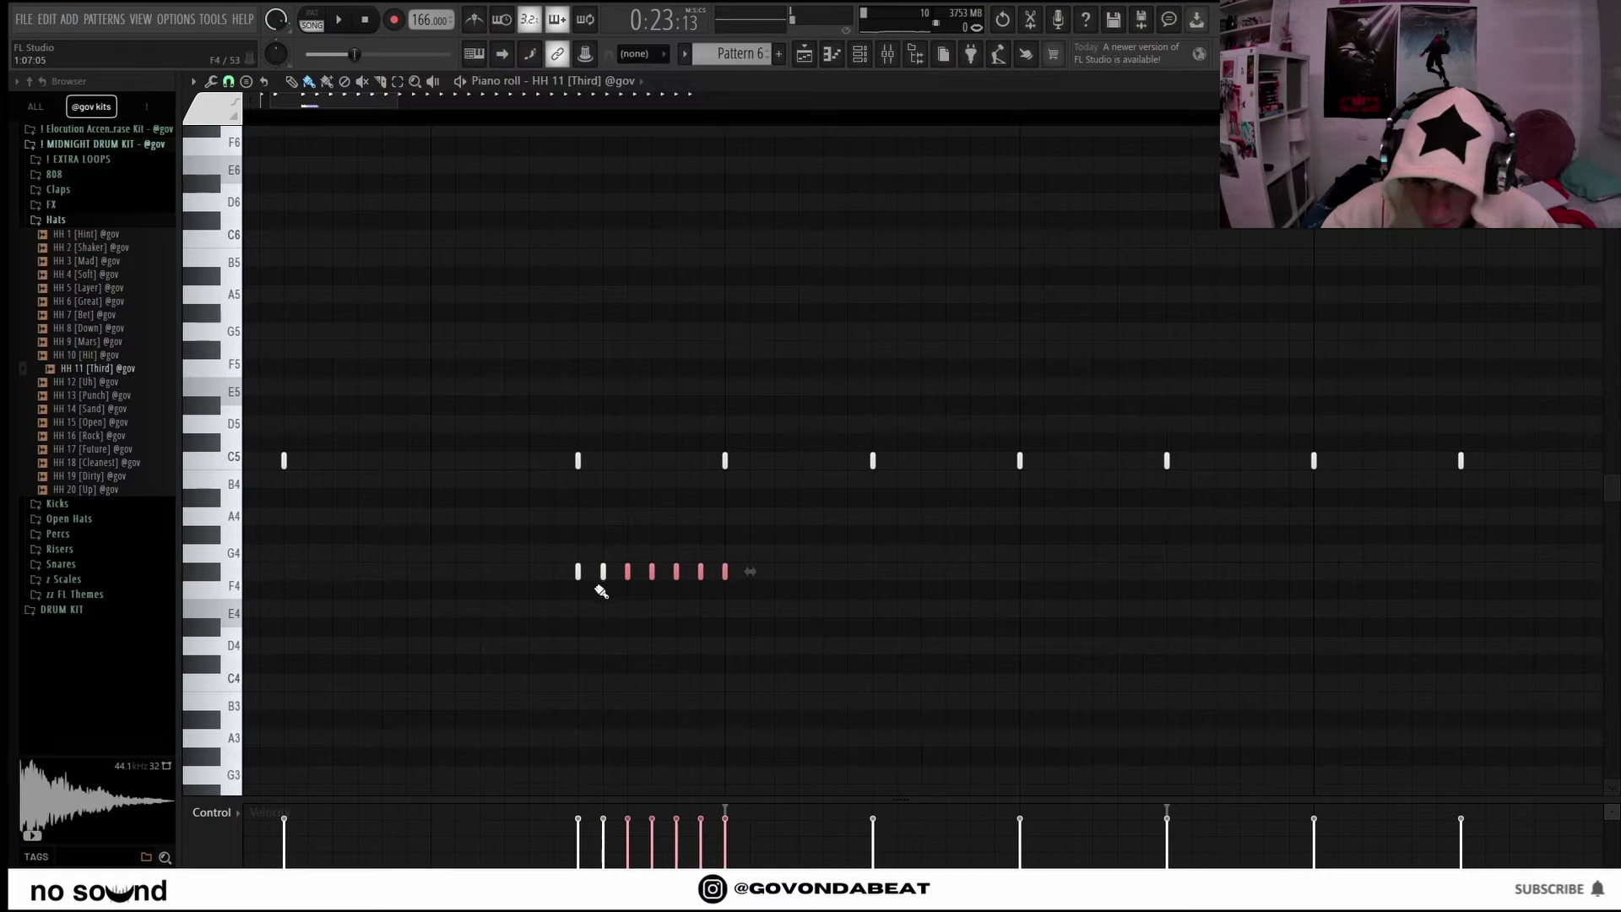
{"action": "left_click_drag", "start_coordinate": [733, 584], "coordinate": [573, 564]}
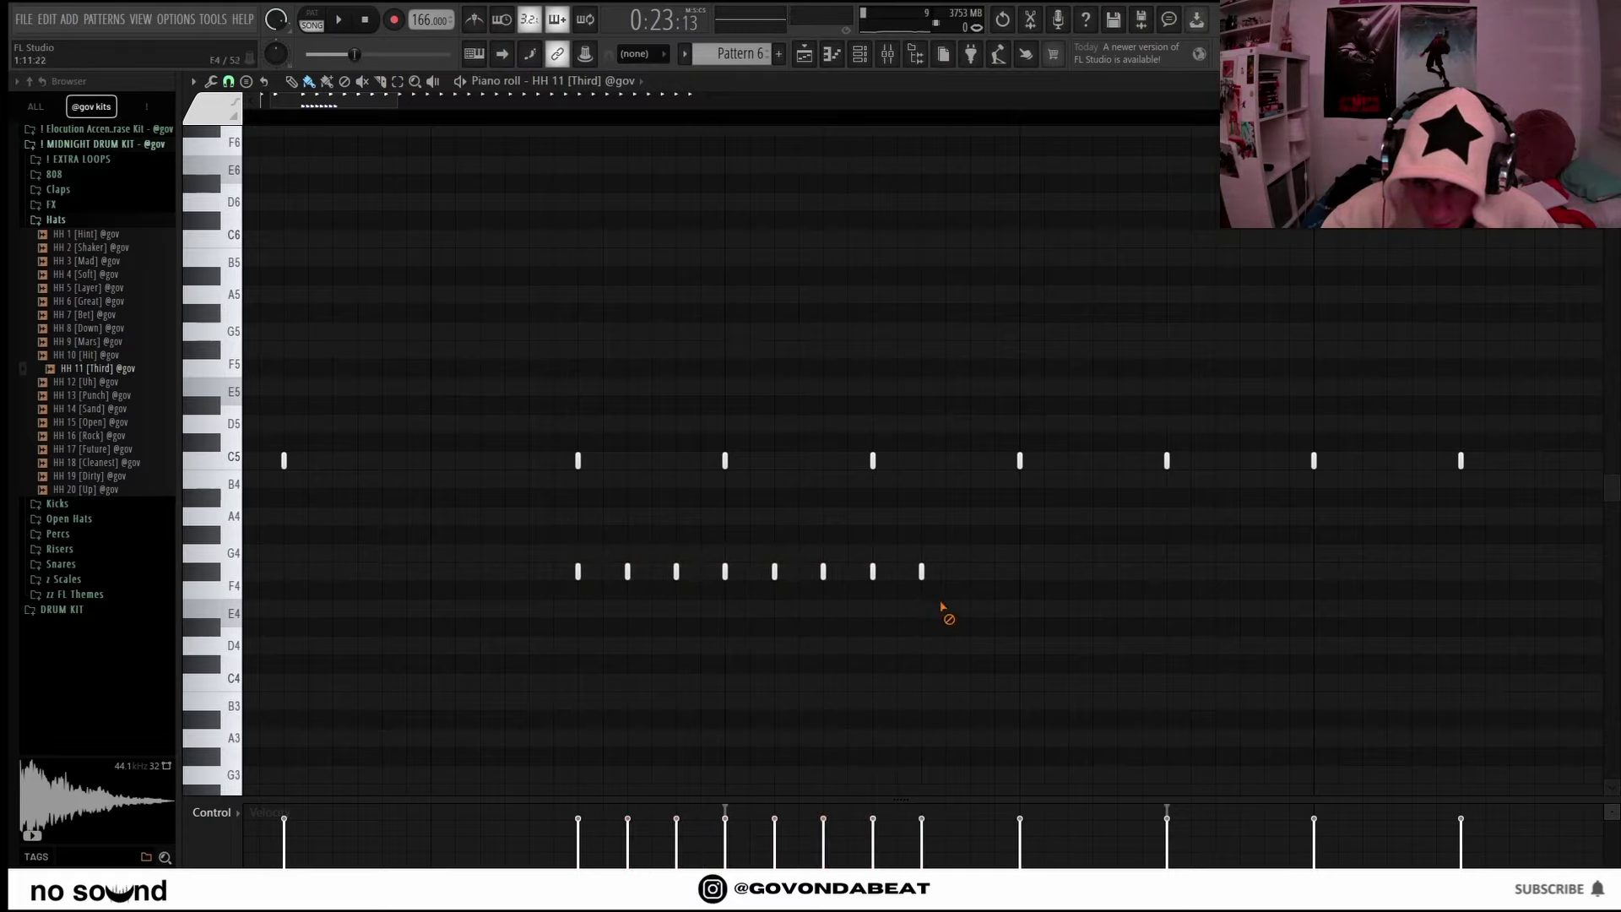
Move the seven-hit F#4 roll to the end of bar 1, leading into bar 2, and audition it.
{"action": "scroll", "coordinate": [861, 642], "scroll_direction": "down", "scroll_amount": 2}
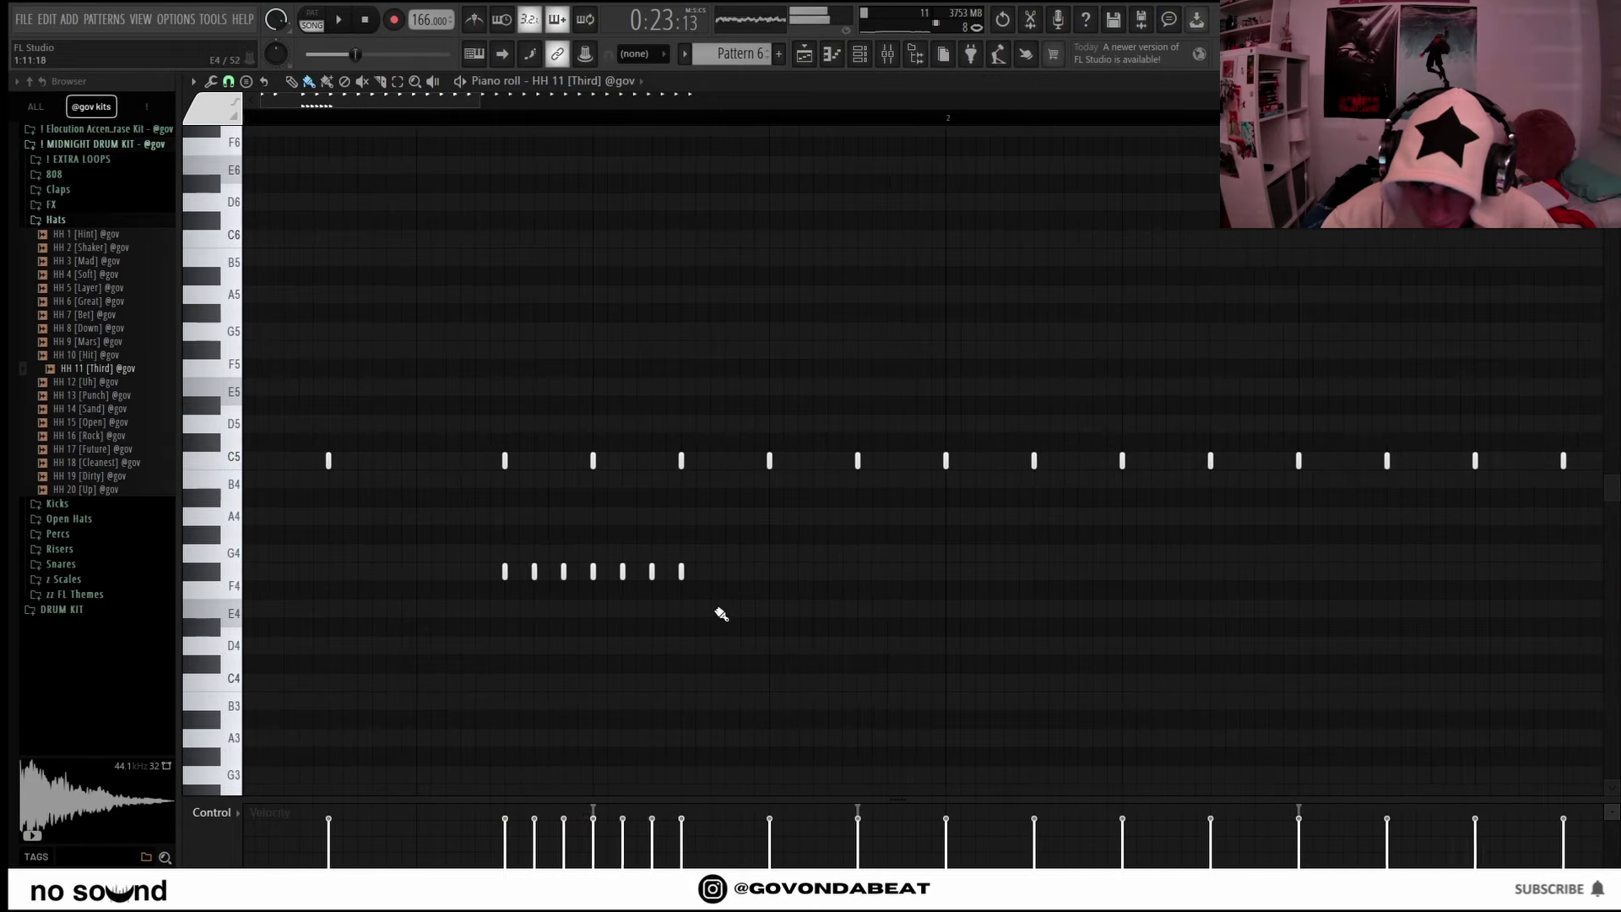
{"action": "left_click_drag", "start_coordinate": [741, 616], "coordinate": [493, 572]}
{"action": "key", "text": "space"}
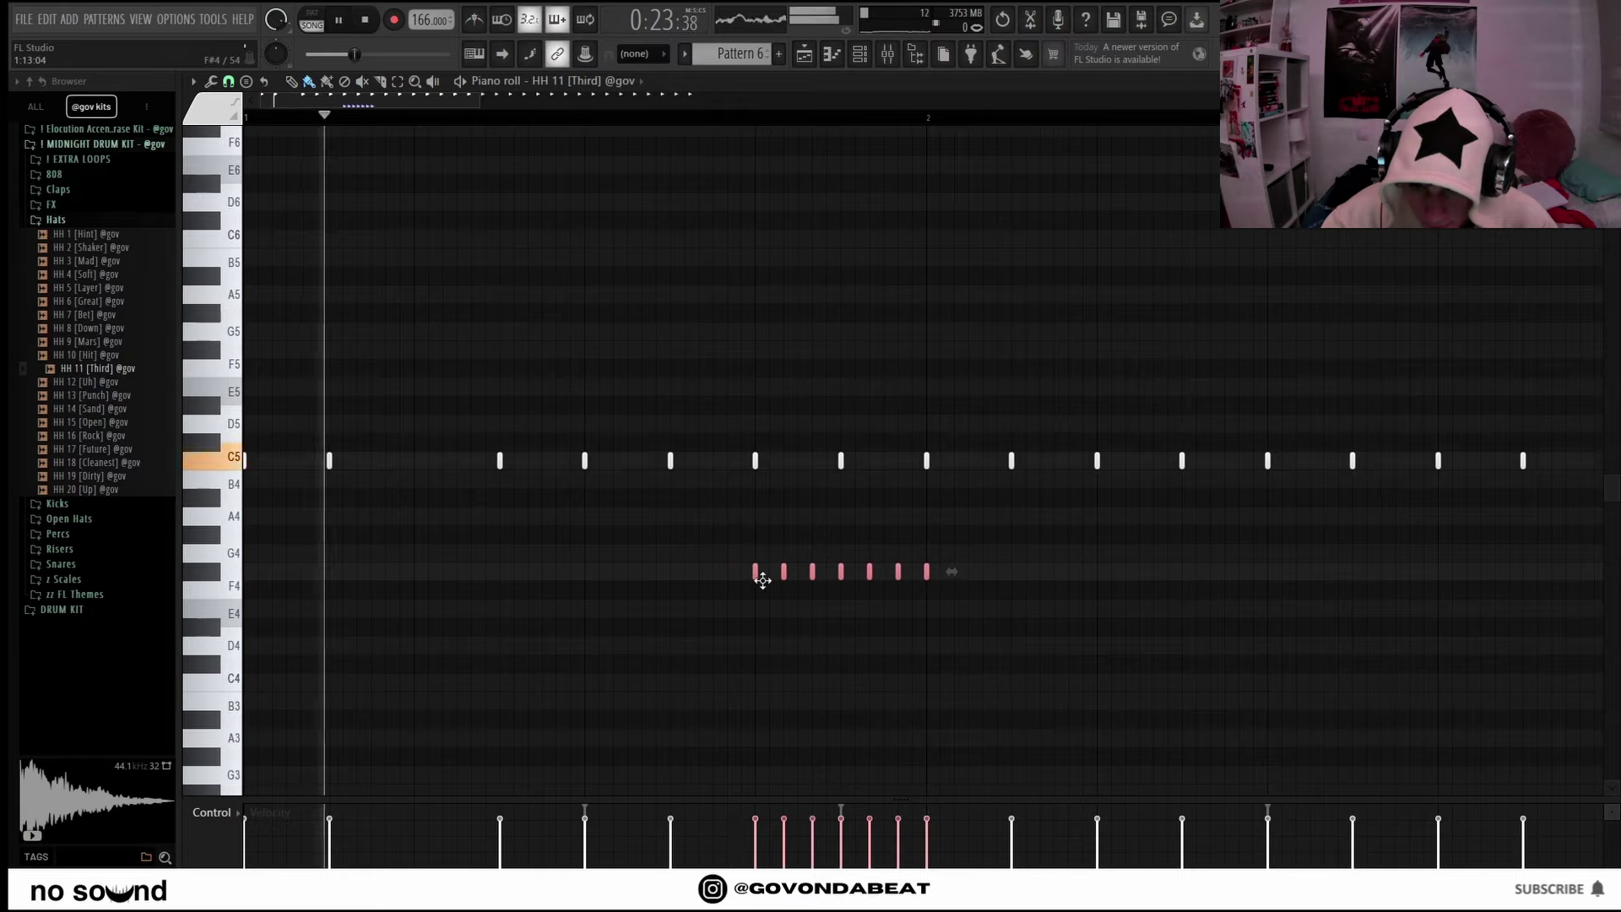
{"action": "left_click", "coordinate": [723, 624]}
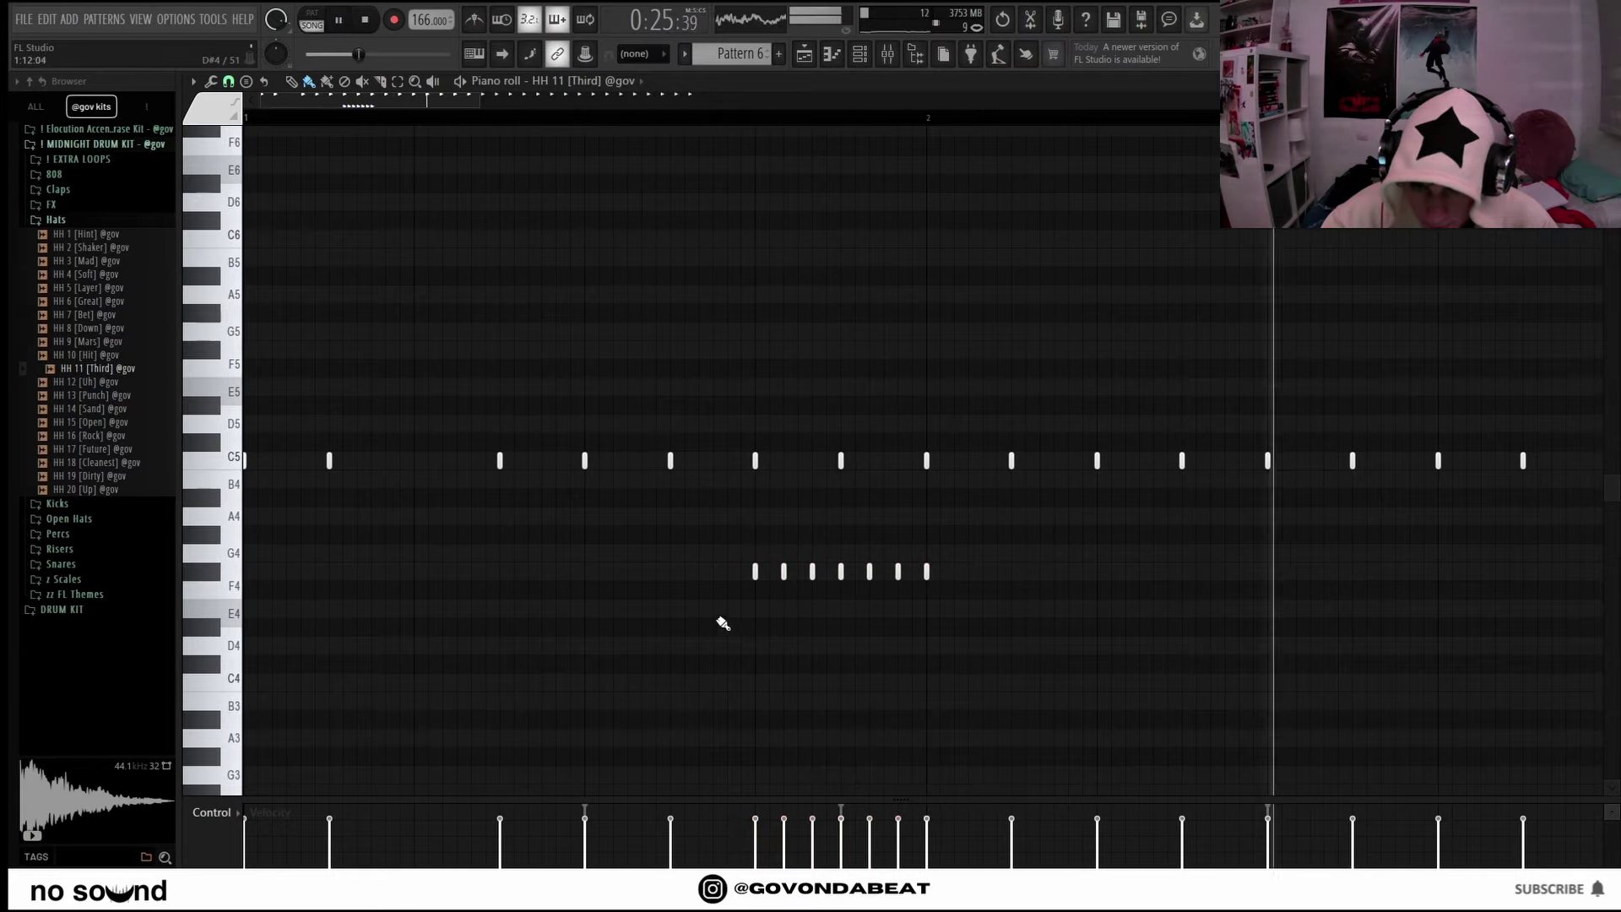
Paint a fast six-hit roll near the middle of bar 1 and lower its pitch to E4.
{"action": "mouse_move", "coordinate": [526, 574]}
{"action": "left_mouse_down"}
{"action": "mouse_move", "coordinate": [565, 590]}
{"action": "mouse_move", "coordinate": [496, 549]}
{"action": "left_mouse_up"}
{"action": "left_click", "coordinate": [700, 597]}
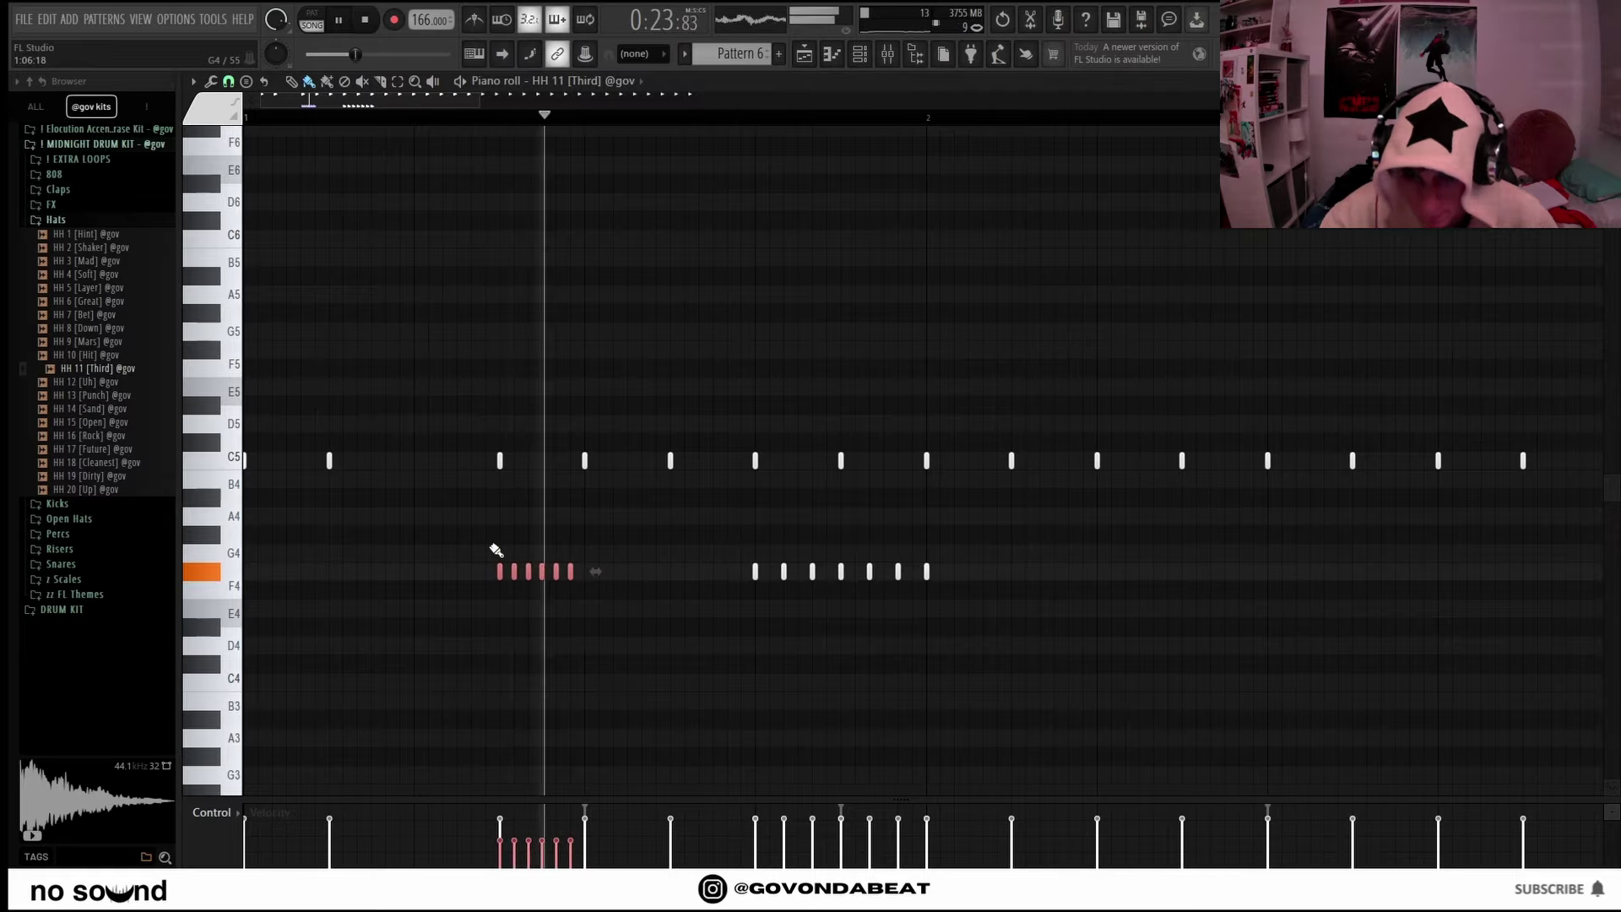
{"action": "key", "text": "Down"}
{"action": "key", "text": "Down"}
Slightly lower the velocity of the seven-hit F#4 roll at the end of bar 1.
{"action": "left_click_drag", "start_coordinate": [1019, 645], "coordinate": [681, 507]}
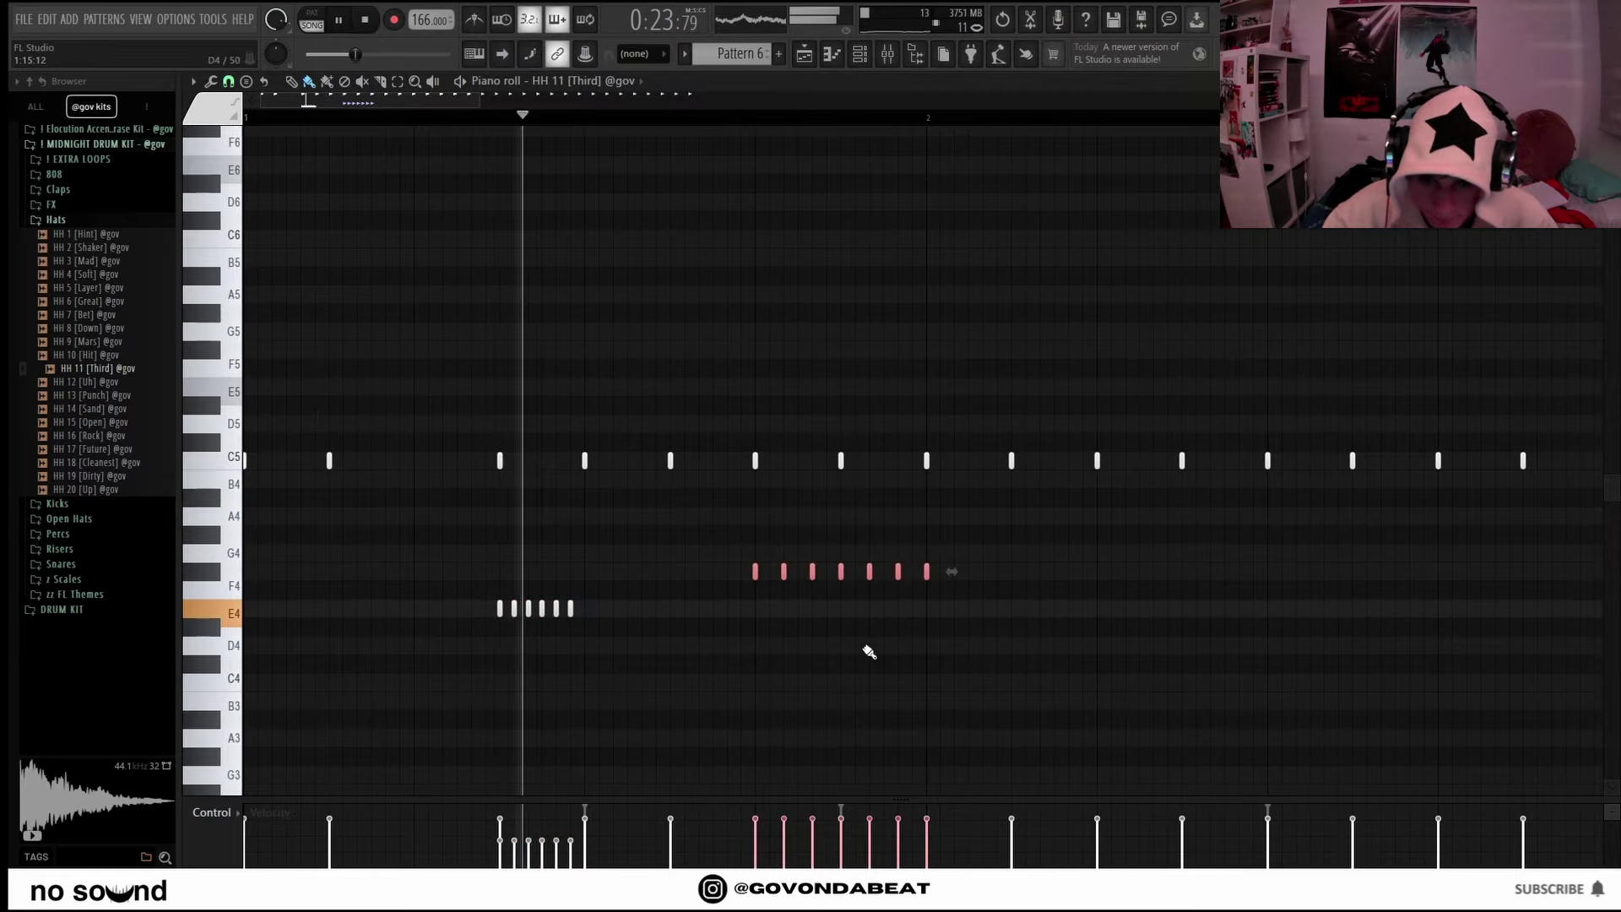
{"action": "left_click", "coordinate": [898, 644]}
{"action": "scroll", "coordinate": [855, 597], "scroll_direction": "down", "scroll_amount": 2}
{"action": "key", "text": "space"}
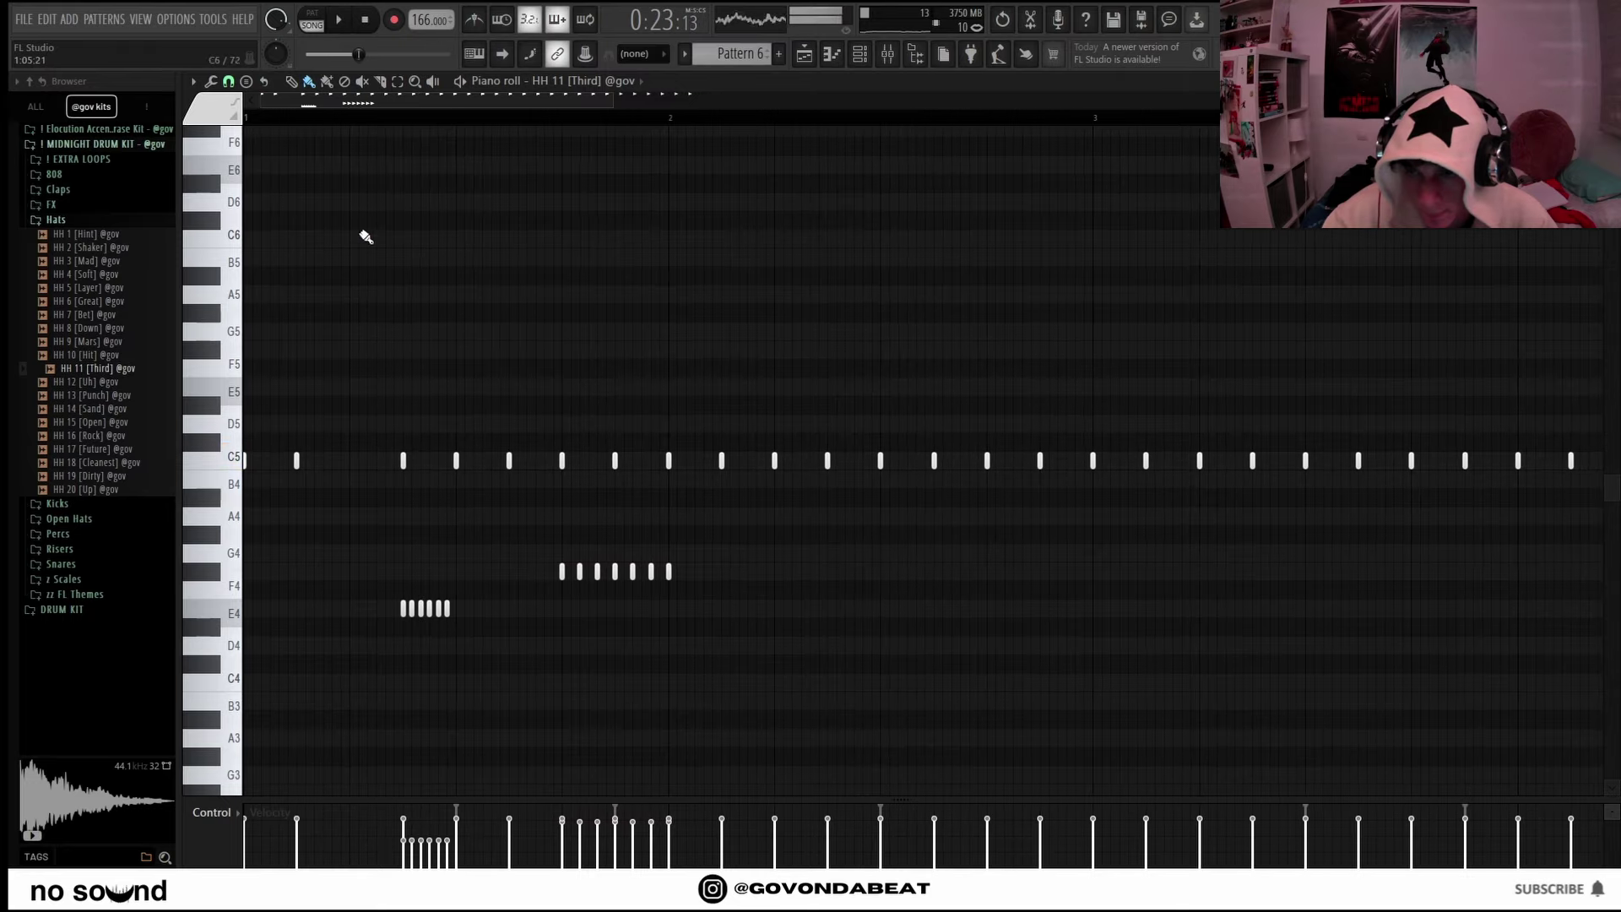
Set the snap to 1/4 step and paint a four-hit D5 roll in the middle of bar 2.
{"action": "left_click", "coordinate": [231, 83]}
{"action": "left_click", "coordinate": [259, 193]}
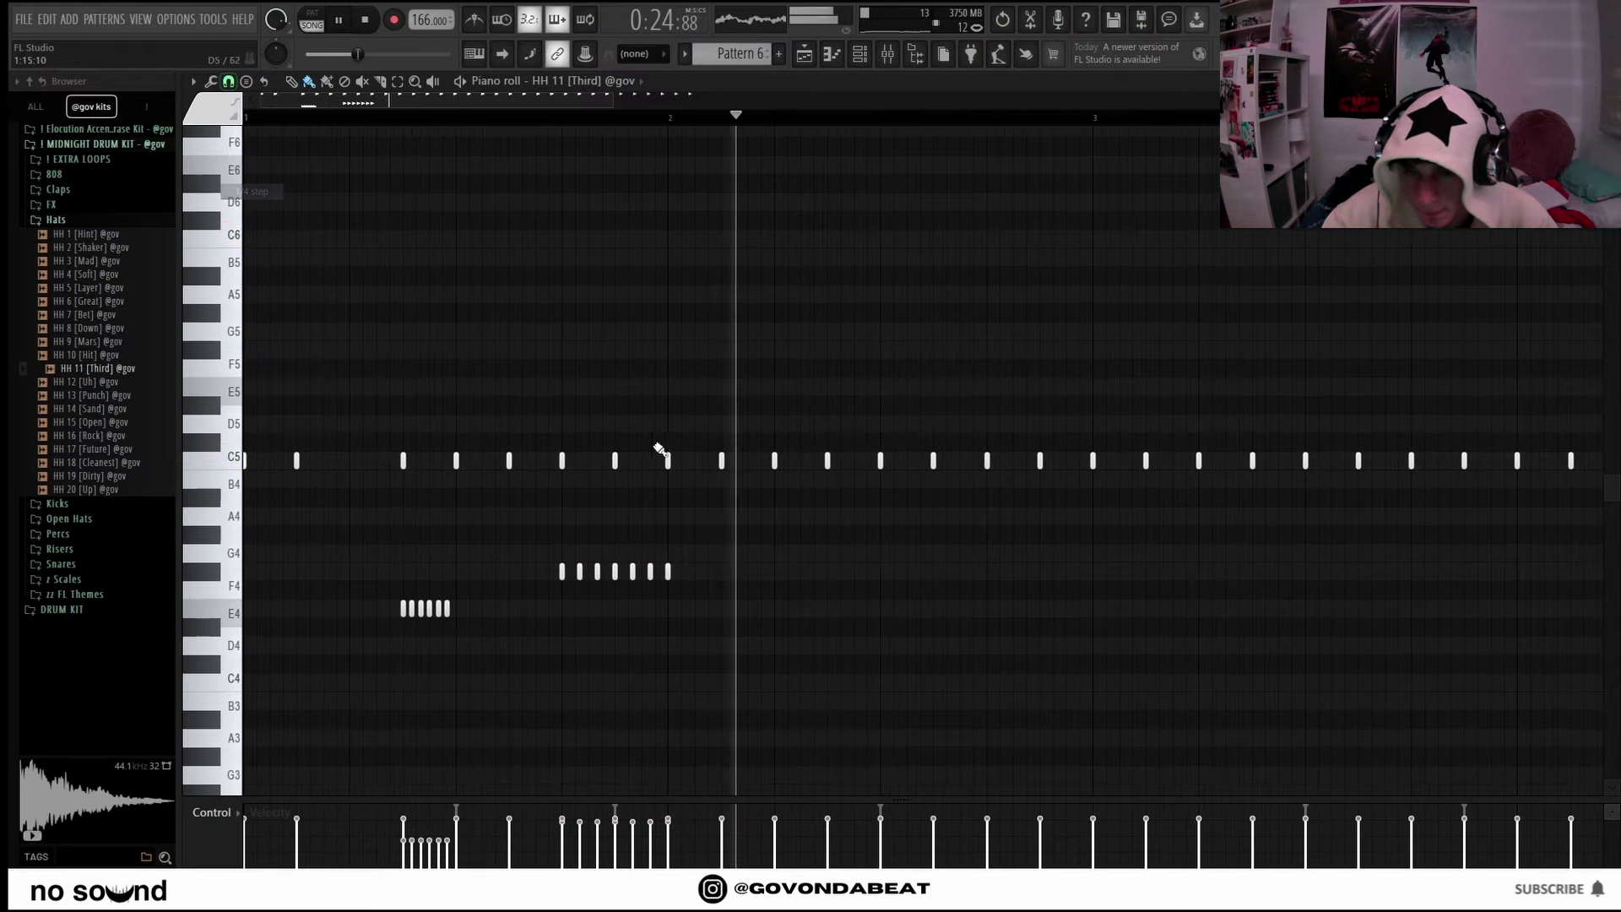
{"action": "left_click_drag", "start_coordinate": [882, 424], "coordinate": [902, 424]}
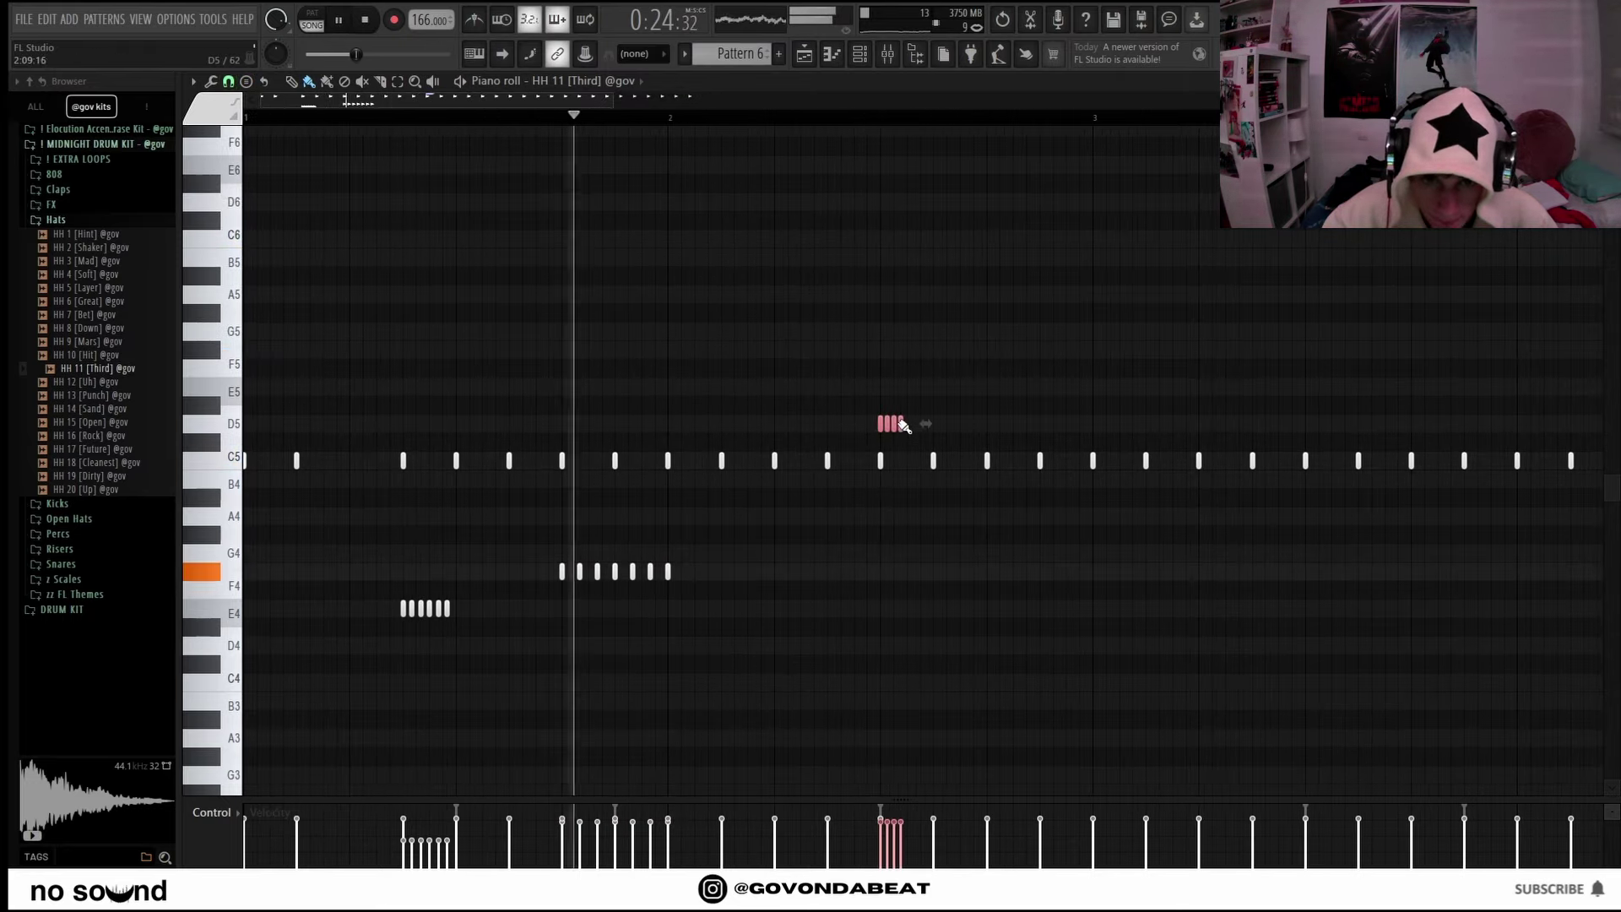
{"action": "scroll", "coordinate": [1004, 555], "scroll_direction": "down", "scroll_amount": 3}
{"action": "left_click", "coordinate": [872, 438], "text": "ctrl"}
{"action": "key", "text": "space"}
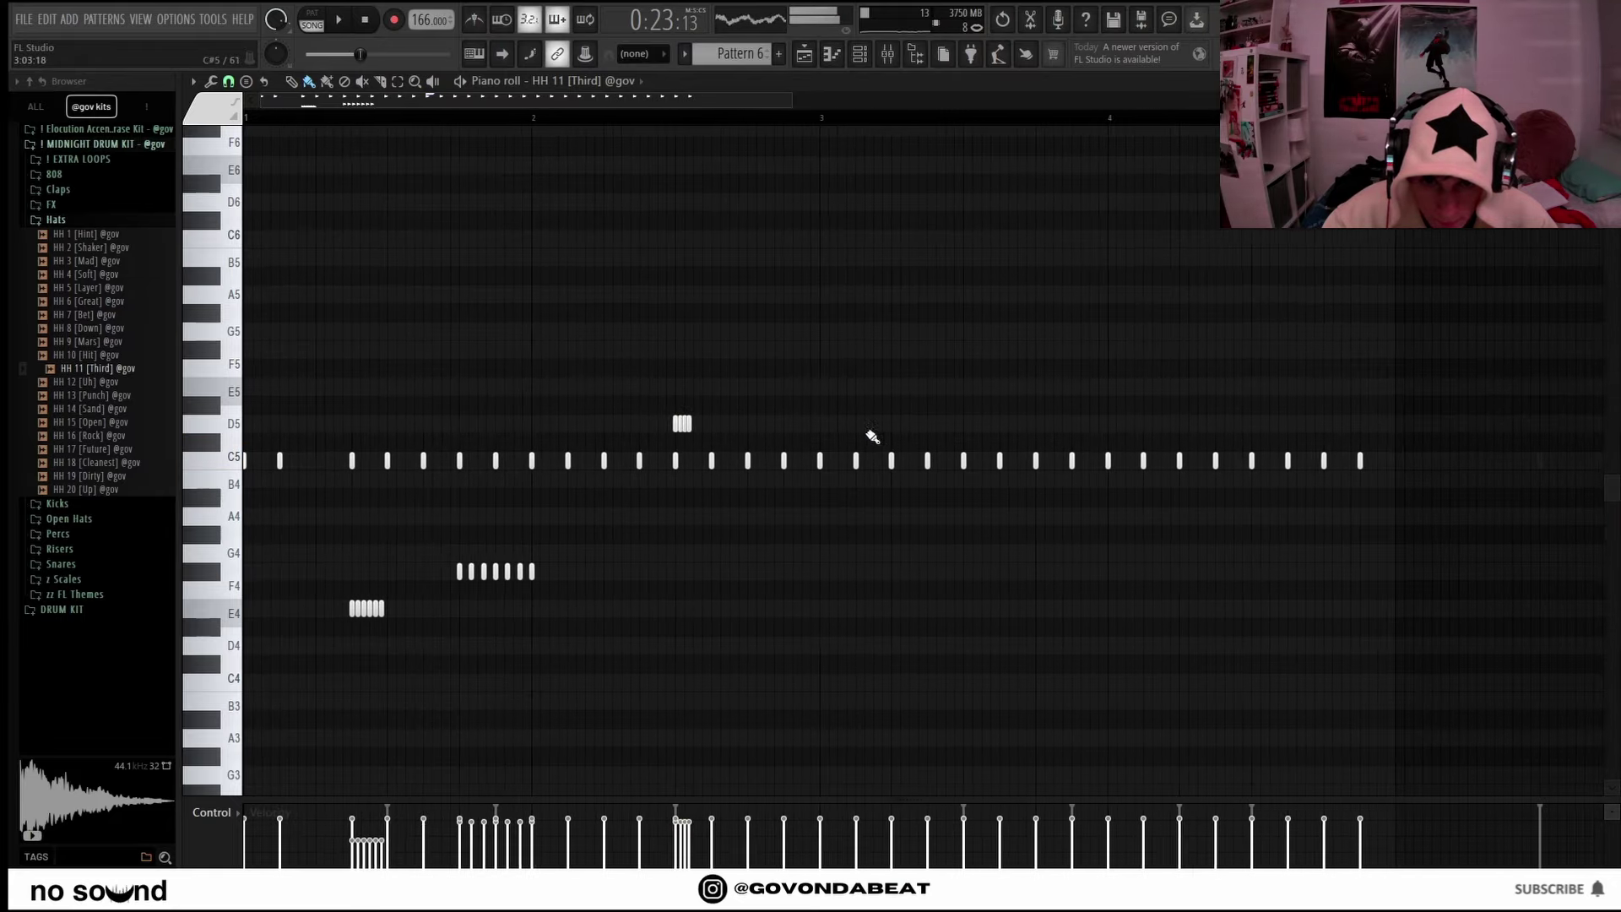
Replace the D5 roll in bar 2 with three hits placed just before the next main hi-hat hit, auditioning the loop.
{"action": "key", "text": "space"}
{"action": "right_click", "coordinate": [675, 425]}
{"action": "scroll", "coordinate": [690, 439], "scroll_direction": "up", "scroll_amount": 3}
{"action": "scroll", "coordinate": [690, 439], "scroll_direction": "up", "scroll_amount": 2}
{"action": "left_click_drag", "start_coordinate": [656, 424], "coordinate": [704, 424]}
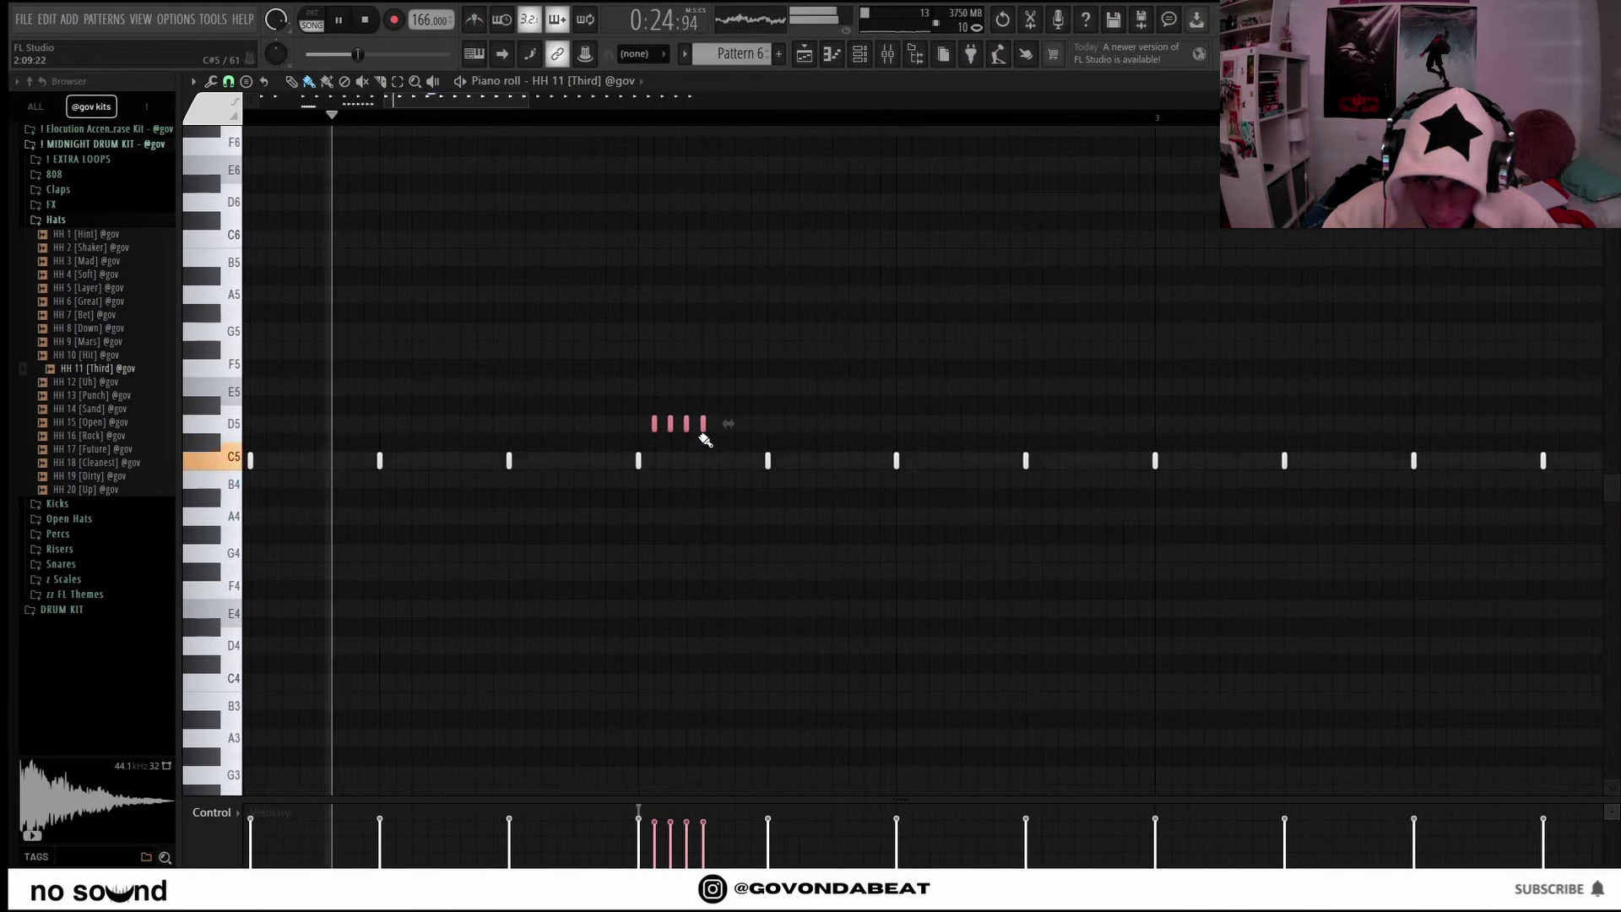
{"action": "right_click", "coordinate": [655, 425]}
{"action": "key", "text": "space"}
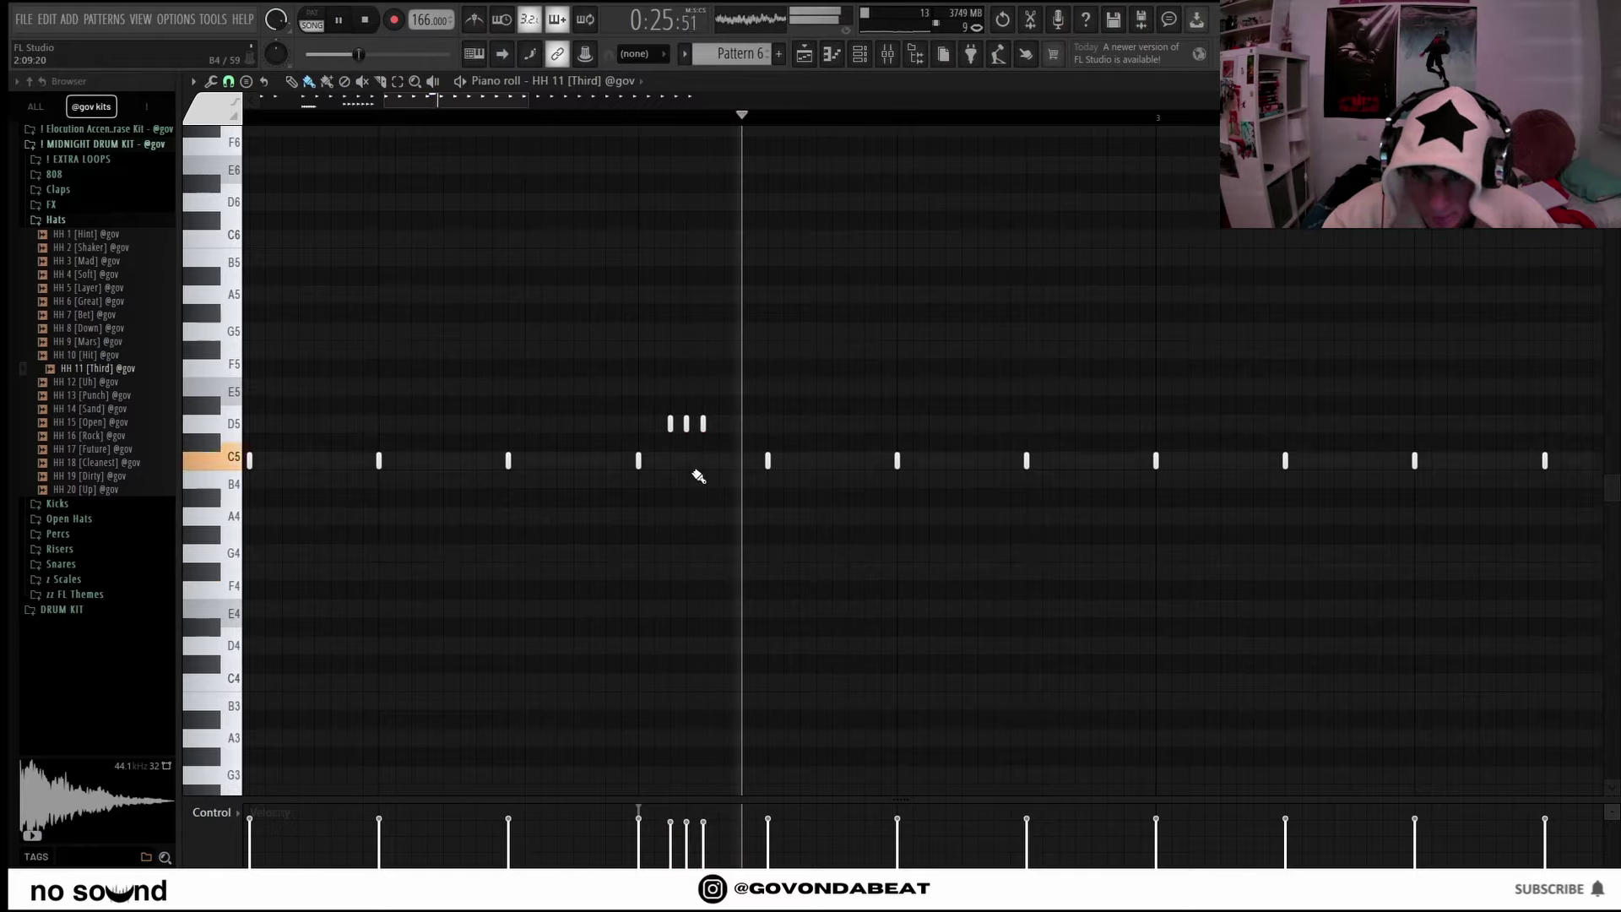
{"action": "key", "text": "space"}
{"action": "right_click", "coordinate": [673, 429]}
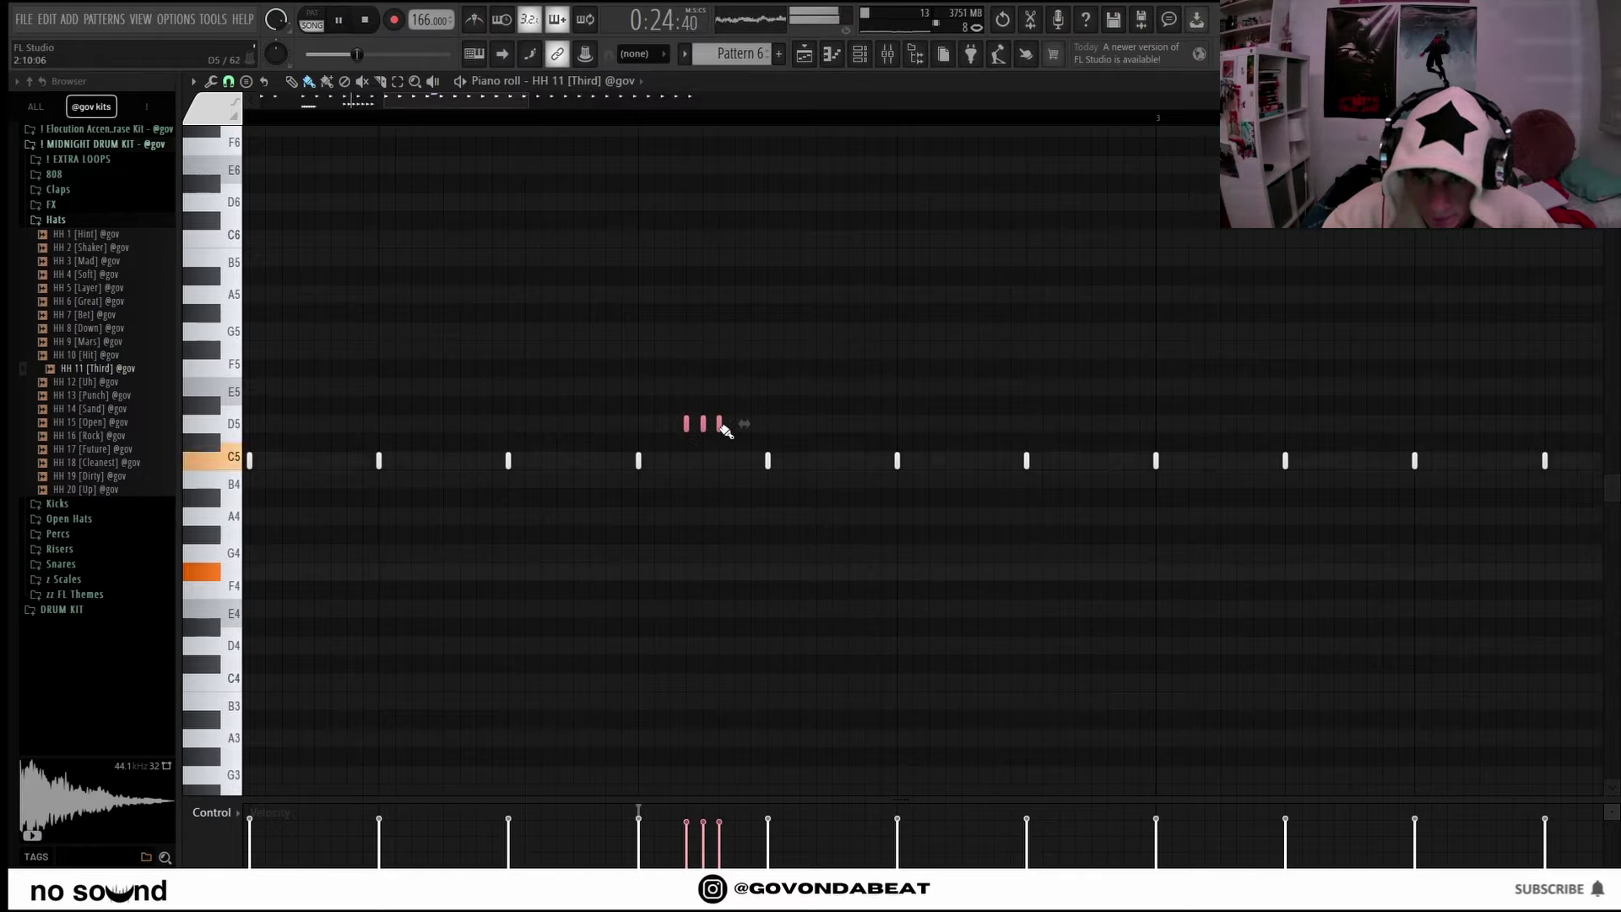
{"action": "scroll", "coordinate": [727, 474], "scroll_direction": "down", "scroll_amount": 3}
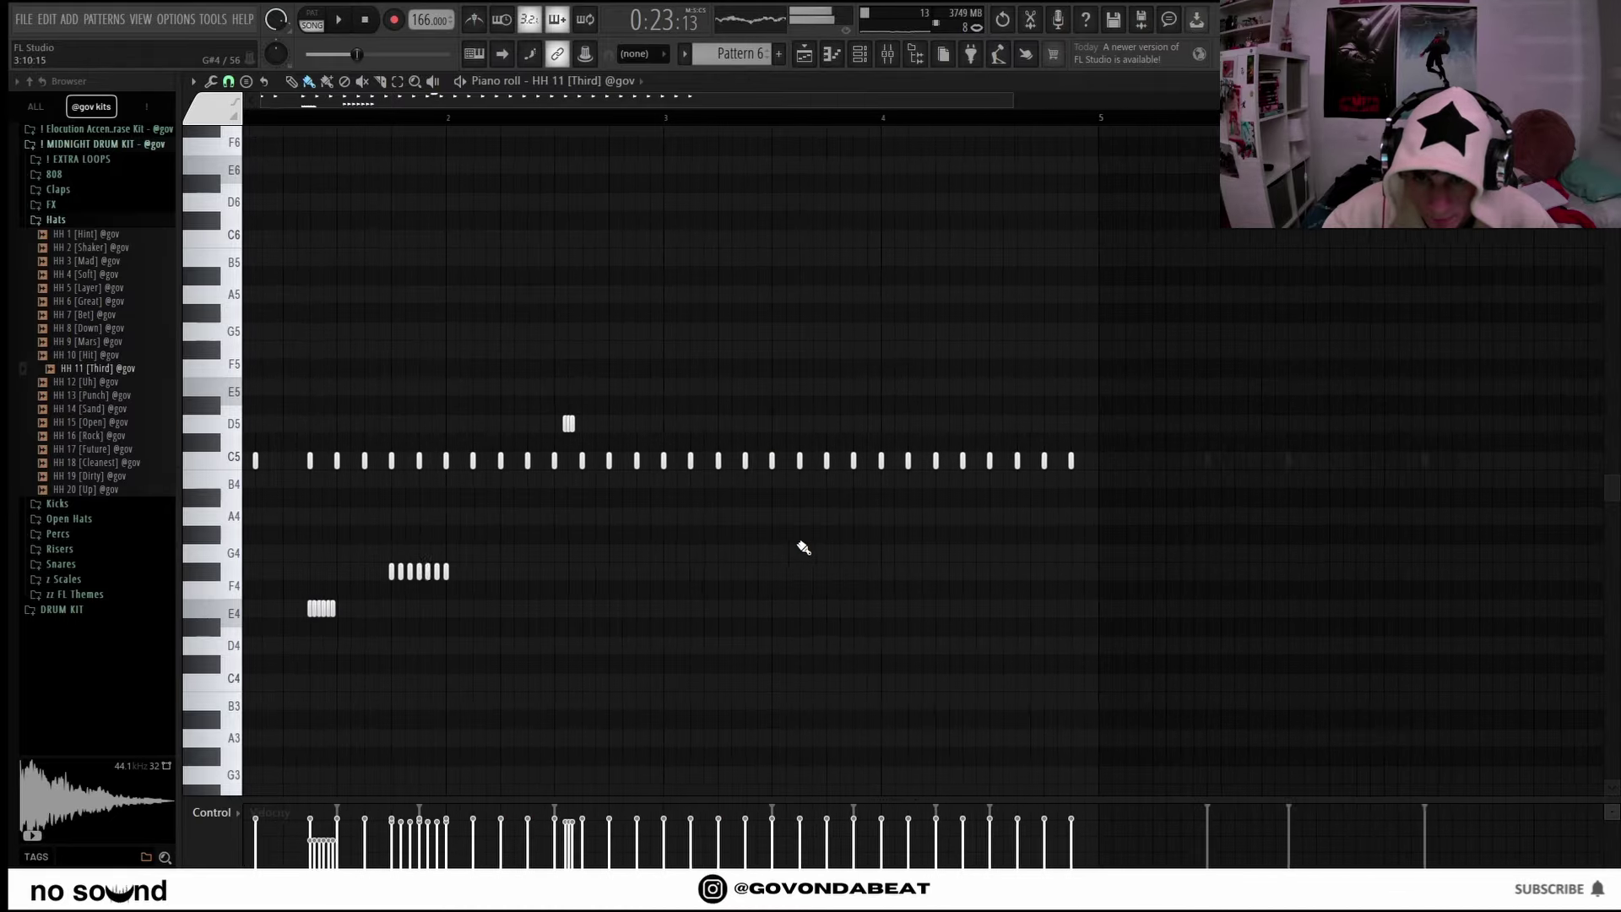
Paint hi-hat rolls on G4 in bars 3 and 4 and a three-hit E5 roll late in bar 3.
{"action": "scroll", "coordinate": [598, 554], "scroll_direction": "up", "scroll_amount": 3}
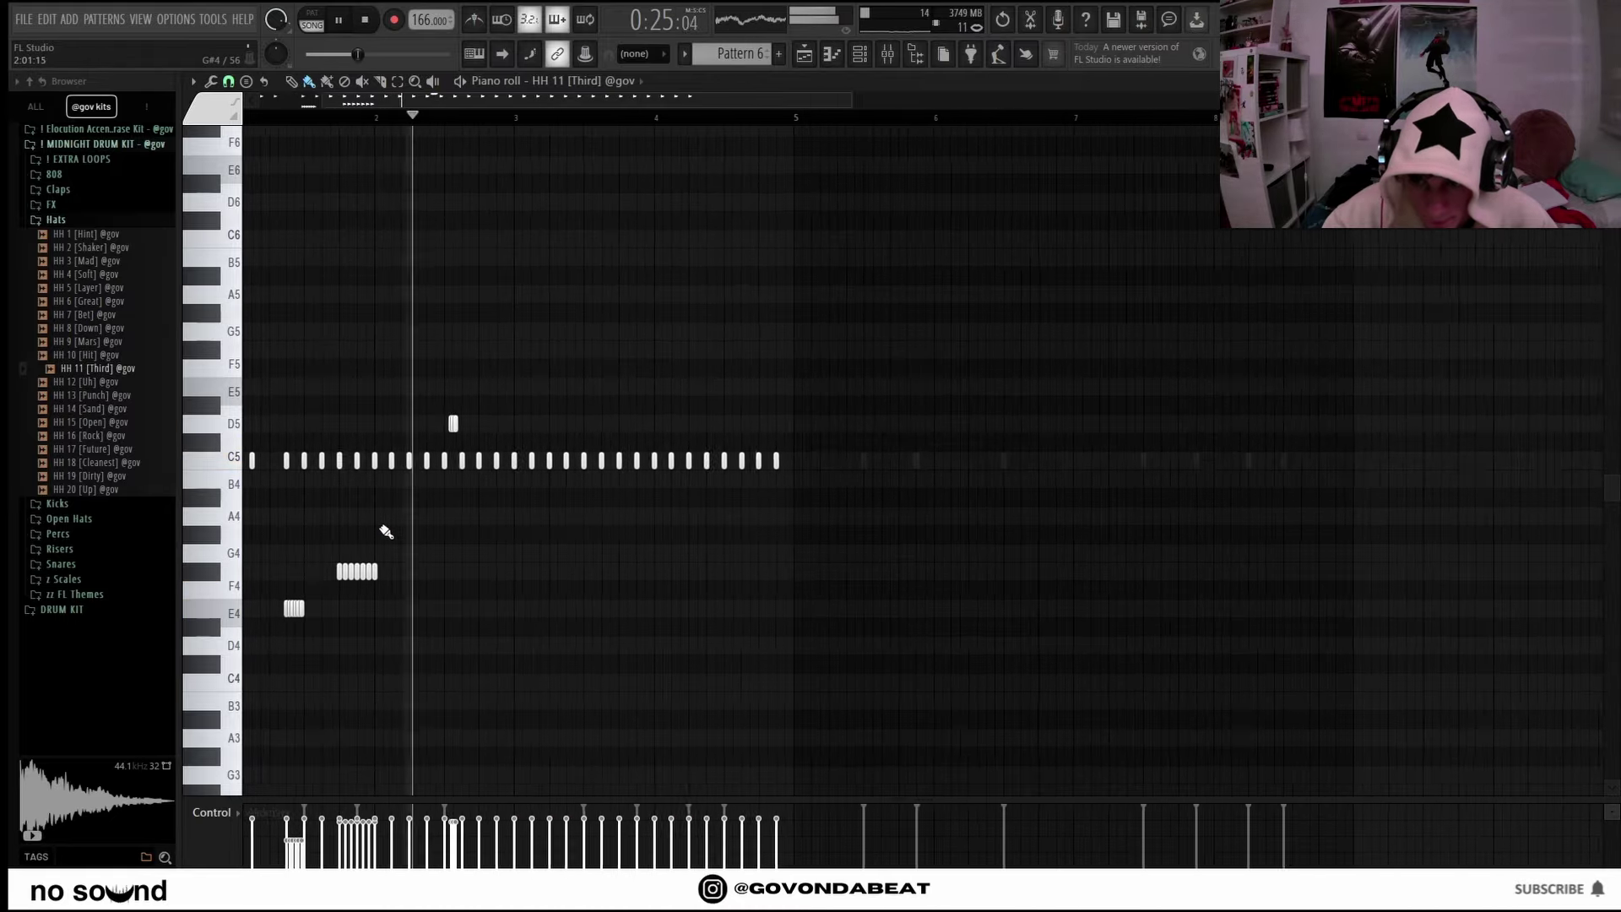
{"action": "left_click_drag", "start_coordinate": [916, 555], "coordinate": [977, 559]}
{"action": "key", "text": "space"}
{"action": "right_click", "coordinate": [921, 557]}
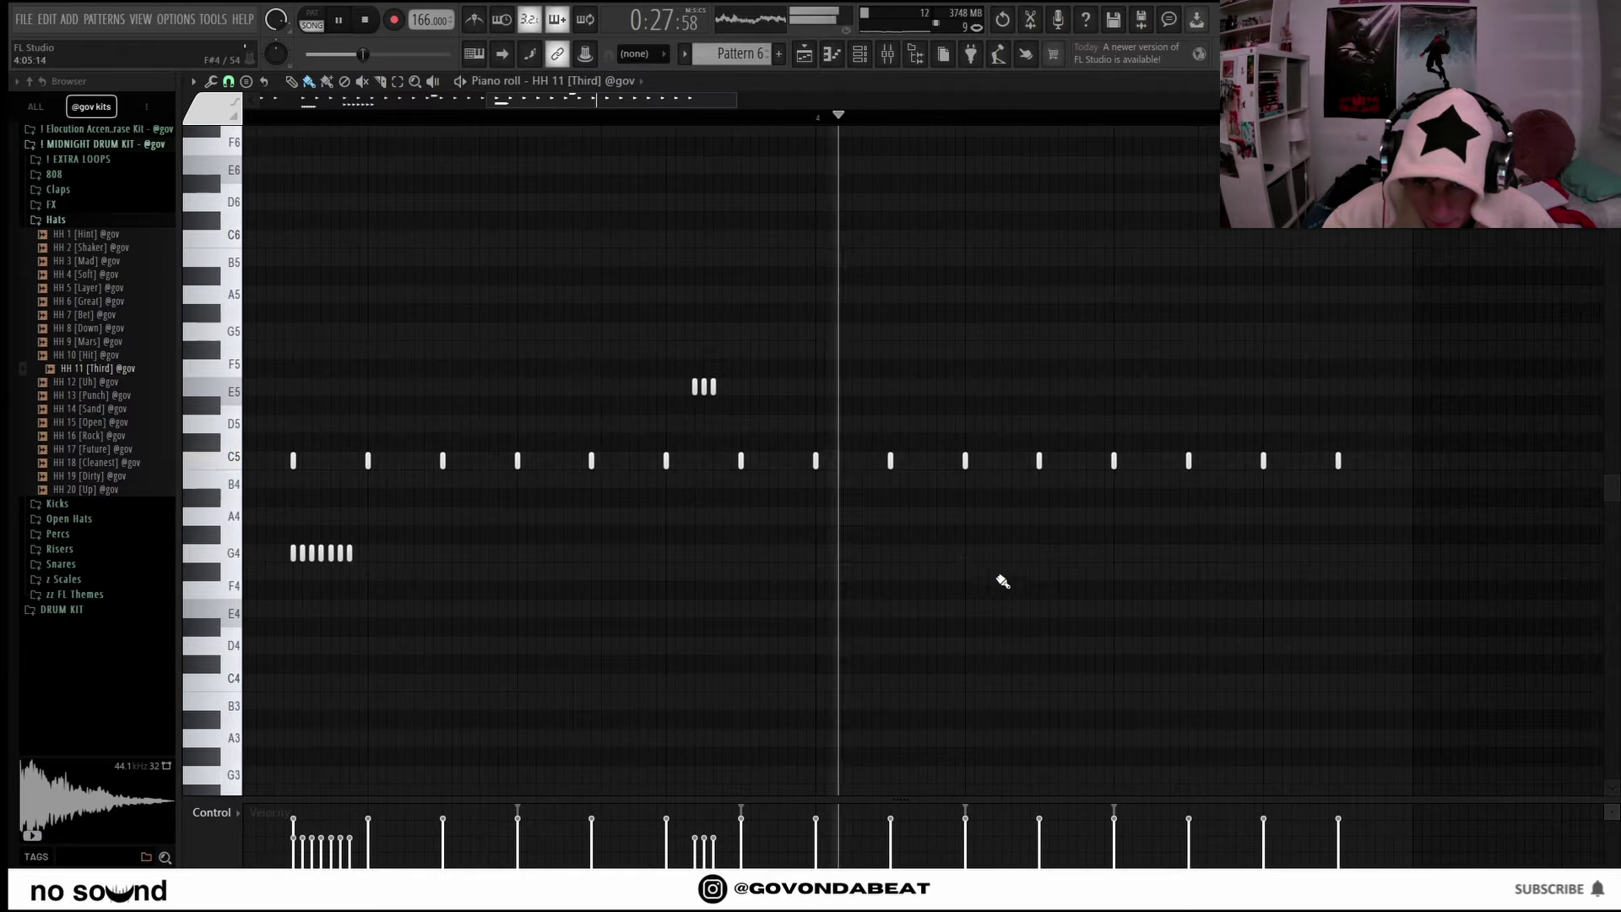
{"action": "left_click_drag", "start_coordinate": [1121, 554], "coordinate": [1178, 554]}
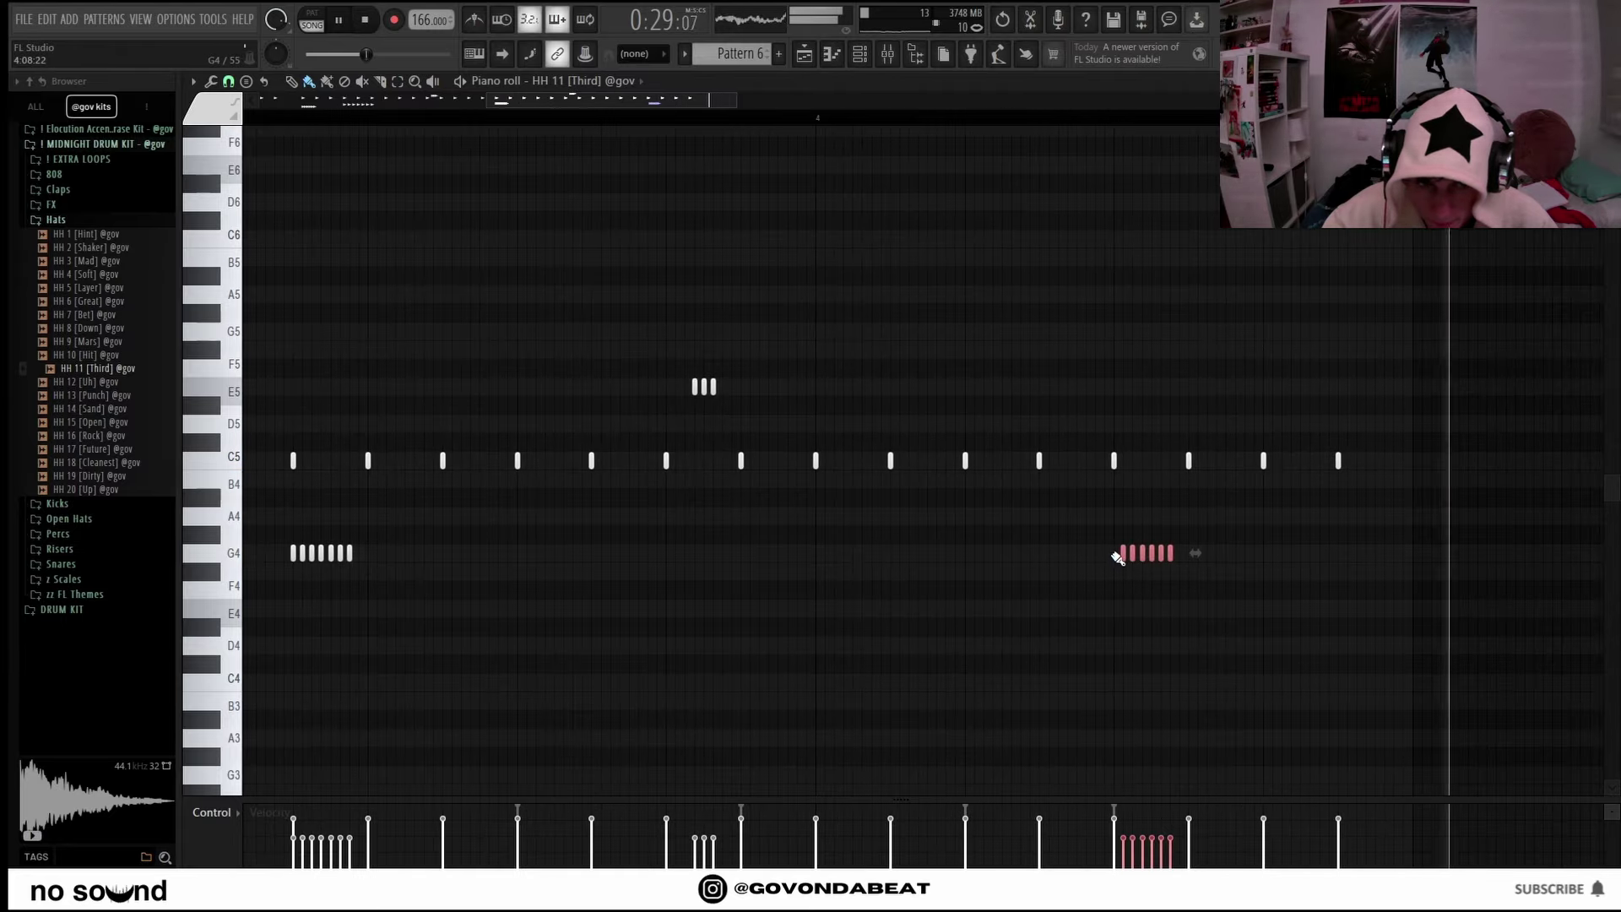
{"action": "scroll", "coordinate": [1167, 581], "scroll_direction": "down", "scroll_amount": 2}
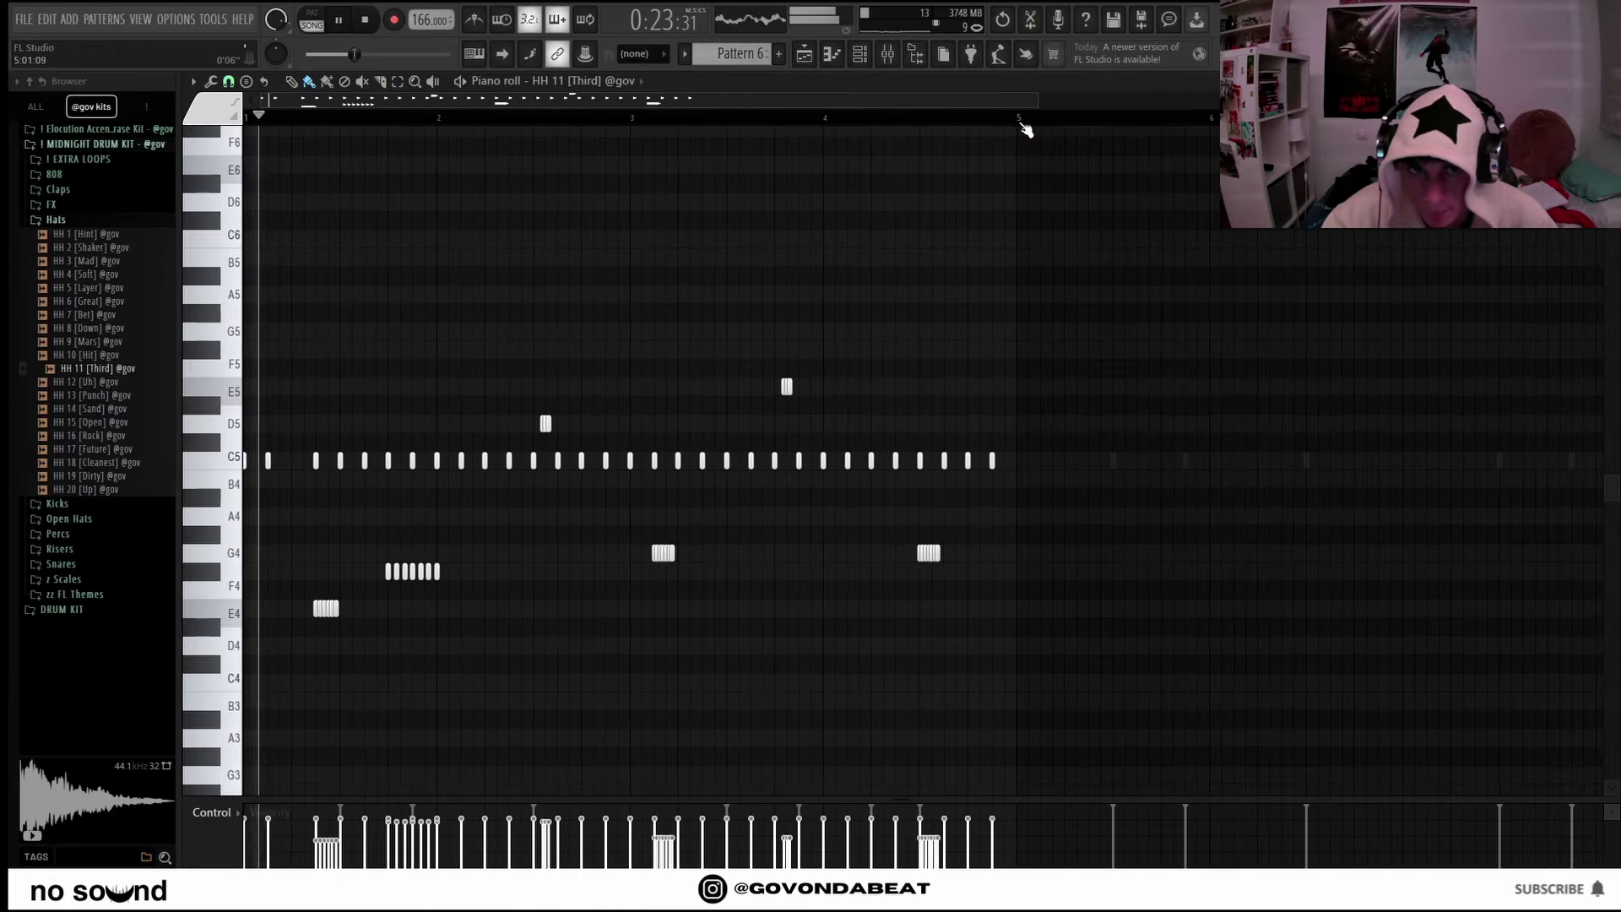
{"action": "scroll", "coordinate": [913, 436], "scroll_direction": "up", "scroll_amount": 4}
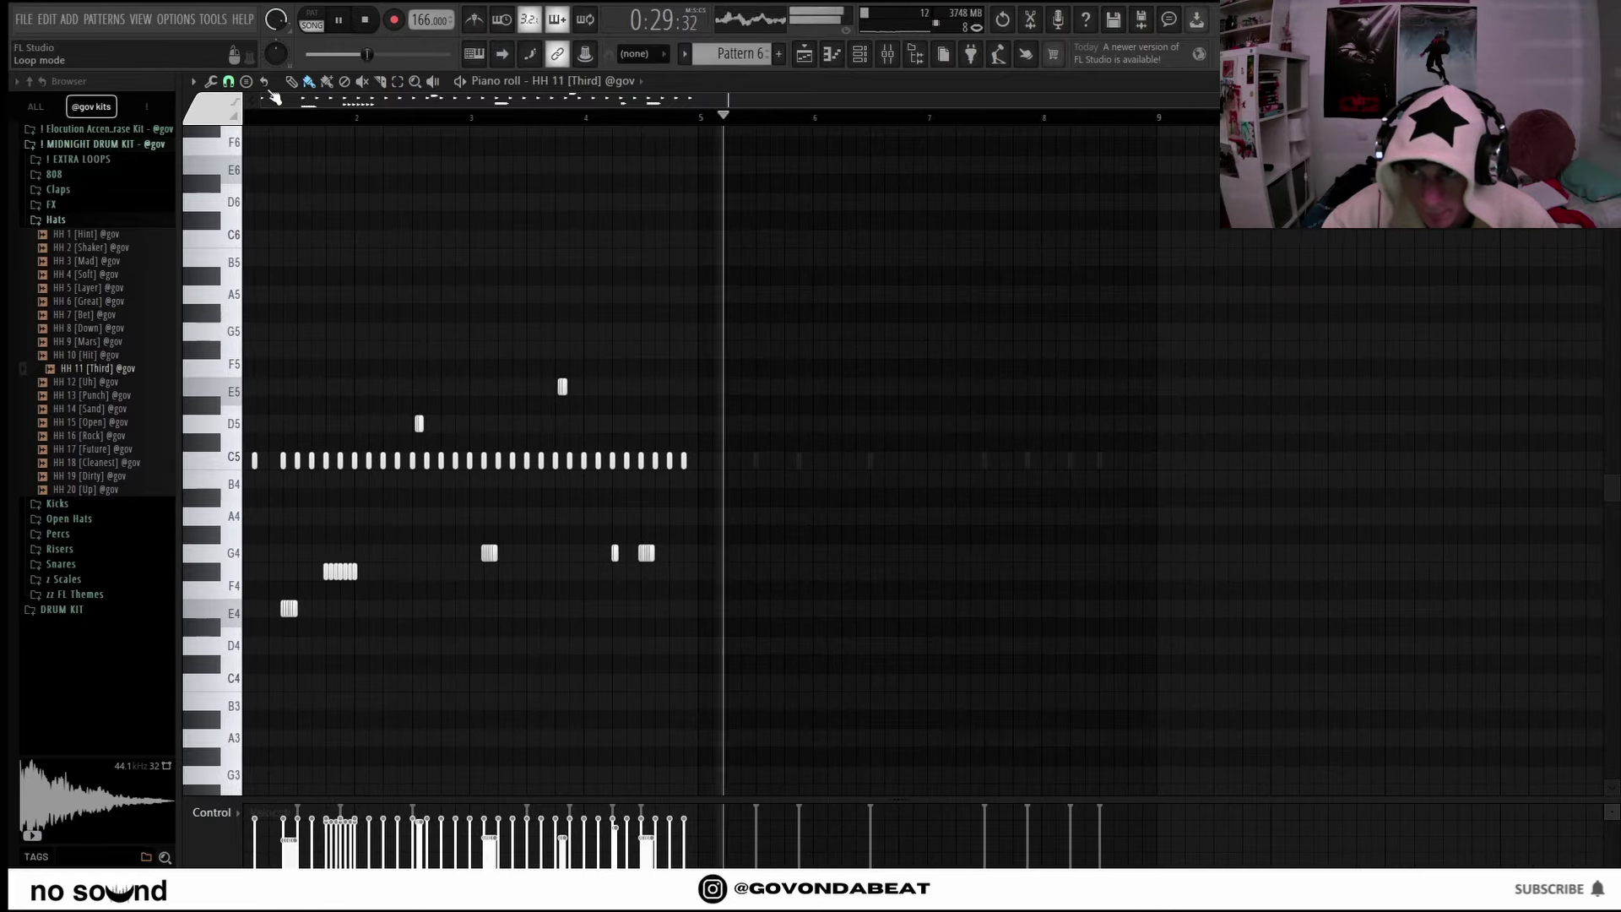
Change the snap setting and duplicate the four-bar hi-hat part with its rolls into bars 5–8.
{"action": "left_click", "coordinate": [228, 82]}
{"action": "left_click", "coordinate": [266, 303]}
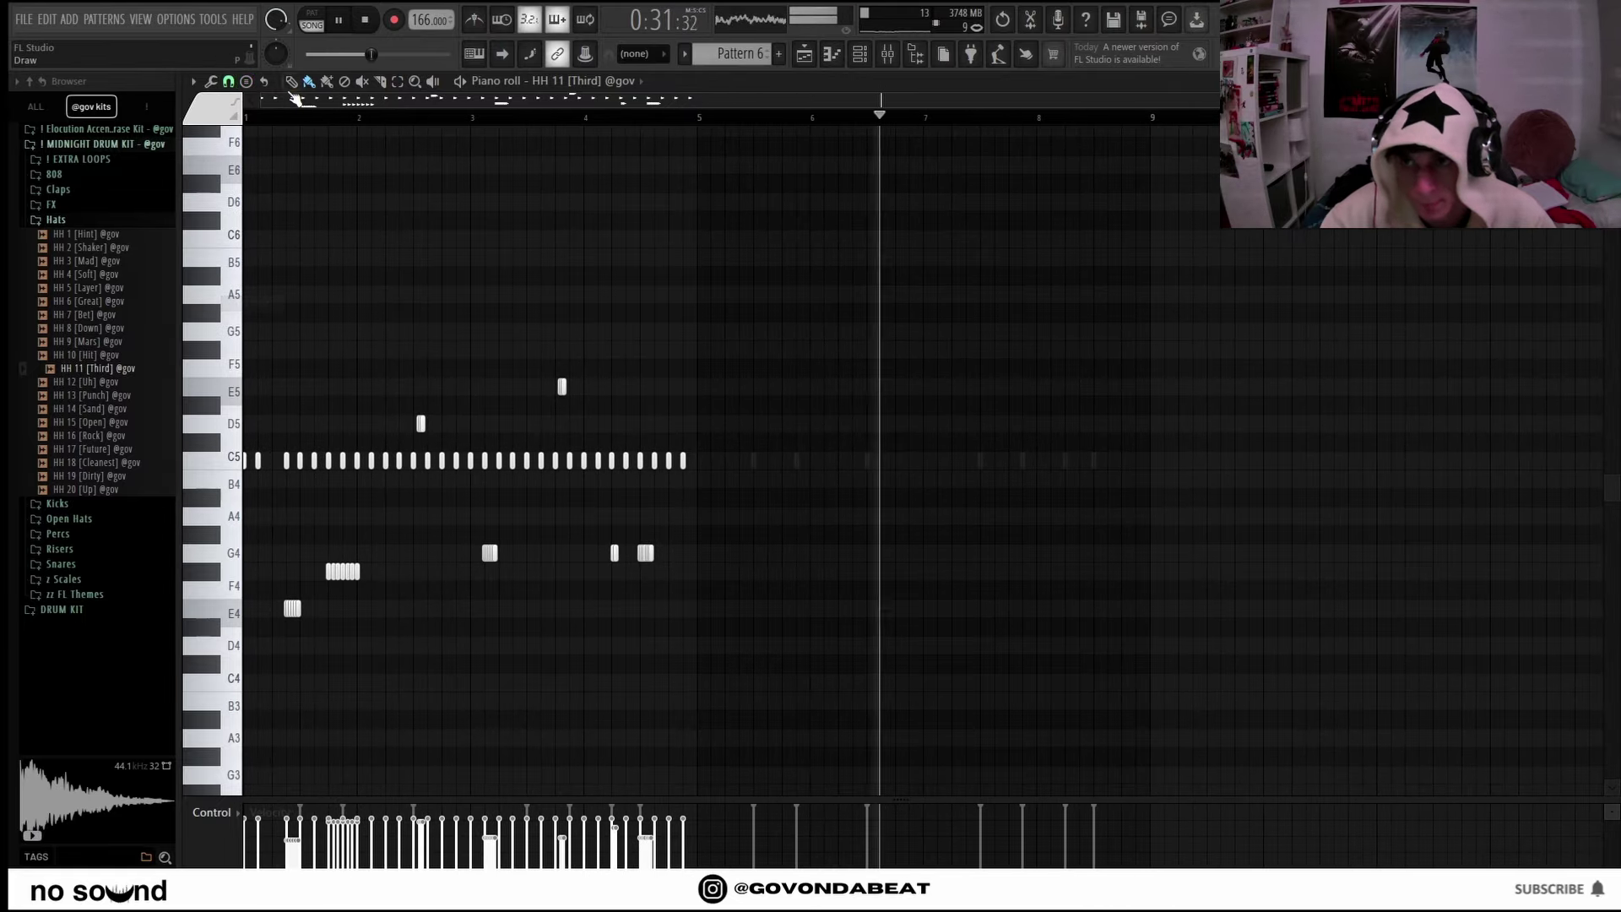
{"action": "key", "text": "ctrl+a"}
{"action": "key", "text": "ctrl+b"}
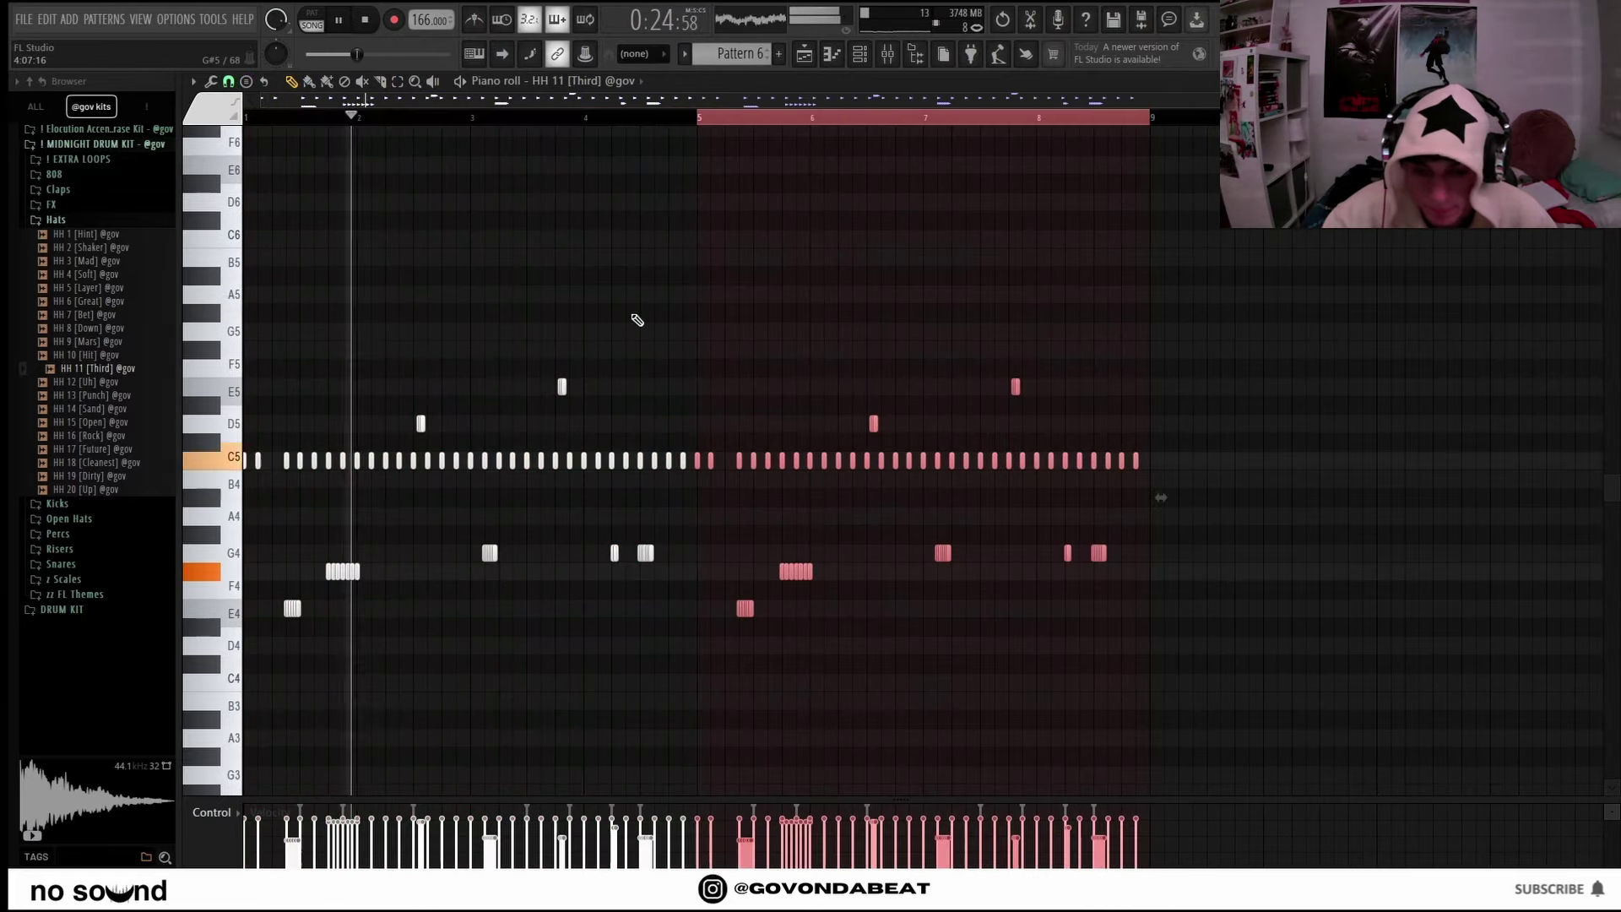
{"action": "key", "text": "ctrl+d"}
Add Snare 8 [Kmt] from the kit's Snares folder as a new channel and play the loop.
{"action": "left_click", "coordinate": [860, 53]}
{"action": "left_click", "coordinate": [80, 221]}
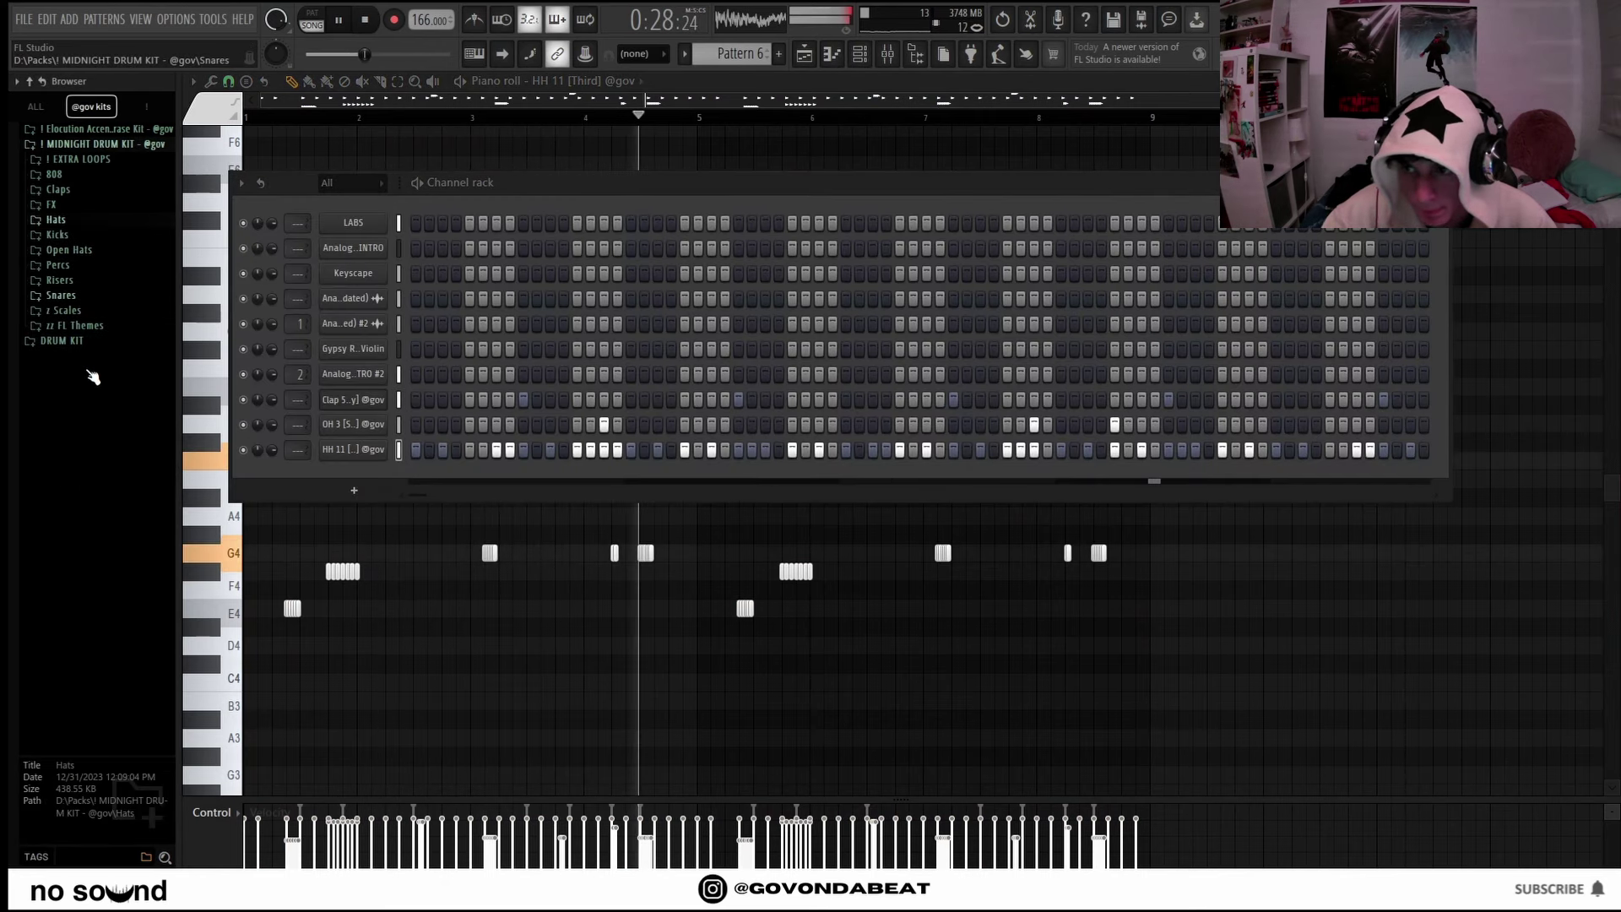
{"action": "left_click", "coordinate": [87, 368]}
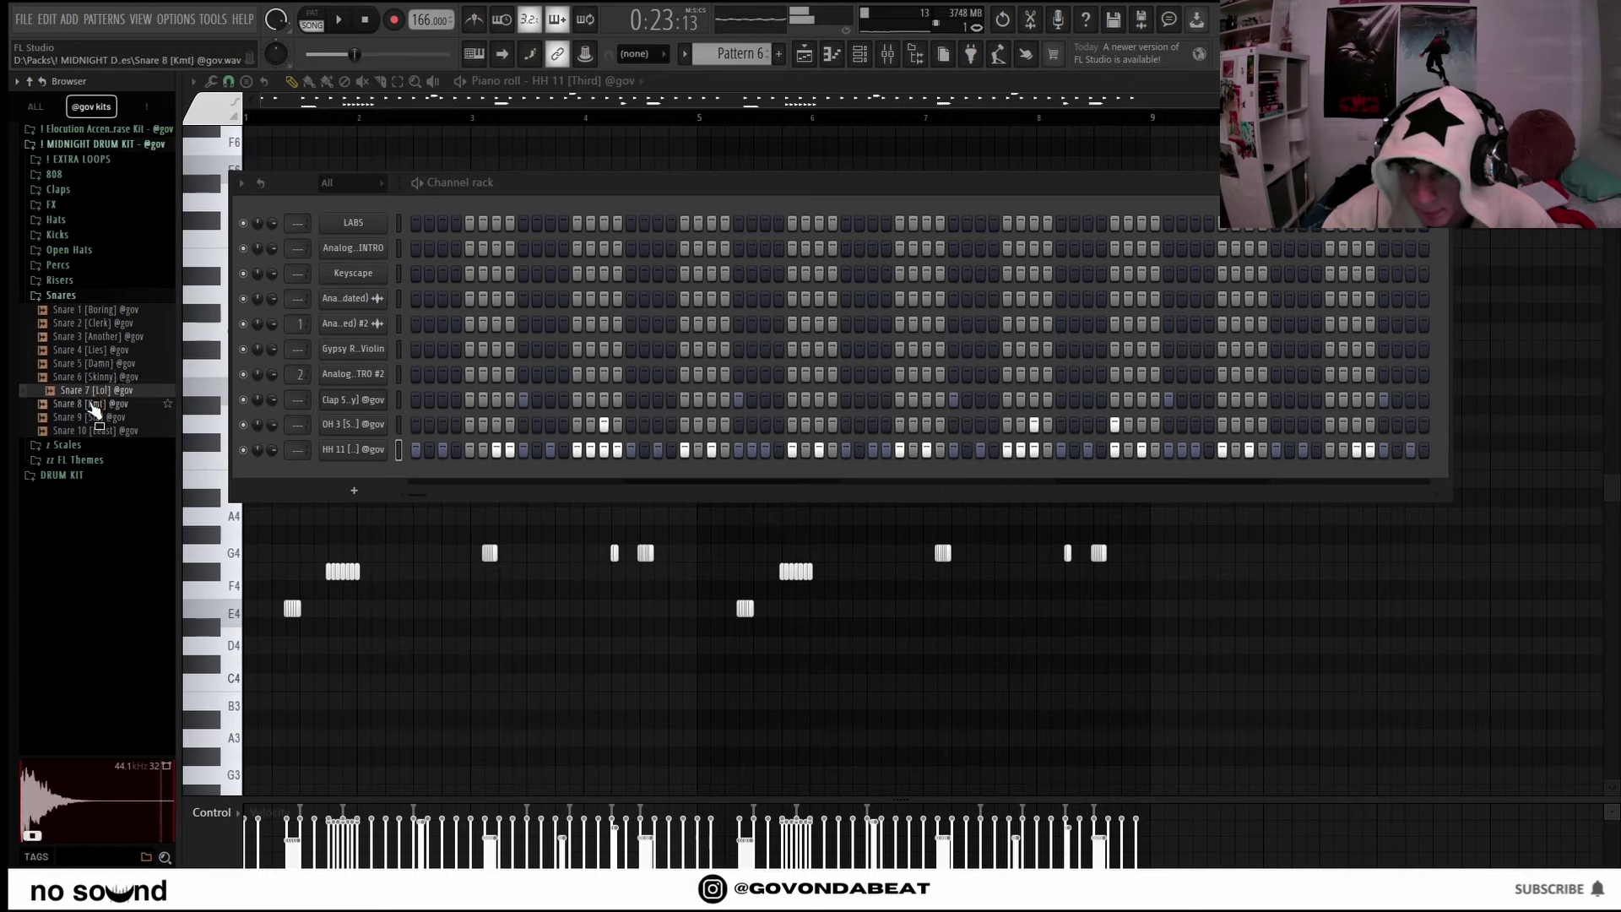
{"action": "left_click_drag", "start_coordinate": [342, 474], "coordinate": [346, 477]}
{"action": "key", "text": "space"}
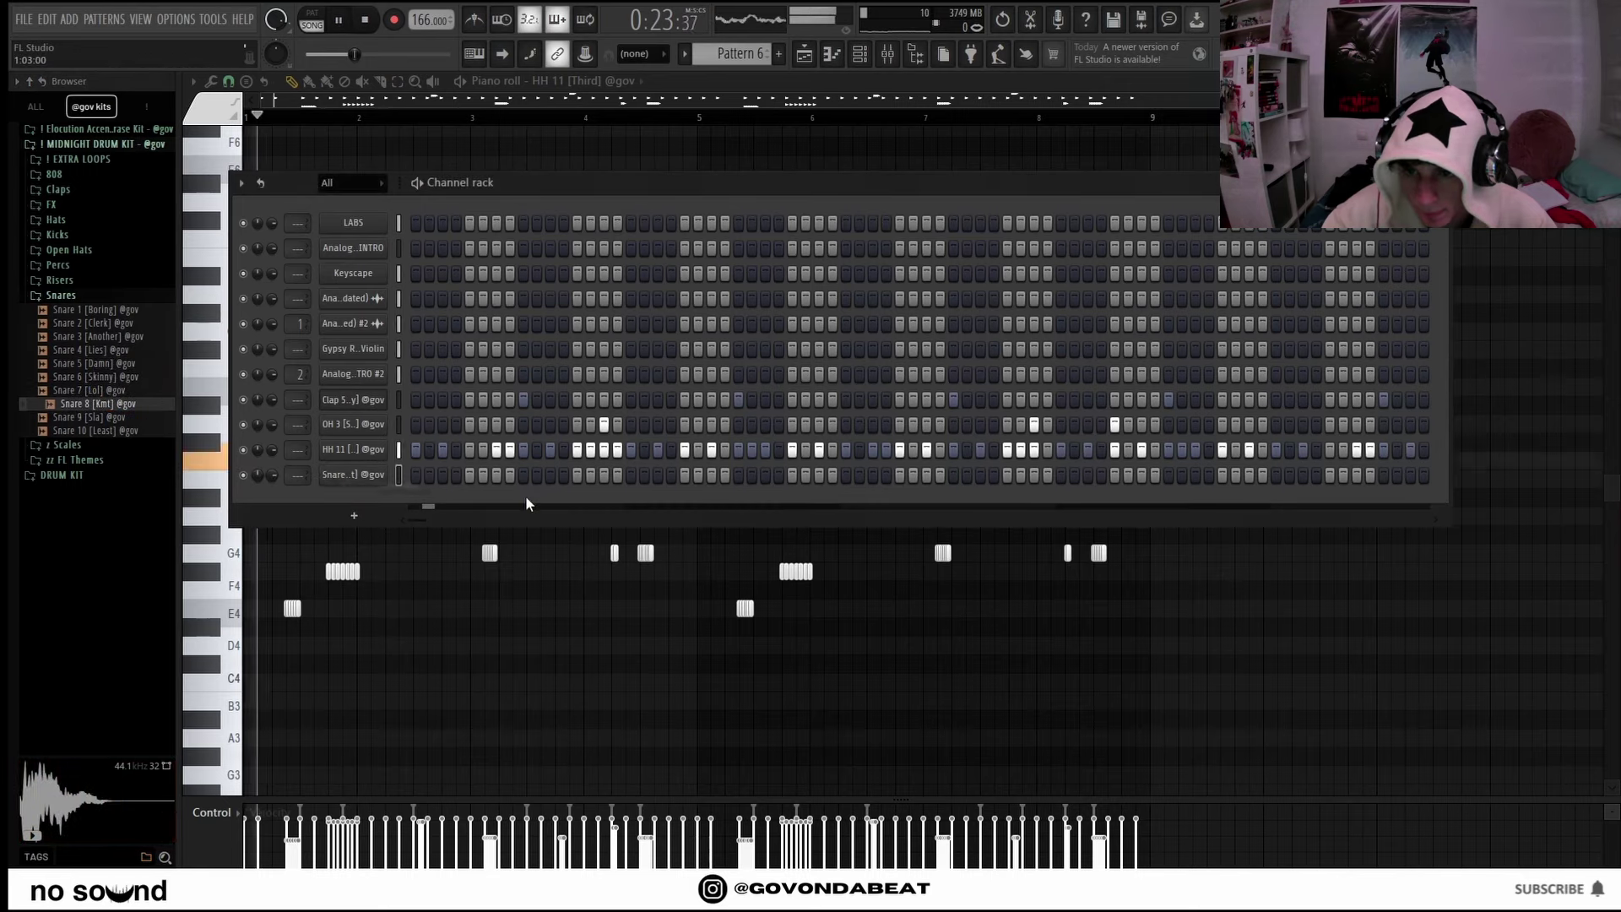
Place a Snare 8 [Kmt] hit in bar 1 and add syncopated C5 hits across the eight bars in the piano roll.
{"action": "left_click", "coordinate": [550, 475]}
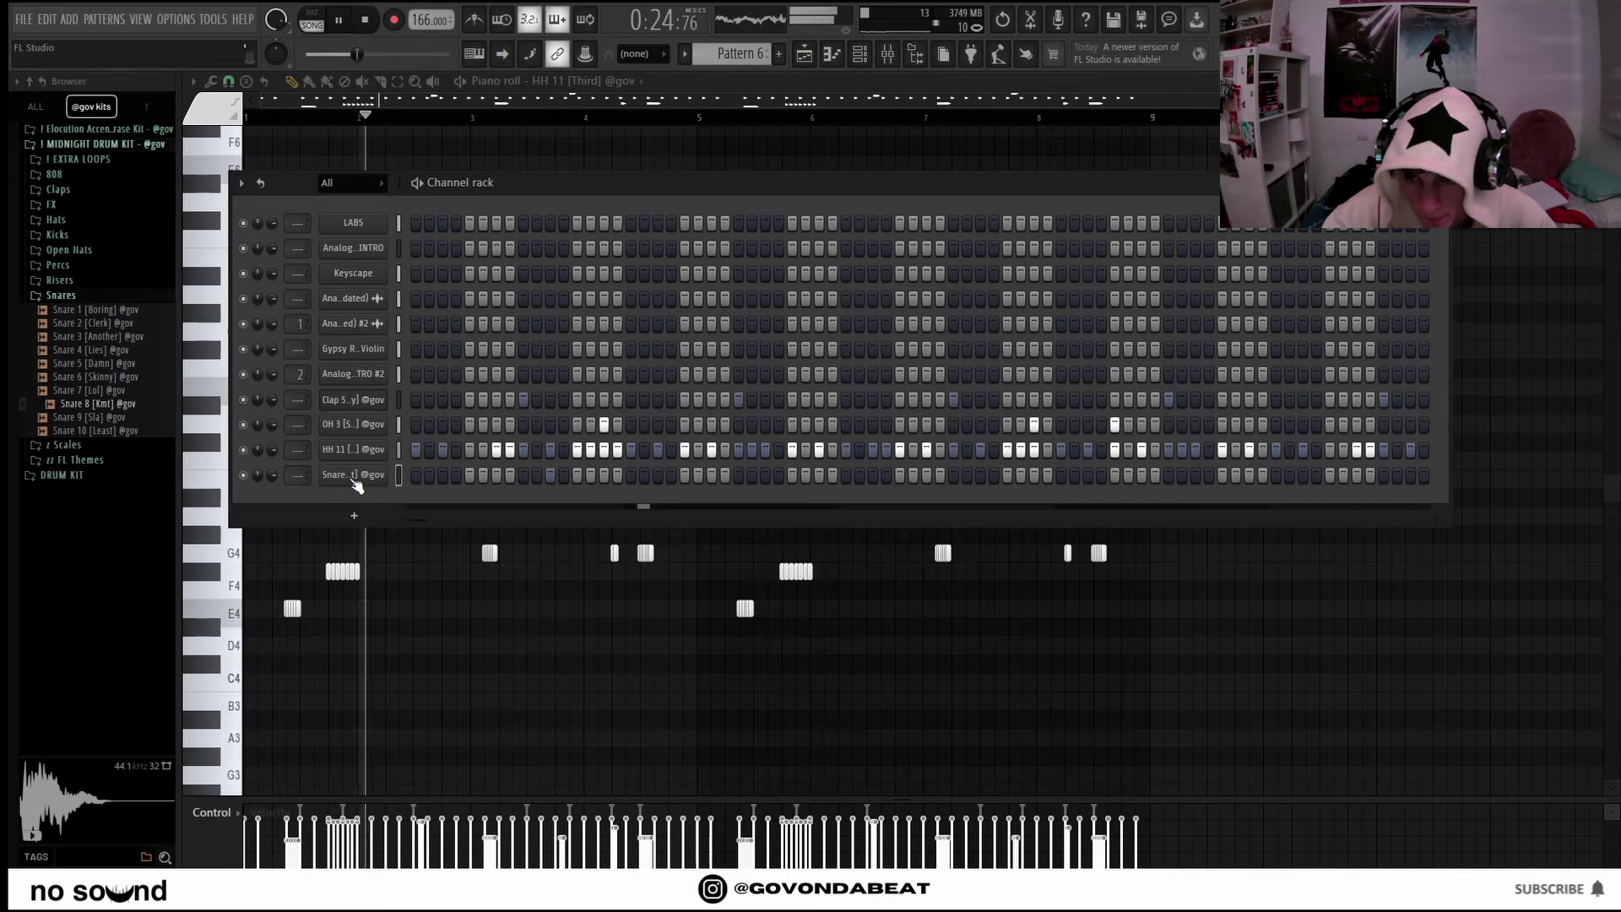
{"action": "right_click", "coordinate": [355, 476]}
{"action": "left_click", "coordinate": [471, 495]}
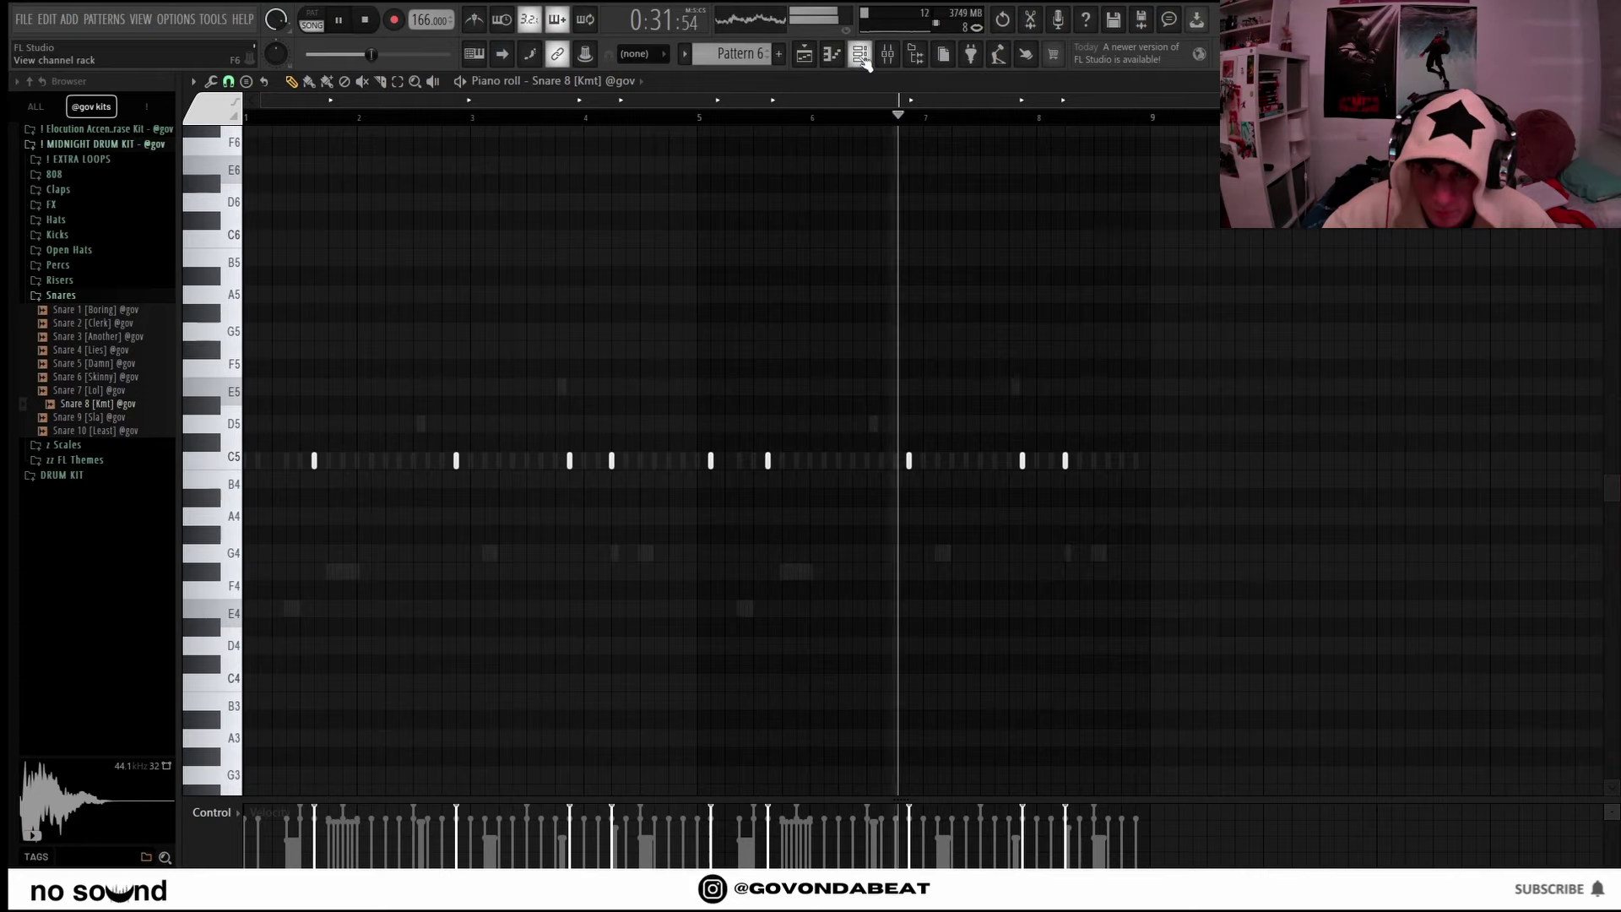
Add 808 7 [Hard] from the 808 folder and place short E7 notes in bars 1 and 2.
{"action": "key", "text": "F6"}
{"action": "left_click", "coordinate": [75, 297]}
{"action": "left_click", "coordinate": [93, 173]}
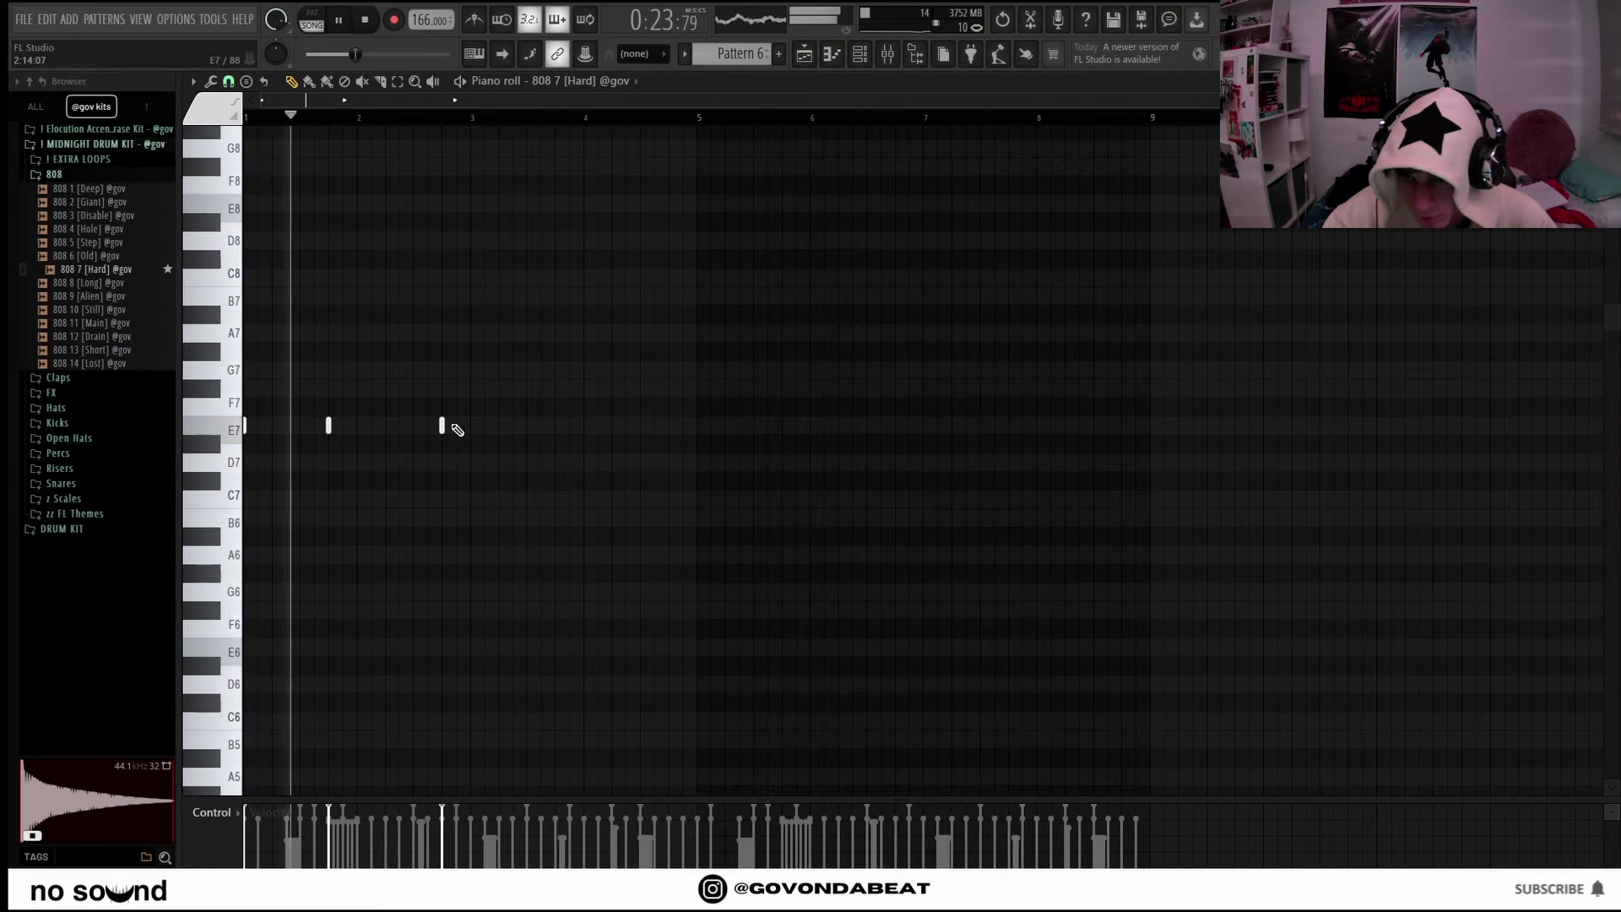
{"action": "left_click", "coordinate": [457, 425]}
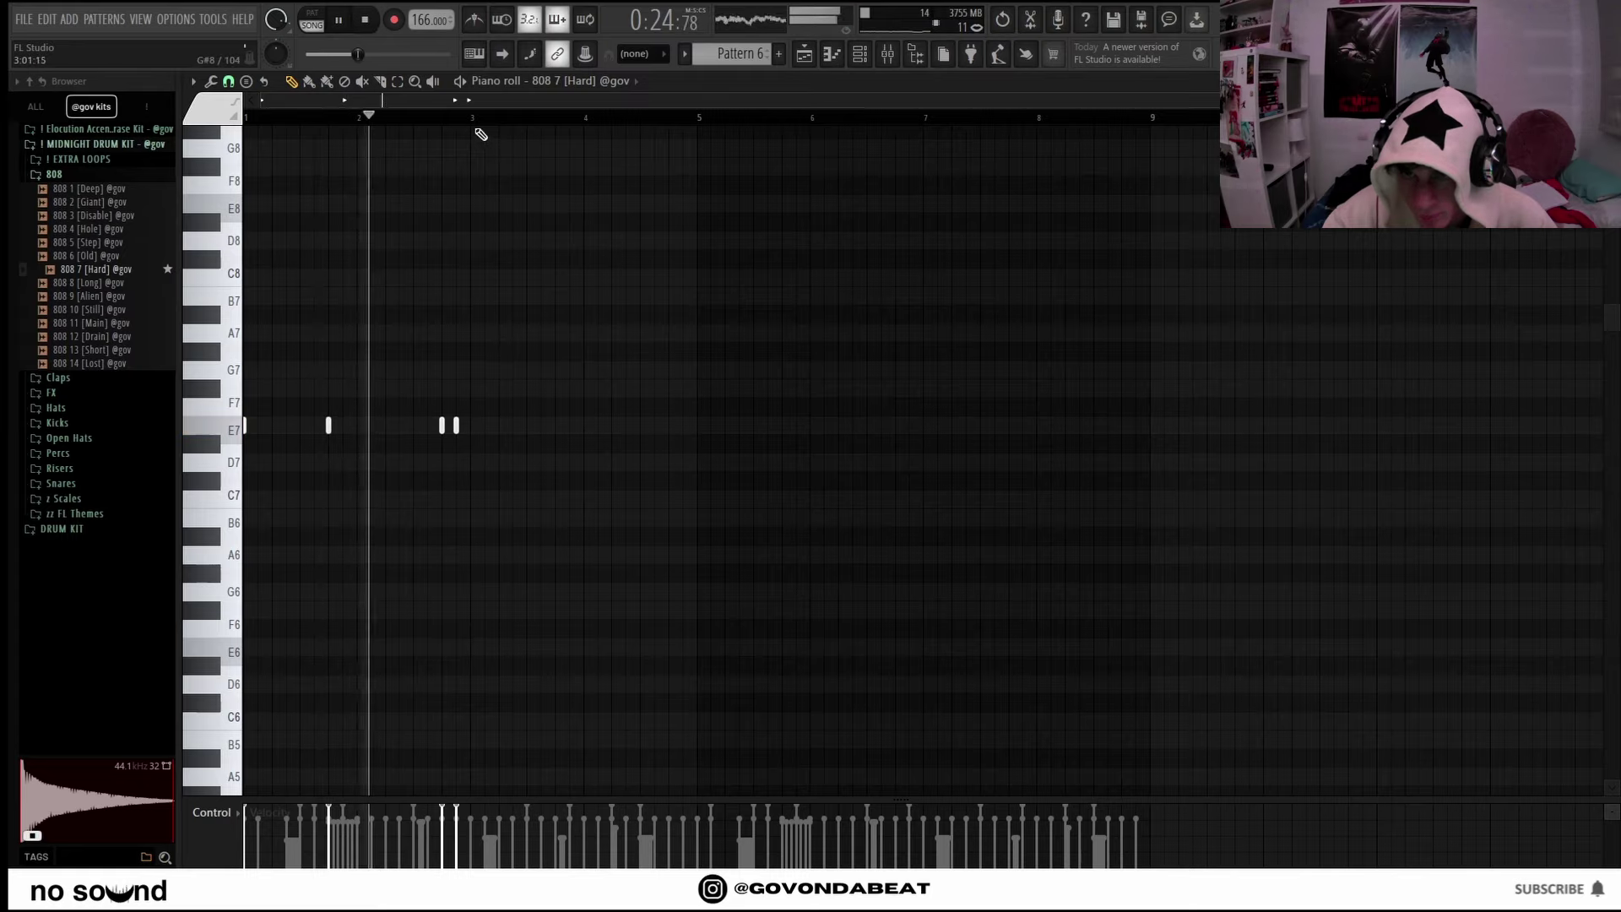
Duplicate the two-bar 808 part into bars 3–4 and play the loop.
{"action": "left_click_drag", "start_coordinate": [474, 118], "coordinate": [13, 211]}
{"action": "key", "text": "ctrl+b"}
{"action": "key", "text": "ctrl+d"}
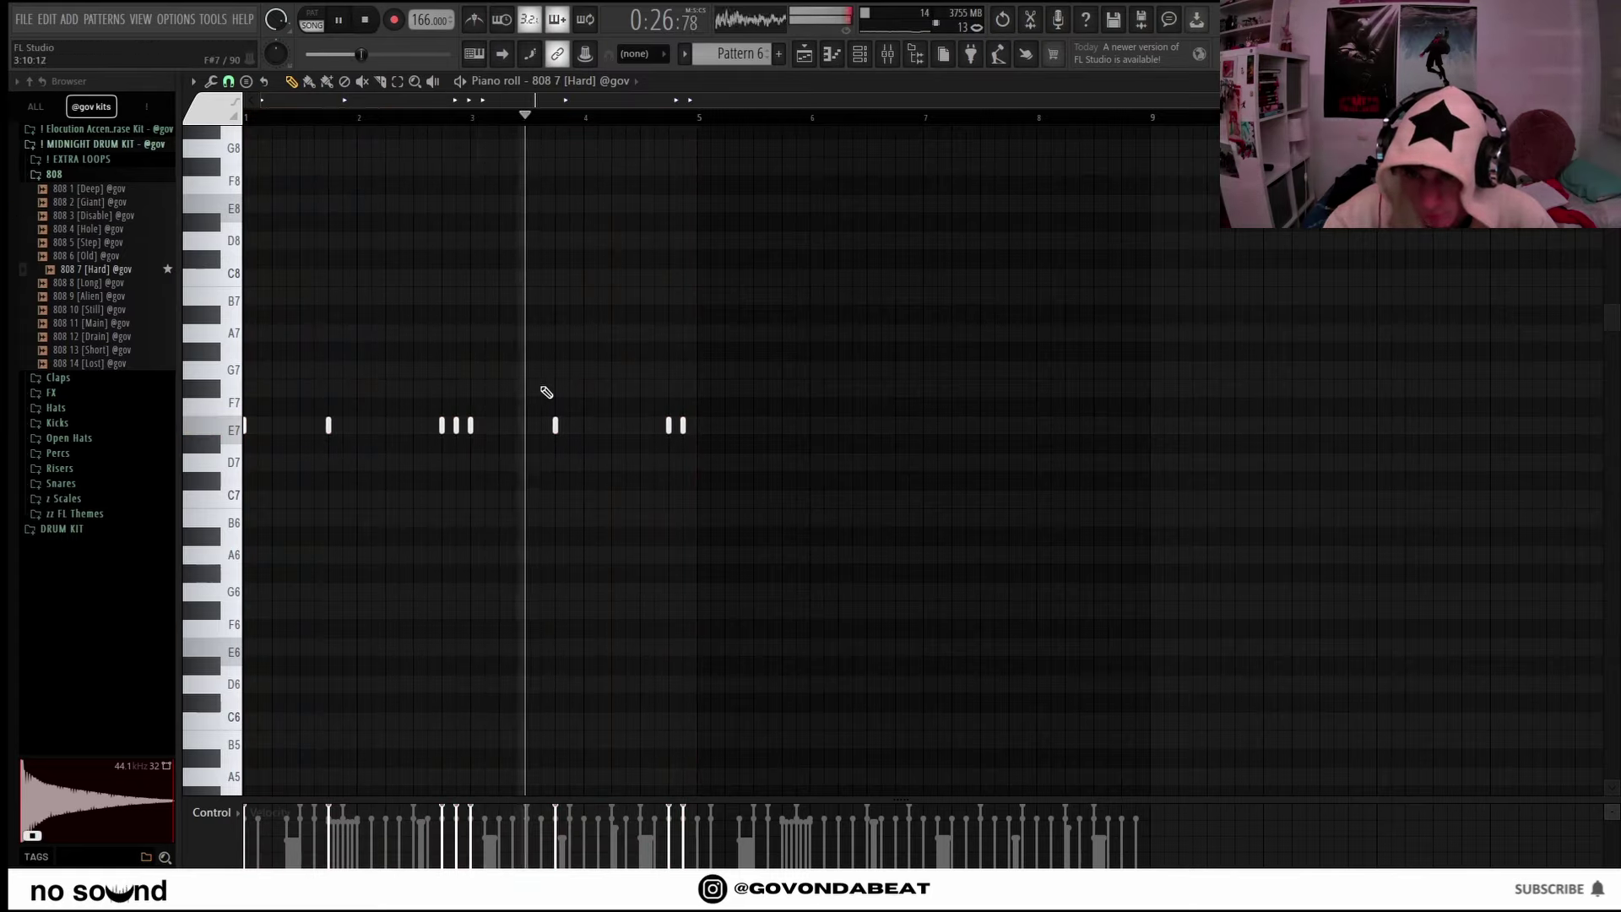
{"action": "key", "text": "space"}
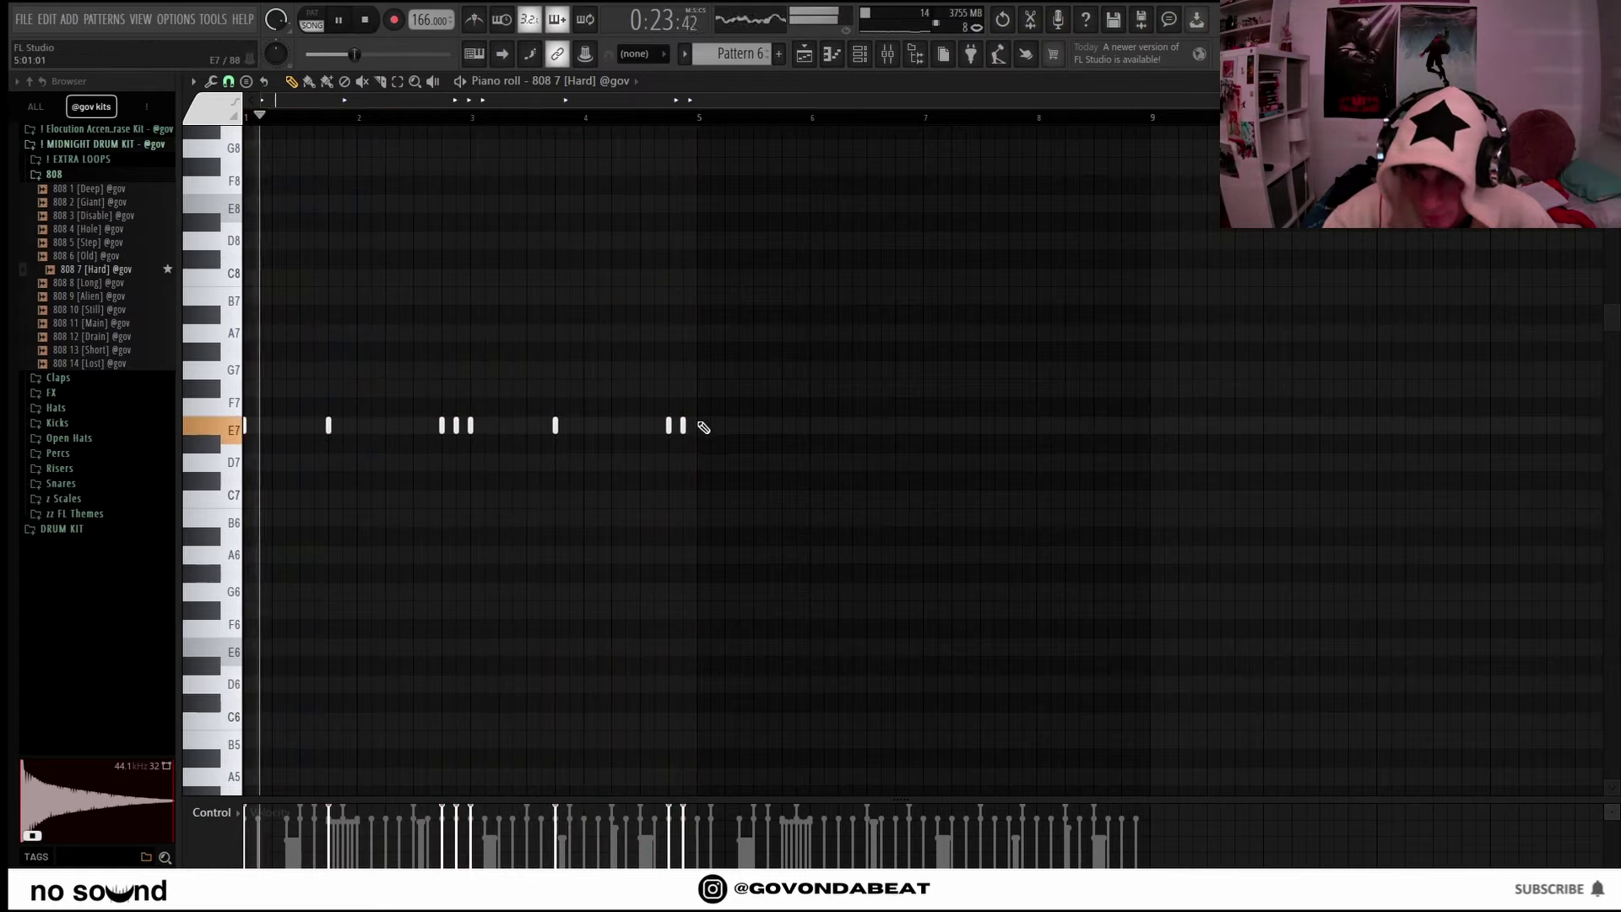
Duplicate the four-bar 808 part into bars 5–8 and extend all the notes to legato.
{"action": "left_click_drag", "start_coordinate": [698, 118], "coordinate": [33, 200]}
{"action": "key", "text": "ctrl+b"}
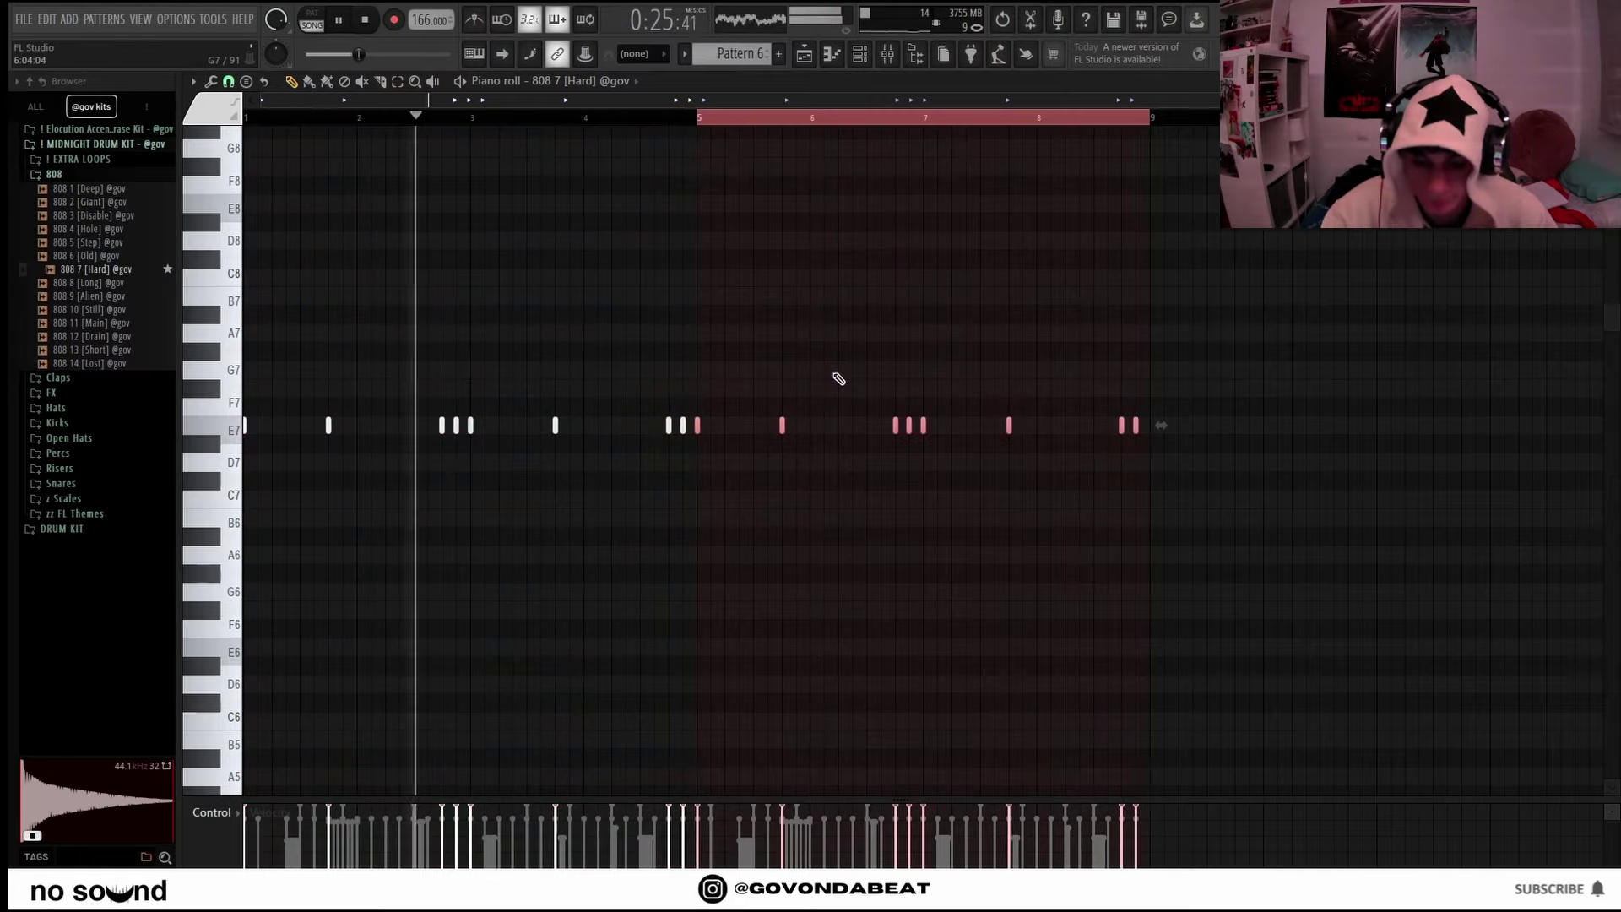
{"action": "key", "text": "ctrl+d"}
{"action": "key", "text": "ctrl+l"}
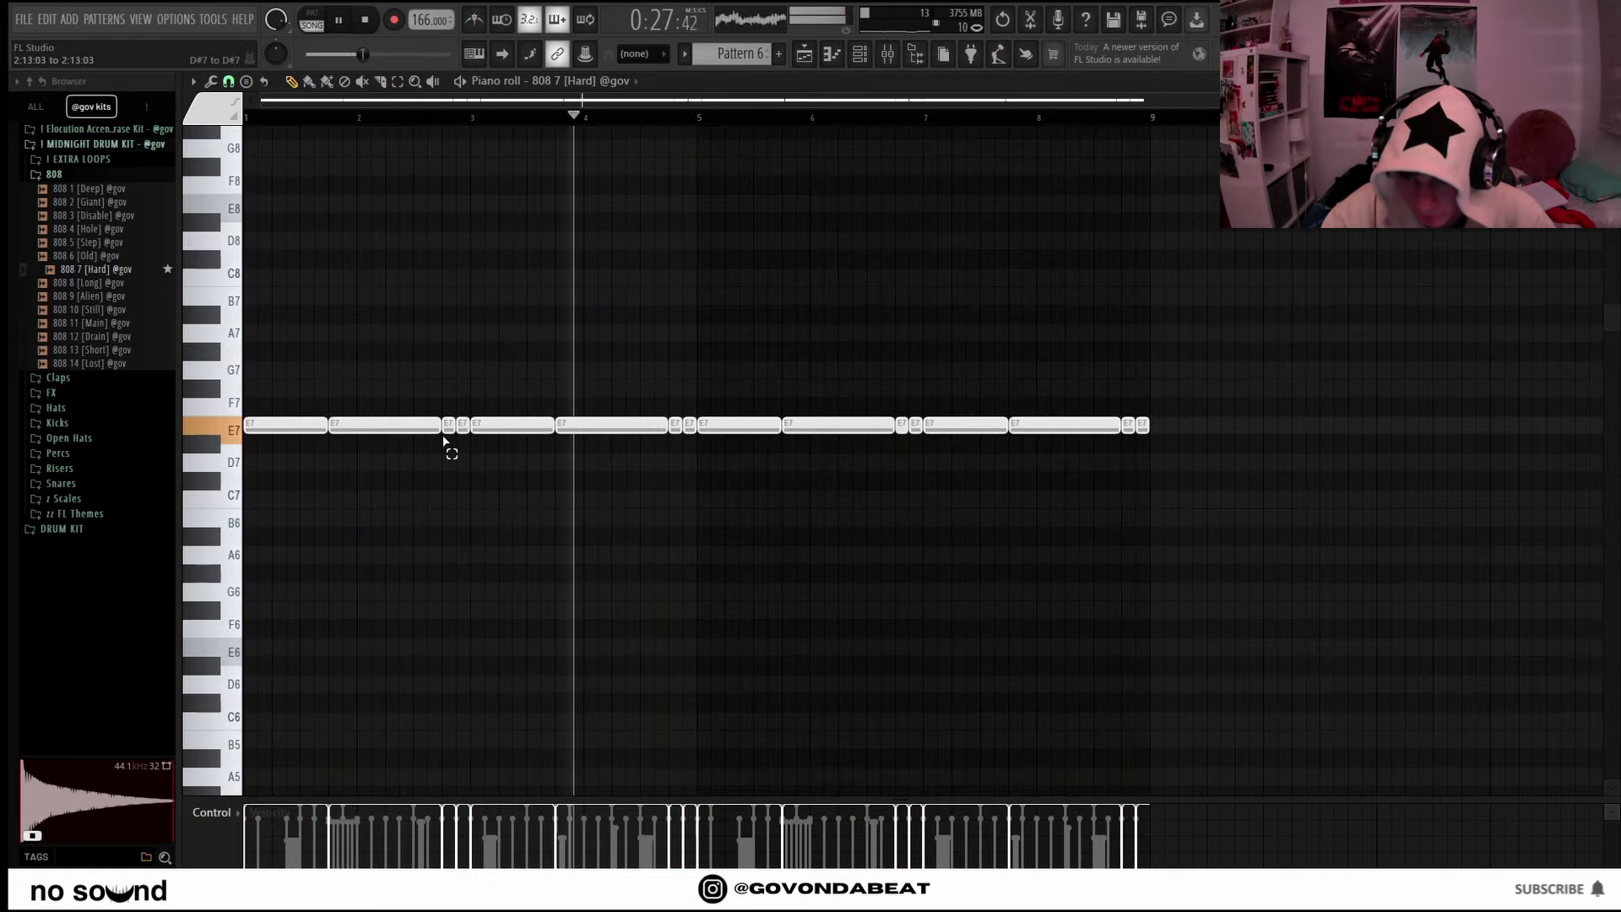
Raise the two short 808 notes at the end of bar 2 by one octave to E8.
{"action": "left_click_drag", "start_coordinate": [443, 439], "coordinate": [461, 414]}
{"action": "key", "text": "ctrl+Up"}
{"action": "key", "text": "ctrl+d"}
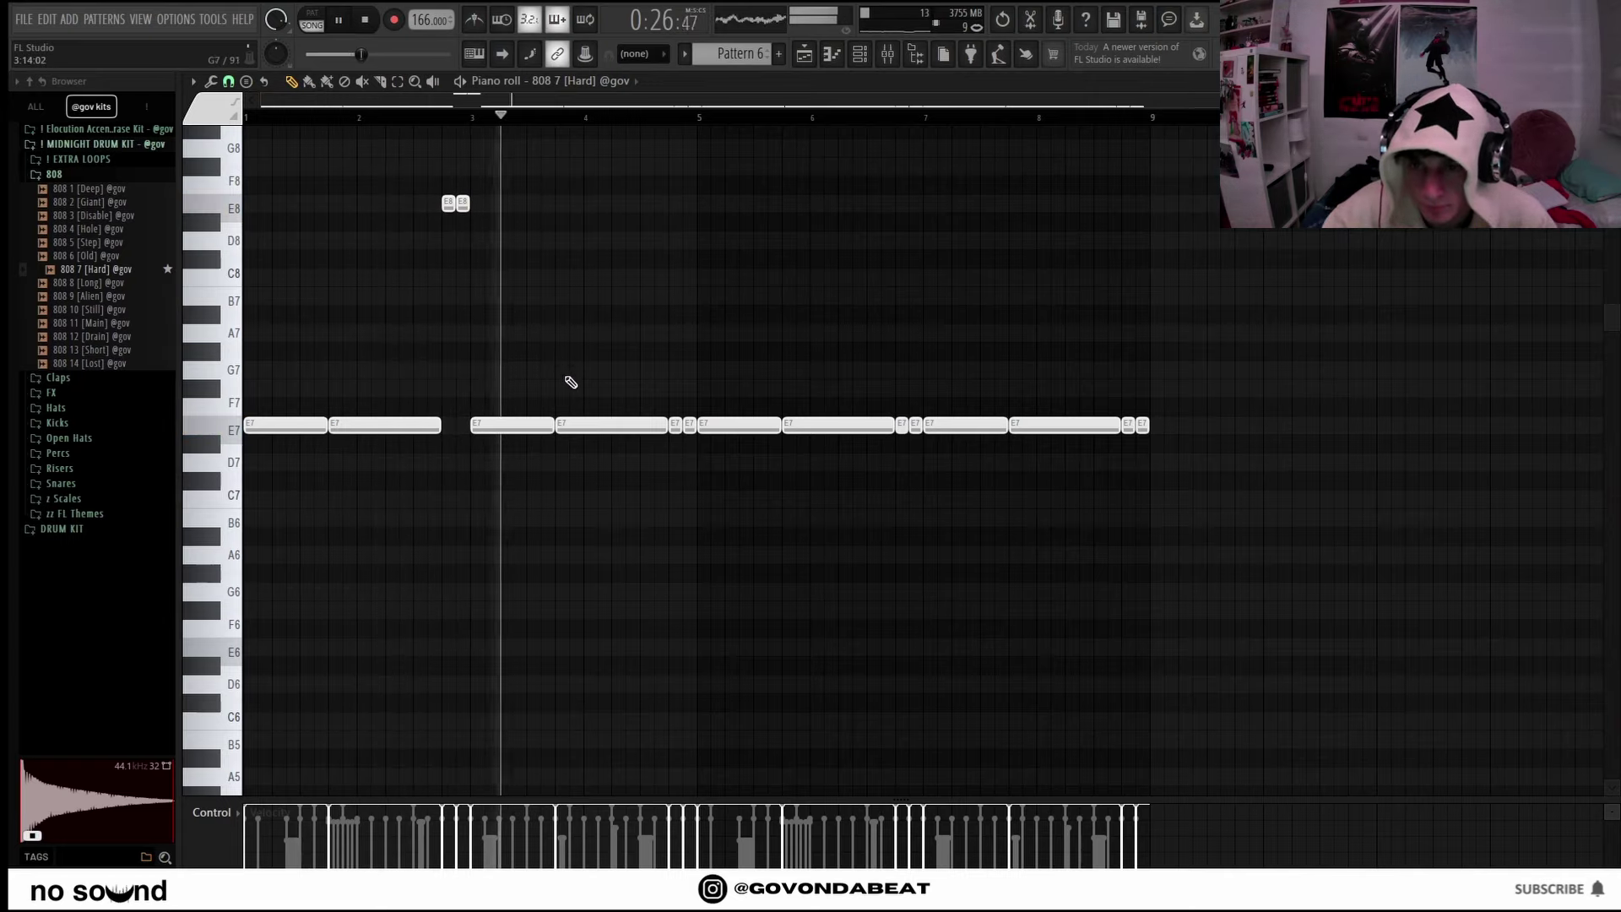
Shorten the last long 808 note before bar 4's ending, add another E7 after it, and raise bar 4's two short notes to E8.
{"action": "left_click_drag", "start_coordinate": [668, 427], "coordinate": [607, 432]}
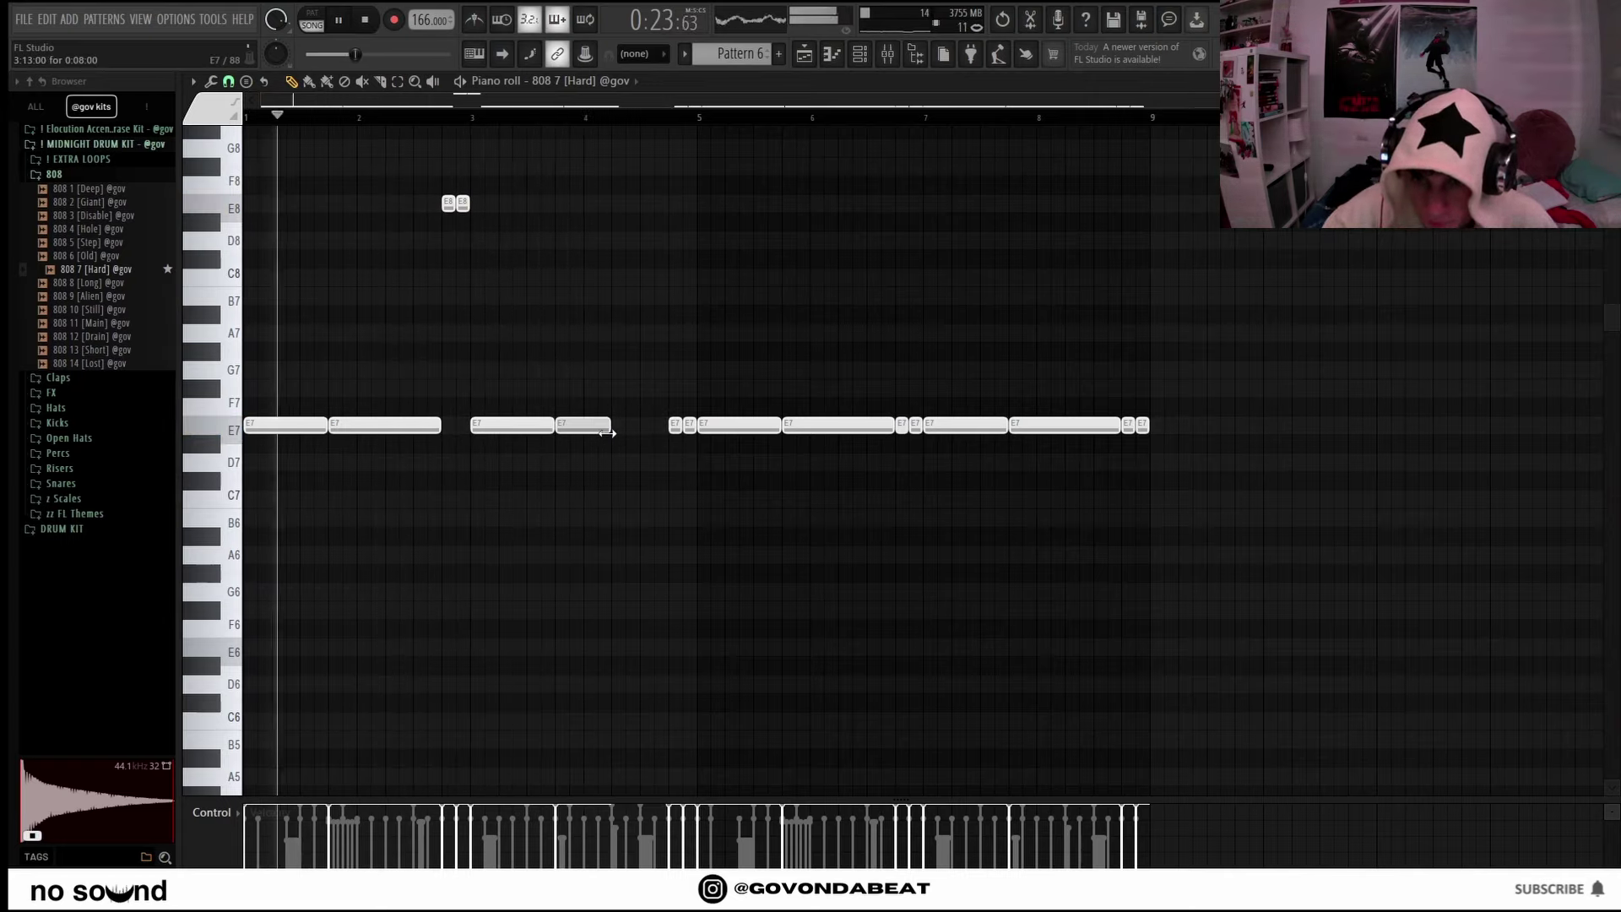
{"action": "left_click", "coordinate": [630, 425]}
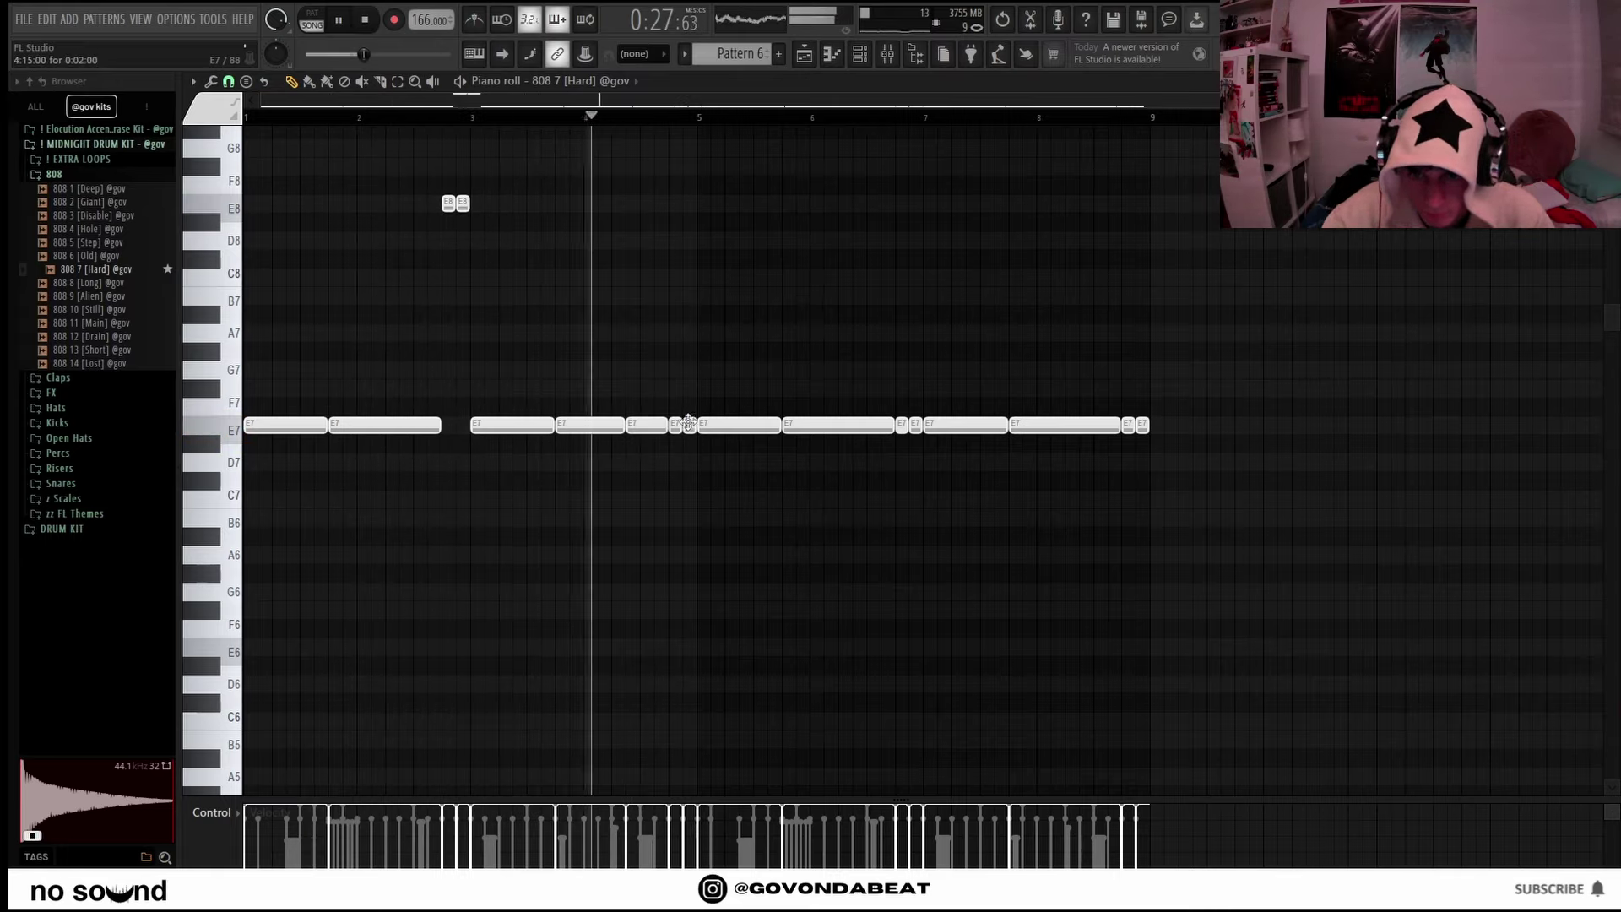
{"action": "left_click_drag", "start_coordinate": [689, 418], "coordinate": [677, 446]}
{"action": "key", "text": "ctrl+Up"}
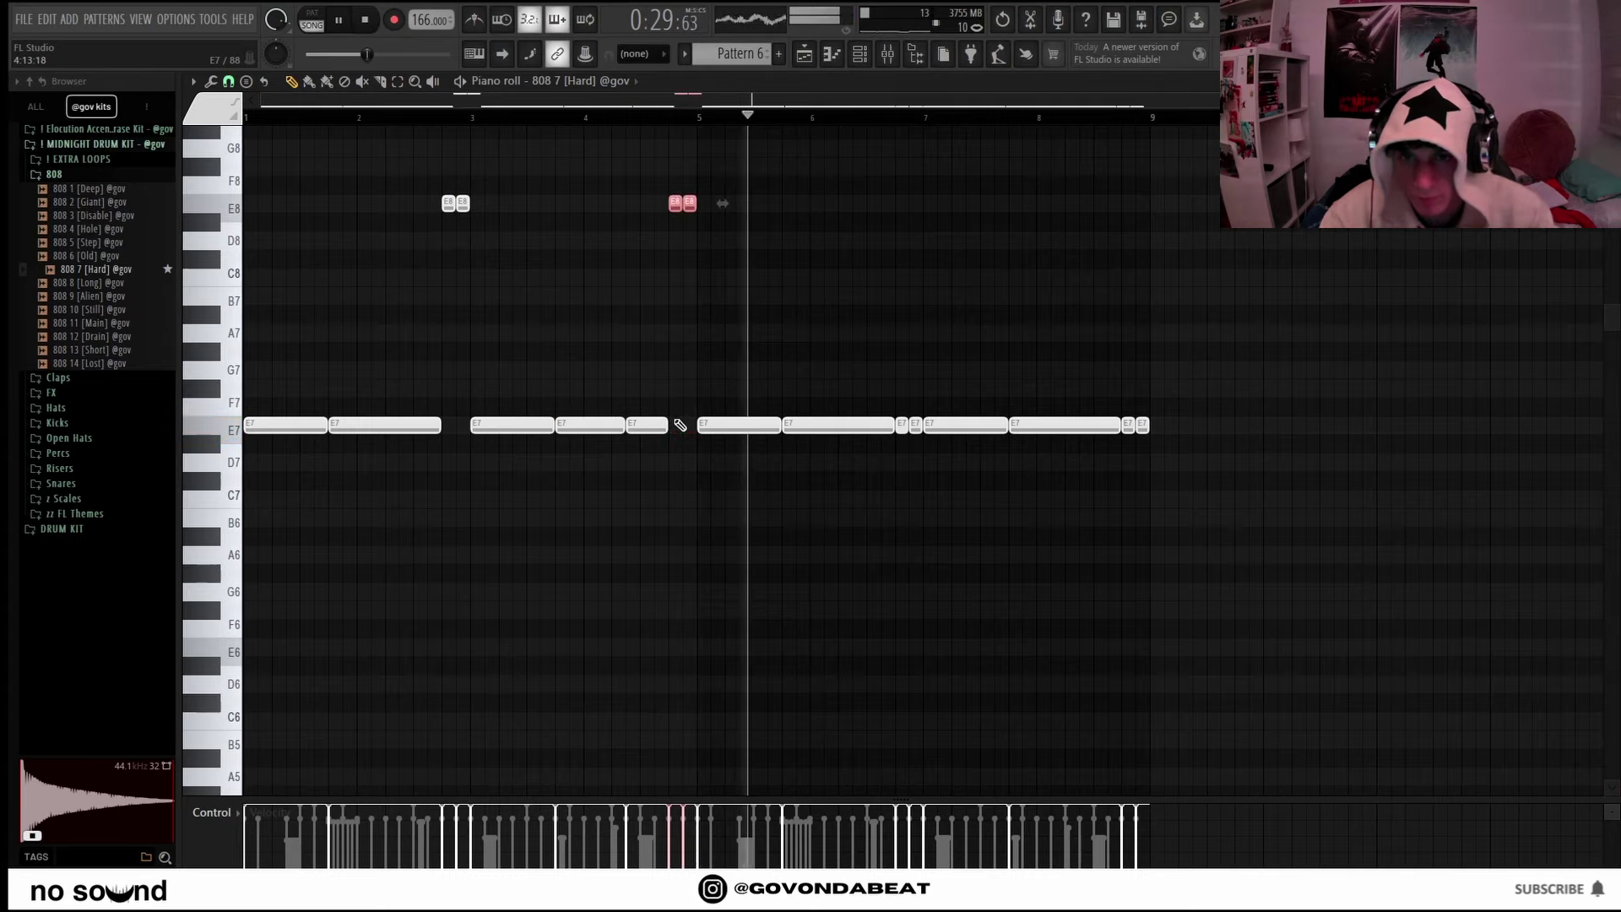
Chop the last E8 note of bar 4 into a fast roll with the chopper's default pattern and give it rising velocities.
{"action": "left_click", "coordinate": [691, 204]}
{"action": "key", "text": "alt+u"}
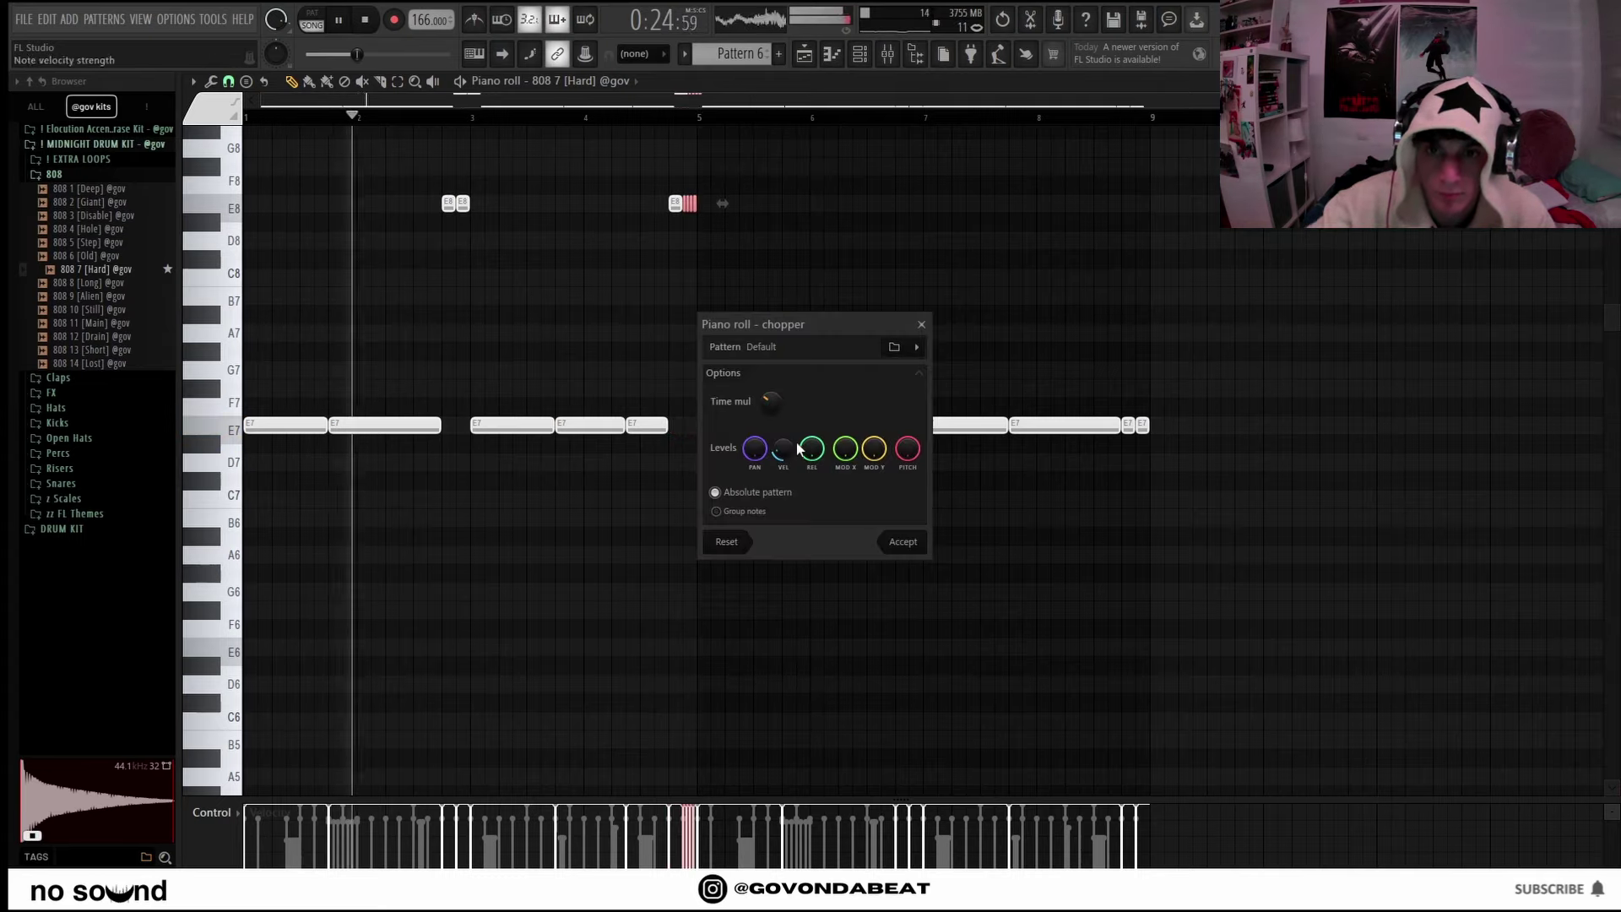
{"action": "left_click", "coordinate": [895, 540]}
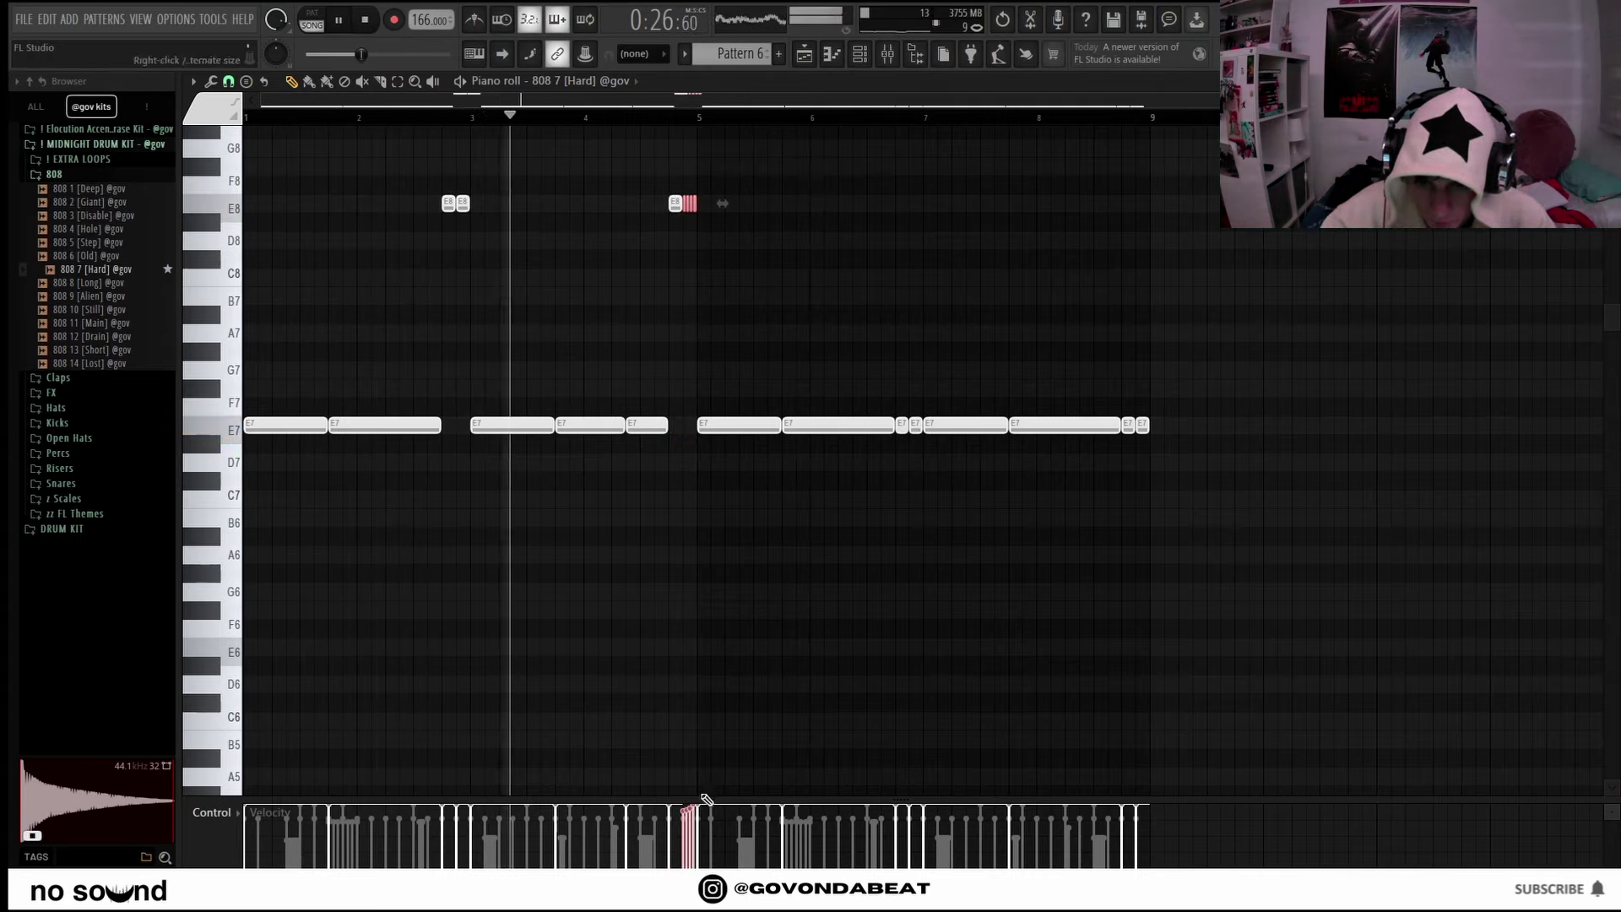
{"action": "left_click", "coordinate": [851, 535]}
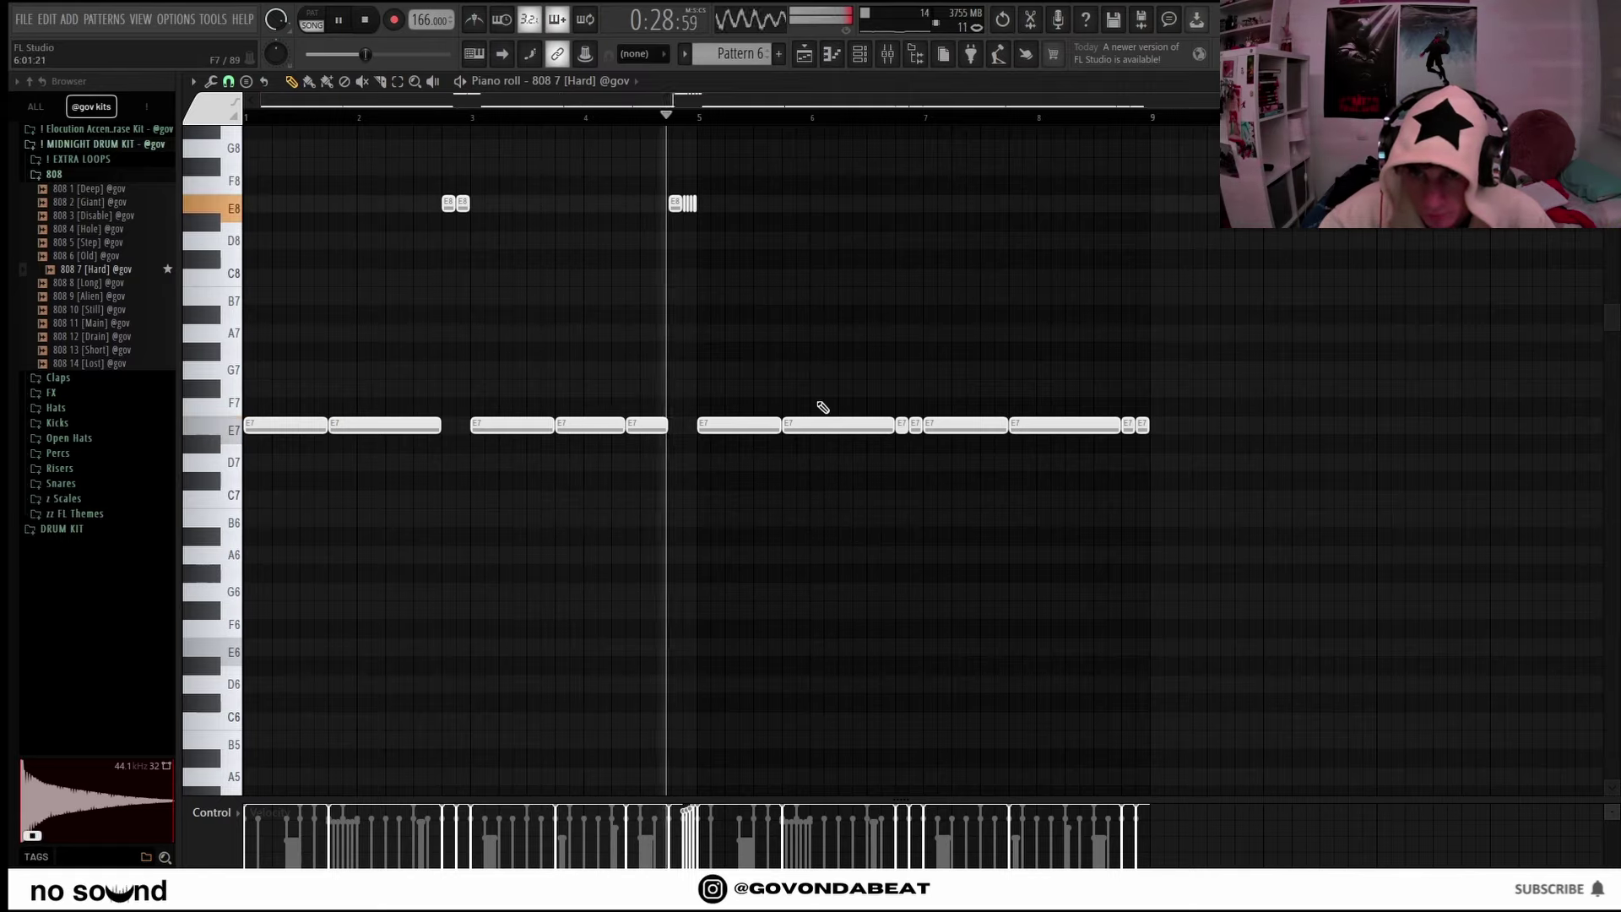
Lower the two short 808 notes at the end of bar 6 to D7.
{"action": "left_click", "coordinate": [910, 426], "text": "ctrl"}
{"action": "key", "text": "shift+Down"}
{"action": "key", "text": "shift+Down"}
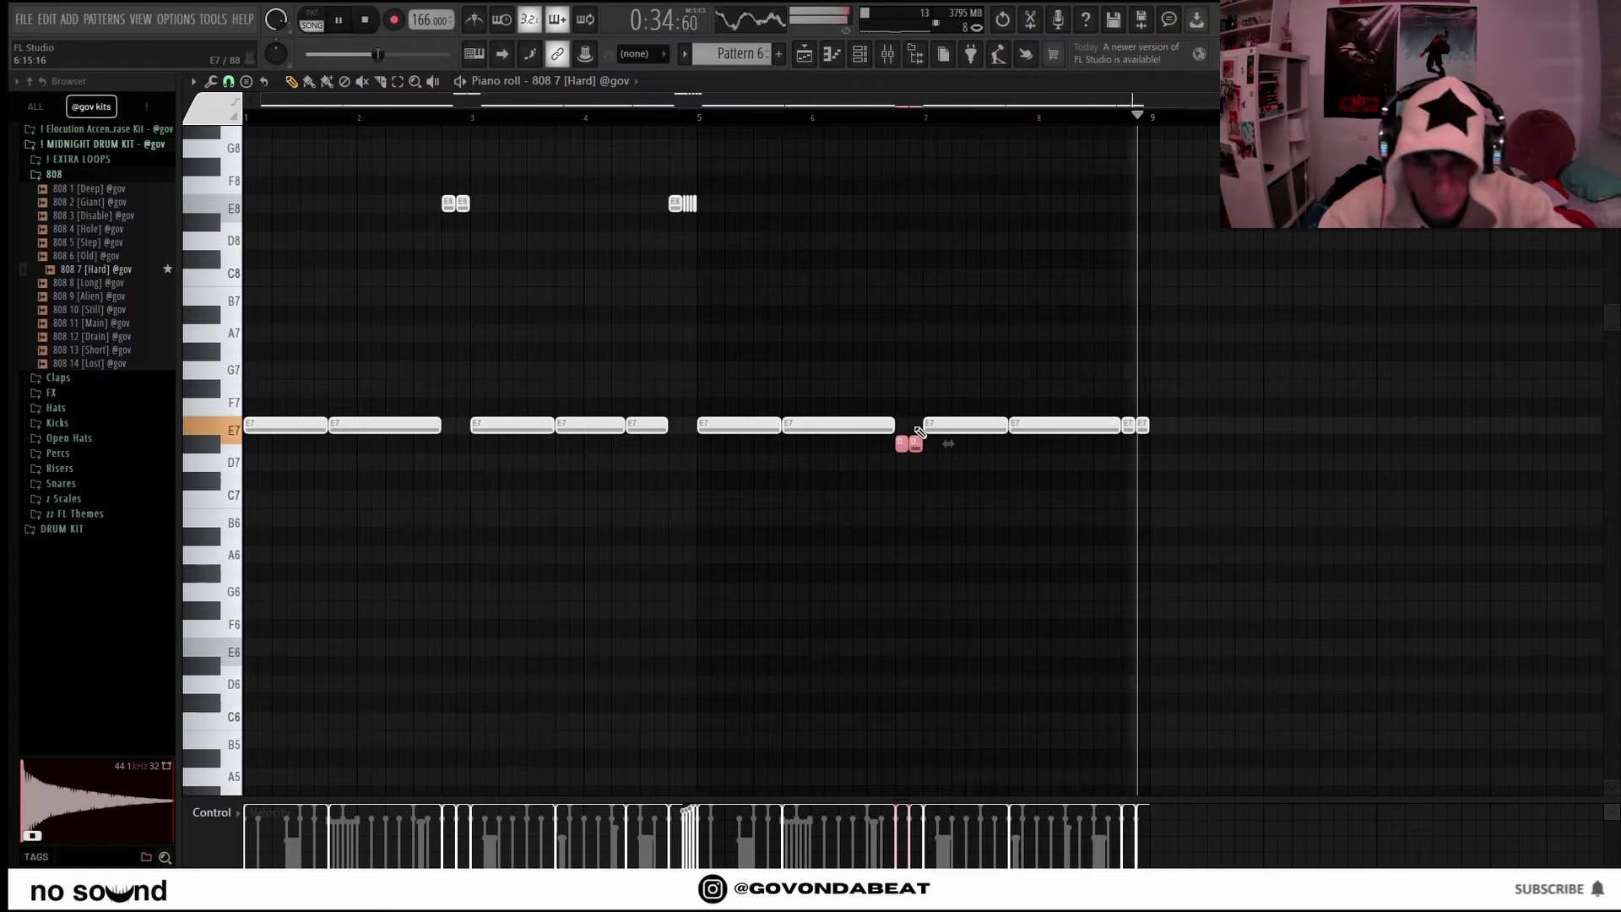
{"action": "key", "text": "ctrl+d"}
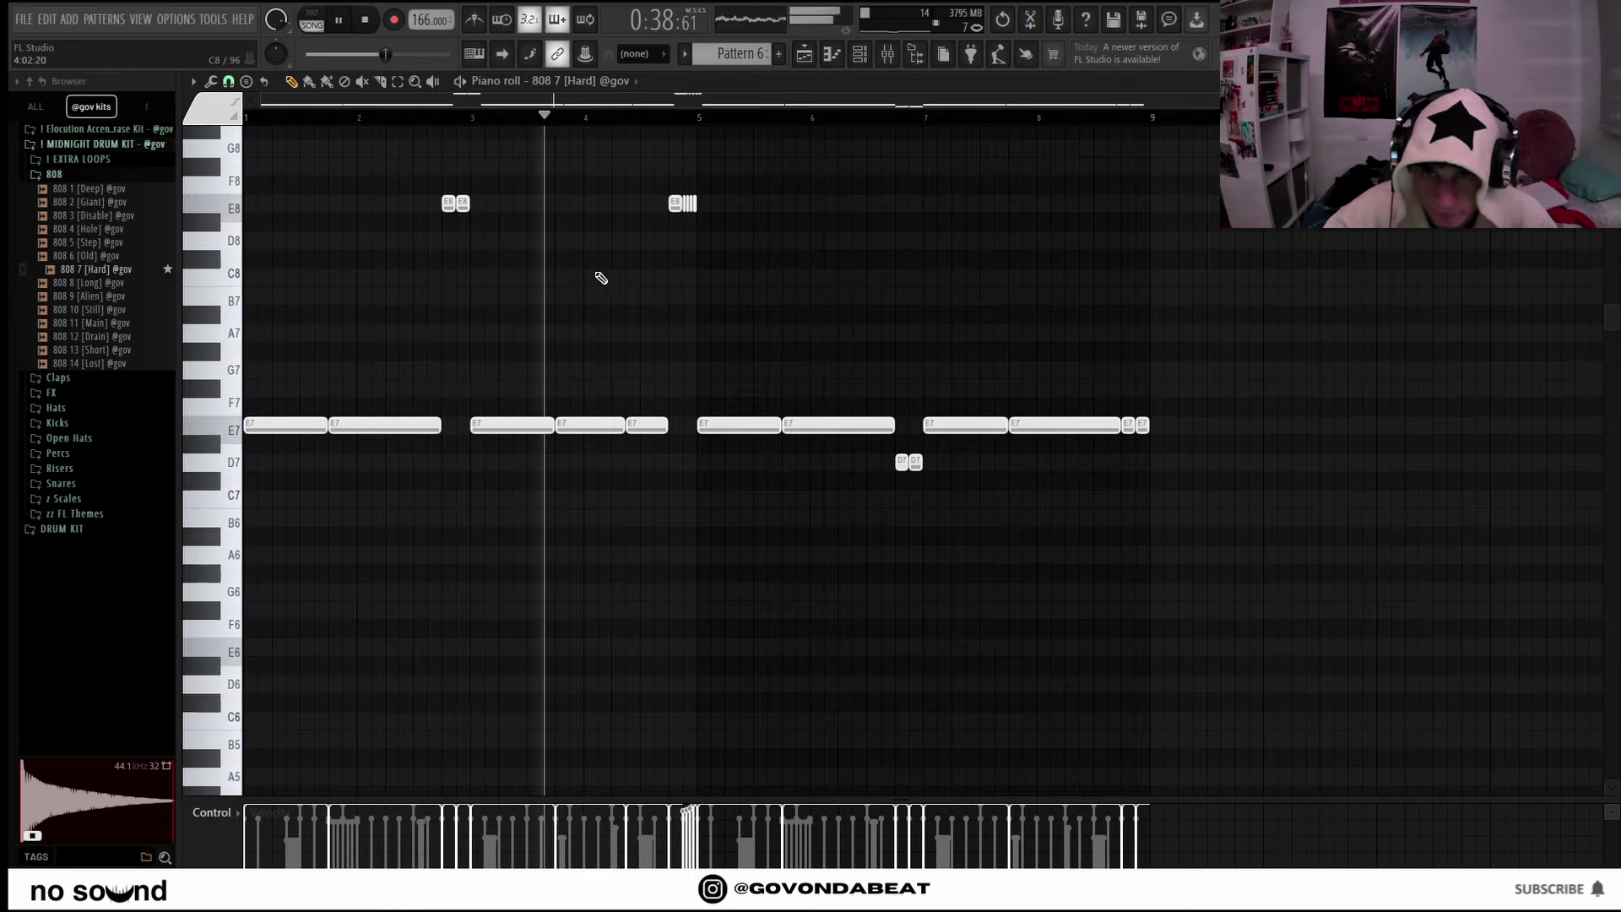
Lower the two short E8 notes at the end of bar 2 to C7.
{"action": "left_click_drag", "start_coordinate": [566, 218], "coordinate": [436, 196]}
{"action": "key", "text": "ctrl+Down"}
{"action": "key", "text": "shift+Down"}
{"action": "key", "text": "shift+Down"}
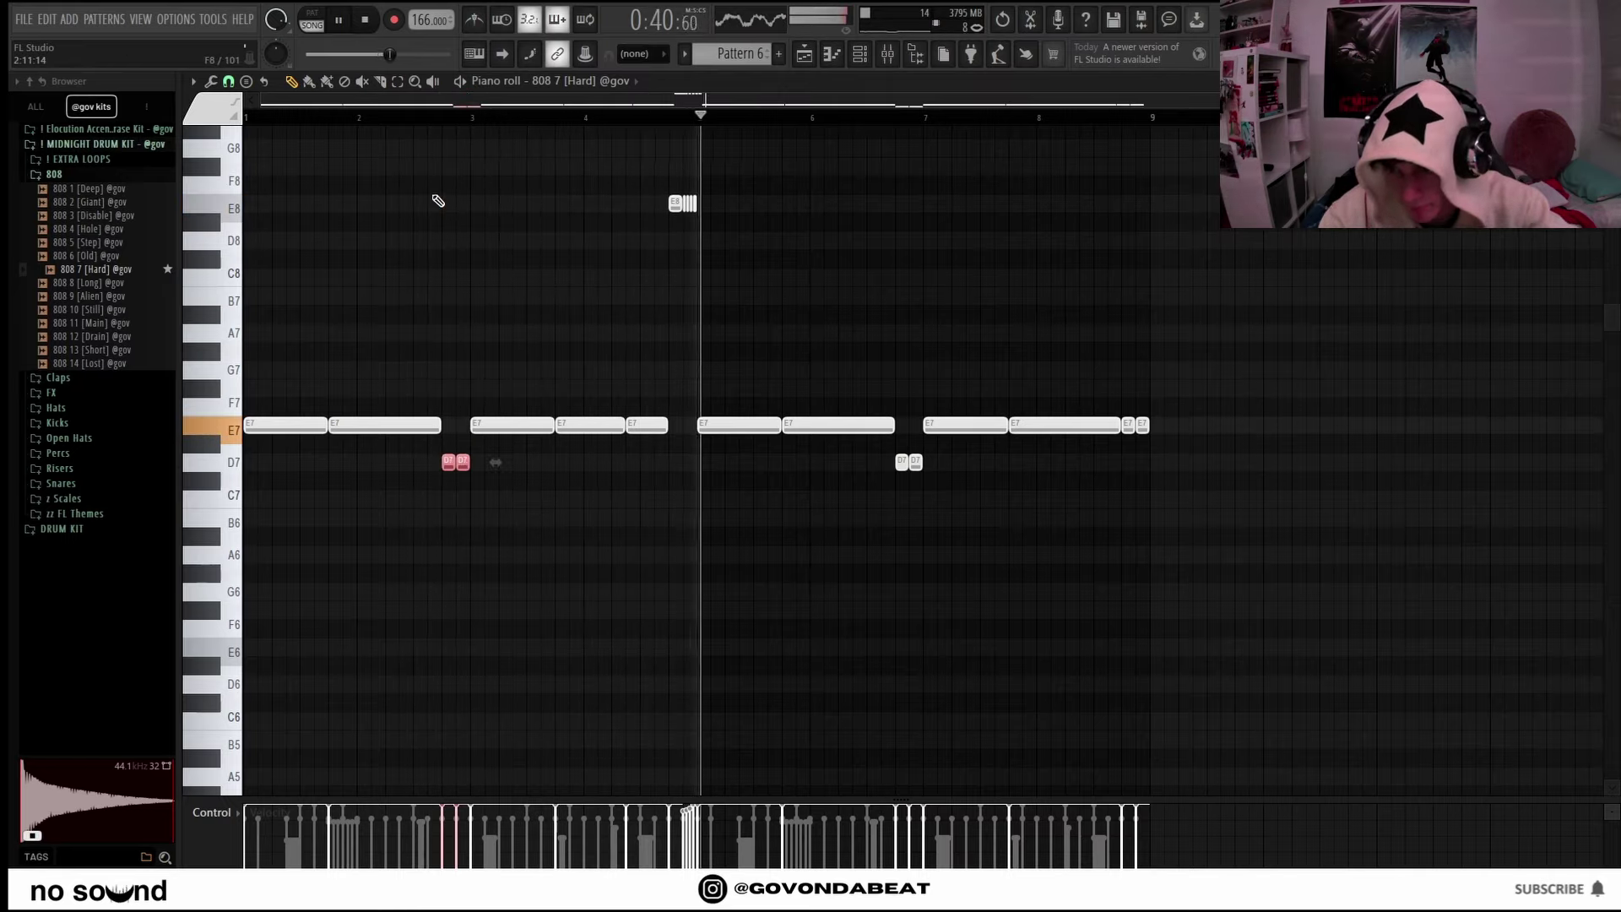
{"action": "key", "text": "shift+Down"}
{"action": "key", "text": "shift+Down"}
{"action": "key", "text": "ctrl+d"}
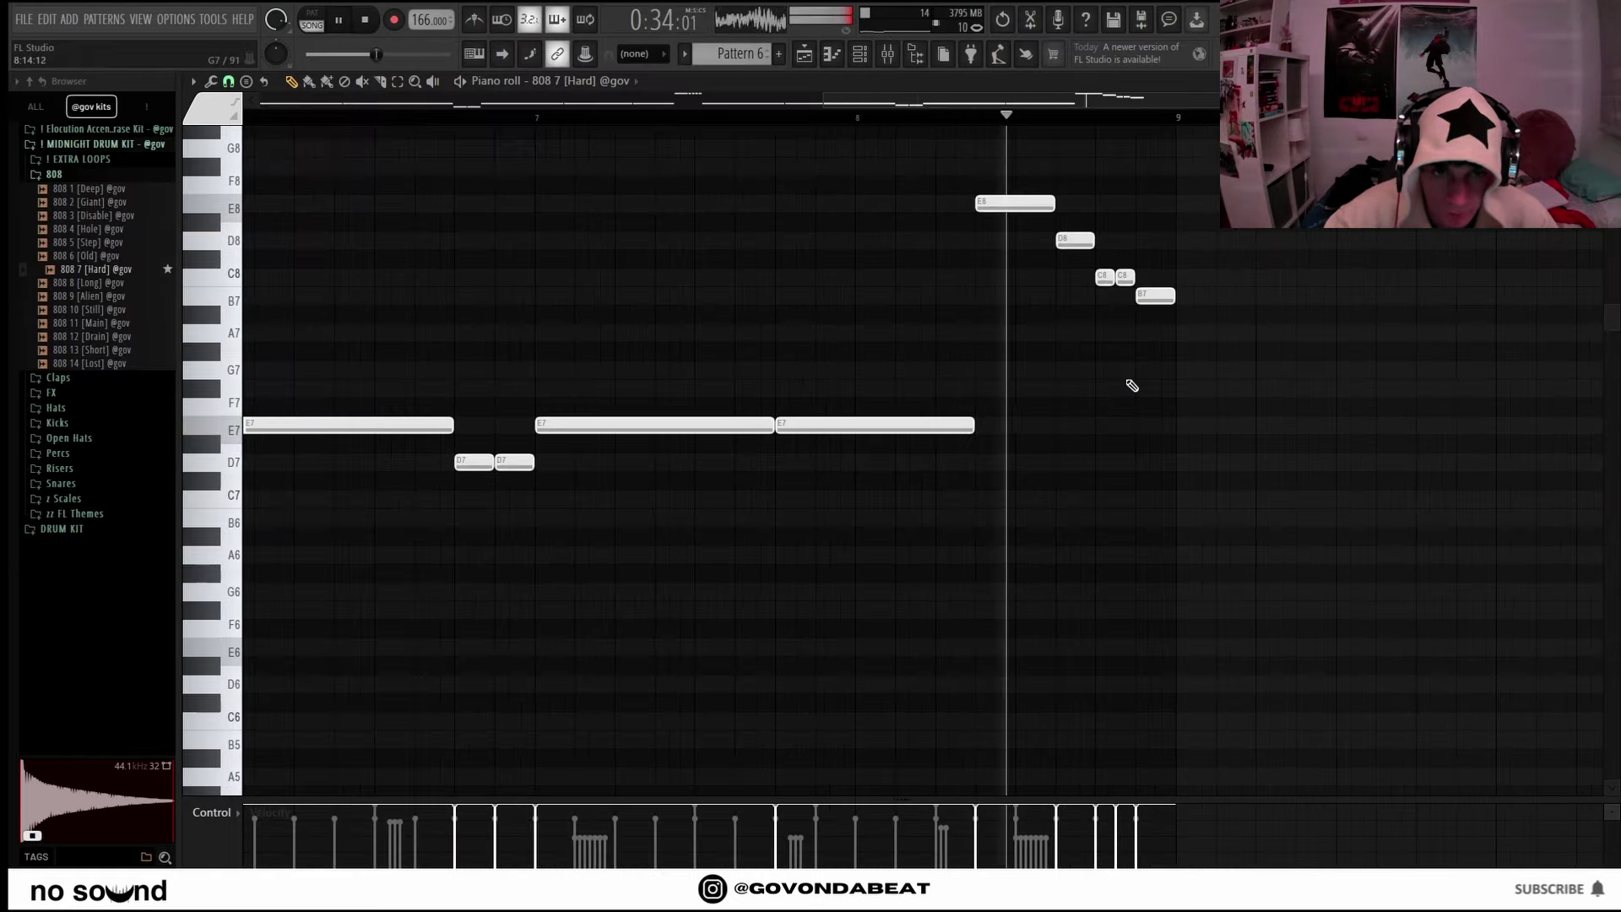
Transpose the entire 808 part down two octaves so its main notes sit on E5.
{"action": "scroll", "coordinate": [1132, 386], "scroll_direction": "down", "scroll_amount": 5}
{"action": "key", "text": "ctrl+Down"}
{"action": "key", "text": "ctrl+Down"}
{"action": "scroll", "coordinate": [1132, 386], "scroll_direction": "down", "scroll_amount": 2}
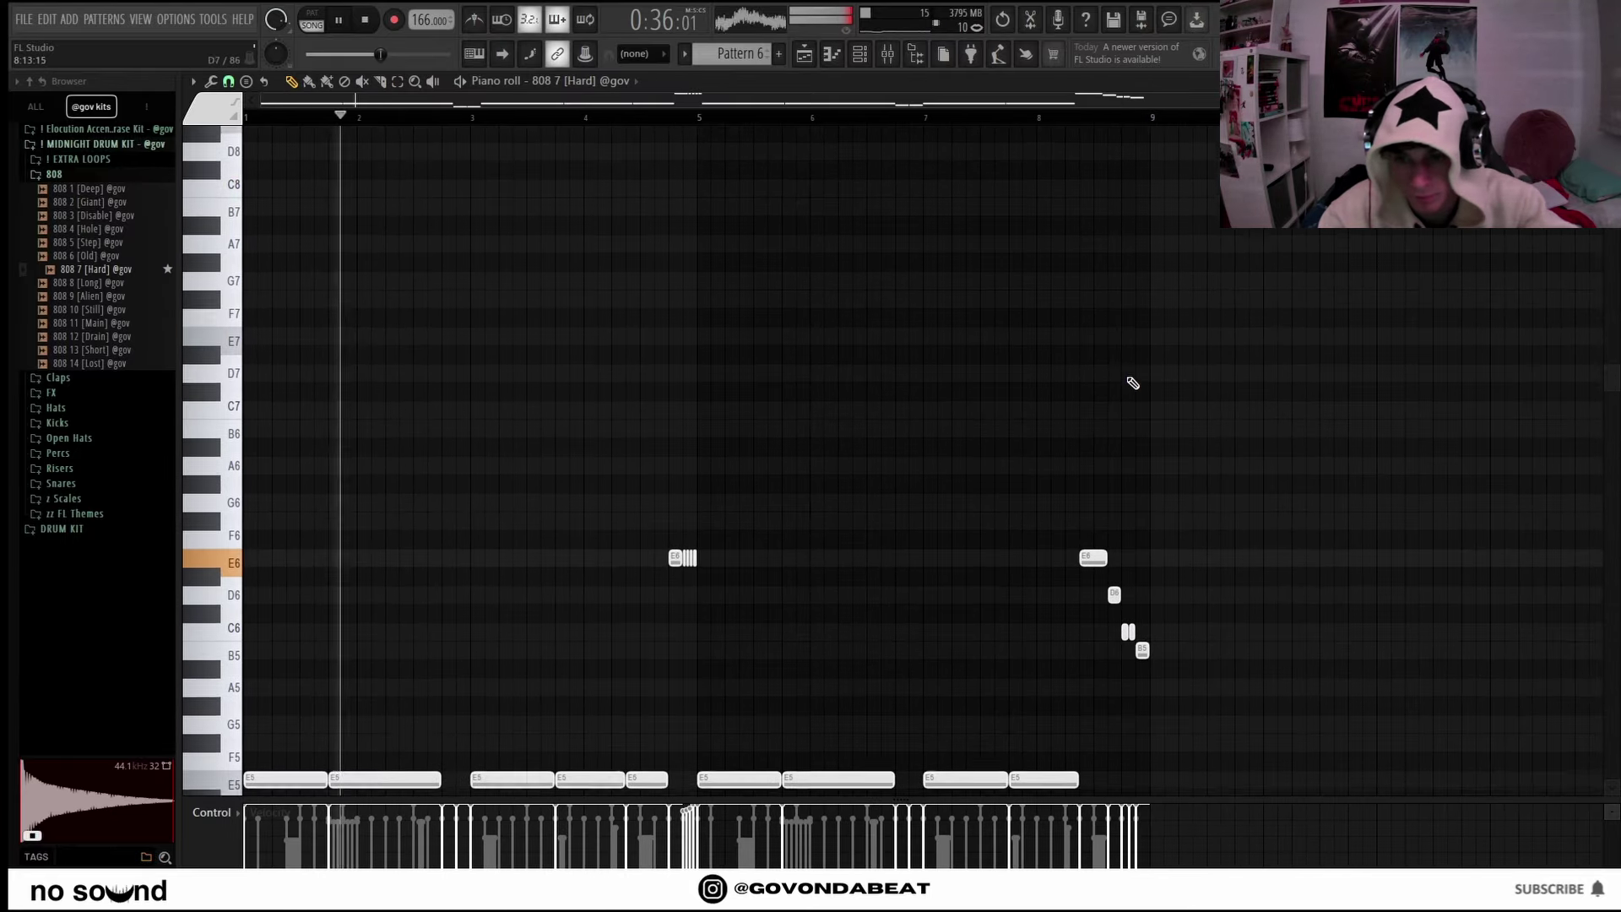
{"action": "scroll", "coordinate": [833, 134], "scroll_direction": "down", "scroll_amount": 3}
{"action": "key", "text": "F6"}
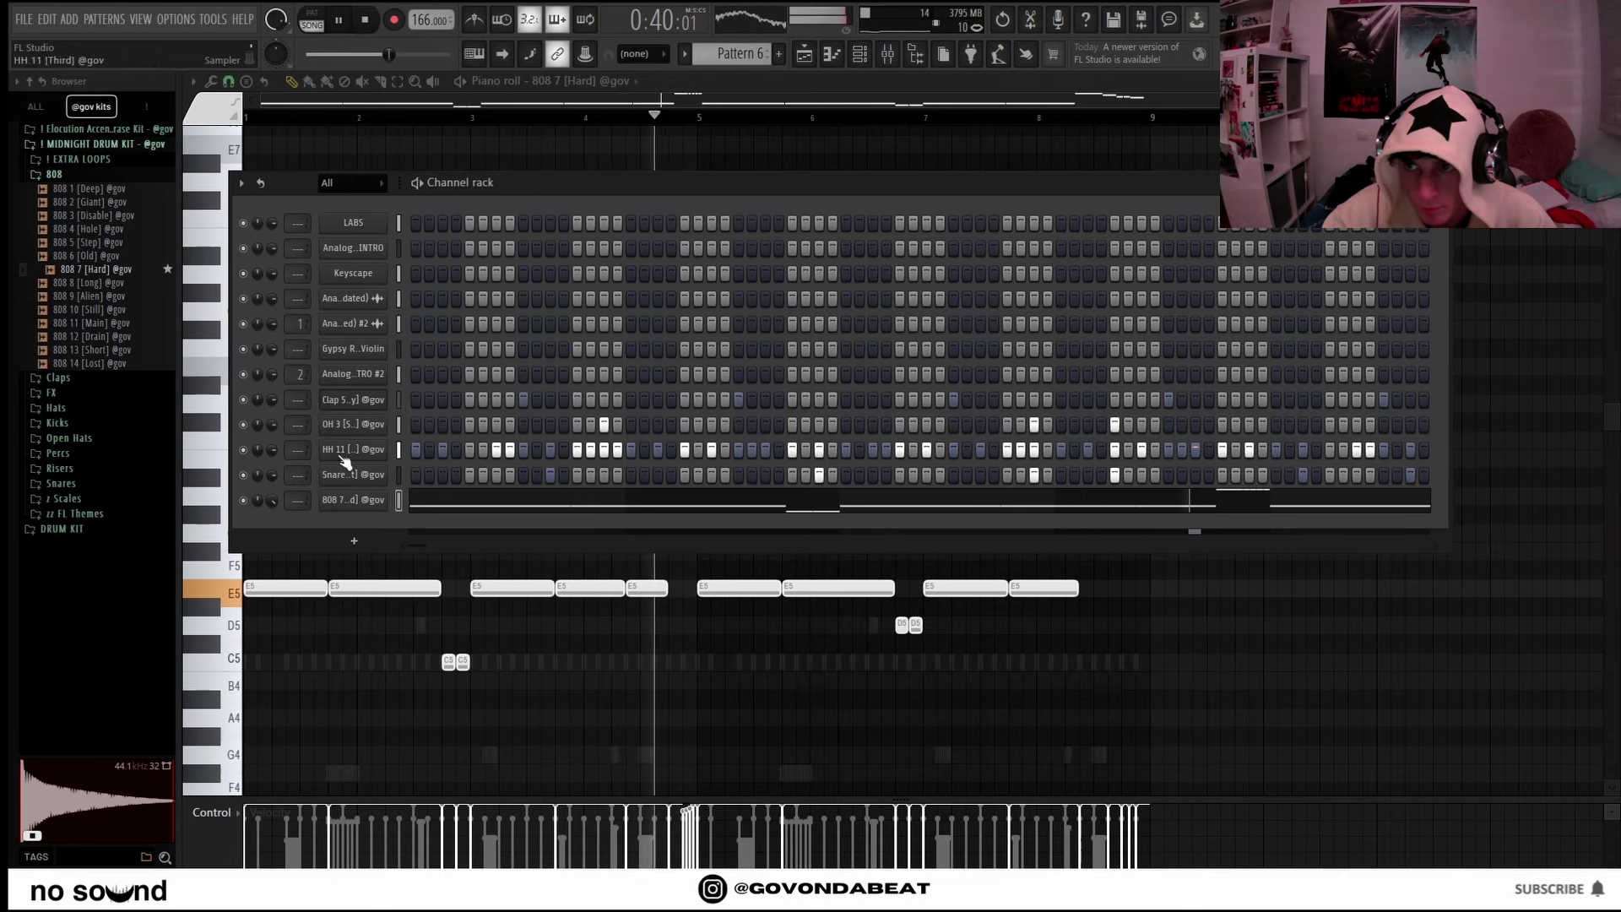
{"action": "key", "text": "F9"}
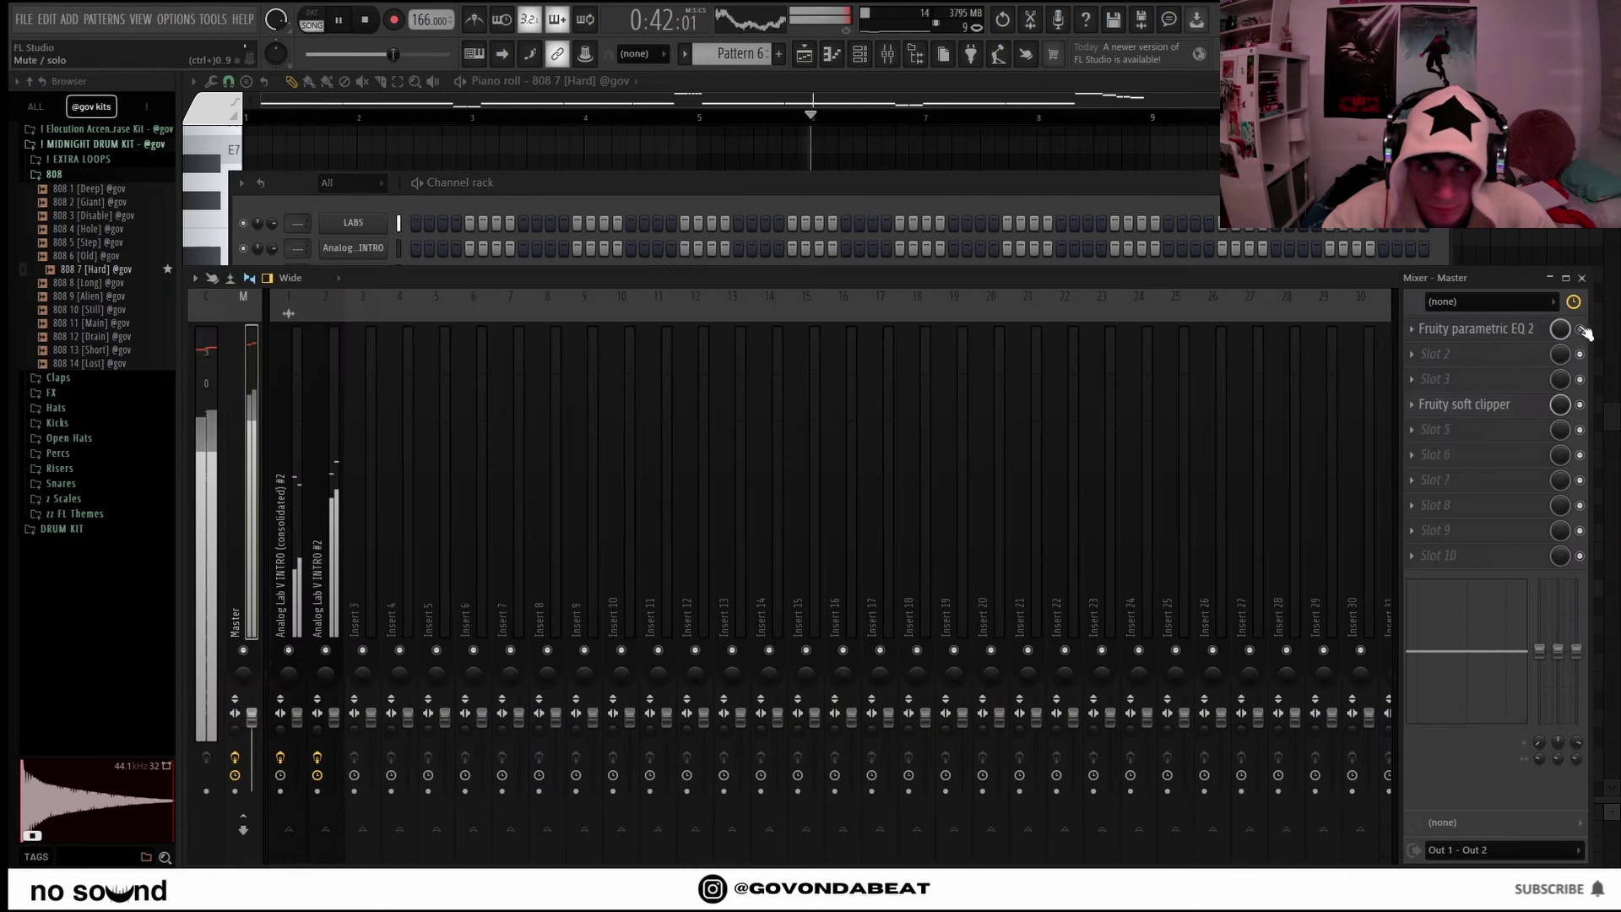
{"action": "left_click", "coordinate": [1582, 278]}
{"action": "key", "text": "F6"}
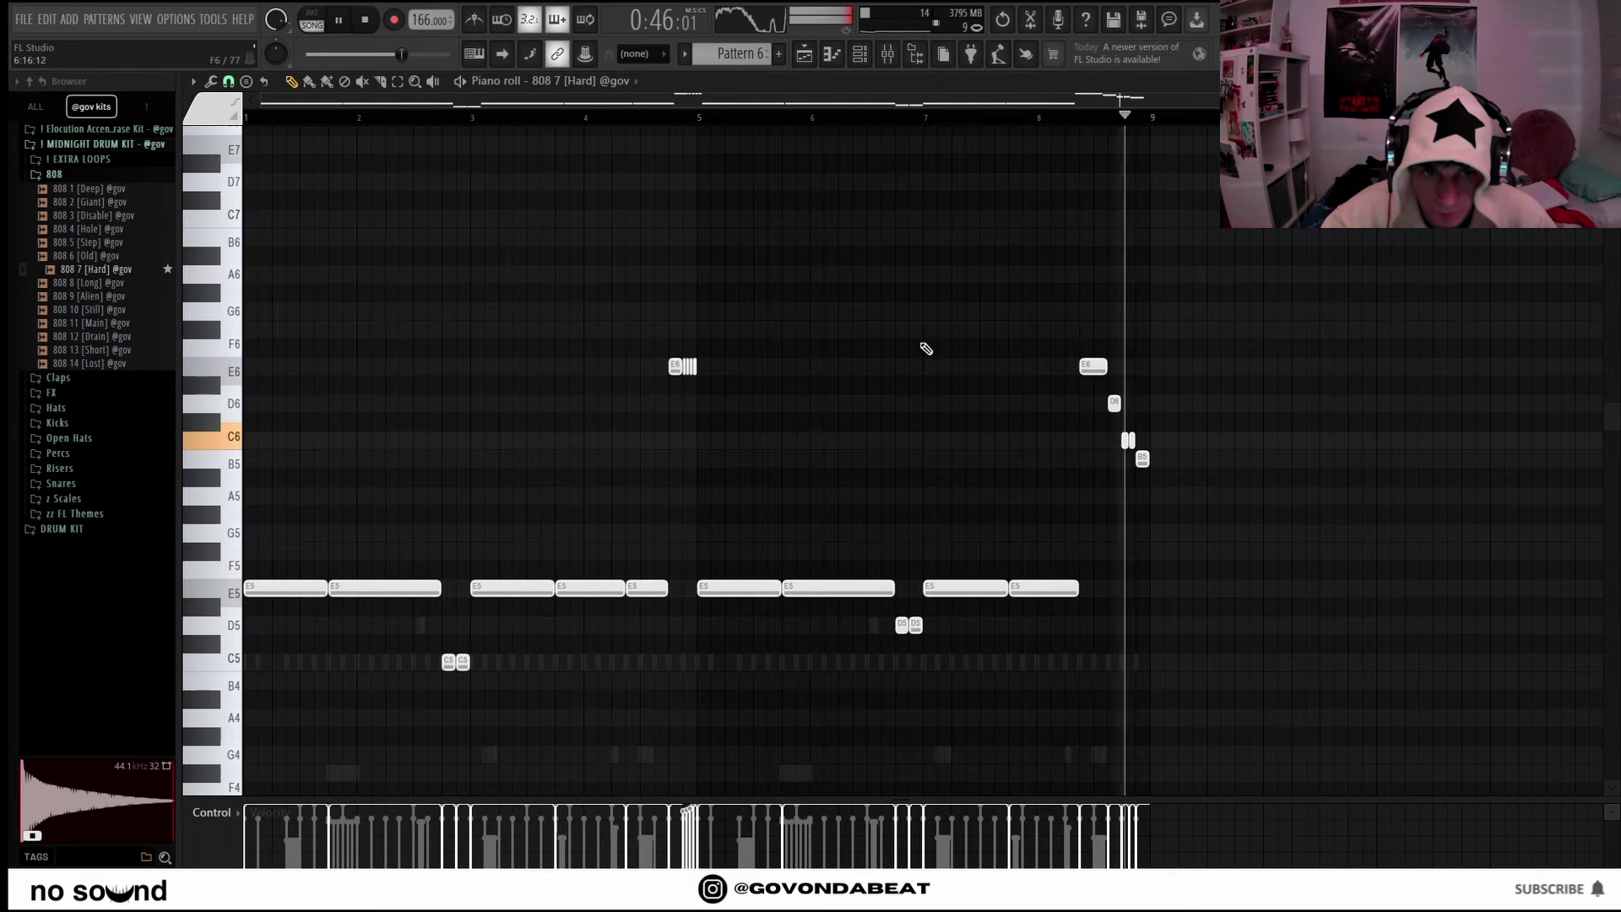
In the playlist, remove the LABS, both consolidated Analog Lab and Gypsy Romantic Violin clips from bars 1–8, then play the arrangement.
{"action": "key", "text": "F5"}
{"action": "key", "text": "space"}
{"action": "right_click", "coordinate": [453, 260]}
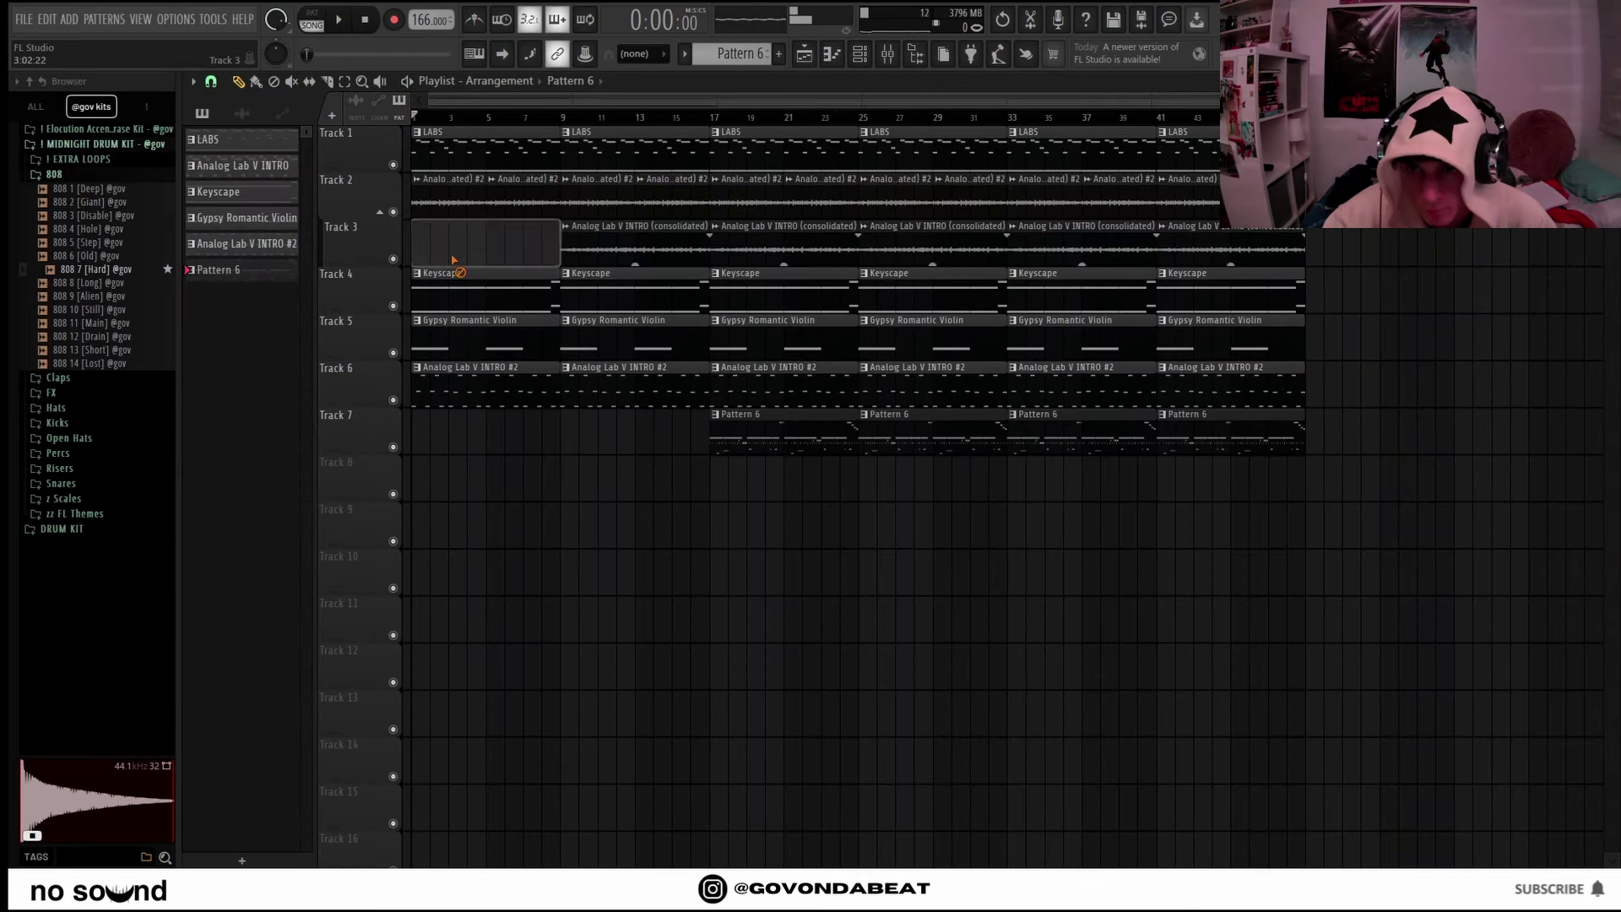
{"action": "right_click", "coordinate": [471, 167]}
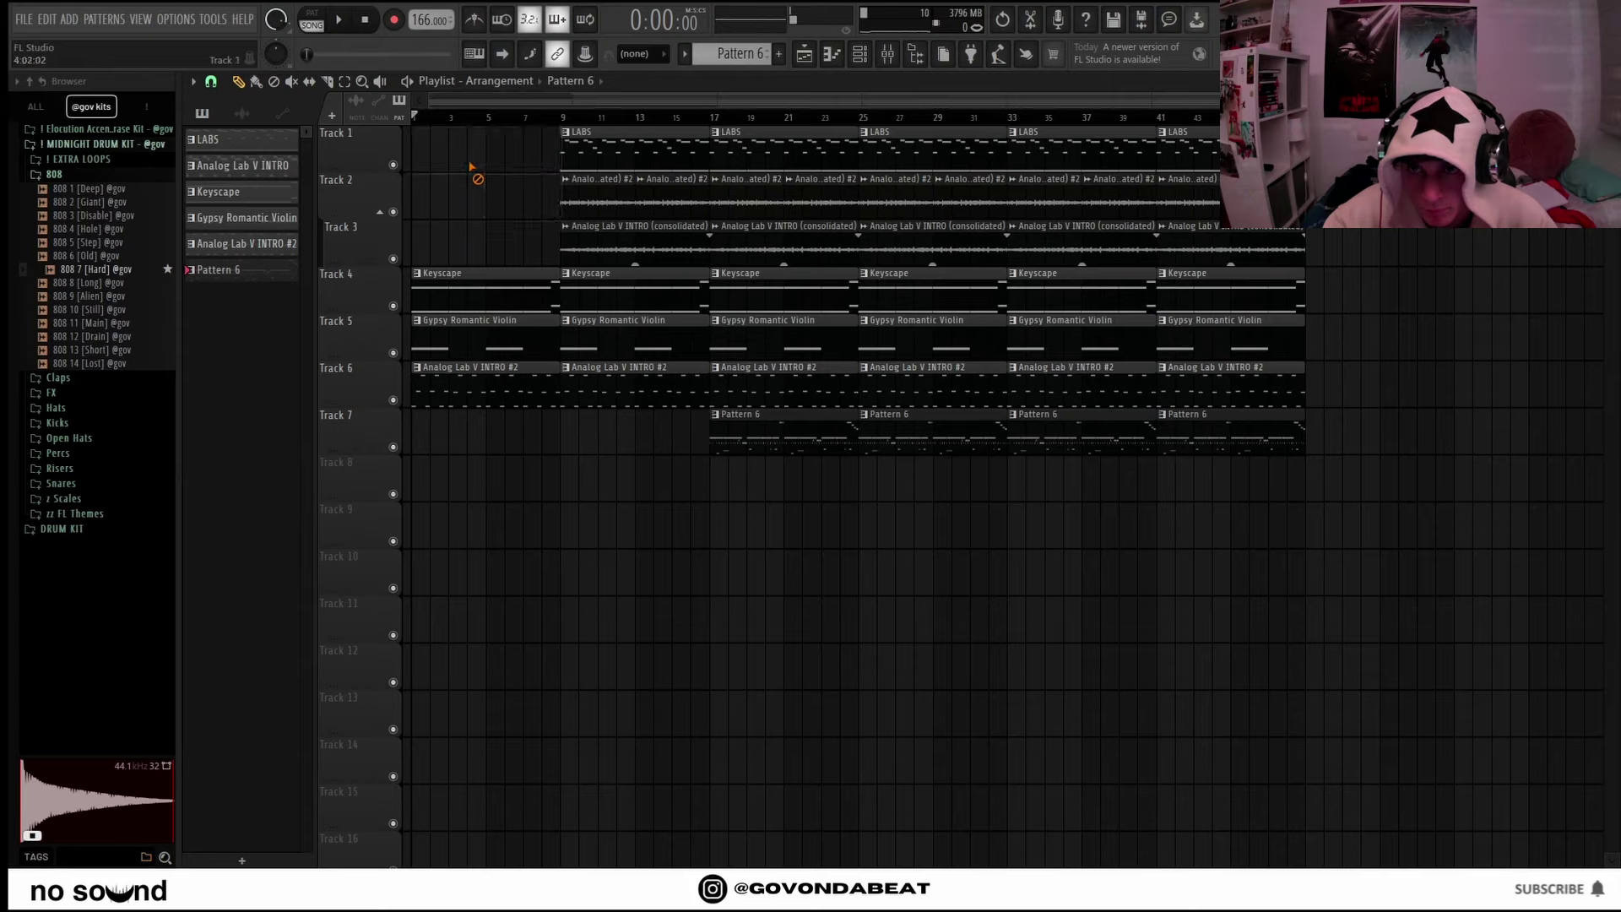
{"action": "right_click", "coordinate": [448, 340]}
{"action": "key", "text": "space"}
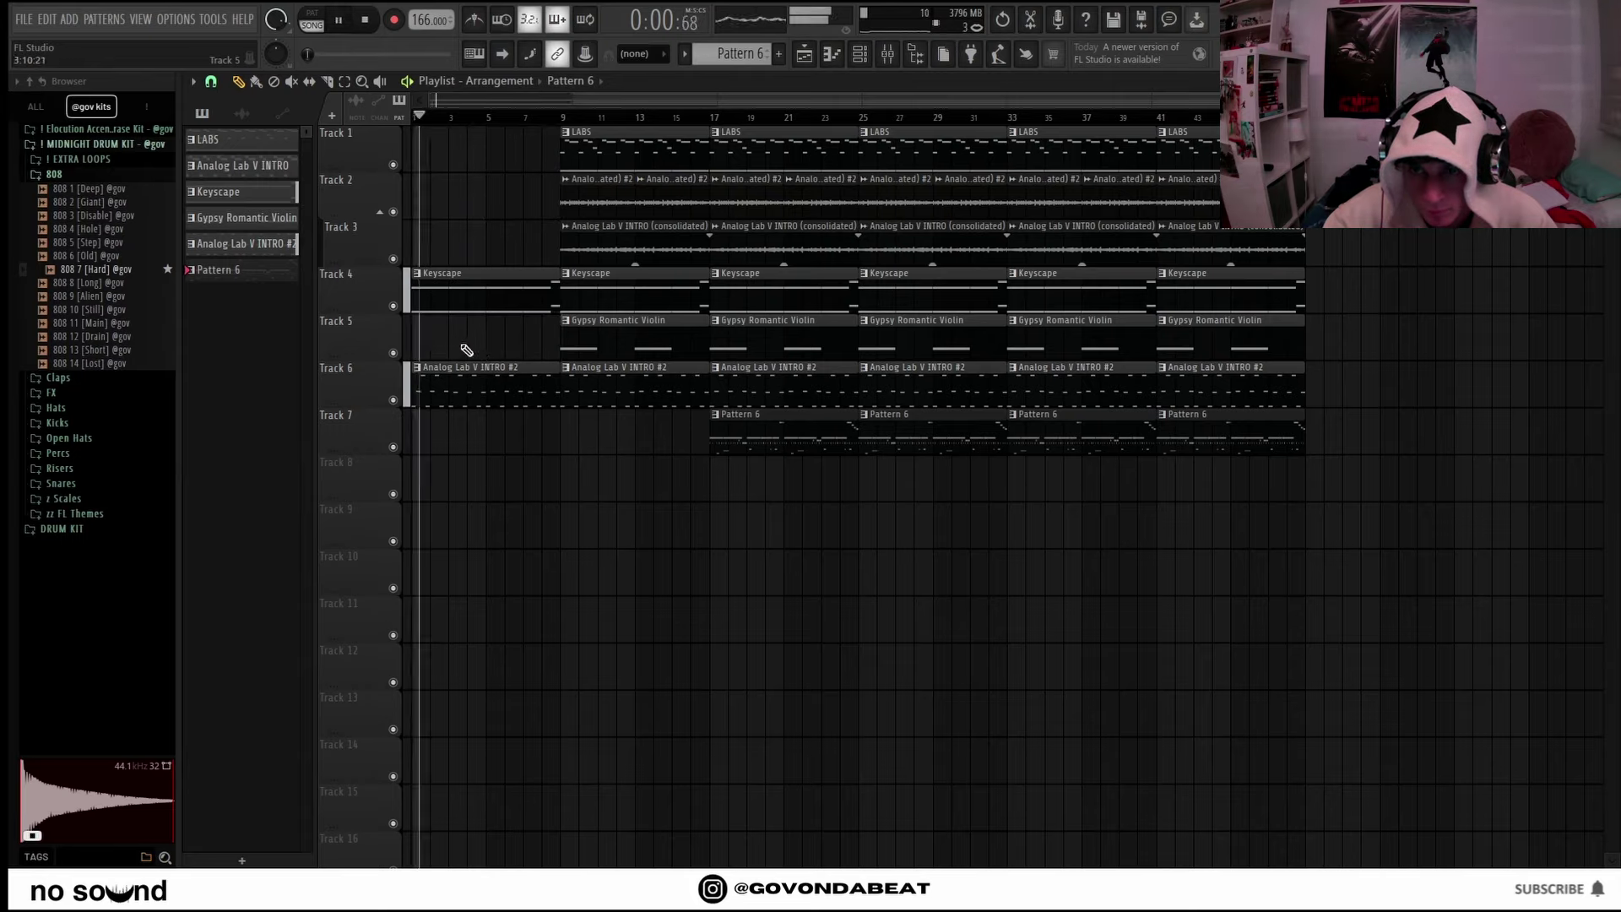
Remove the LABS clip and the consolidated Analog Lab clips on Tracks 2 and 3 from bars 9–16.
{"action": "right_click", "coordinate": [592, 249]}
{"action": "right_click", "coordinate": [608, 152]}
{"action": "right_click", "coordinate": [592, 190]}
{"action": "right_click", "coordinate": [668, 190]}
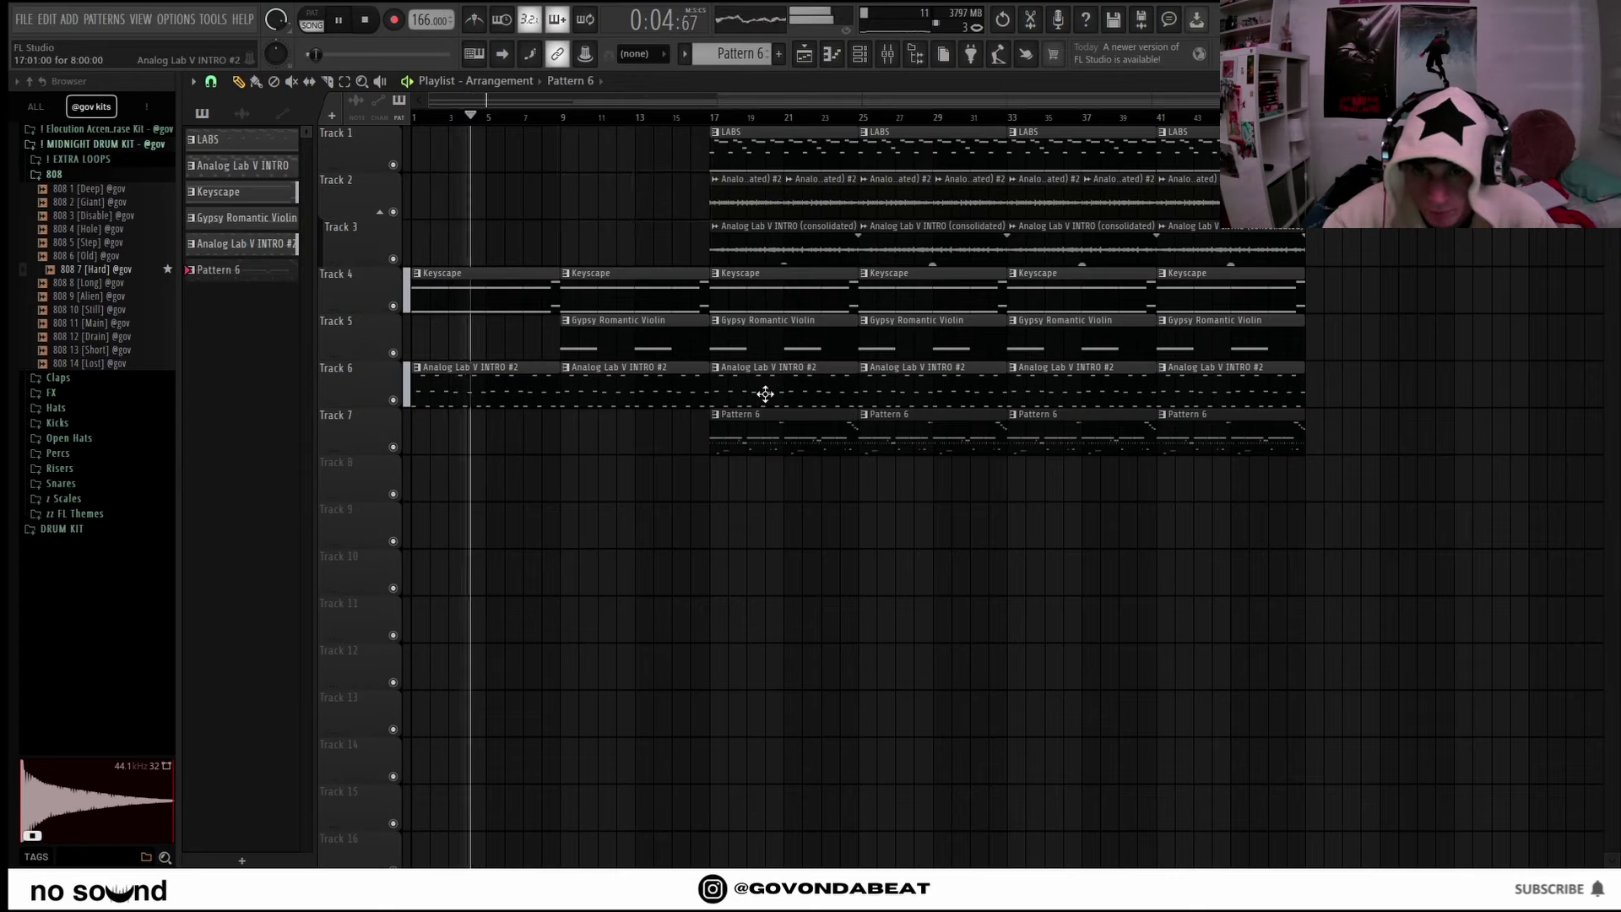
Remove the Analog Lab V INTRO #2 clips from bars 17–32 and the violin clip from bars 17–24.
{"action": "right_click", "coordinate": [765, 394]}
{"action": "right_click", "coordinate": [756, 340]}
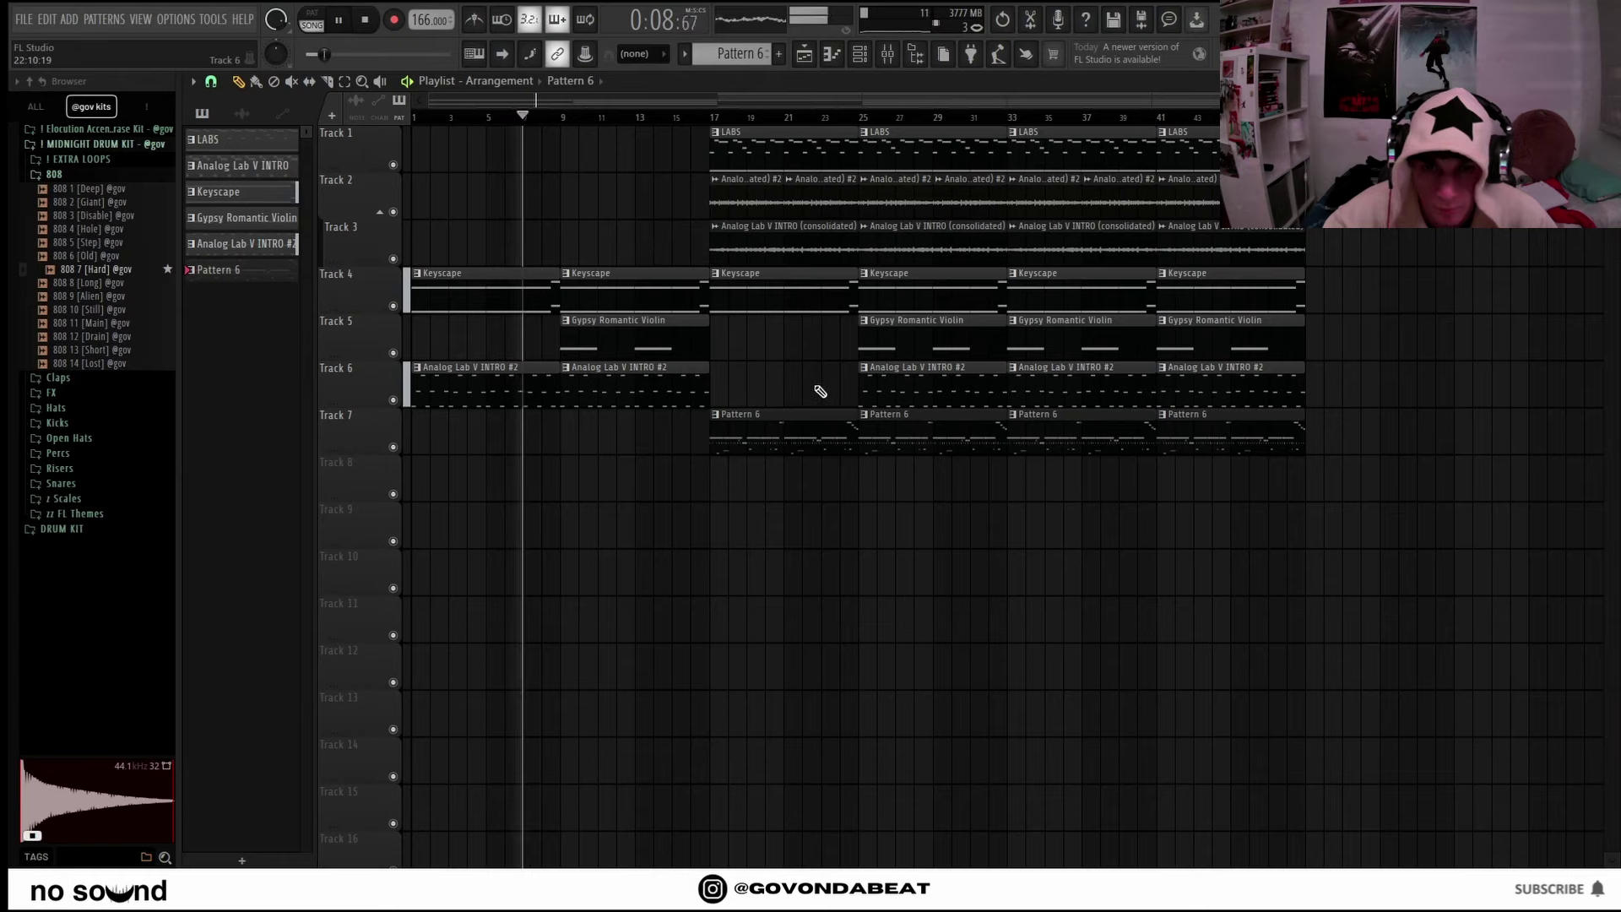
{"action": "right_click", "coordinate": [919, 388]}
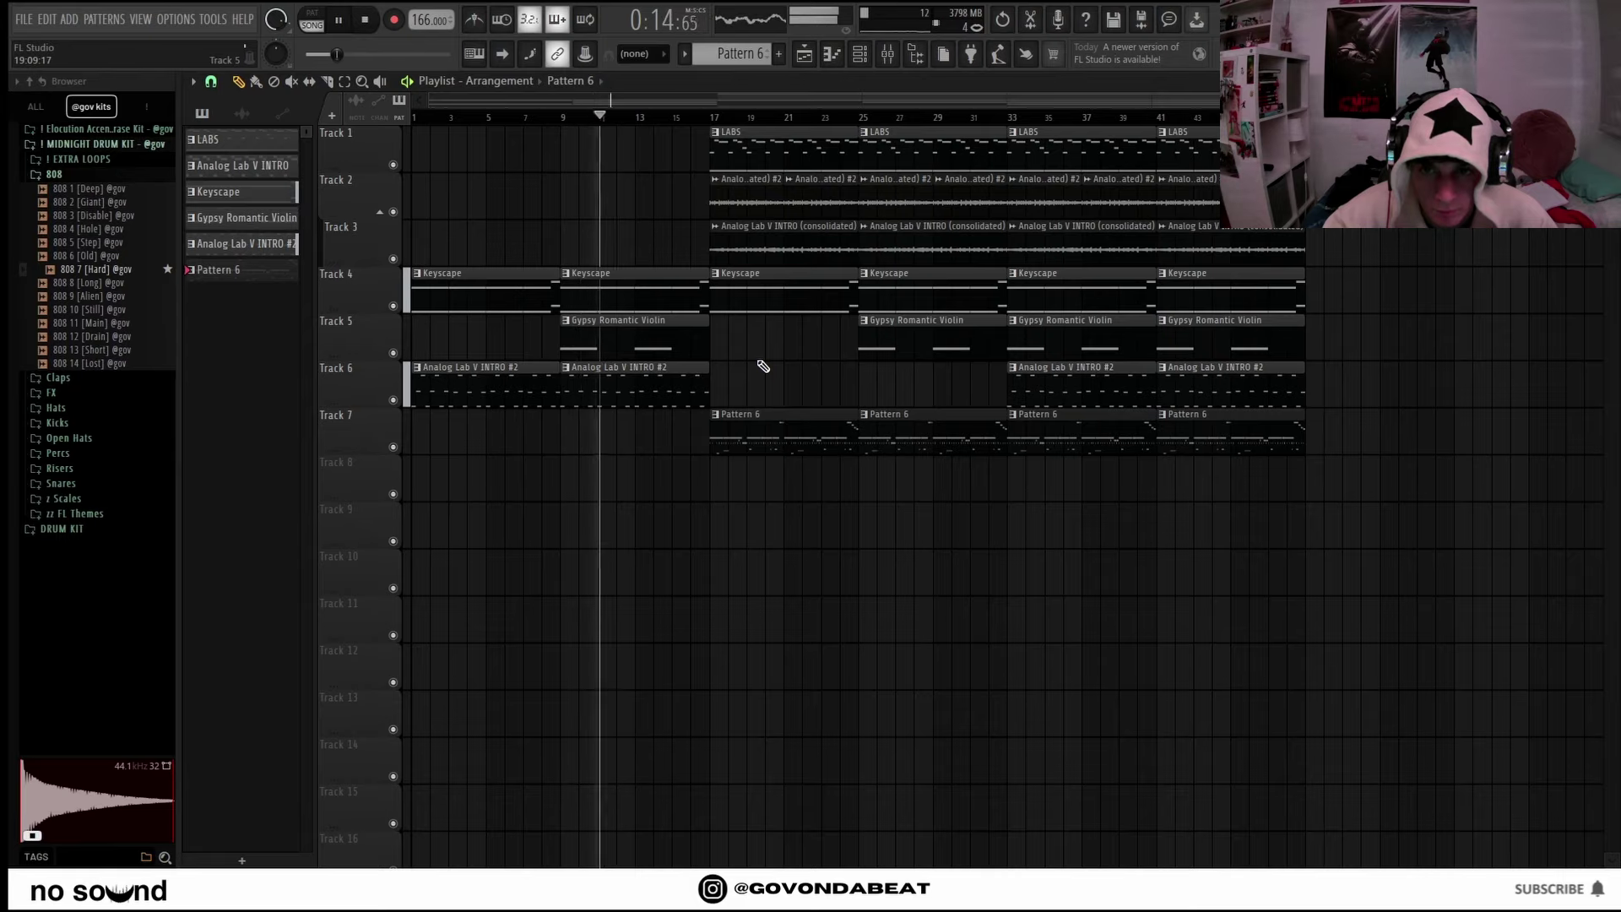
Copy the Track 3 Analog Lab V INTRO (consolidated) clip from bar 17 to bar 9.
{"action": "left_click_drag", "start_coordinate": [763, 250], "coordinate": [600, 250]}
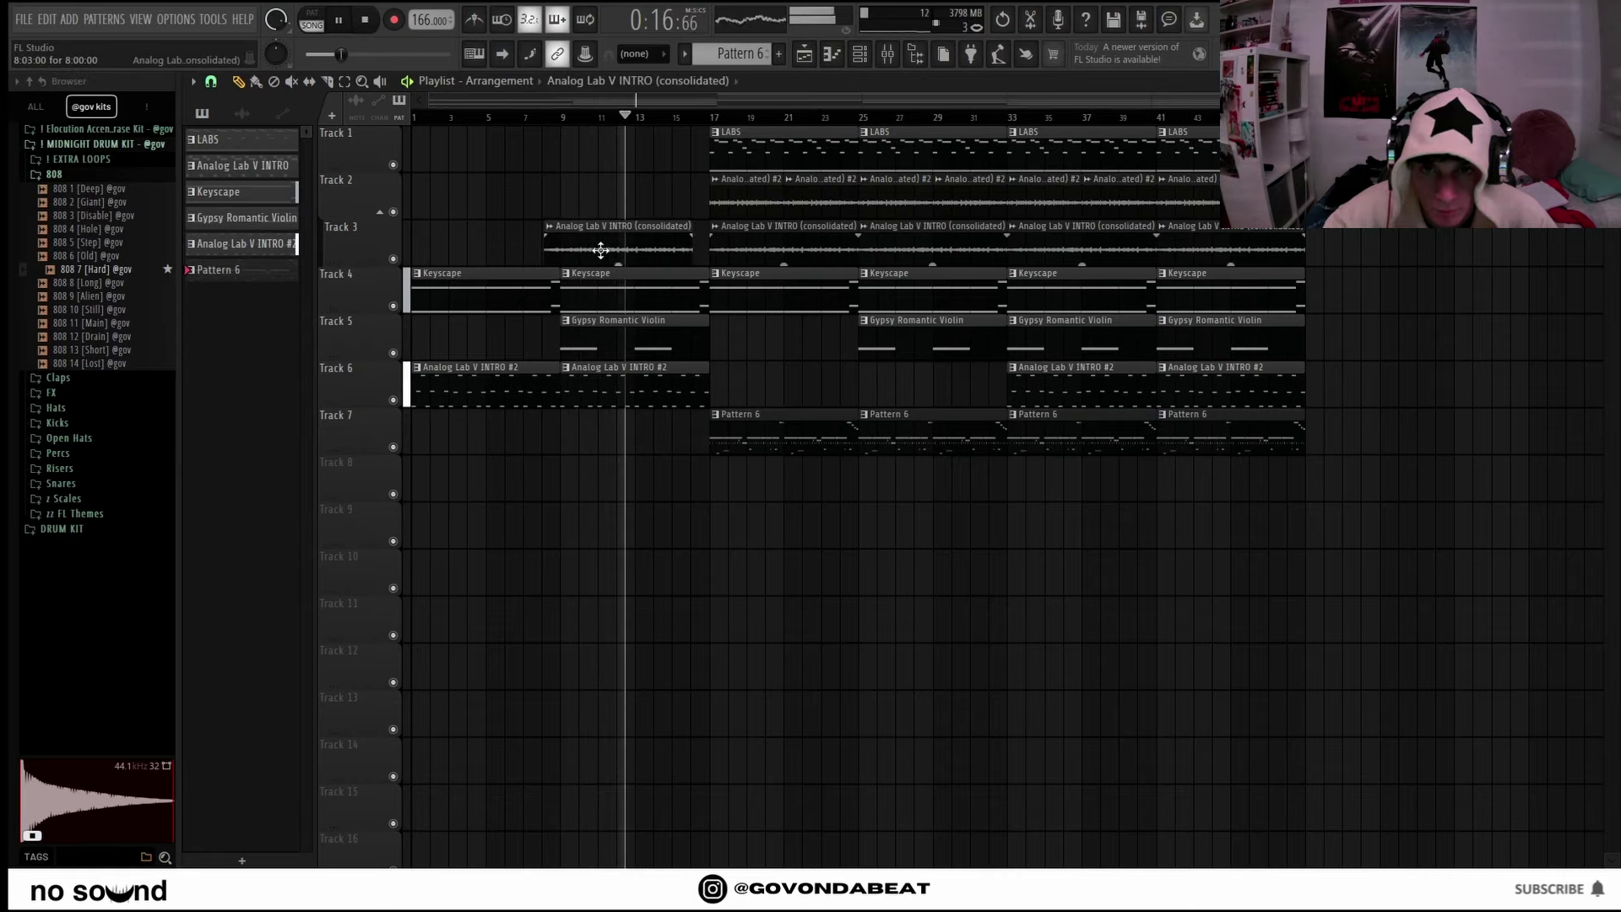
{"action": "scroll", "coordinate": [712, 380], "scroll_direction": "up", "scroll_amount": 5}
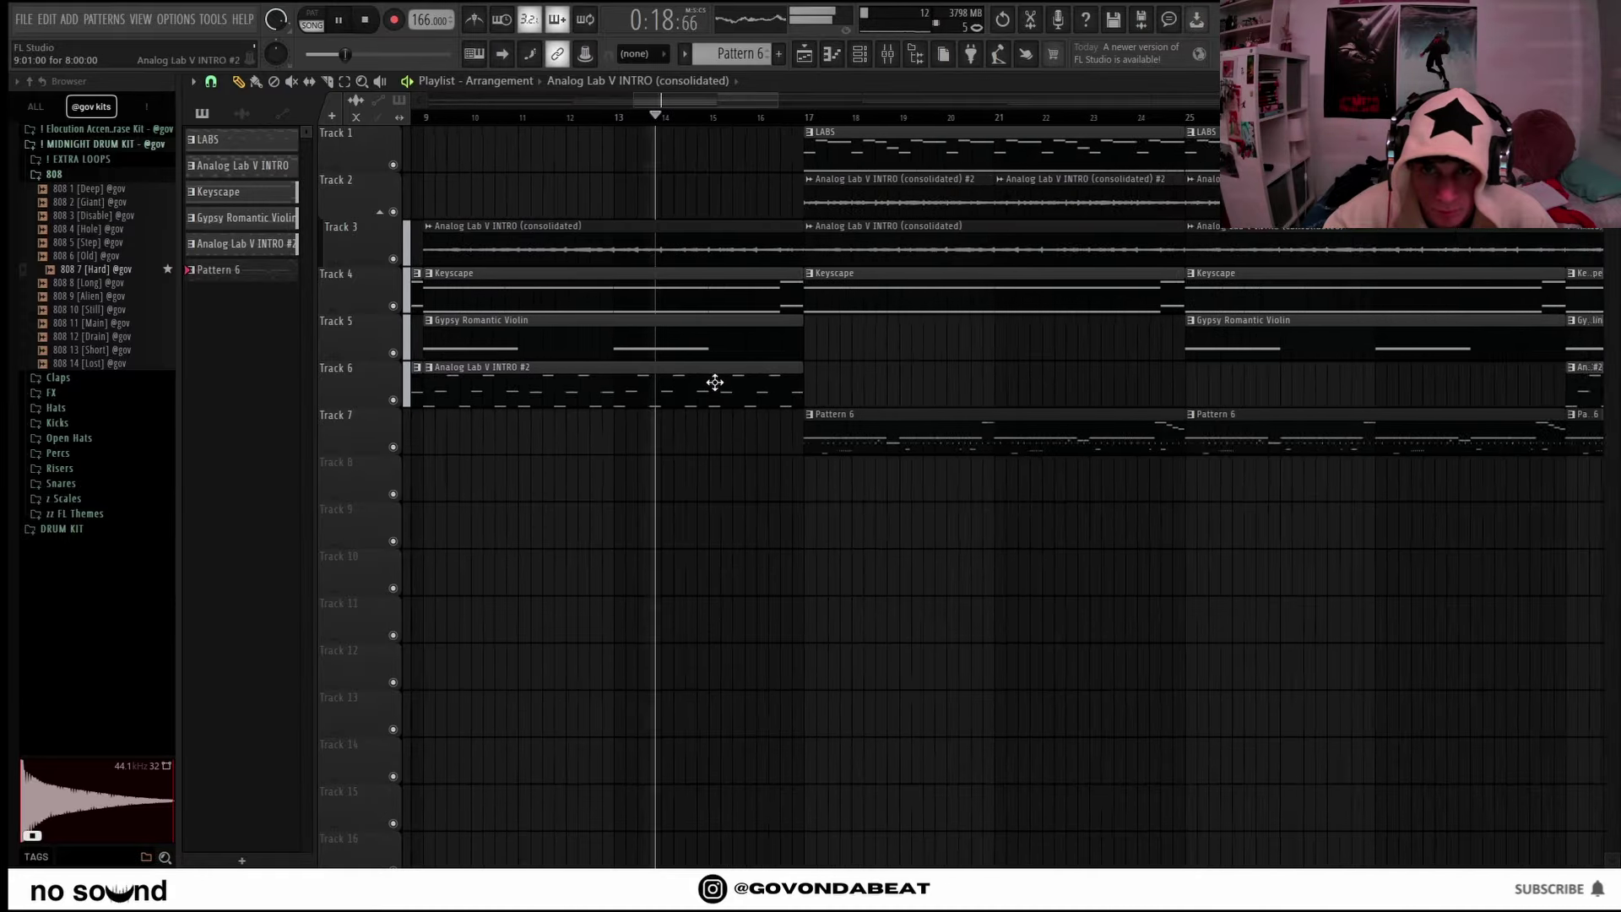
{"action": "scroll", "coordinate": [1056, 388], "scroll_direction": "down", "scroll_amount": 6}
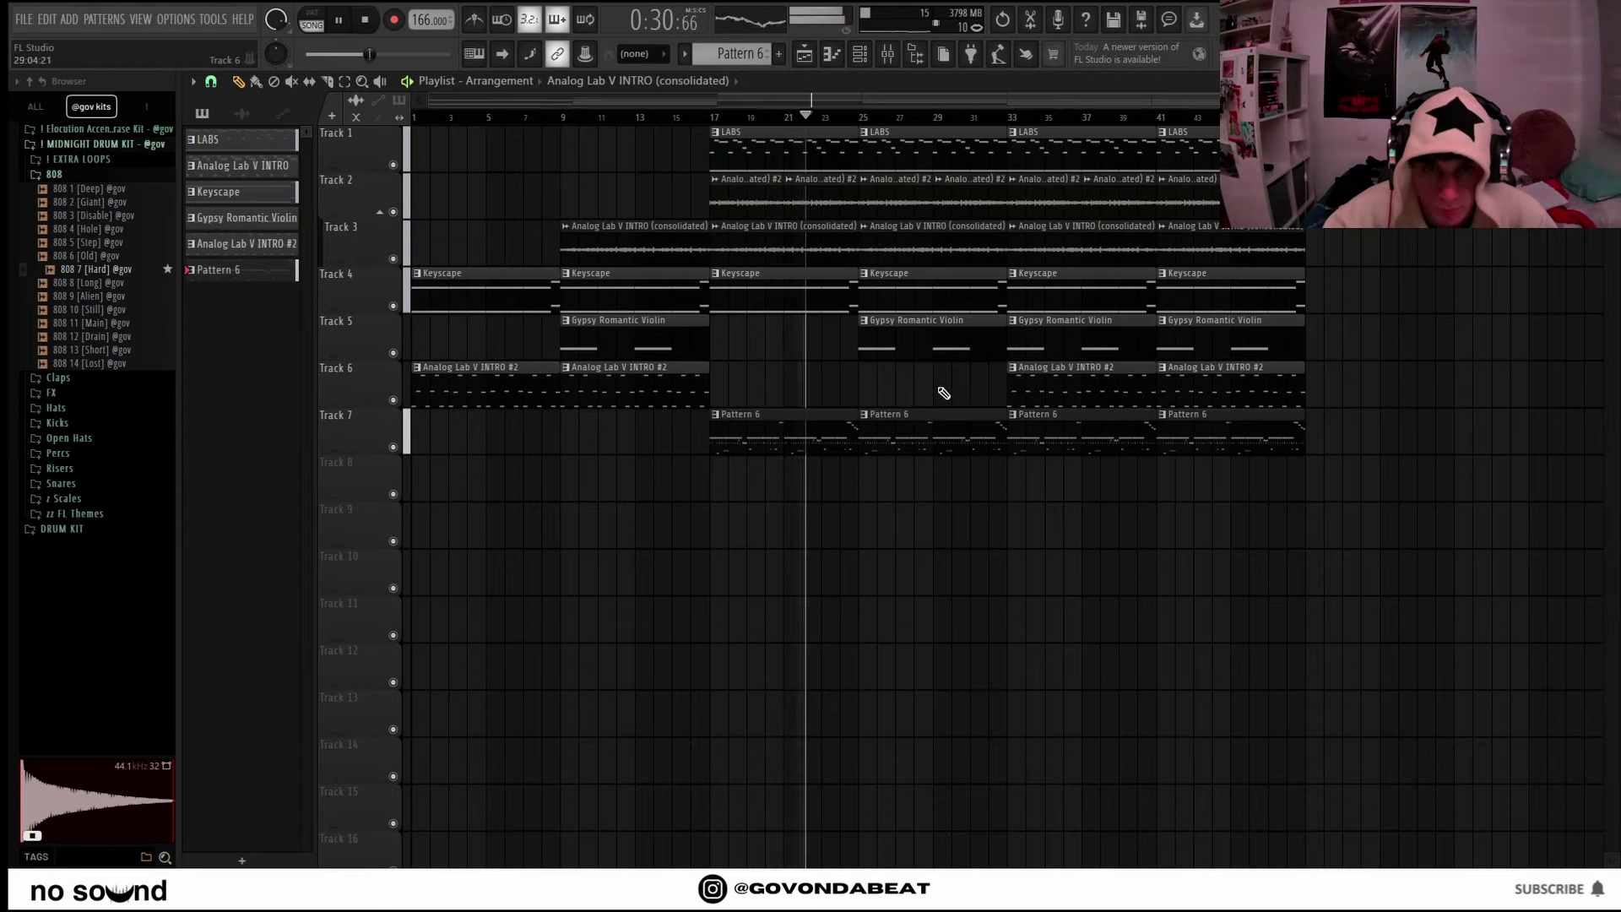
Undo a trial removal of the LABS clip at bar 25 and remove the LABS clip at bar 17 instead.
{"action": "right_click", "coordinate": [904, 148]}
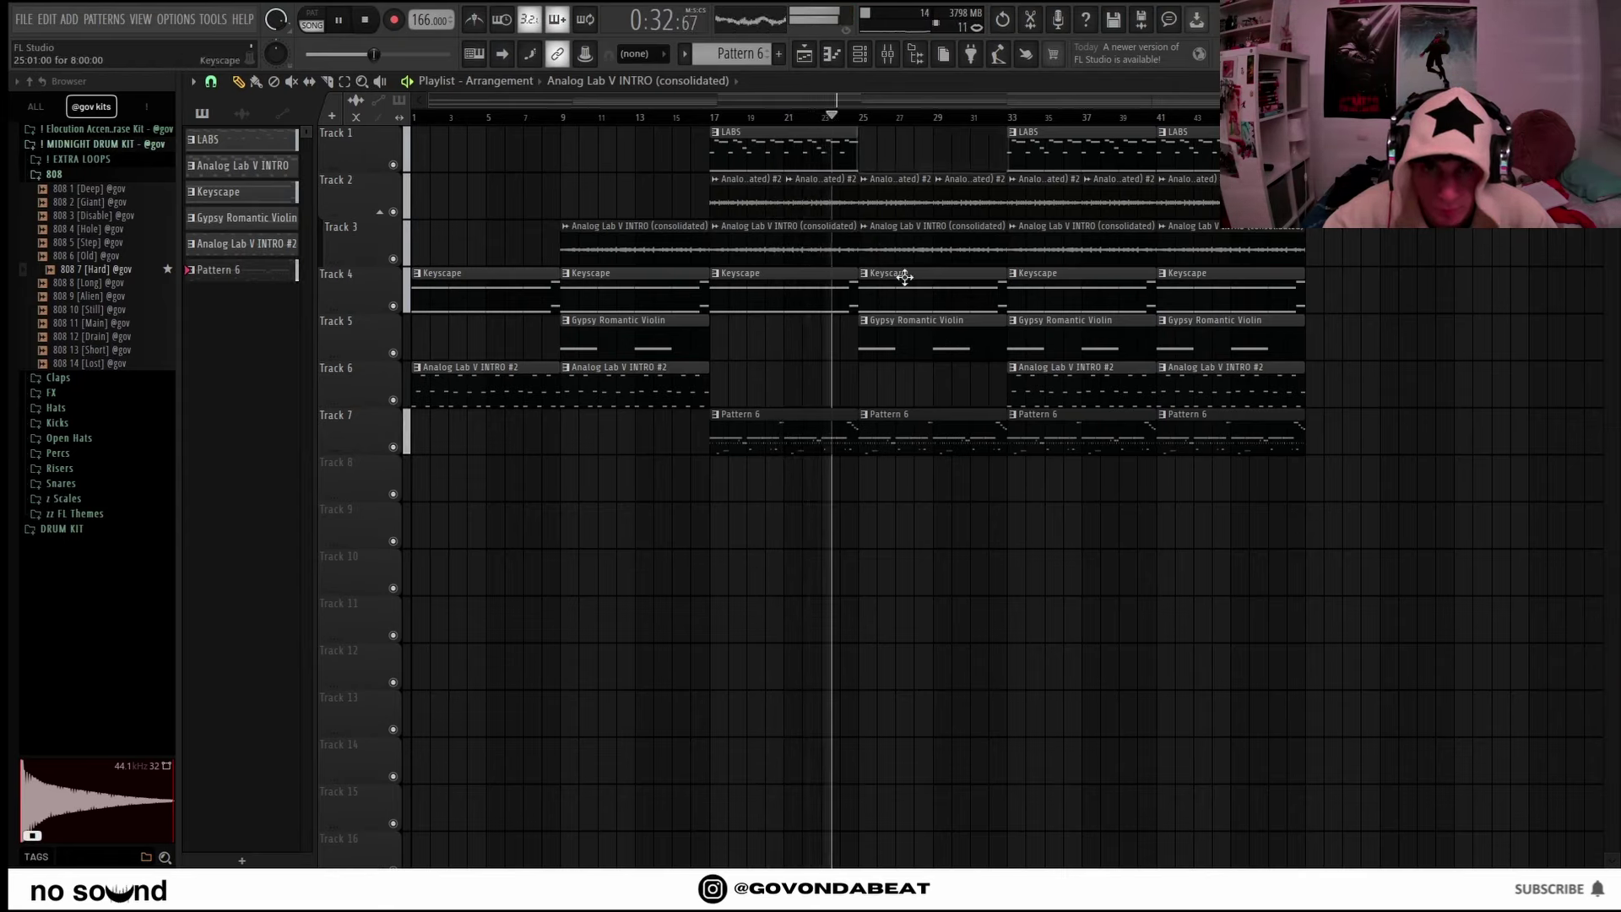
{"action": "key", "text": "ctrl+z"}
{"action": "right_click", "coordinate": [841, 169]}
{"action": "scroll", "coordinate": [883, 375], "scroll_direction": "up", "scroll_amount": 3}
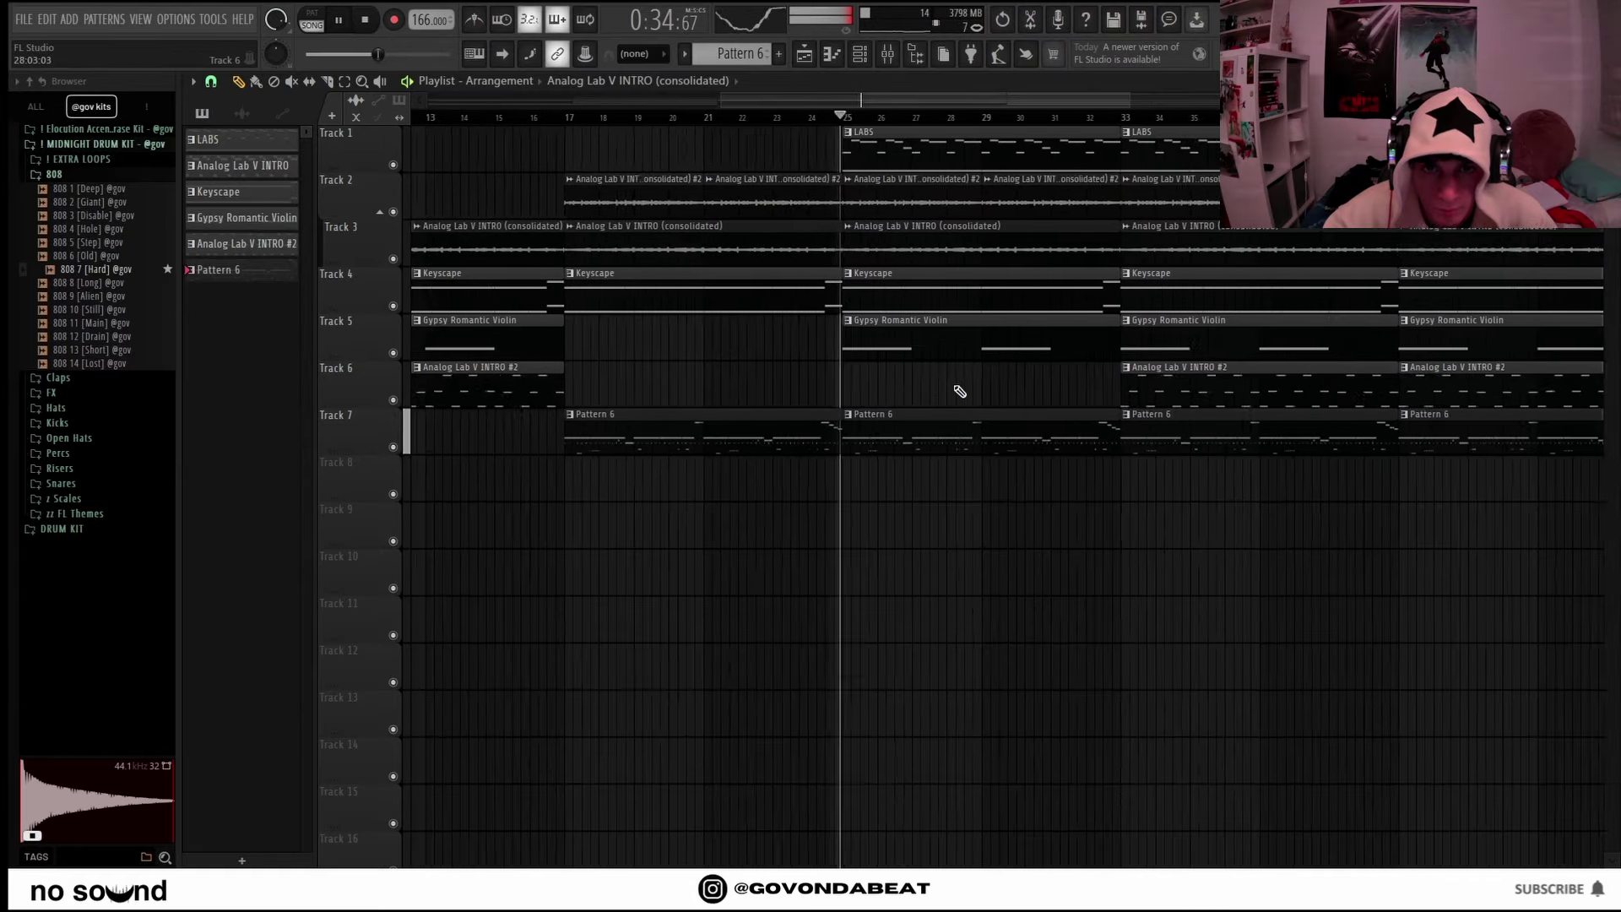
{"action": "scroll", "coordinate": [946, 391], "scroll_direction": "down", "scroll_amount": 4}
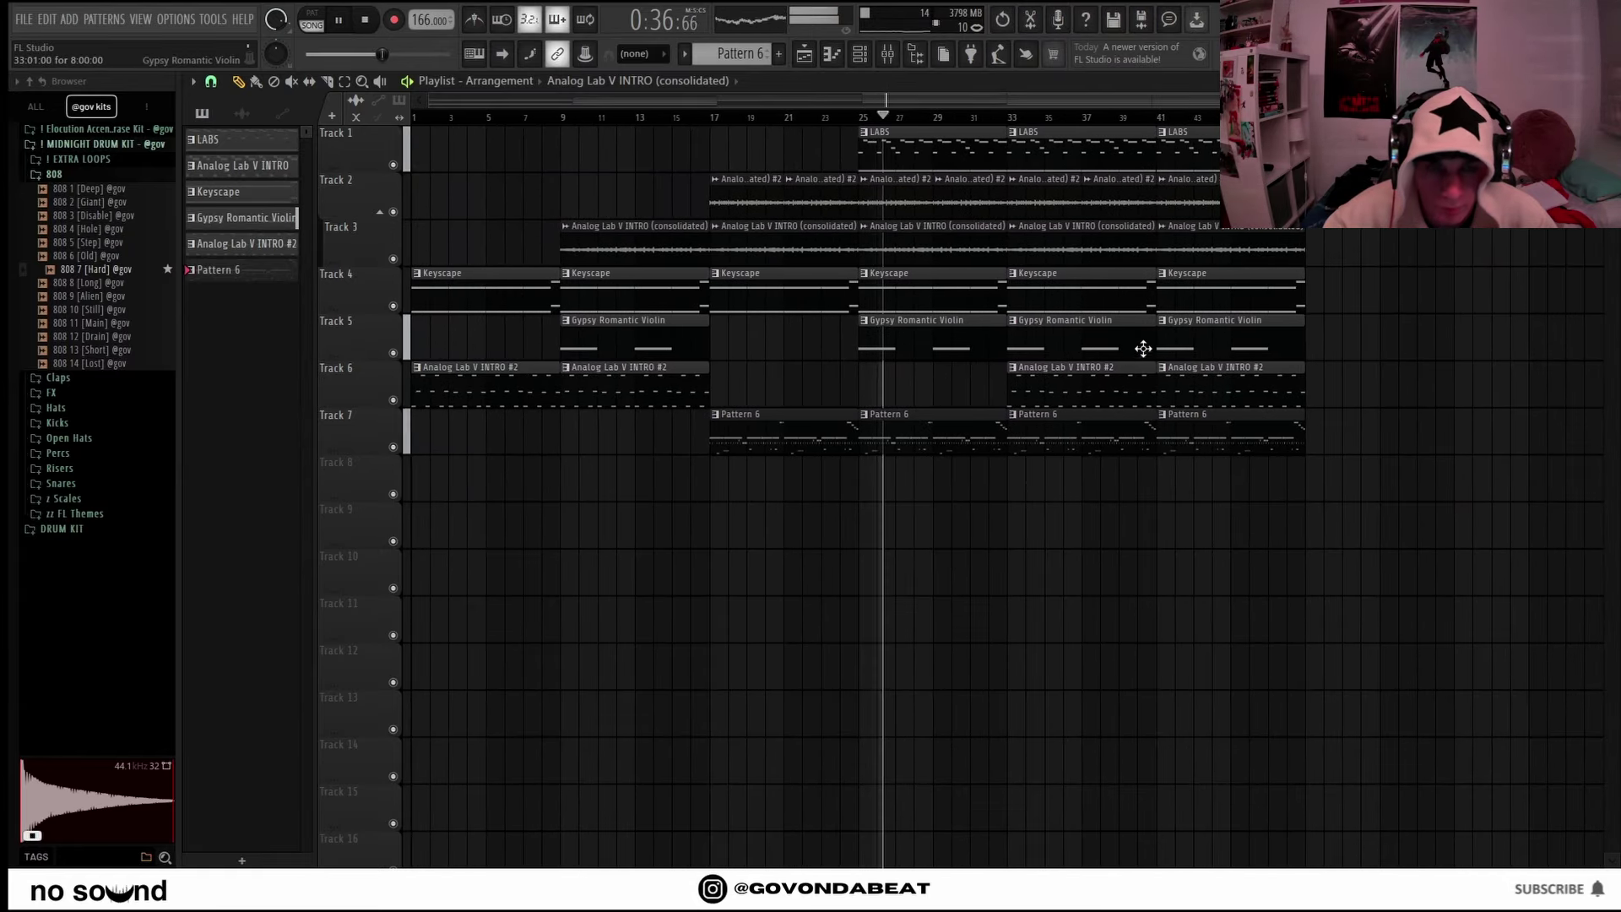
Remove the violin and LABS clips from bars 33–40 and the consolidated Analog Lab clips on Tracks 2 and 3 from bars 33–48.
{"action": "right_click", "coordinate": [1059, 342]}
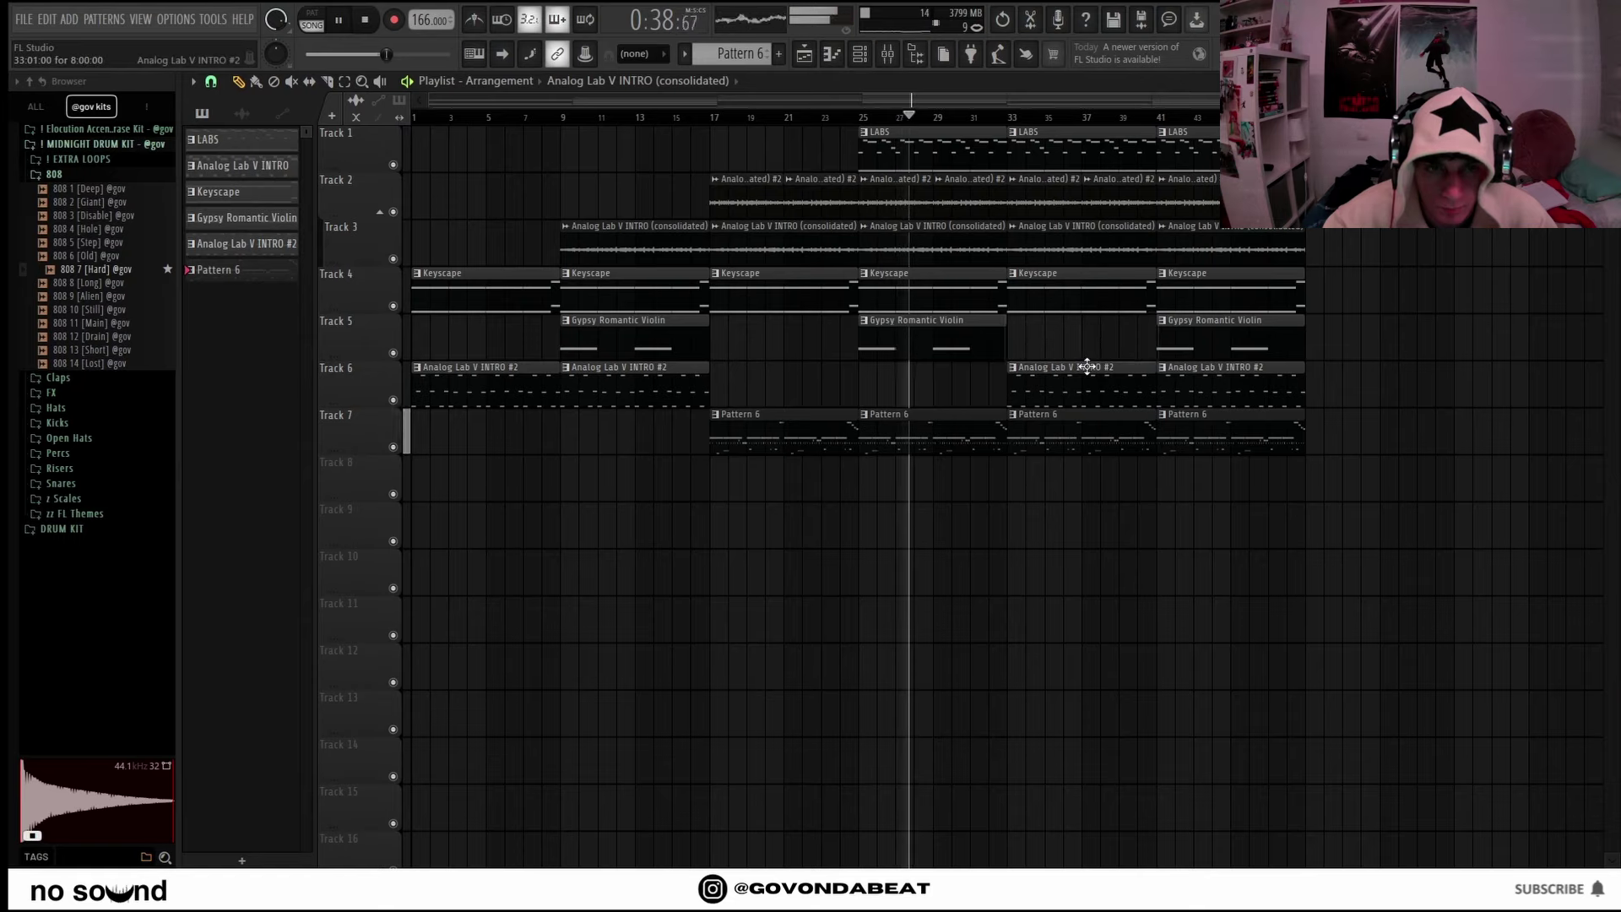
{"action": "right_click", "coordinate": [1060, 246]}
{"action": "right_click", "coordinate": [1072, 207]}
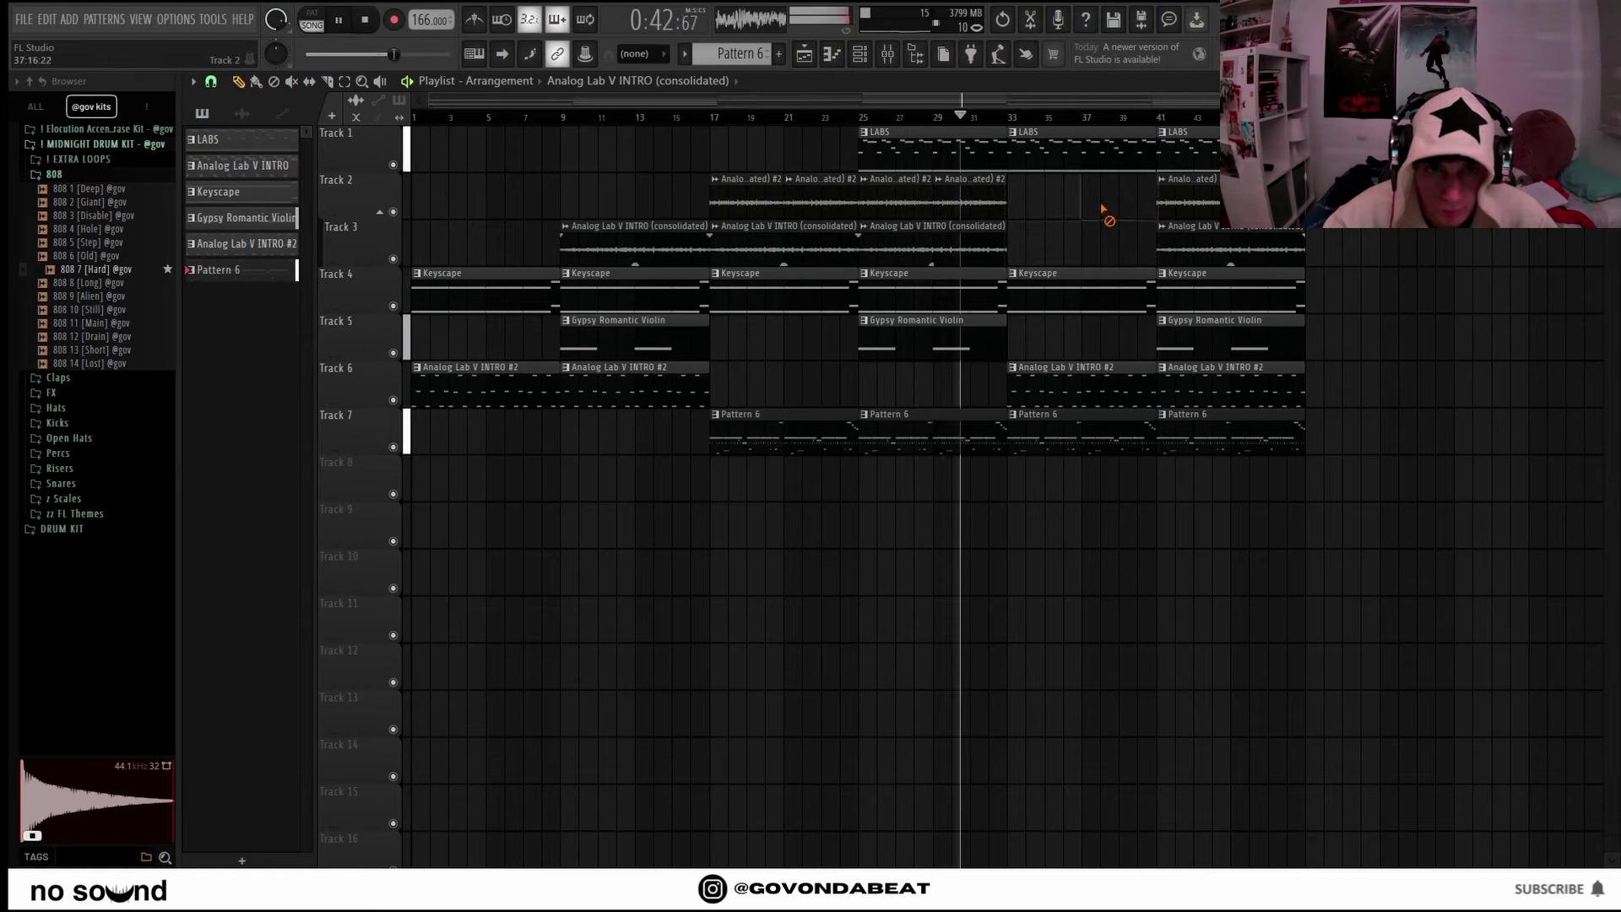
{"action": "right_click", "coordinate": [1089, 150]}
{"action": "right_click", "coordinate": [1191, 201]}
{"action": "right_click", "coordinate": [1249, 238]}
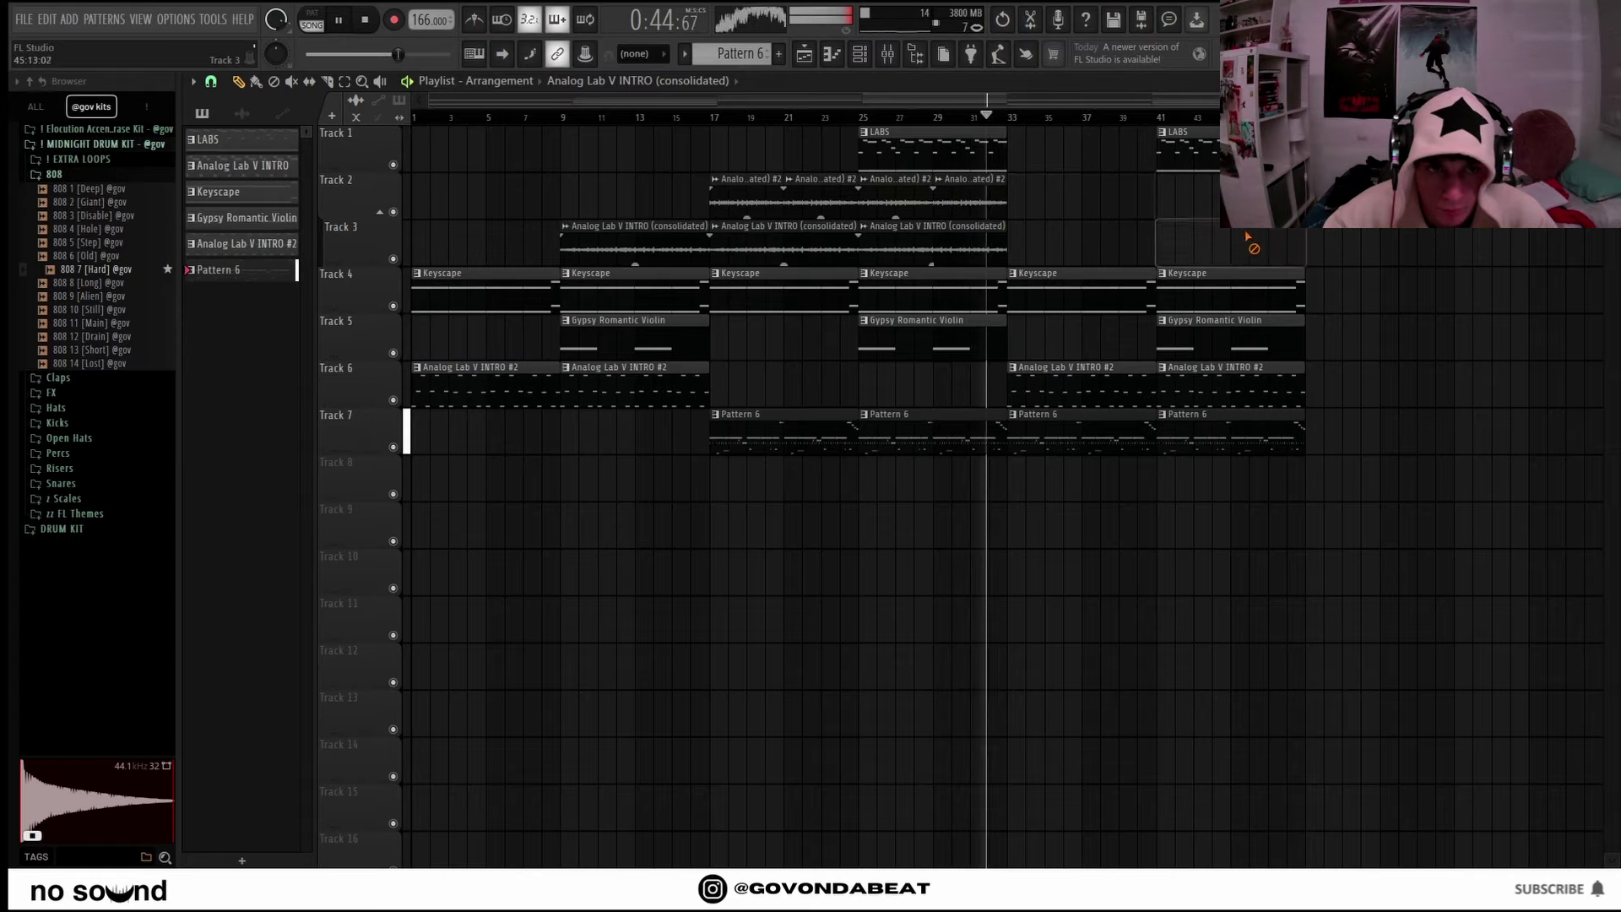
Duplicate the Track 3 Analog Lab V INTRO (consolidated) clip at bar 25 into bars 33–40 and 41–48.
{"action": "scroll", "coordinate": [1049, 264], "scroll_direction": "up", "scroll_amount": 5}
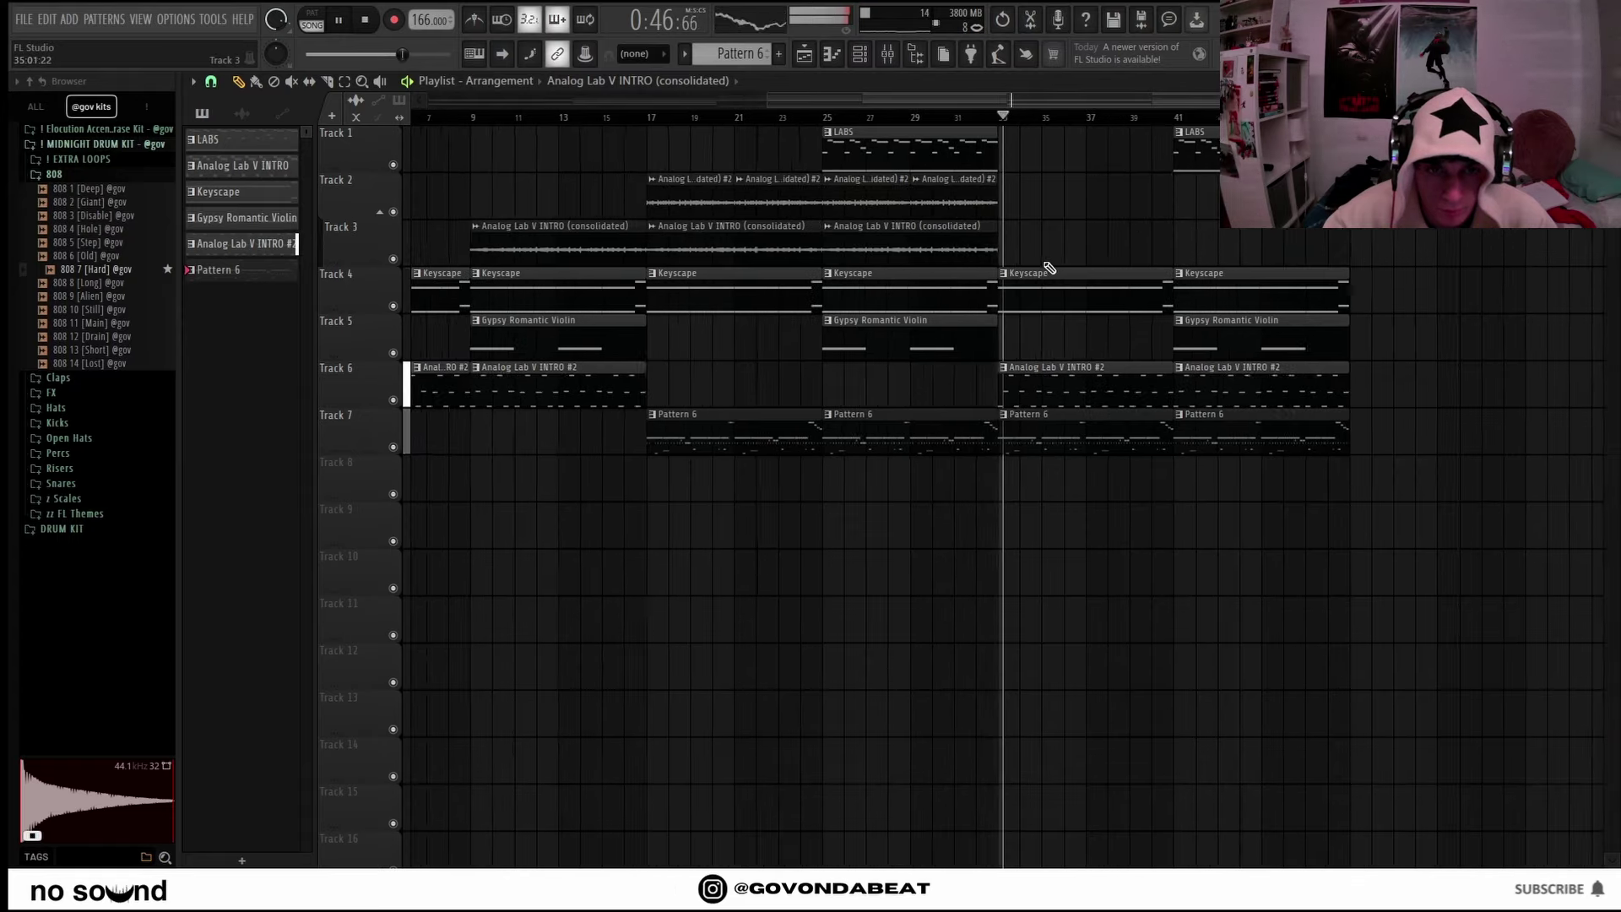
{"action": "left_click_drag", "start_coordinate": [977, 261], "coordinate": [883, 232]}
{"action": "key", "text": "ctrl+b"}
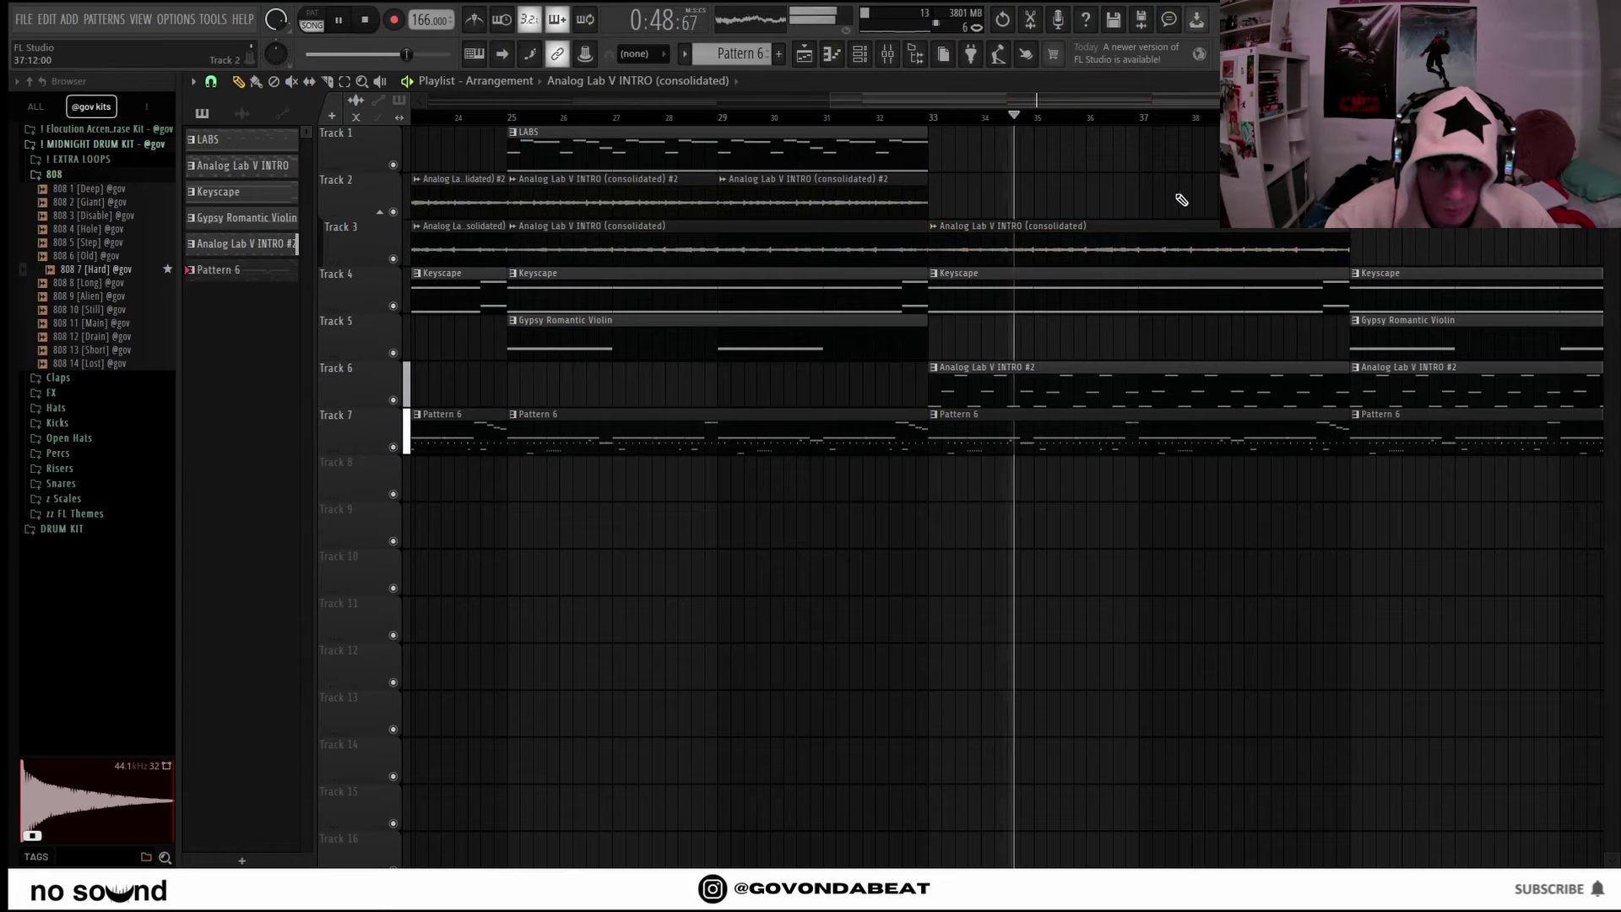
{"action": "scroll", "coordinate": [1180, 203], "scroll_direction": "down", "scroll_amount": 5}
{"action": "left_click_drag", "start_coordinate": [1137, 248], "coordinate": [1109, 245]}
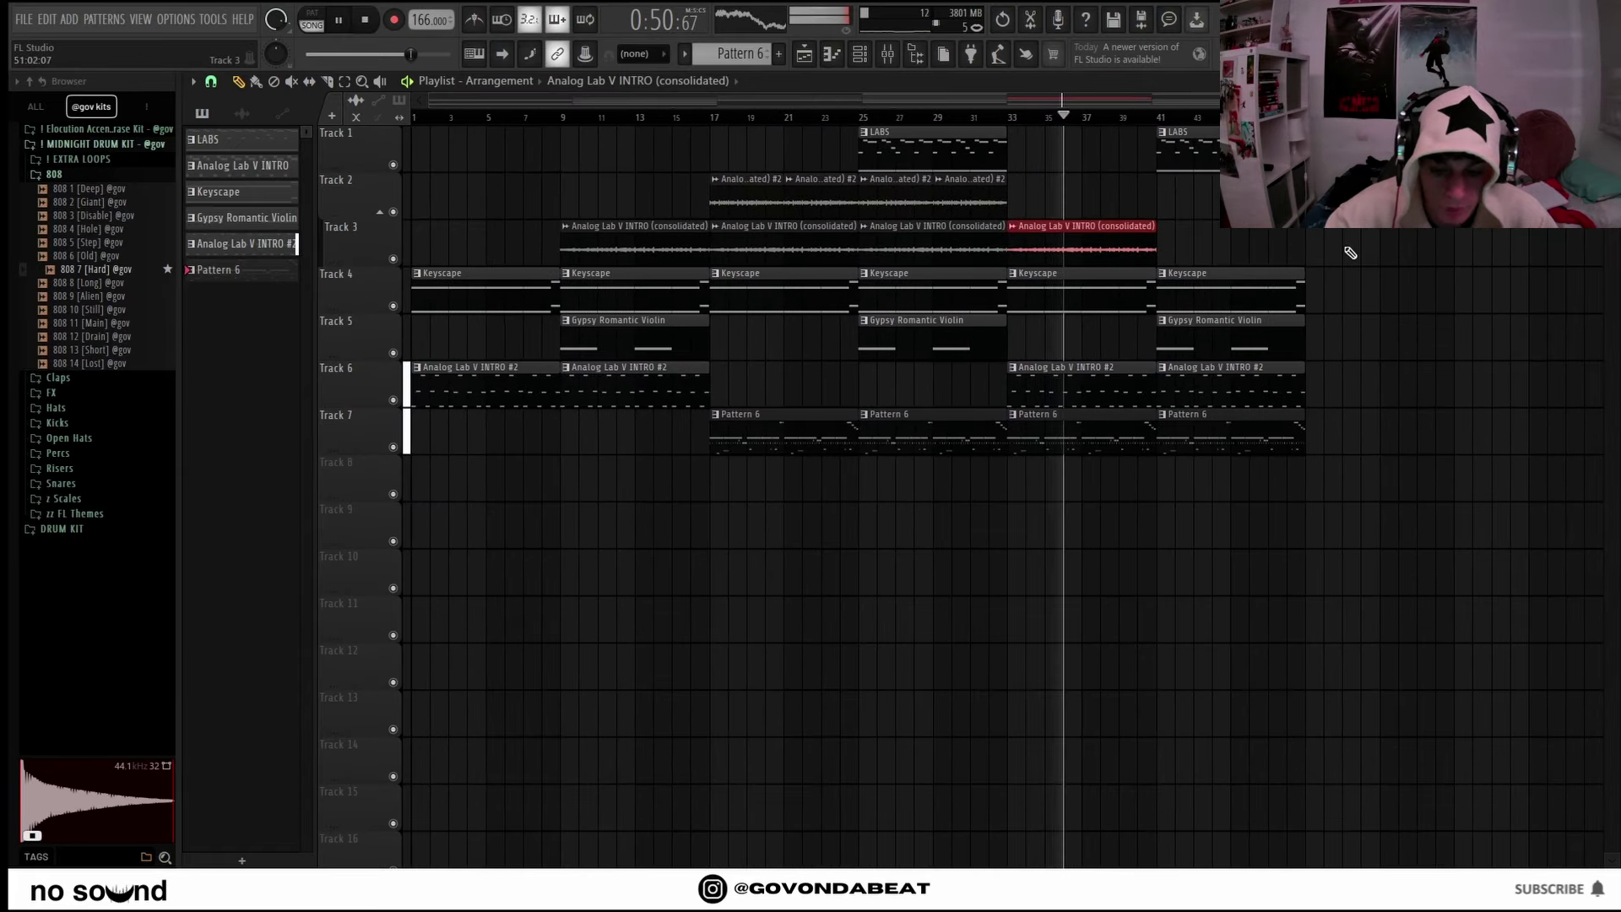
{"action": "key", "text": "ctrl+b"}
Duplicate the Keyscape clip at bar 41 to bar 49 as an ending section.
{"action": "left_click", "coordinate": [1352, 326], "text": "ctrl"}
{"action": "left_click_drag", "start_coordinate": [1039, 191], "coordinate": [891, 200]}
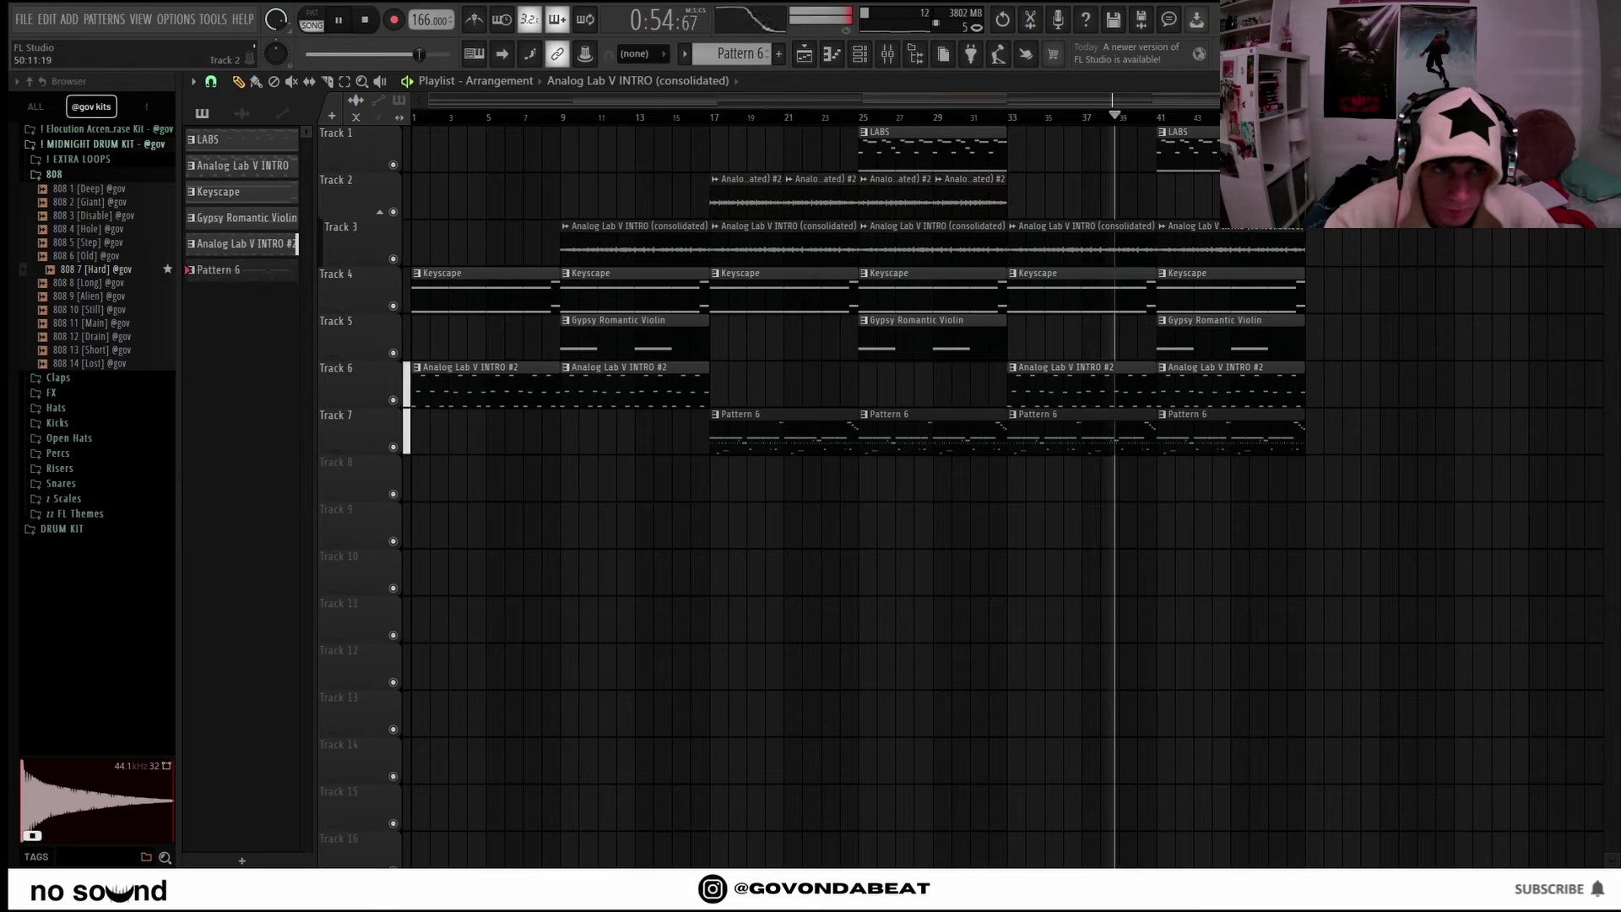
{"action": "left_click_drag", "start_coordinate": [1367, 283], "coordinate": [1262, 305]}
{"action": "key", "text": "ctrl+b"}
{"action": "scroll", "coordinate": [1407, 355], "scroll_direction": "down", "scroll_amount": 1}
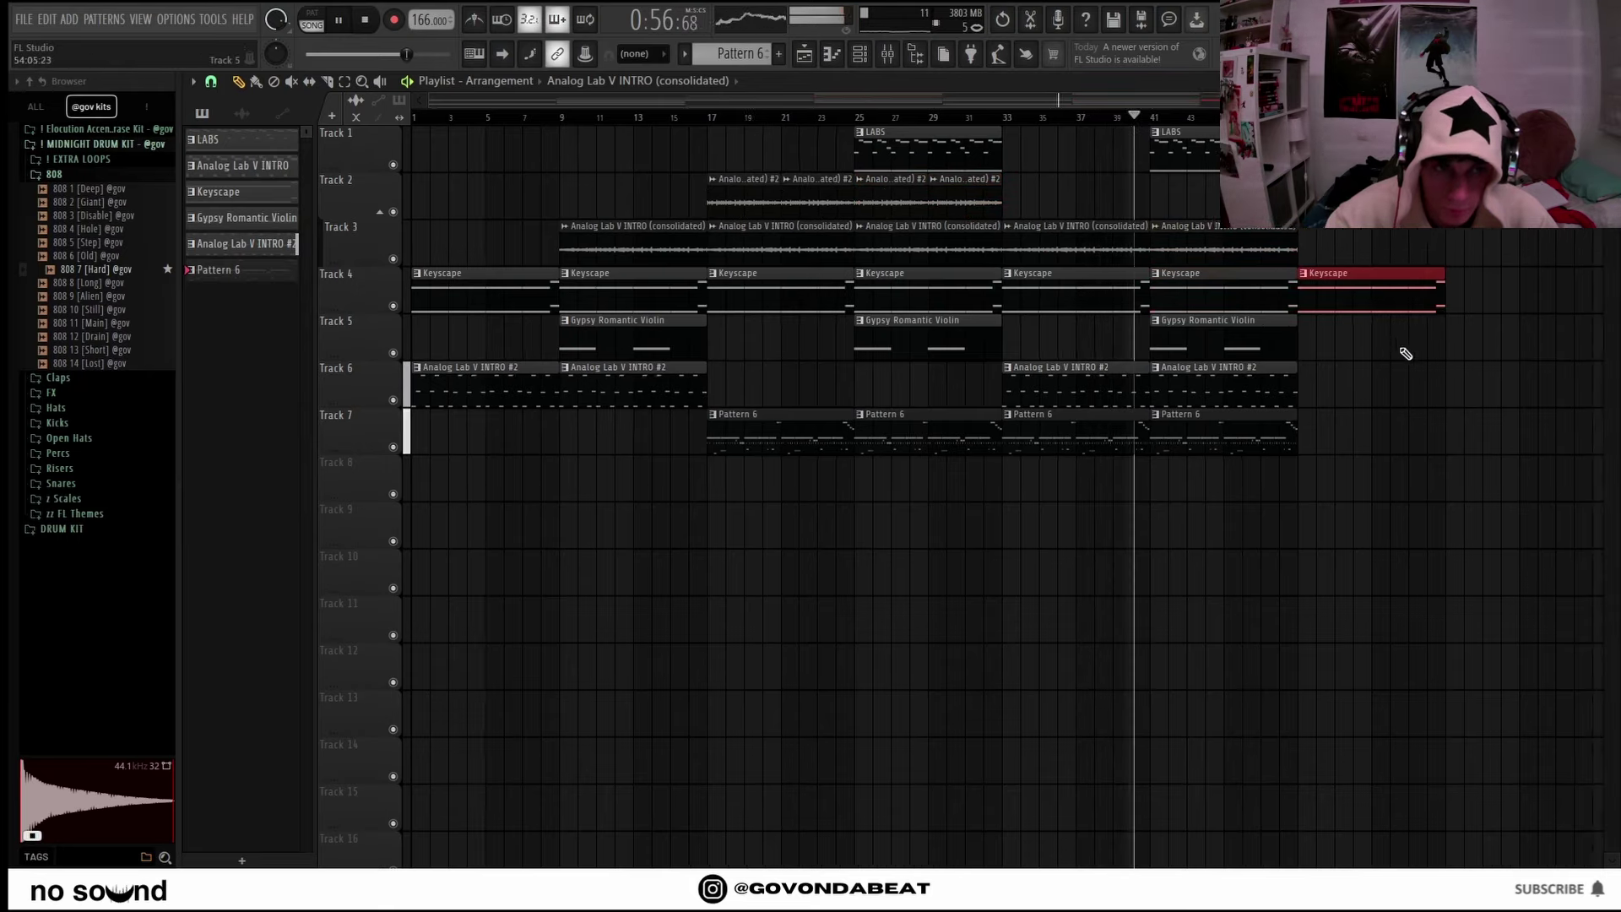
Duplicate all clips in bars 17–48 on Tracks 1–7 as a second section spanning bars 57–88.
{"action": "left_click", "coordinate": [1402, 359], "text": "ctrl"}
{"action": "left_click_drag", "start_coordinate": [1175, 498], "coordinate": [708, 129]}
{"action": "key", "text": "ctrl+b"}
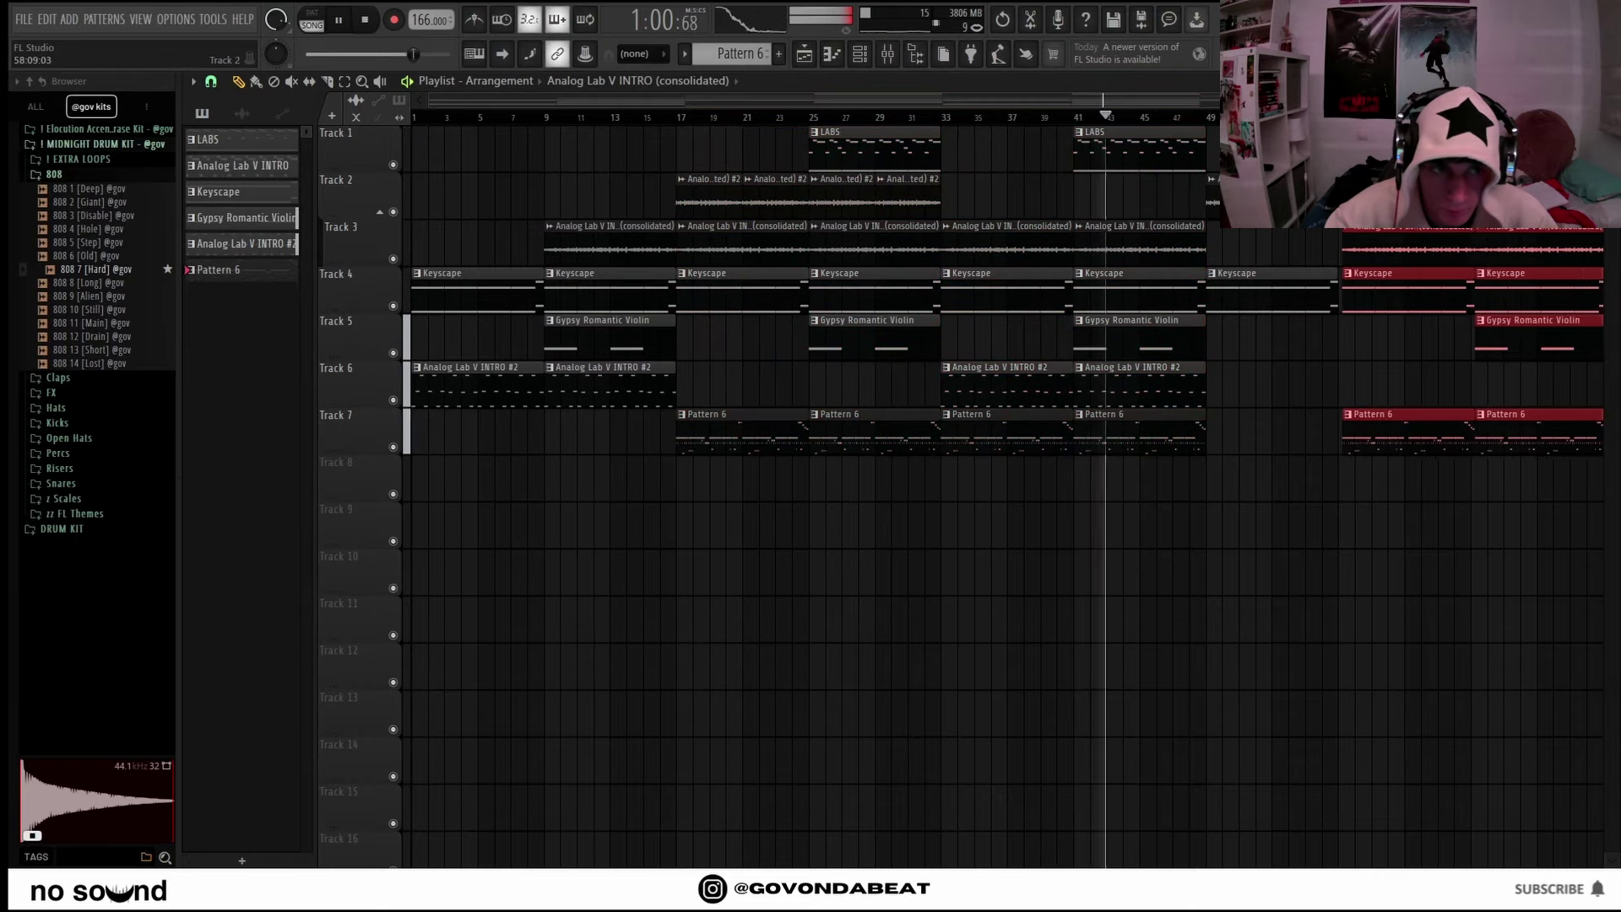
{"action": "scroll", "coordinate": [1259, 383], "scroll_direction": "down", "scroll_amount": 3}
Add a LABS clip at bar 57 and remove the Track 3 Analog Lab V INTRO (consolidated) clip from bars 57–64.
{"action": "left_click", "coordinate": [1484, 318]}
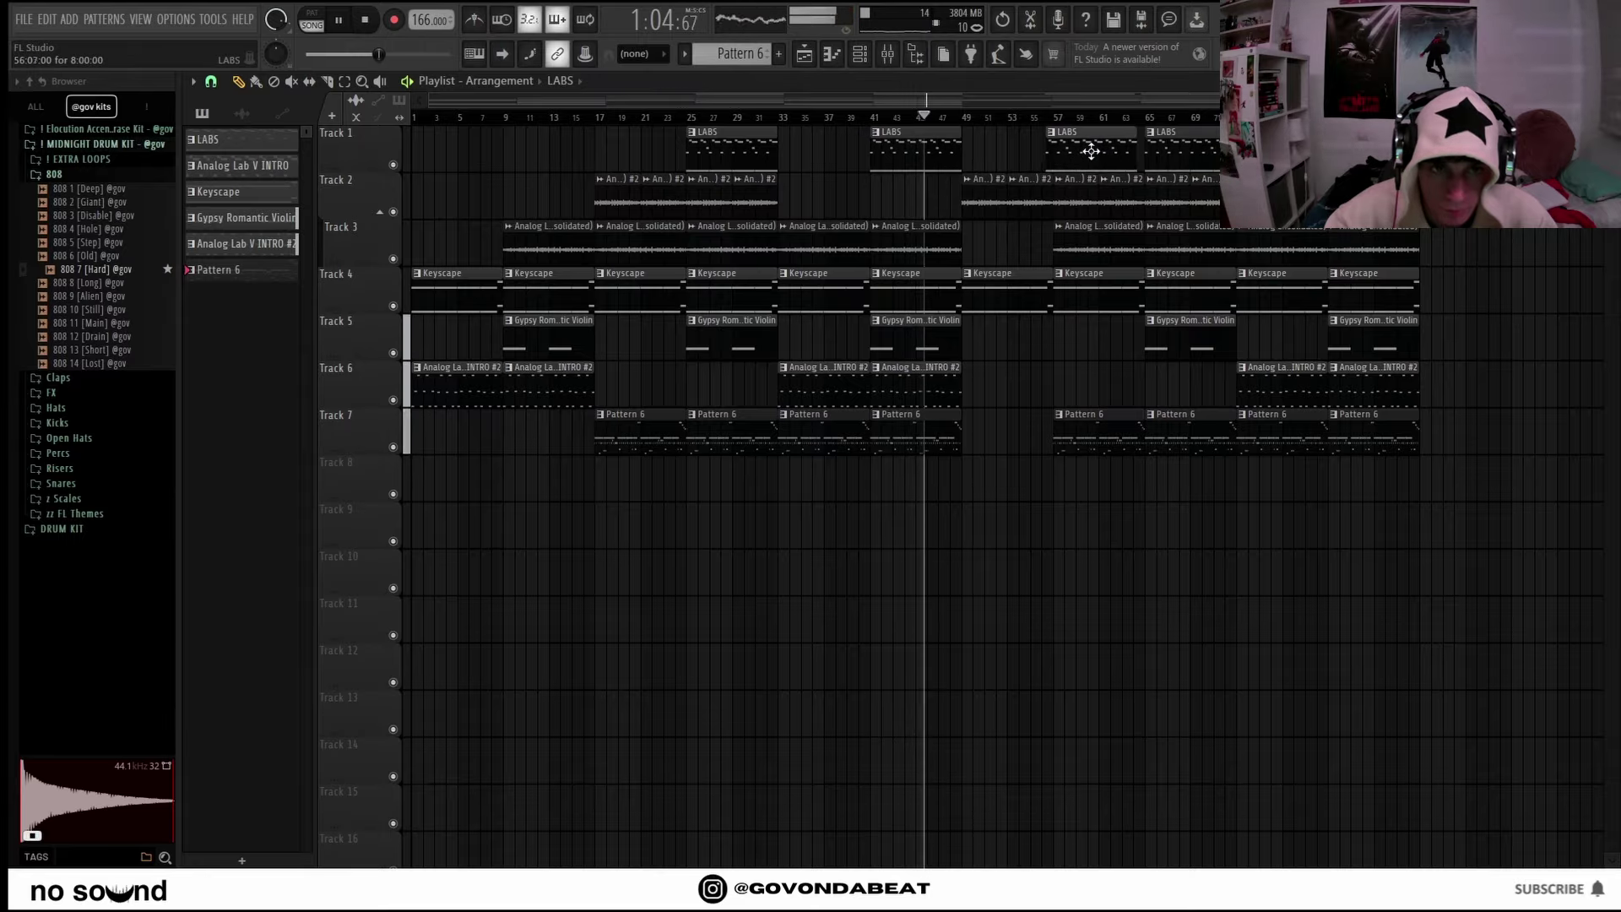
{"action": "scroll", "coordinate": [1090, 151], "scroll_direction": "up", "scroll_amount": 3}
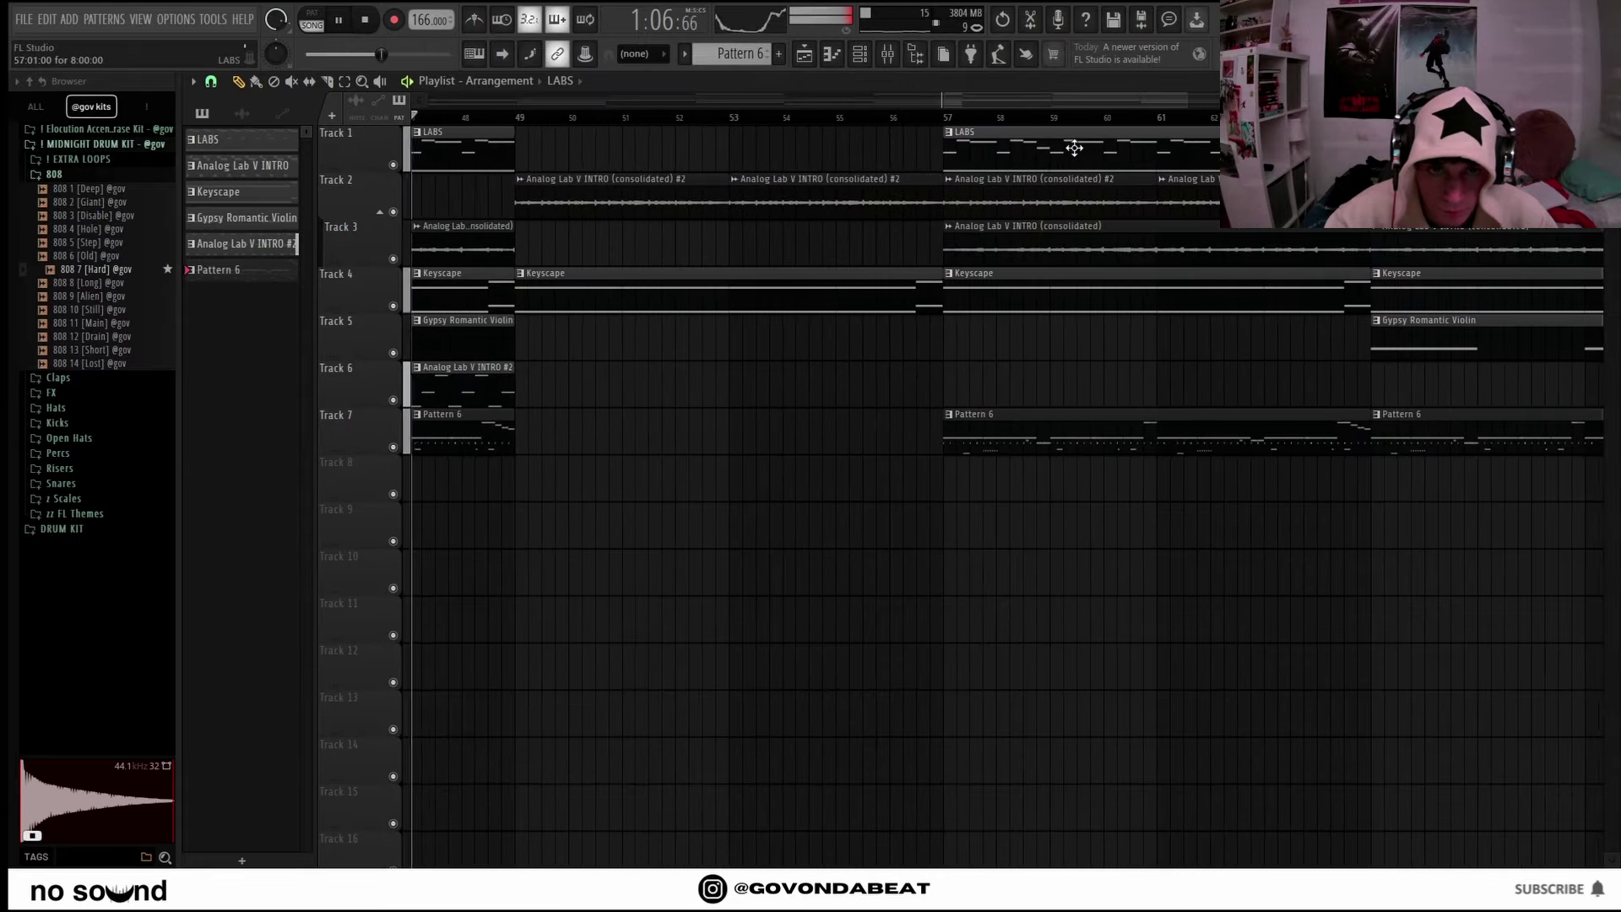
{"action": "scroll", "coordinate": [1114, 270], "scroll_direction": "right", "scroll_amount": 4}
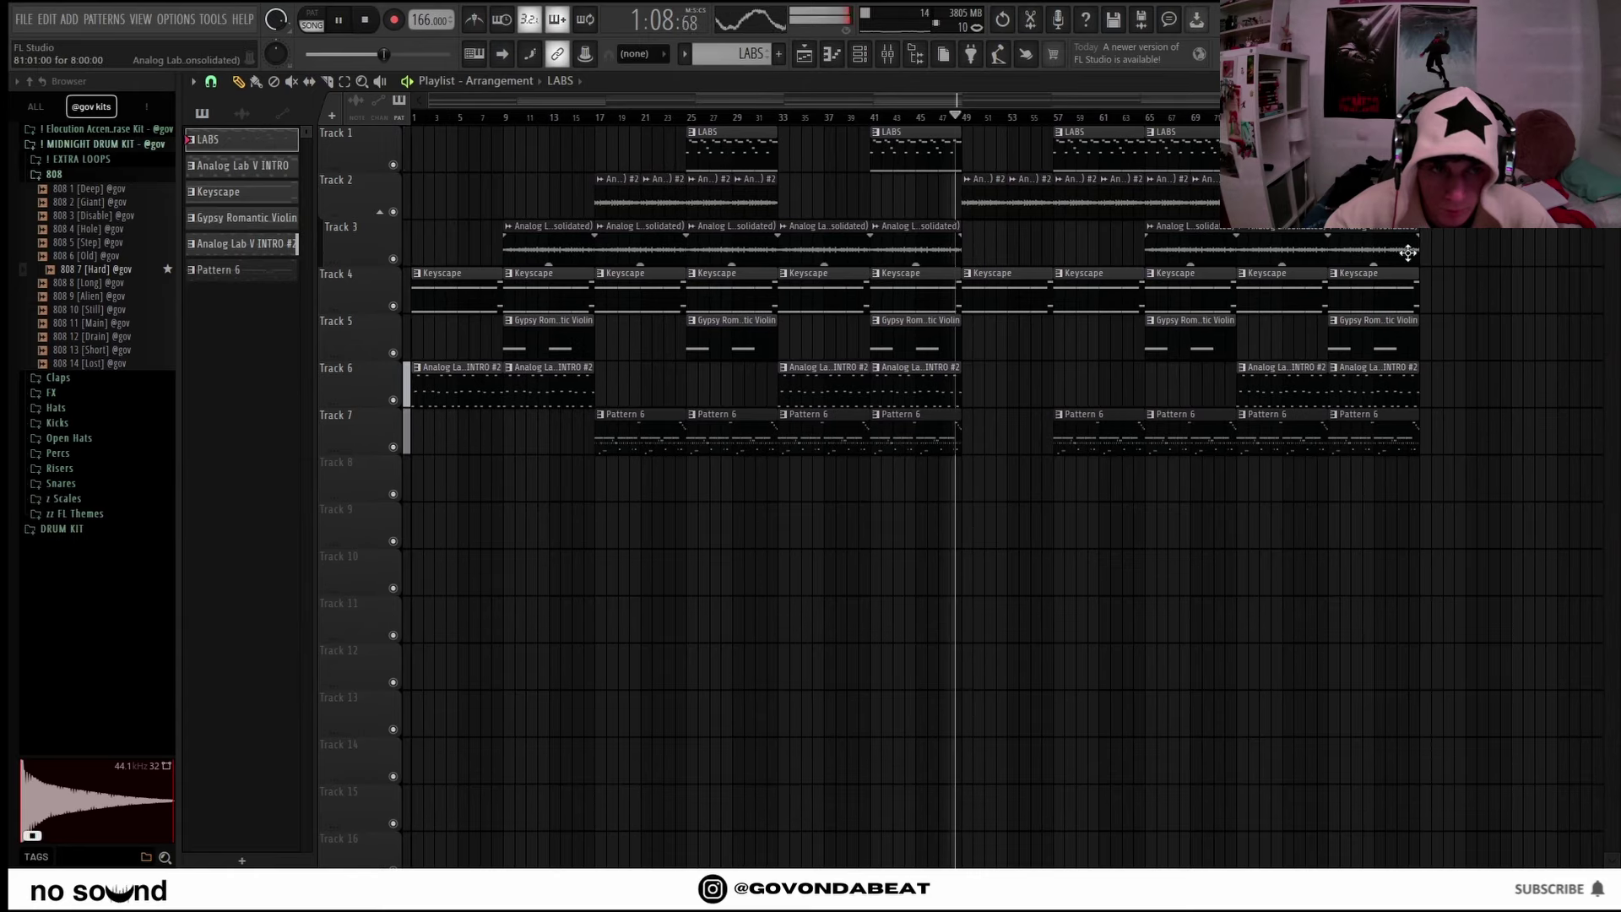
Duplicate the Gypsy Romantic Violin clip at bar 65 to bar 57 on Track 5.
{"action": "scroll", "coordinate": [1103, 373], "scroll_direction": "up", "scroll_amount": 1}
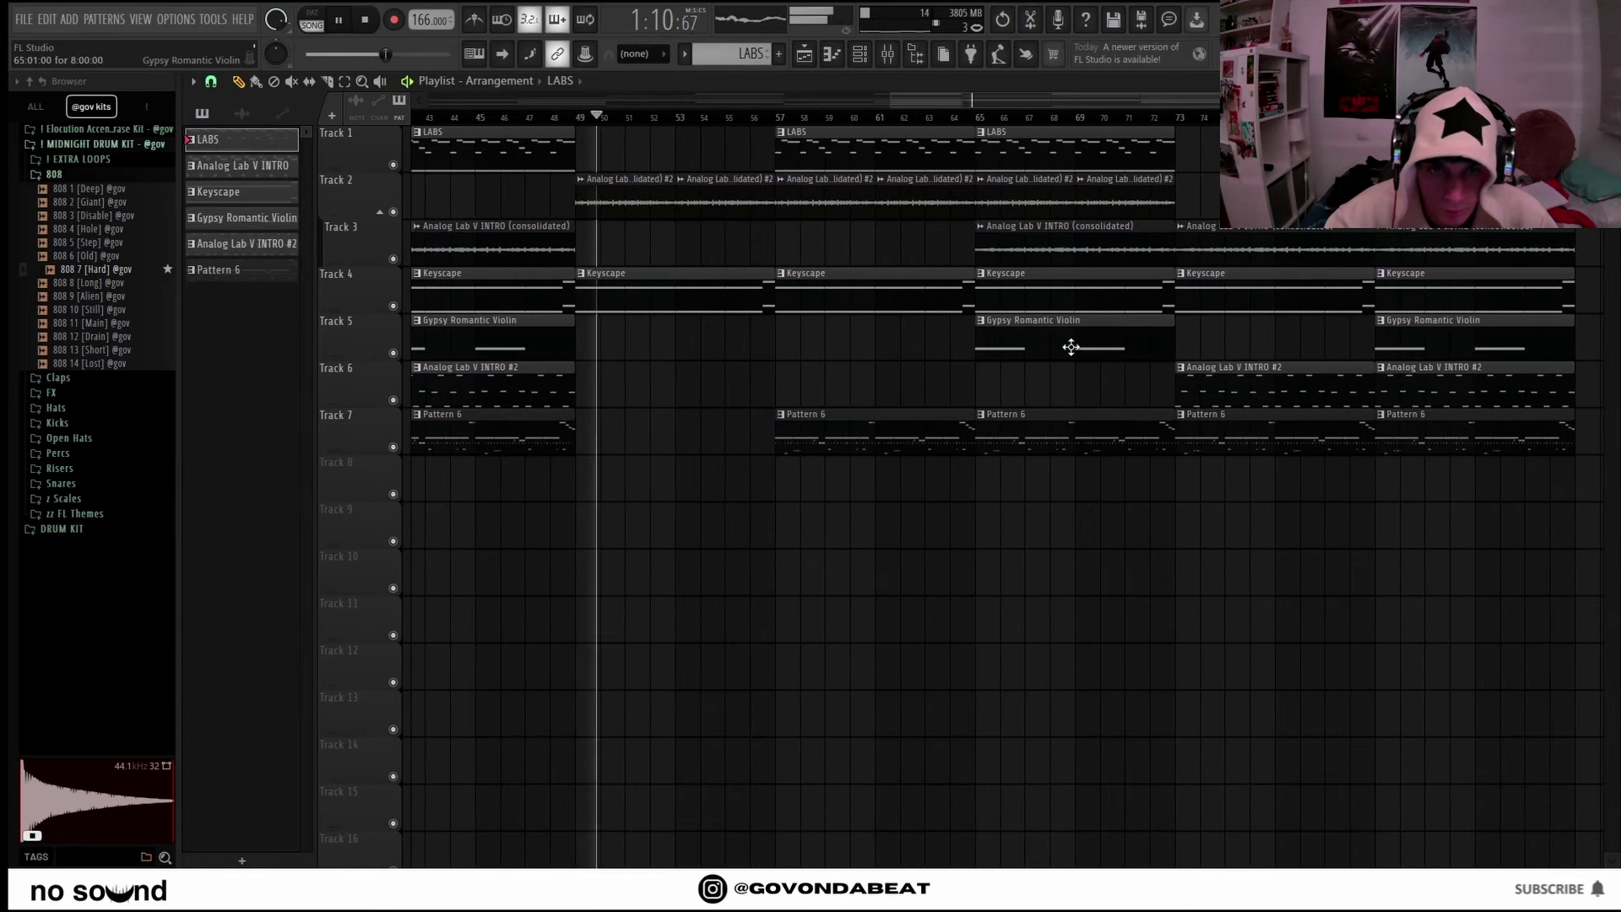
{"action": "left_click_drag", "start_coordinate": [1085, 347], "coordinate": [880, 344]}
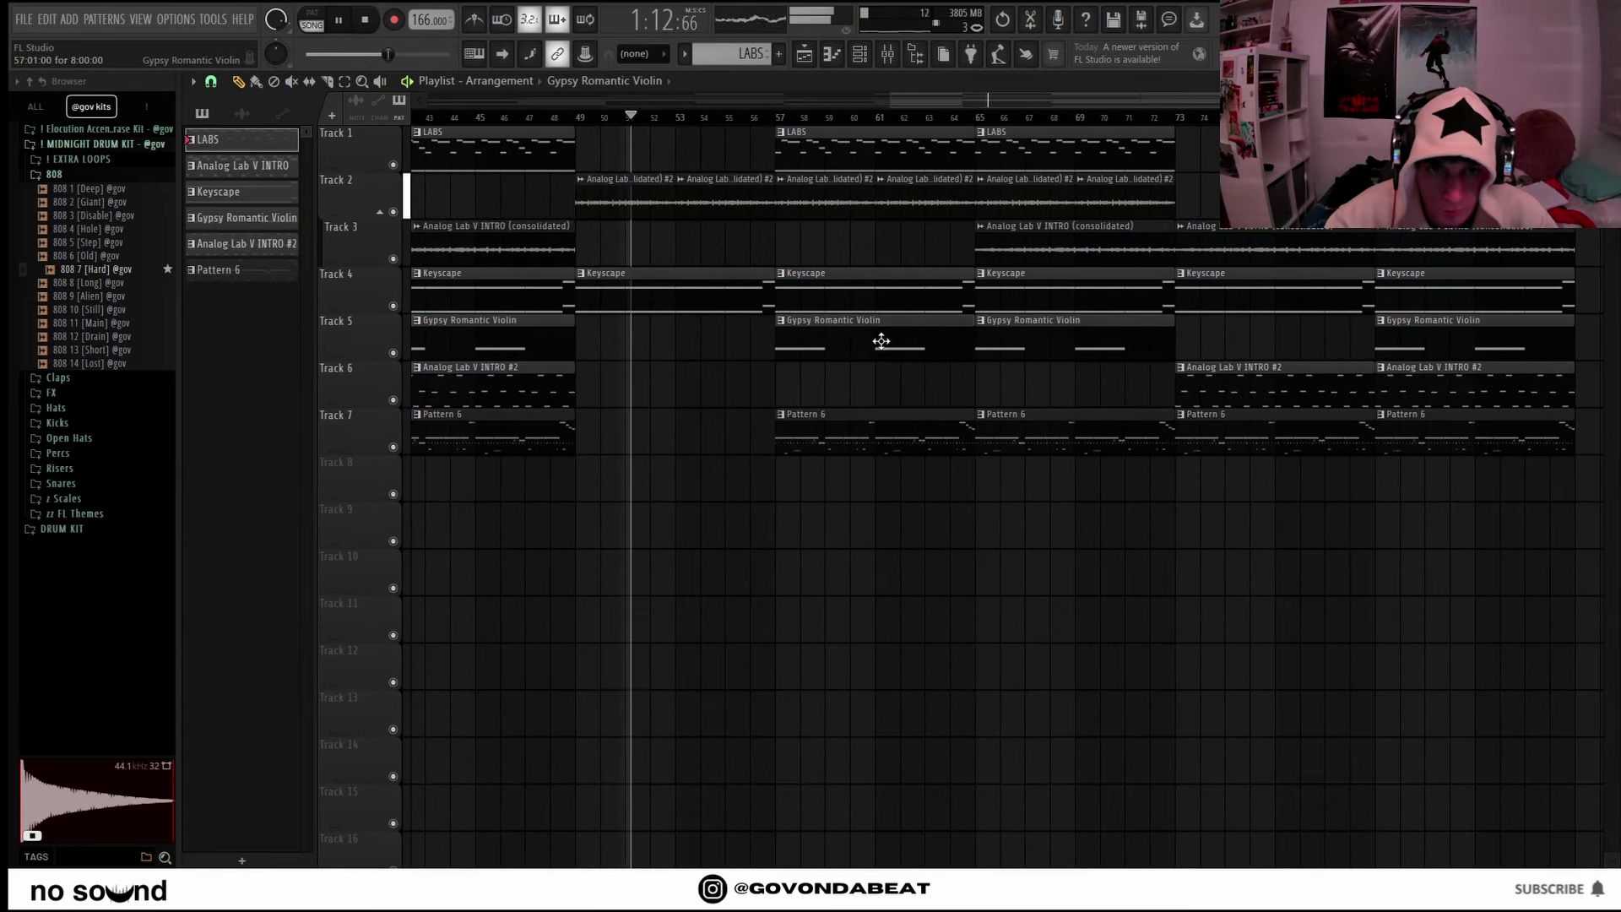
{"action": "scroll", "coordinate": [881, 383], "scroll_direction": "down", "scroll_amount": 3}
{"action": "scroll", "coordinate": [881, 382], "scroll_direction": "down", "scroll_amount": 2}
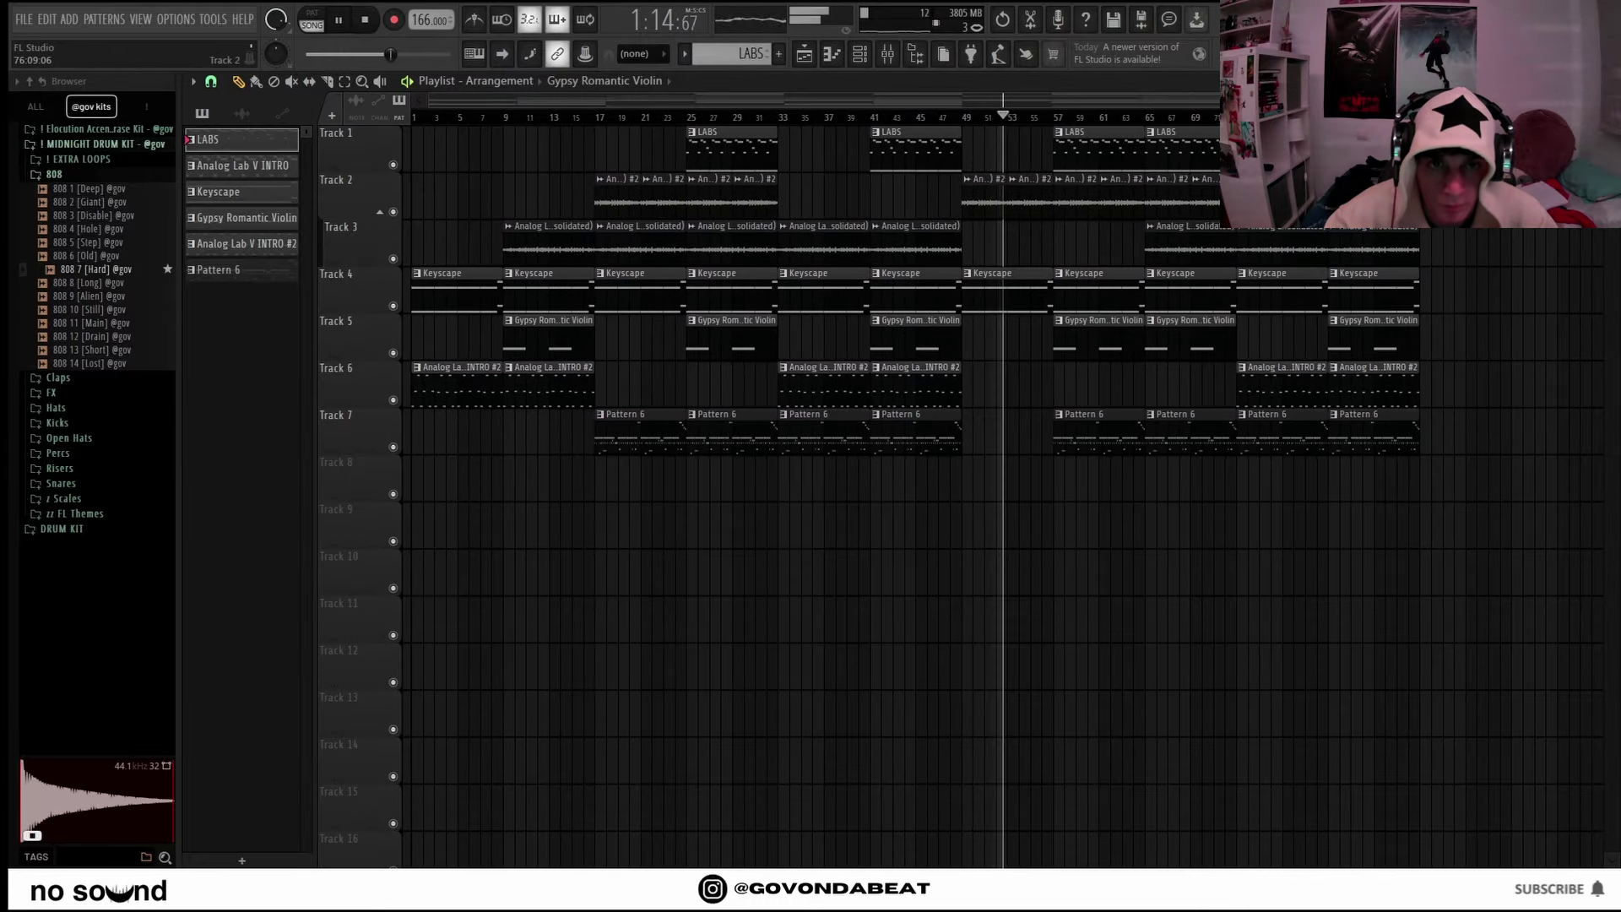
{"action": "scroll", "coordinate": [1298, 339], "scroll_direction": "up", "scroll_amount": 5}
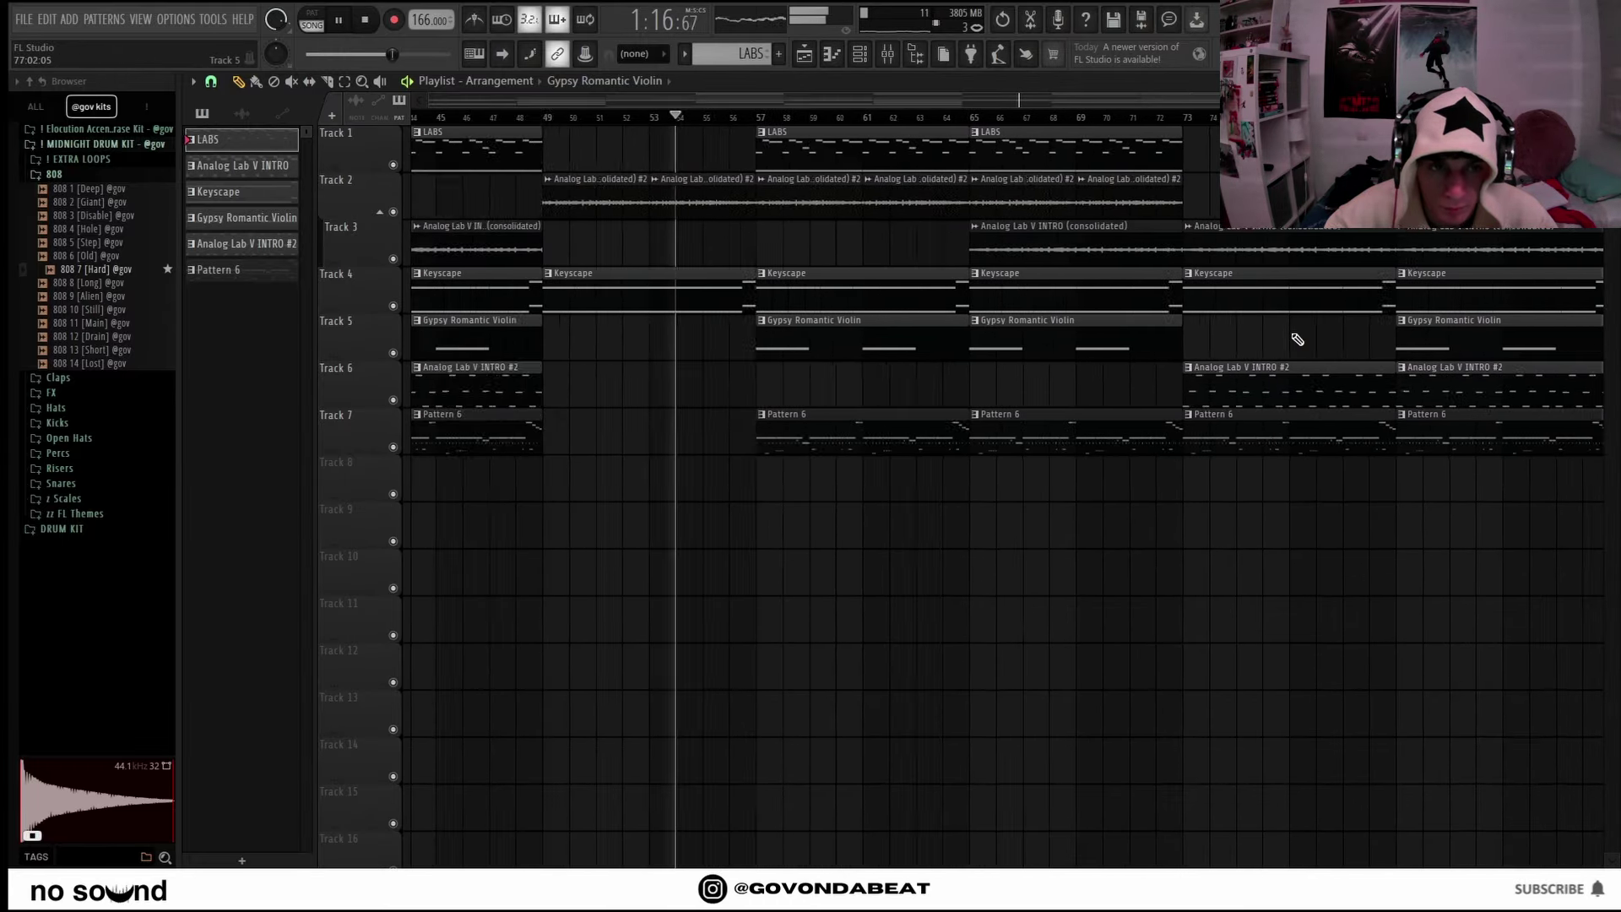
{"action": "scroll", "coordinate": [1298, 339], "scroll_direction": "down", "scroll_amount": 4}
{"action": "scroll", "coordinate": [1385, 224], "scroll_direction": "up", "scroll_amount": 4}
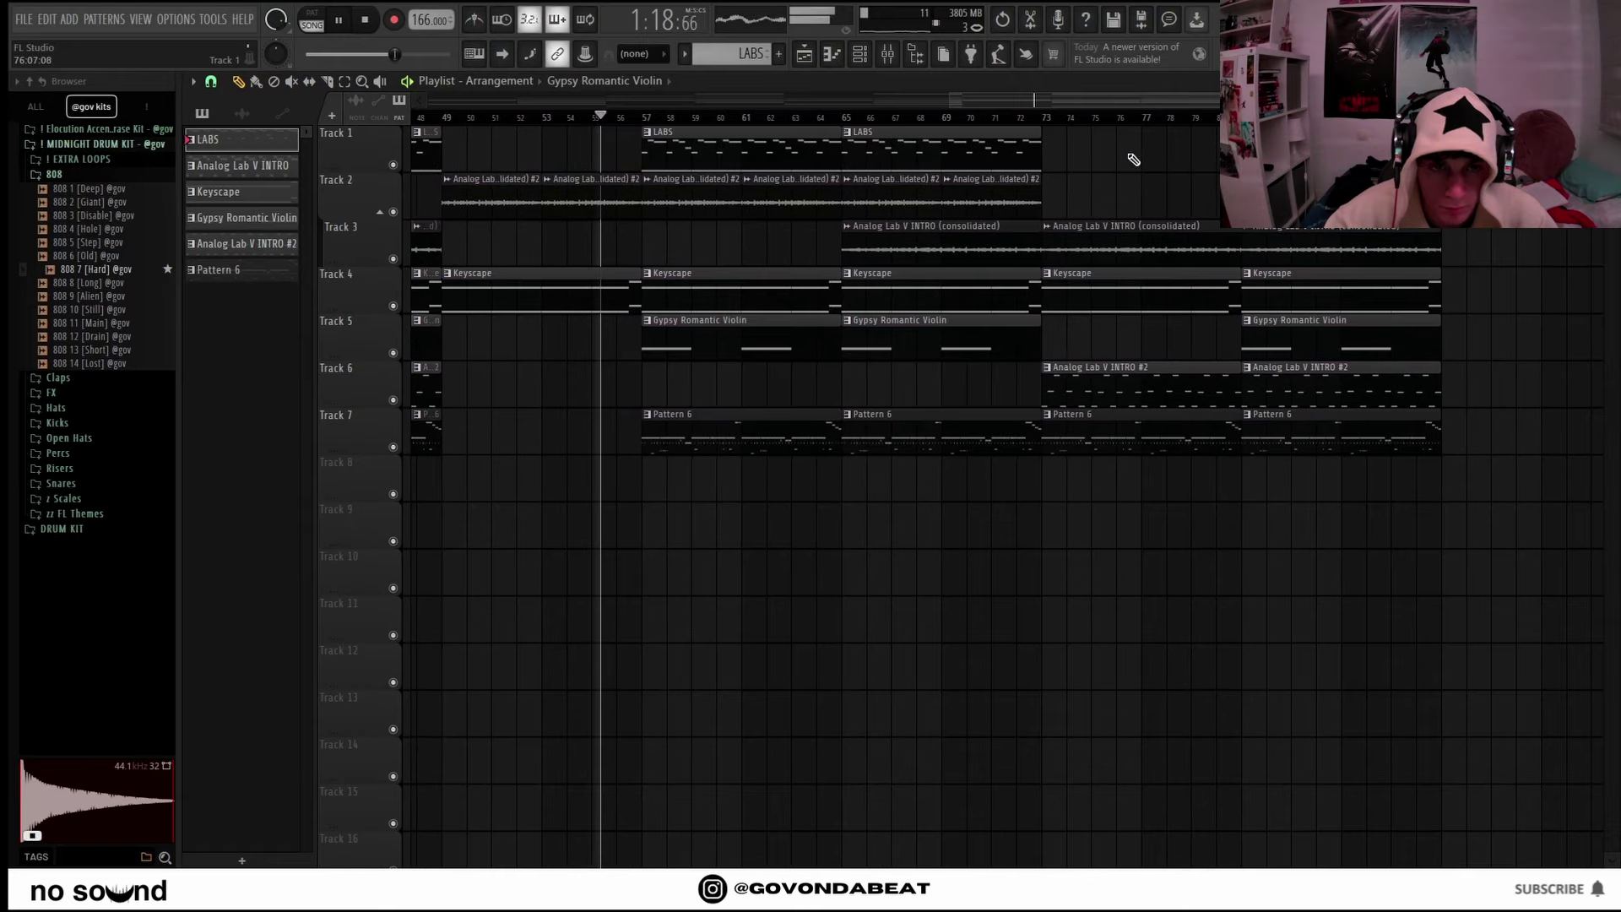
{"action": "scroll", "coordinate": [1402, 337], "scroll_direction": "down", "scroll_amount": 3}
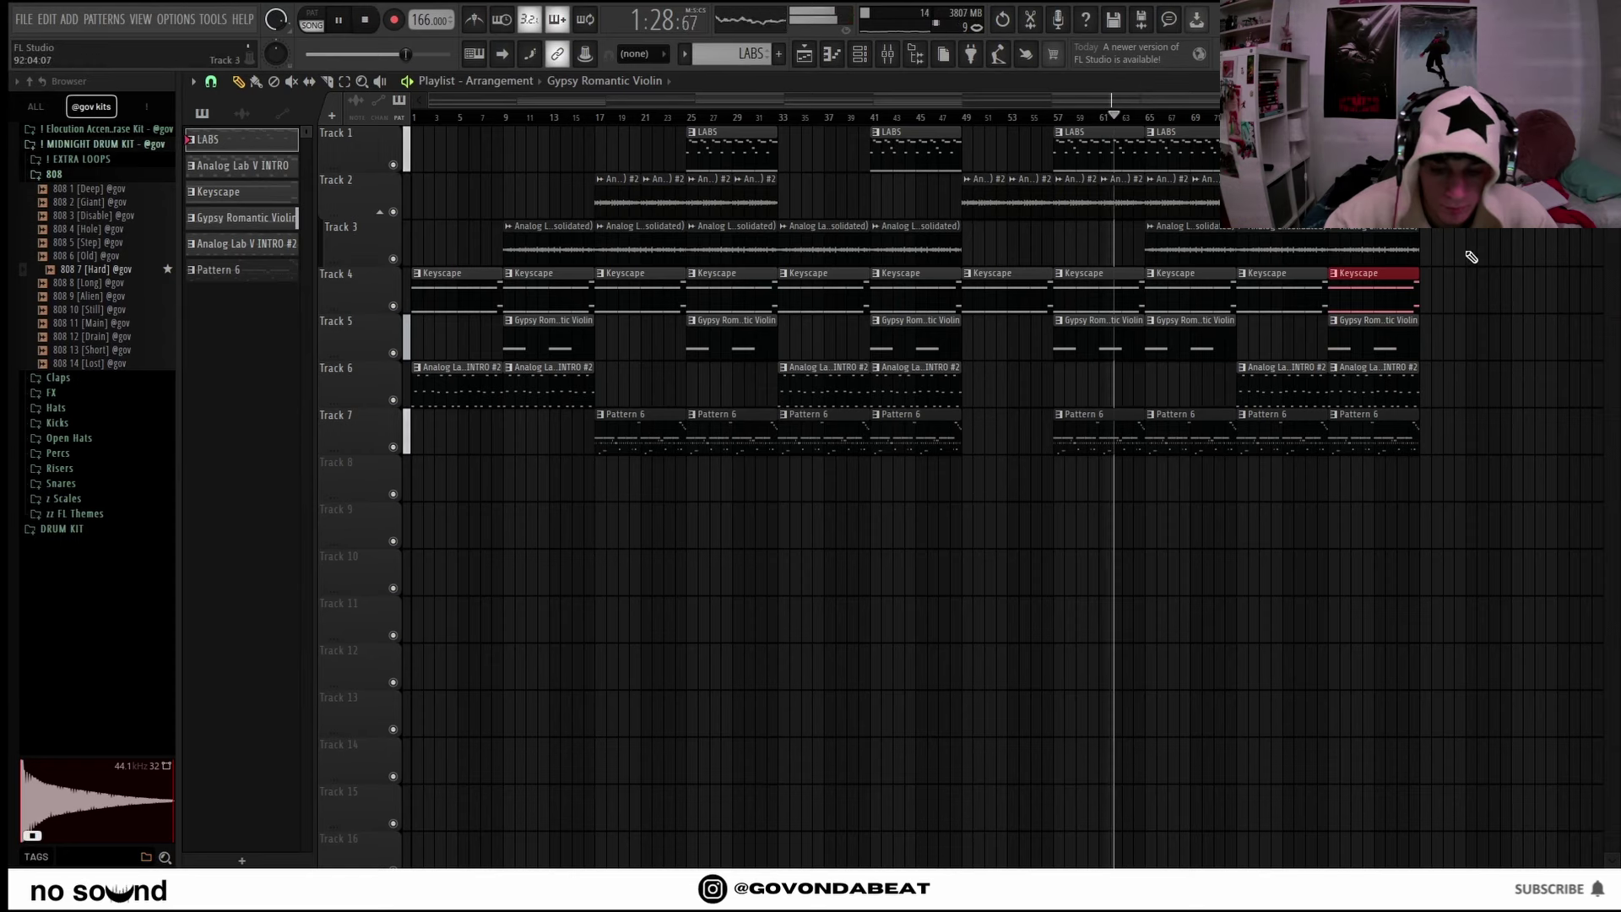
Duplicate the Keyscape clip at bar 81 to bar 89, and copy the bars 17–32 section to bars 97–112.
{"action": "key", "text": "ctrl+b"}
{"action": "key", "text": "ctrl+d"}
{"action": "mouse_move", "coordinate": [741, 454]}
{"action": "left_mouse_down"}
{"action": "mouse_move", "coordinate": [681, 170]}
{"action": "mouse_move", "coordinate": [608, 134]}
{"action": "mouse_move", "coordinate": [597, 192]}
{"action": "mouse_move", "coordinate": [1465, 193]}
{"action": "left_mouse_up"}
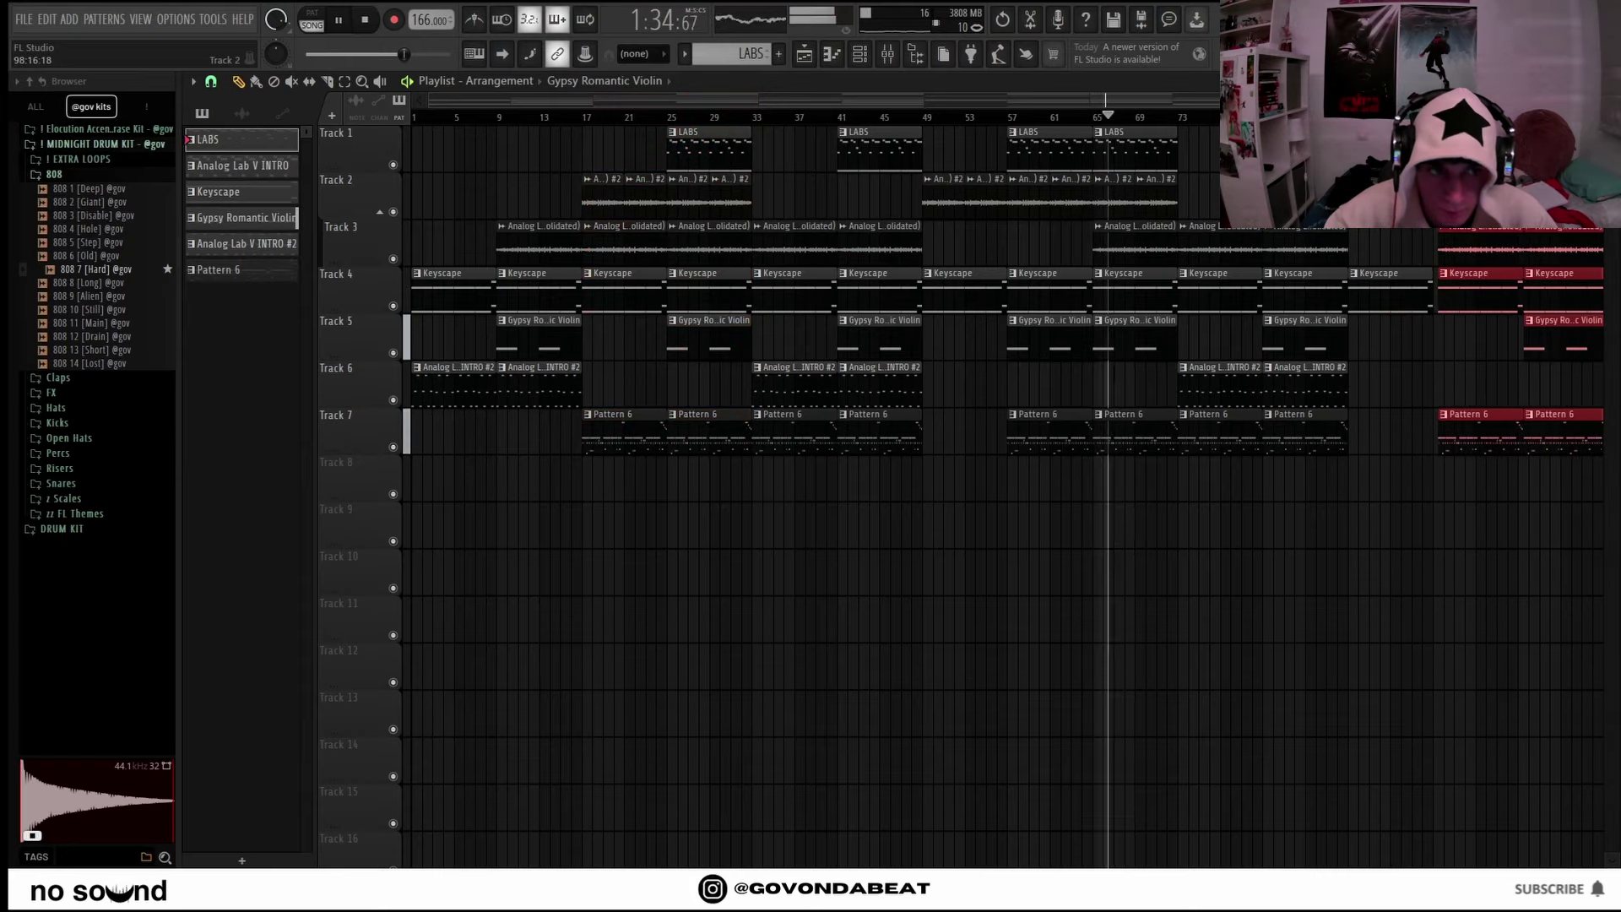
{"action": "key", "text": "ctrl+d"}
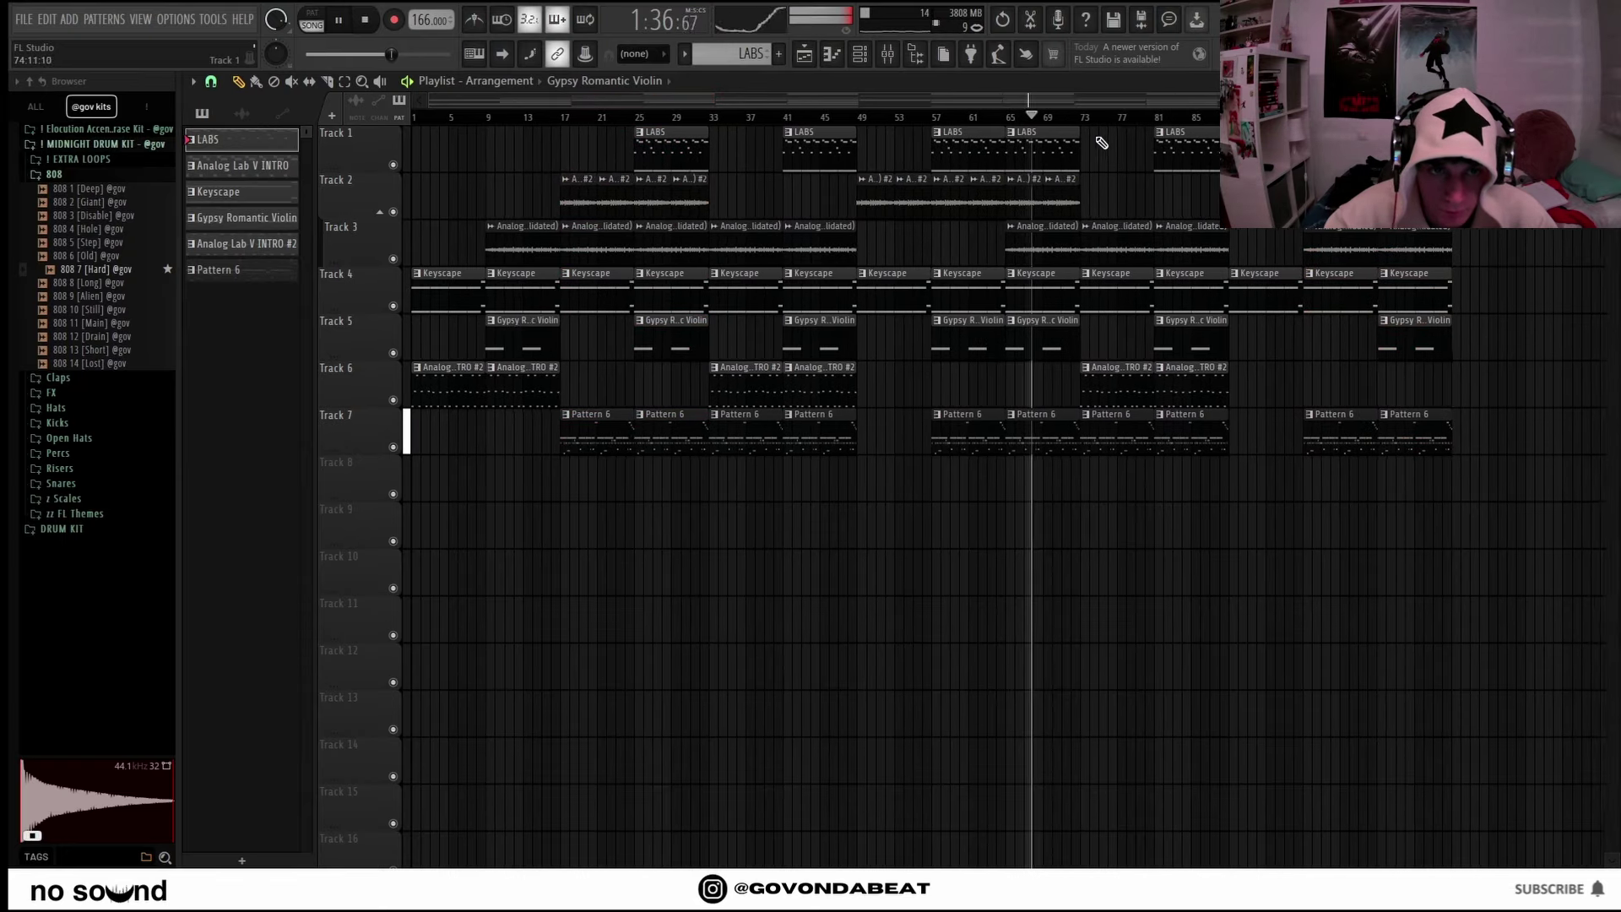
Play from about bar 73 and add copies of the Keyscape and Analog Lab V INTRO #2 clips at bar 113.
{"action": "left_click", "coordinate": [1072, 116]}
{"action": "scroll", "coordinate": [1089, 350], "scroll_direction": "up", "scroll_amount": 1}
{"action": "scroll", "coordinate": [1131, 359], "scroll_direction": "up", "scroll_amount": 2}
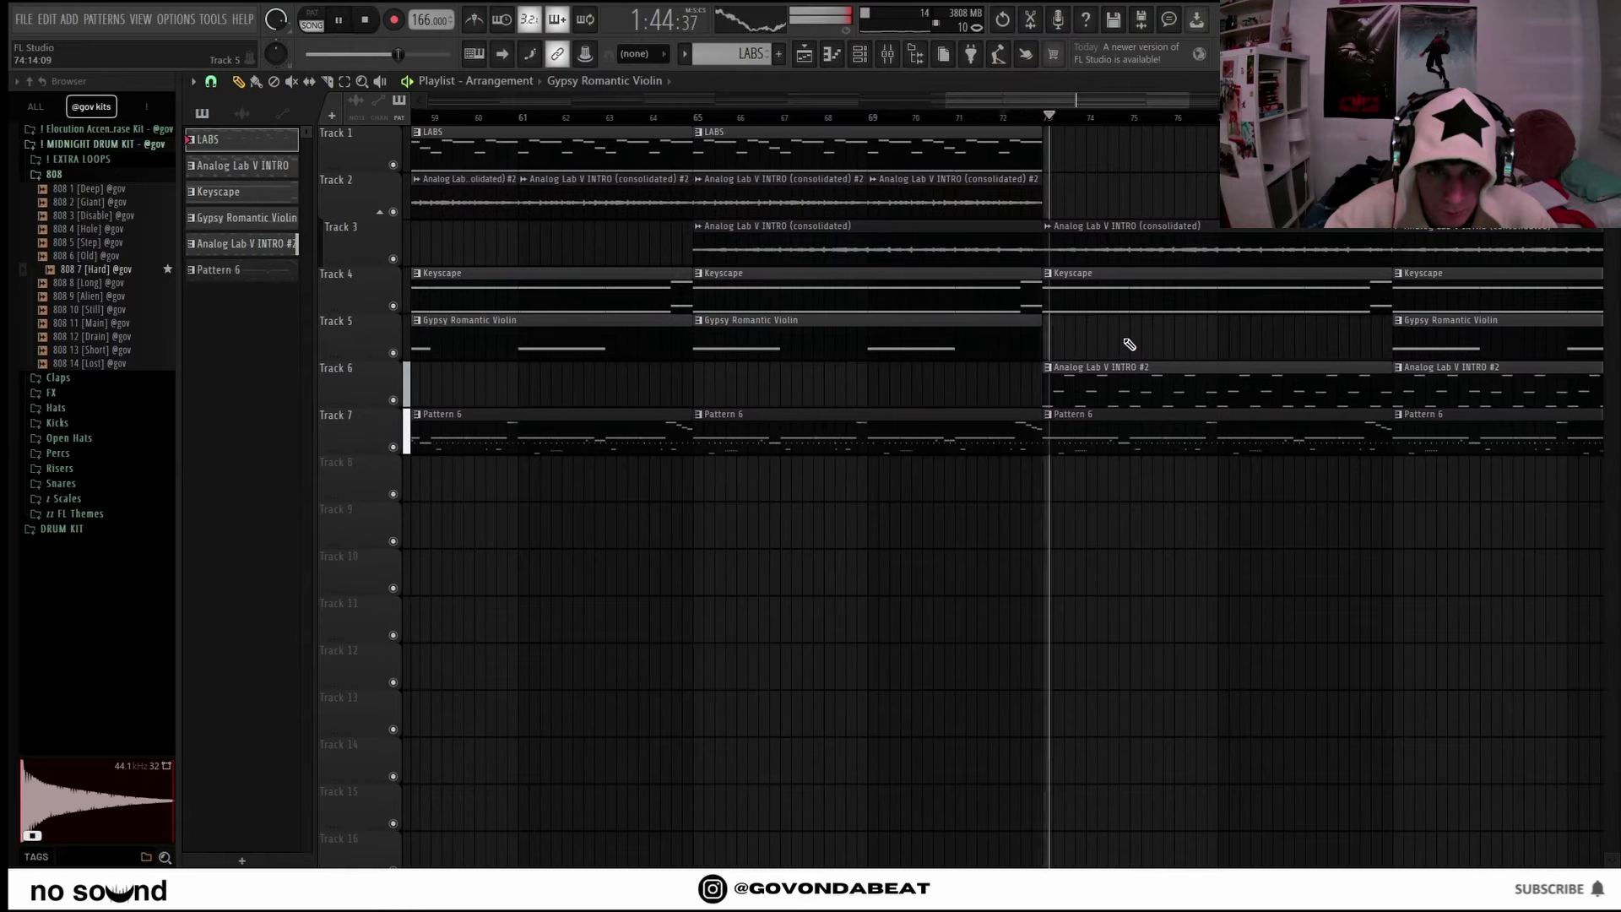
{"action": "scroll", "coordinate": [1149, 351], "scroll_direction": "down", "scroll_amount": 4}
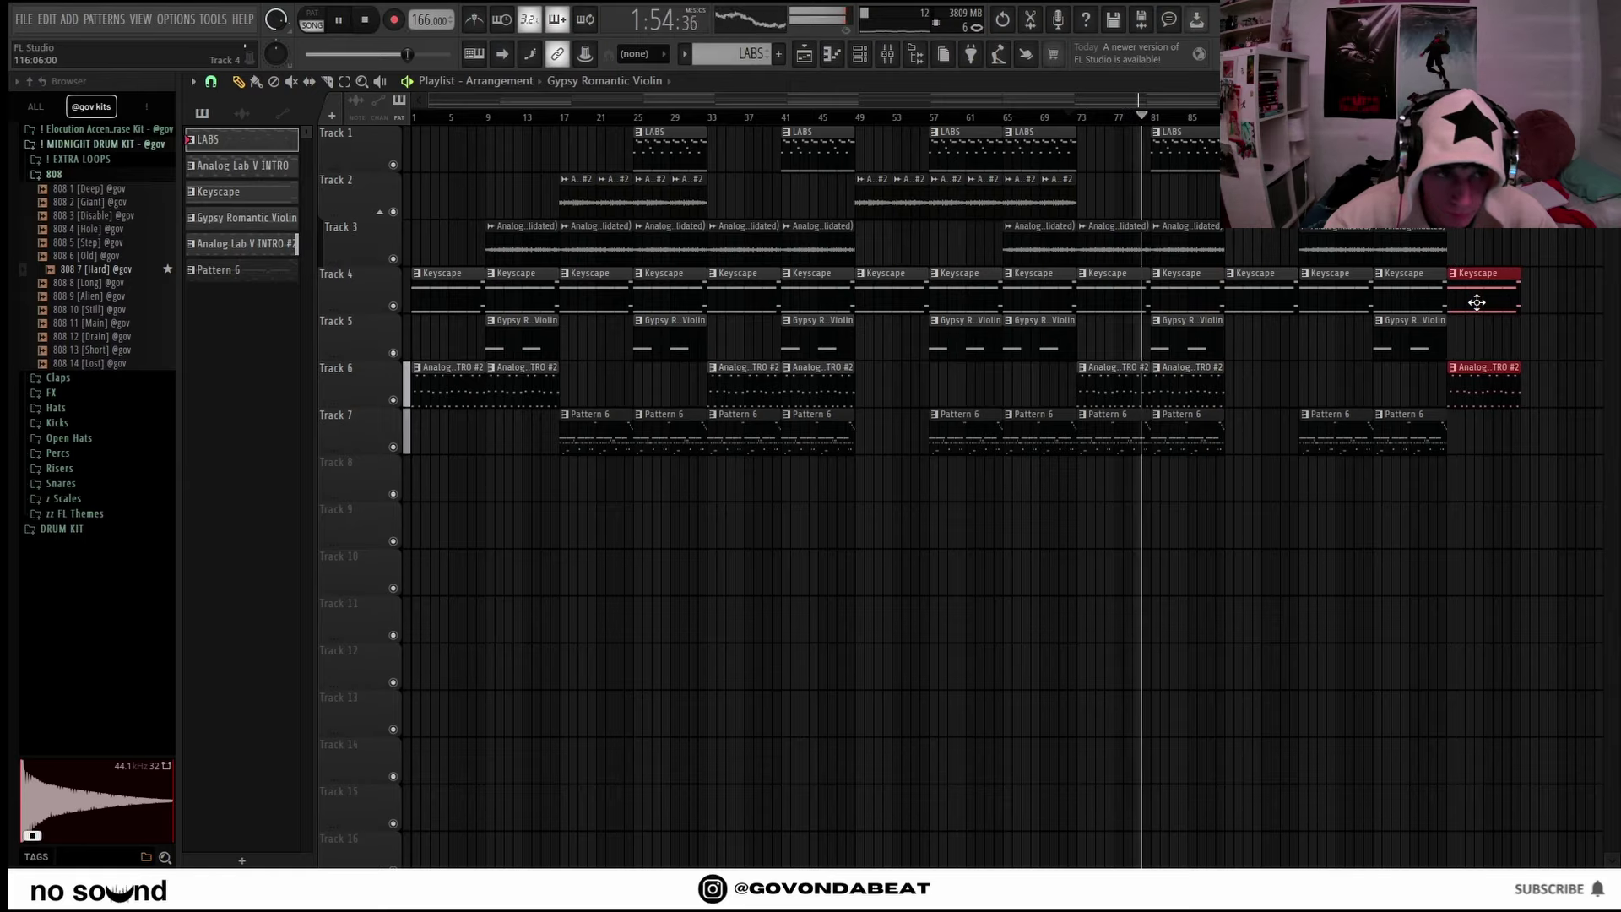
Shift the copied clips after bar 97 slightly earlier so the sections start exactly on bars 97 and 113.
{"action": "scroll", "coordinate": [1482, 351], "scroll_direction": "up", "scroll_amount": 5, "text": "ctrl"}
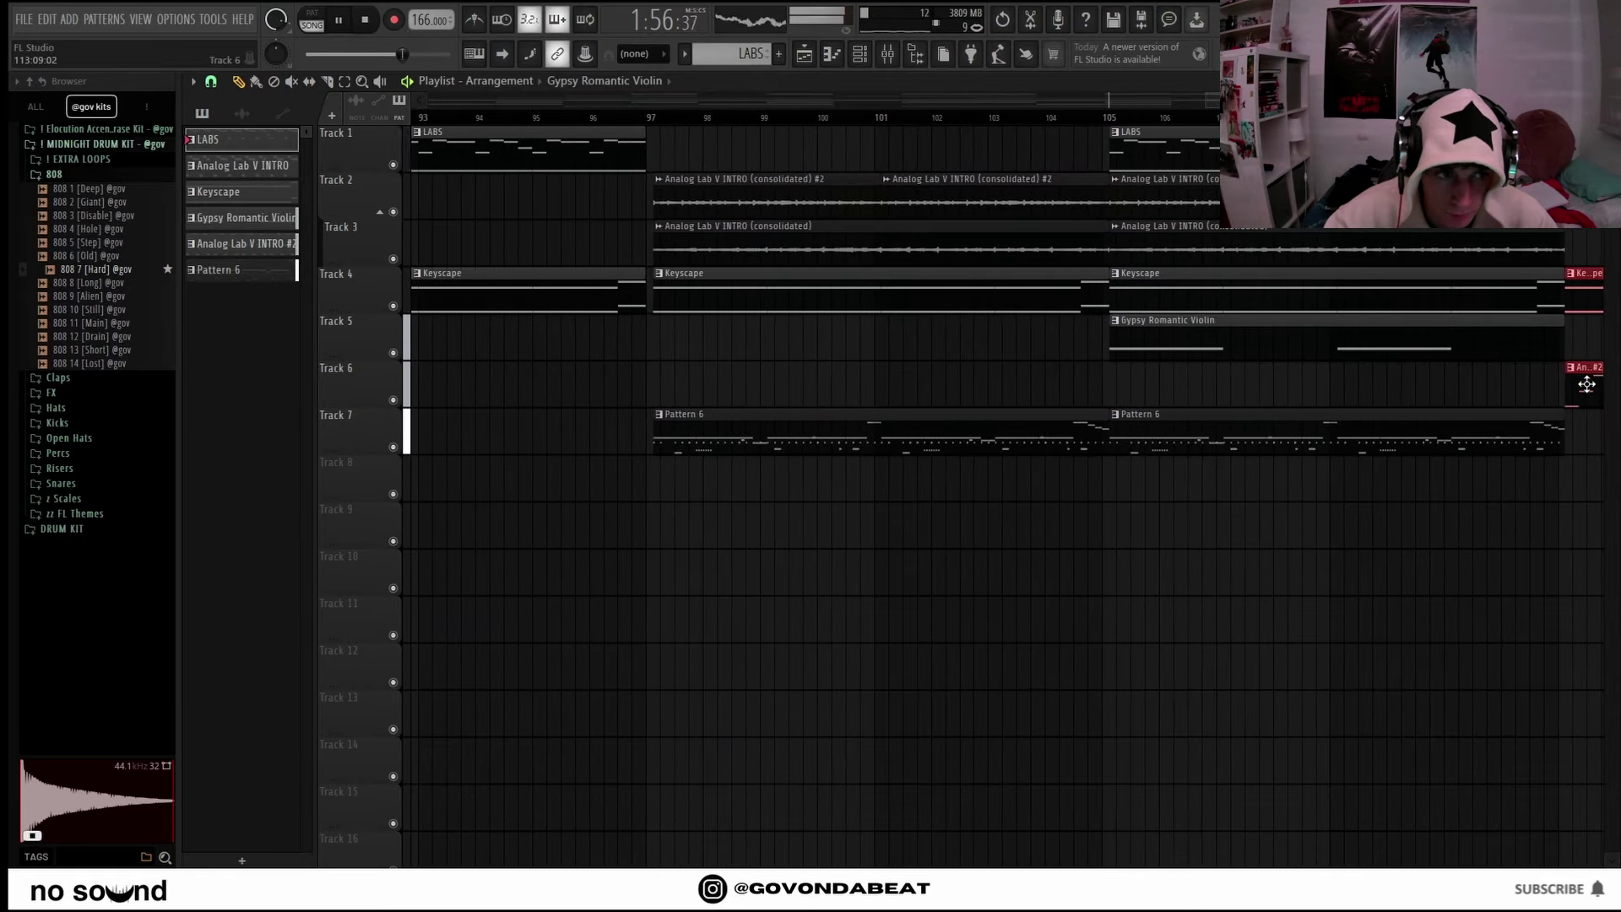
{"action": "left_click_drag", "start_coordinate": [1510, 500], "coordinate": [763, 118], "text": "ctrl"}
{"action": "left_click_drag", "start_coordinate": [760, 196], "coordinate": [750, 196]}
{"action": "key", "text": "ctrl+d"}
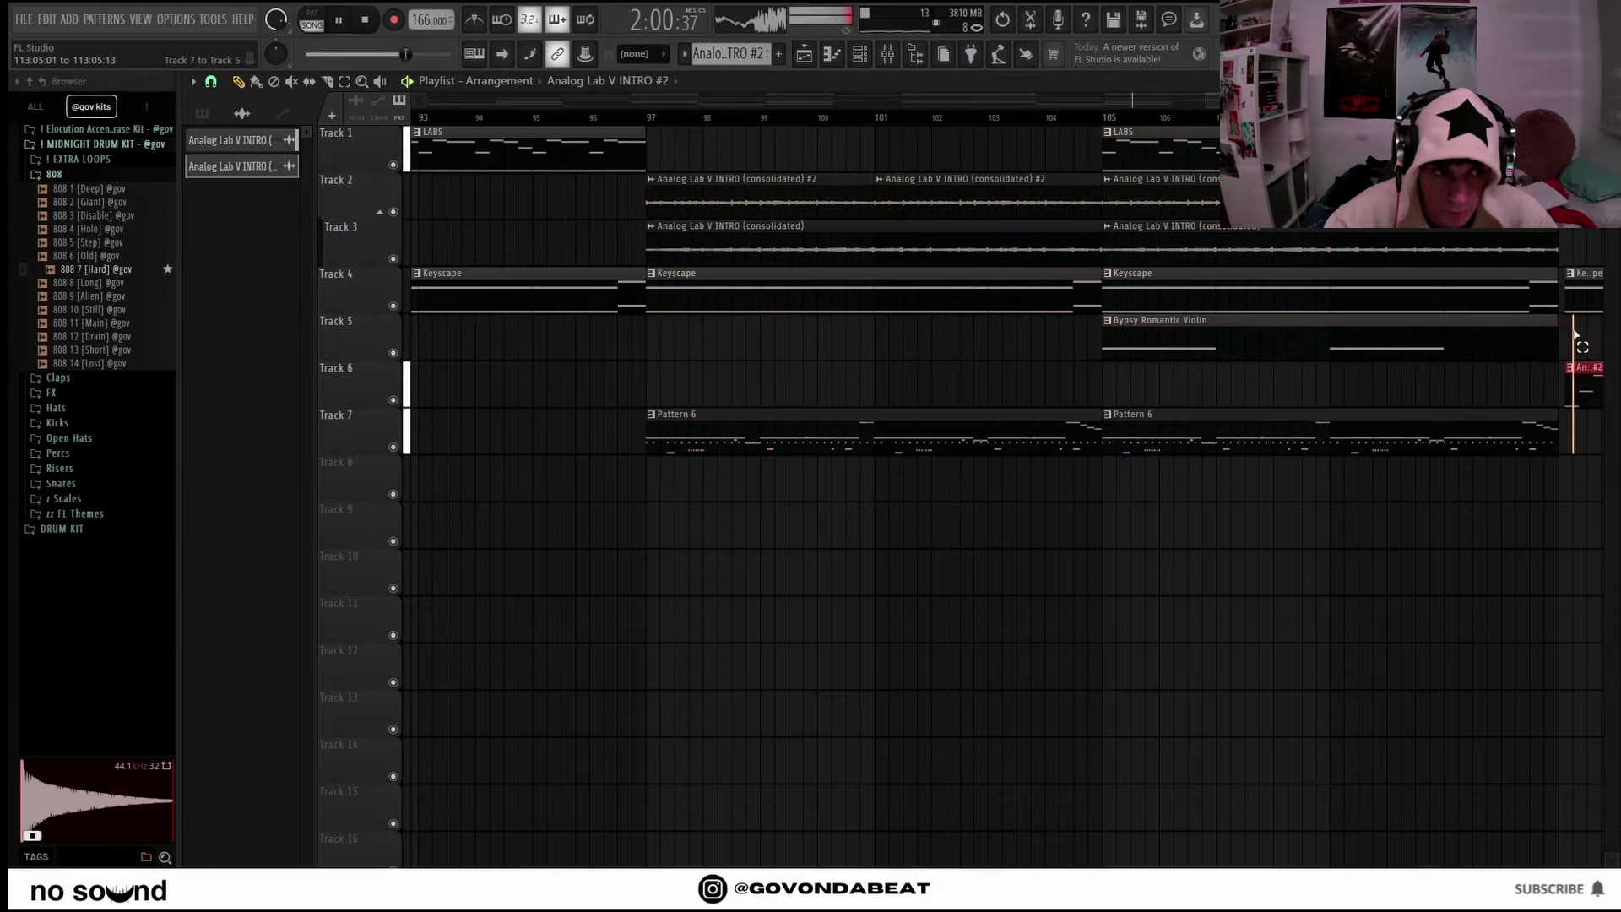
{"action": "left_click", "coordinate": [1581, 304]}
Split Pattern 6 by channel into separate clap, open hat, hi-hat, snare and 808 clips on Tracks 7–11.
{"action": "scroll", "coordinate": [1563, 308], "scroll_direction": "down", "scroll_amount": 6, "text": "ctrl"}
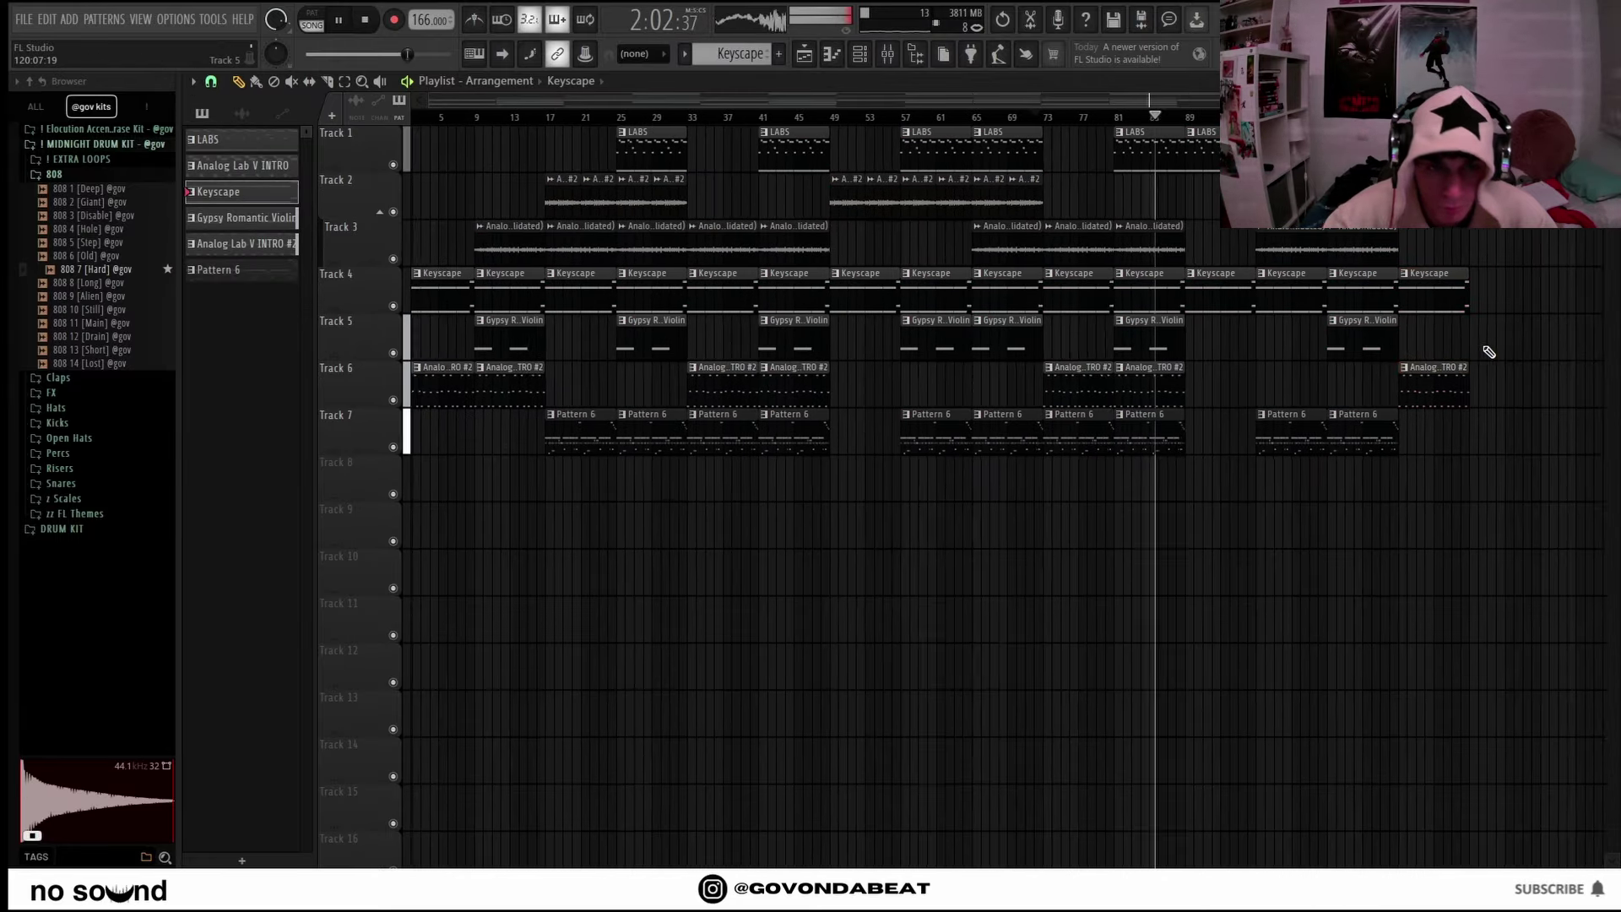
{"action": "right_click", "coordinate": [241, 277]}
{"action": "left_click", "coordinate": [290, 550]}
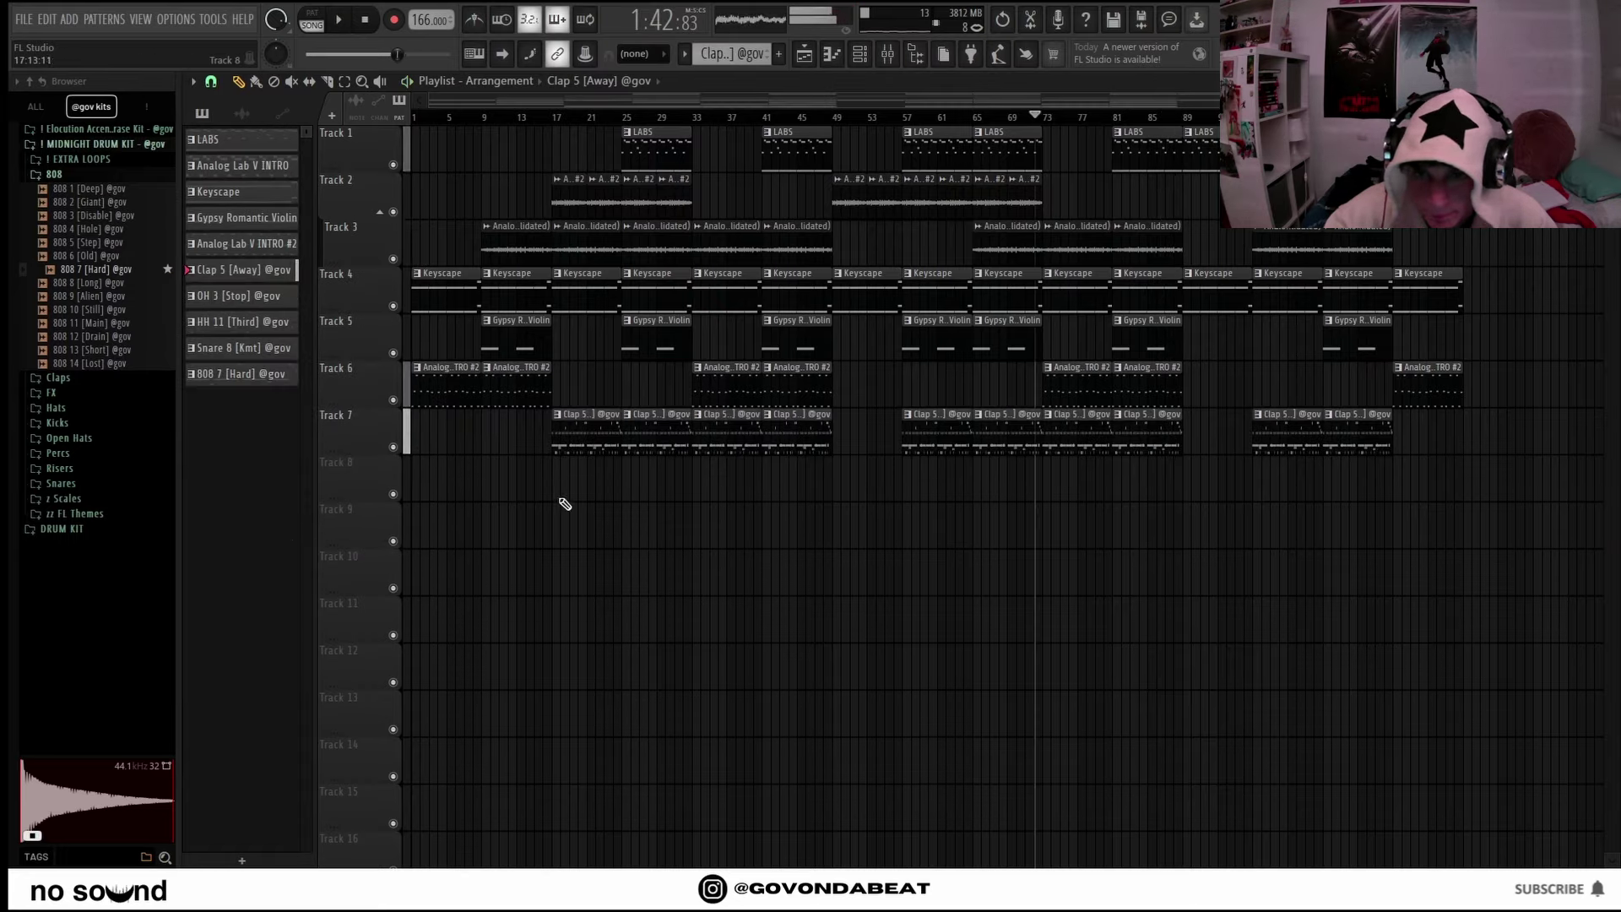
Remove the Snare 8 [Kmt] clip at bar 33 and the OH 3 [Stop] clips at bars 33 and 41.
{"action": "scroll", "coordinate": [898, 577], "scroll_direction": "up", "scroll_amount": 3, "text": "ctrl"}
{"action": "right_click", "coordinate": [874, 583]}
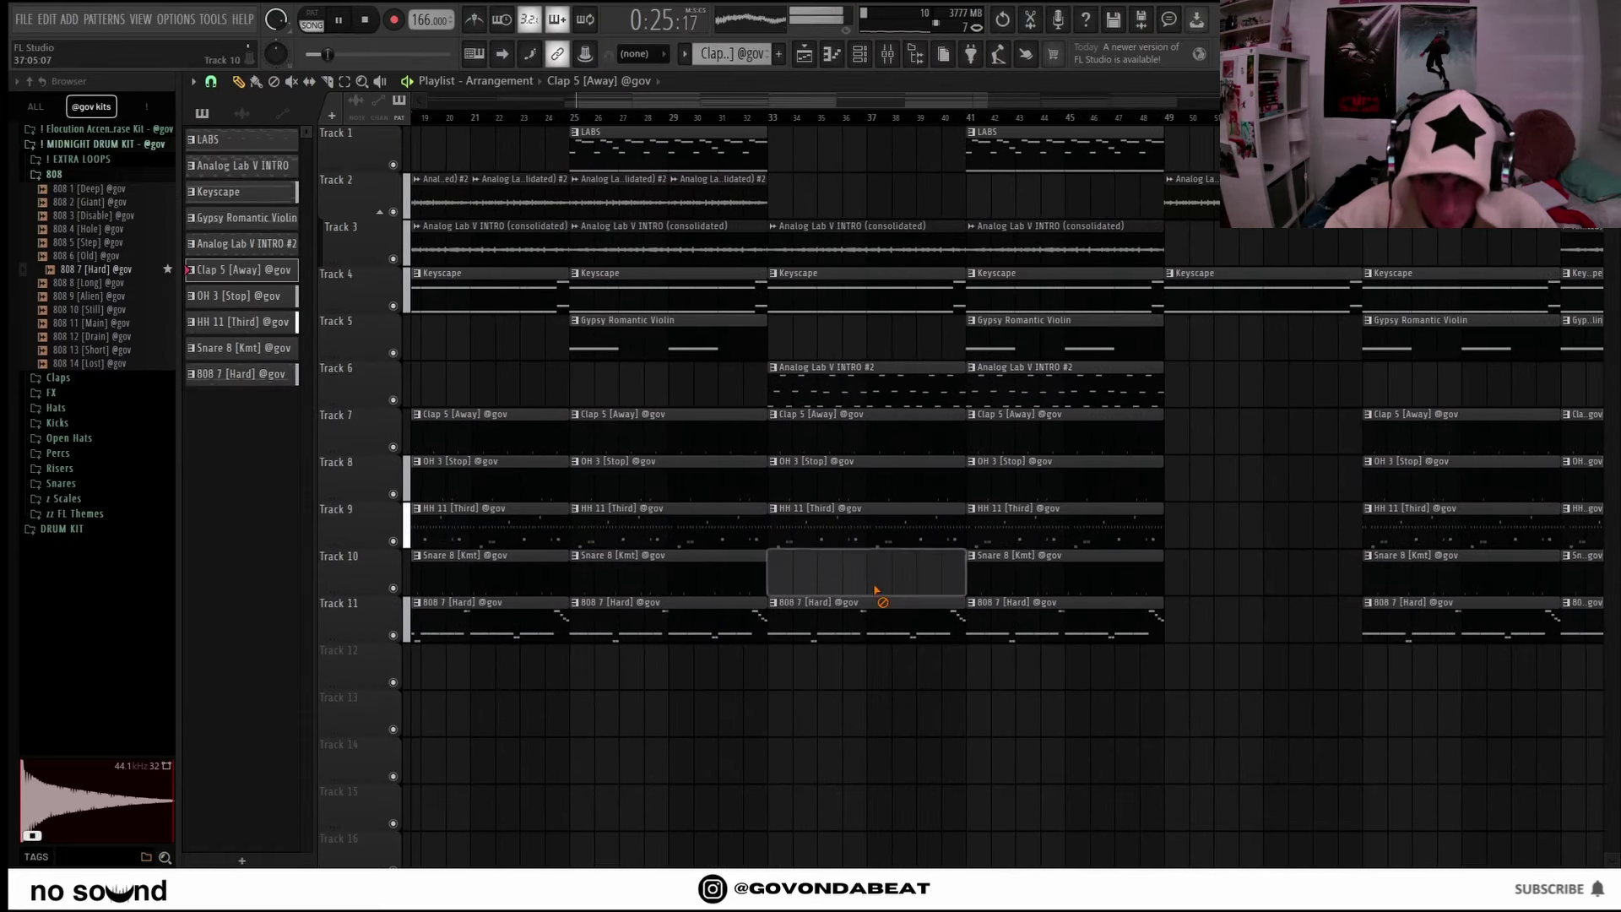
{"action": "right_click", "coordinate": [853, 492]}
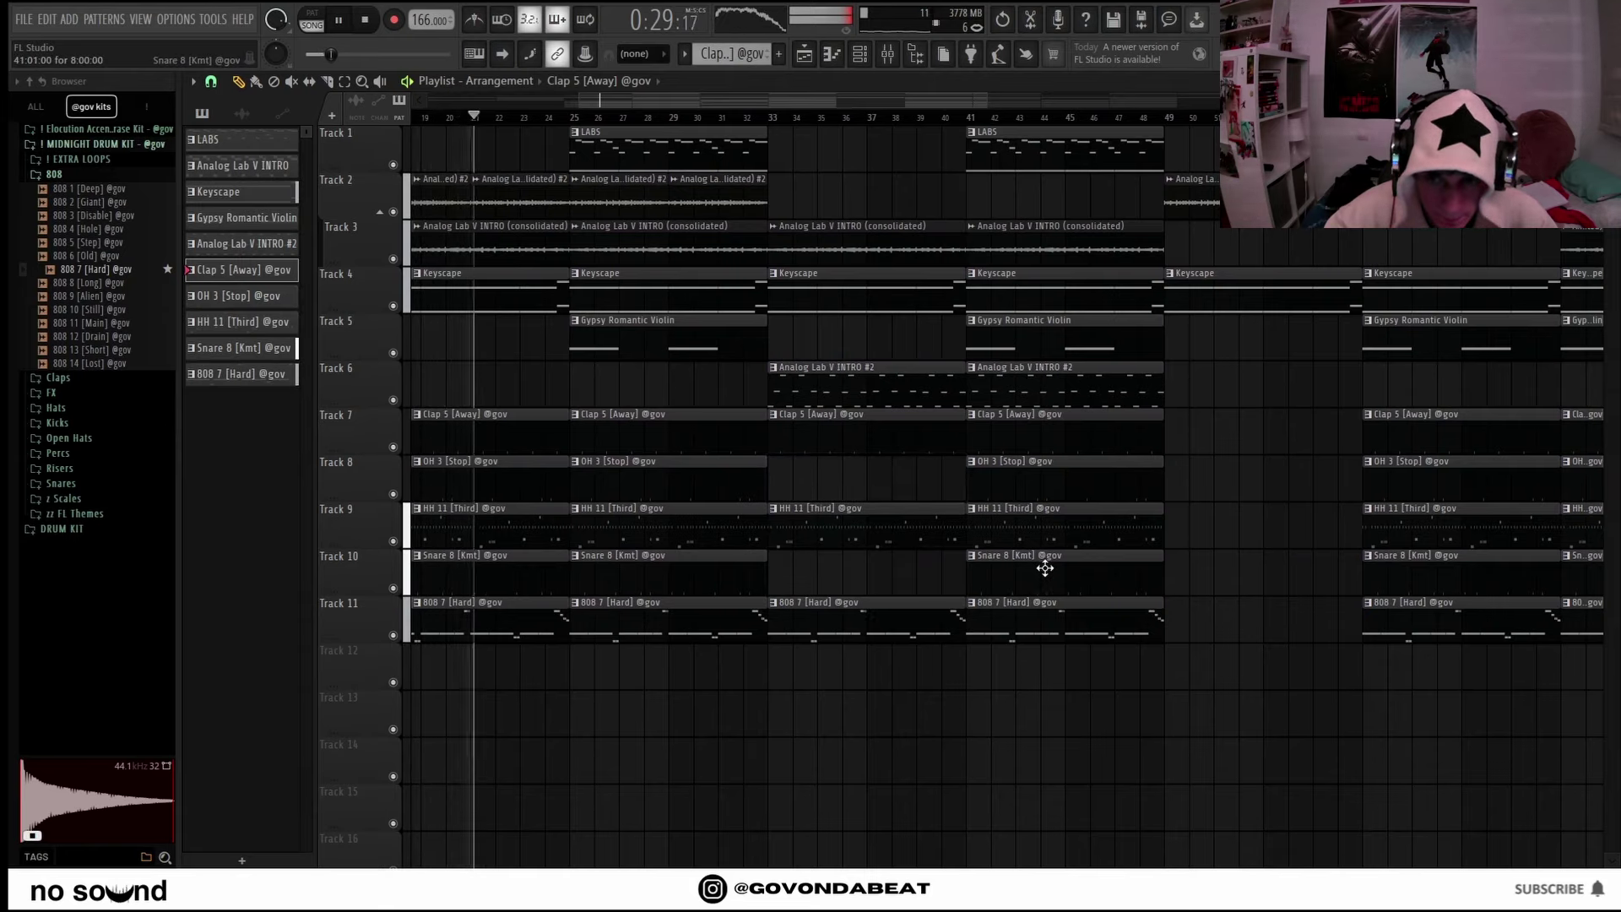
{"action": "right_click", "coordinate": [1024, 499]}
{"action": "scroll", "coordinate": [844, 503], "scroll_direction": "down", "scroll_amount": 5, "text": "ctrl"}
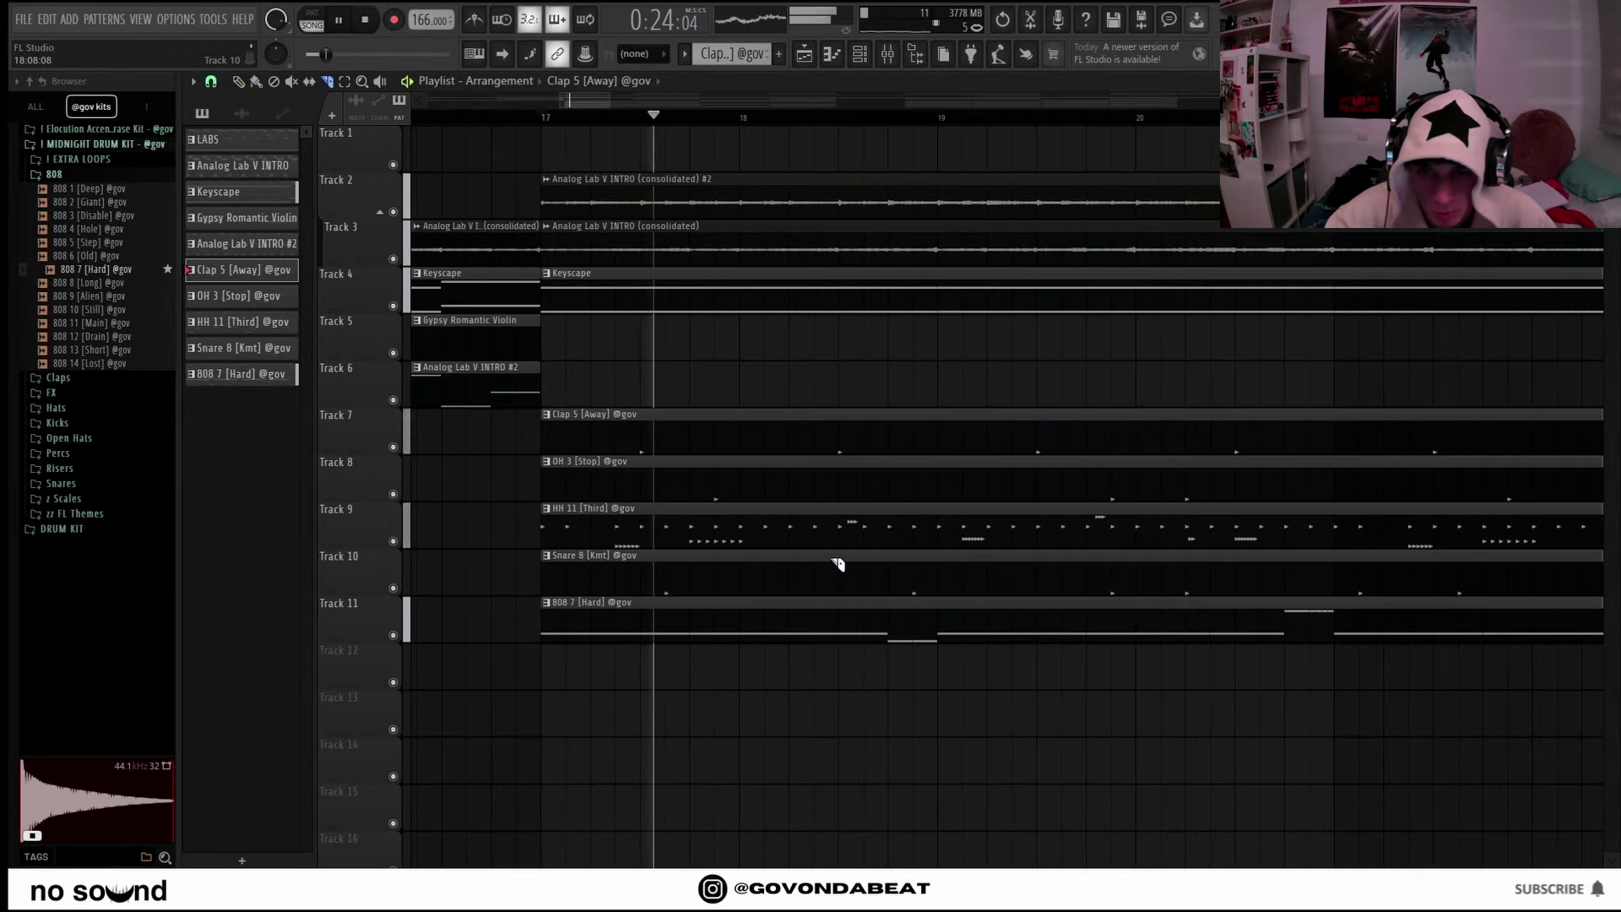
{"action": "left_click_drag", "start_coordinate": [844, 543], "coordinate": [878, 541]}
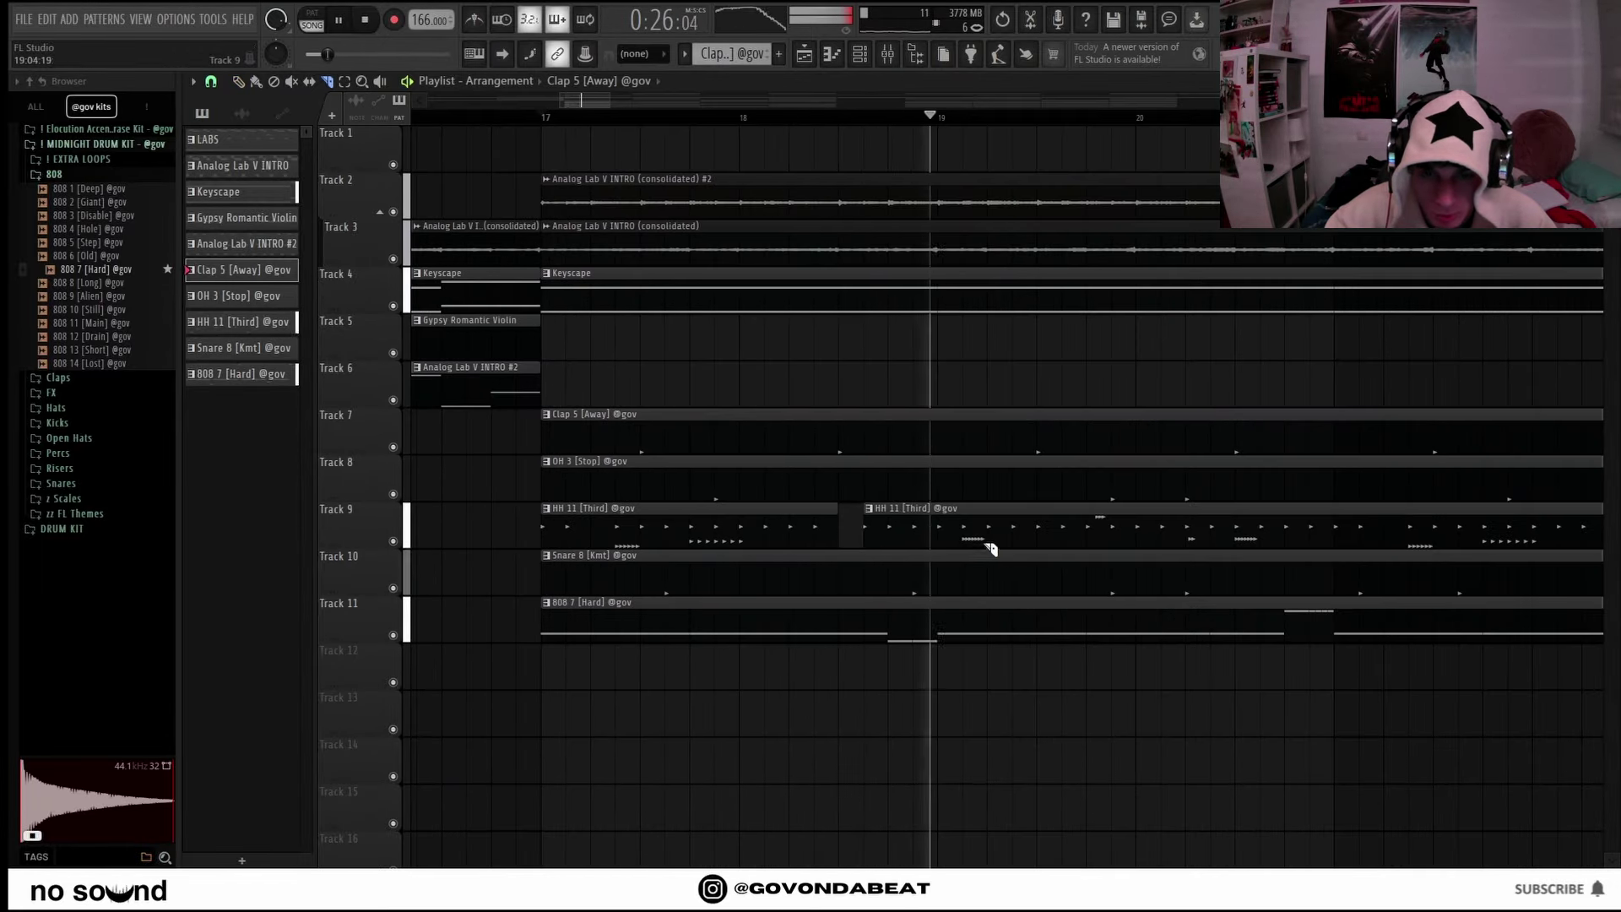
{"action": "key", "text": "ctrl+z"}
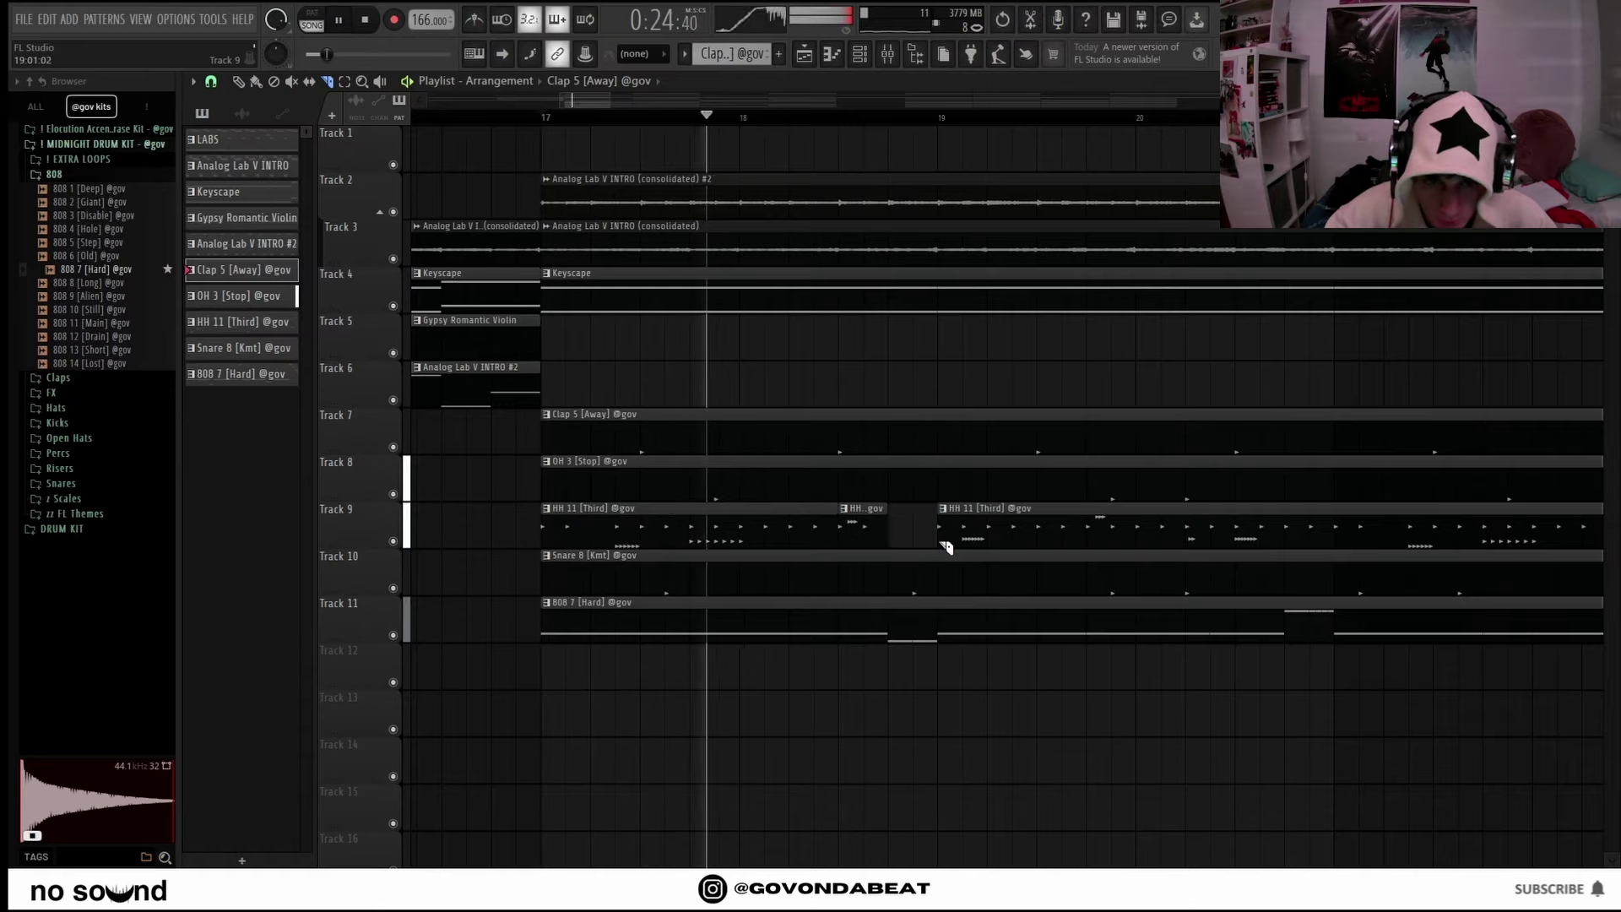
{"action": "key", "text": "ctrl+z"}
{"action": "key", "text": "space"}
{"action": "key", "text": "space"}
Slice the HH 11 [Third] clip on Track 9 and remove the last beat of bars 18 and 20.
{"action": "left_click", "coordinate": [891, 538]}
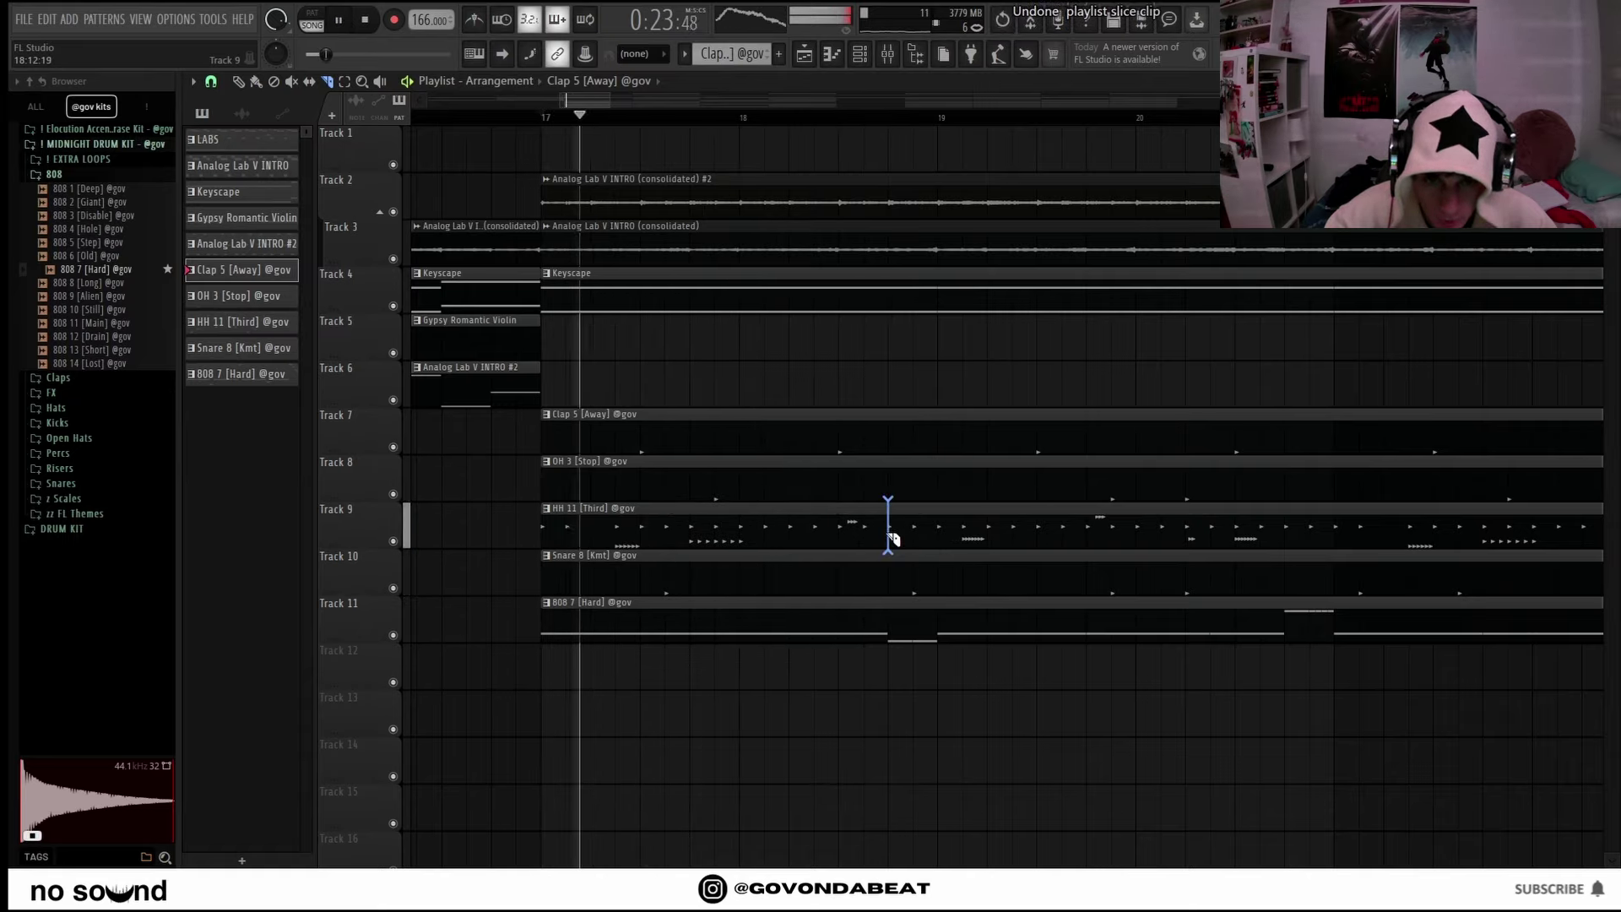
{"action": "right_click", "coordinate": [941, 540]}
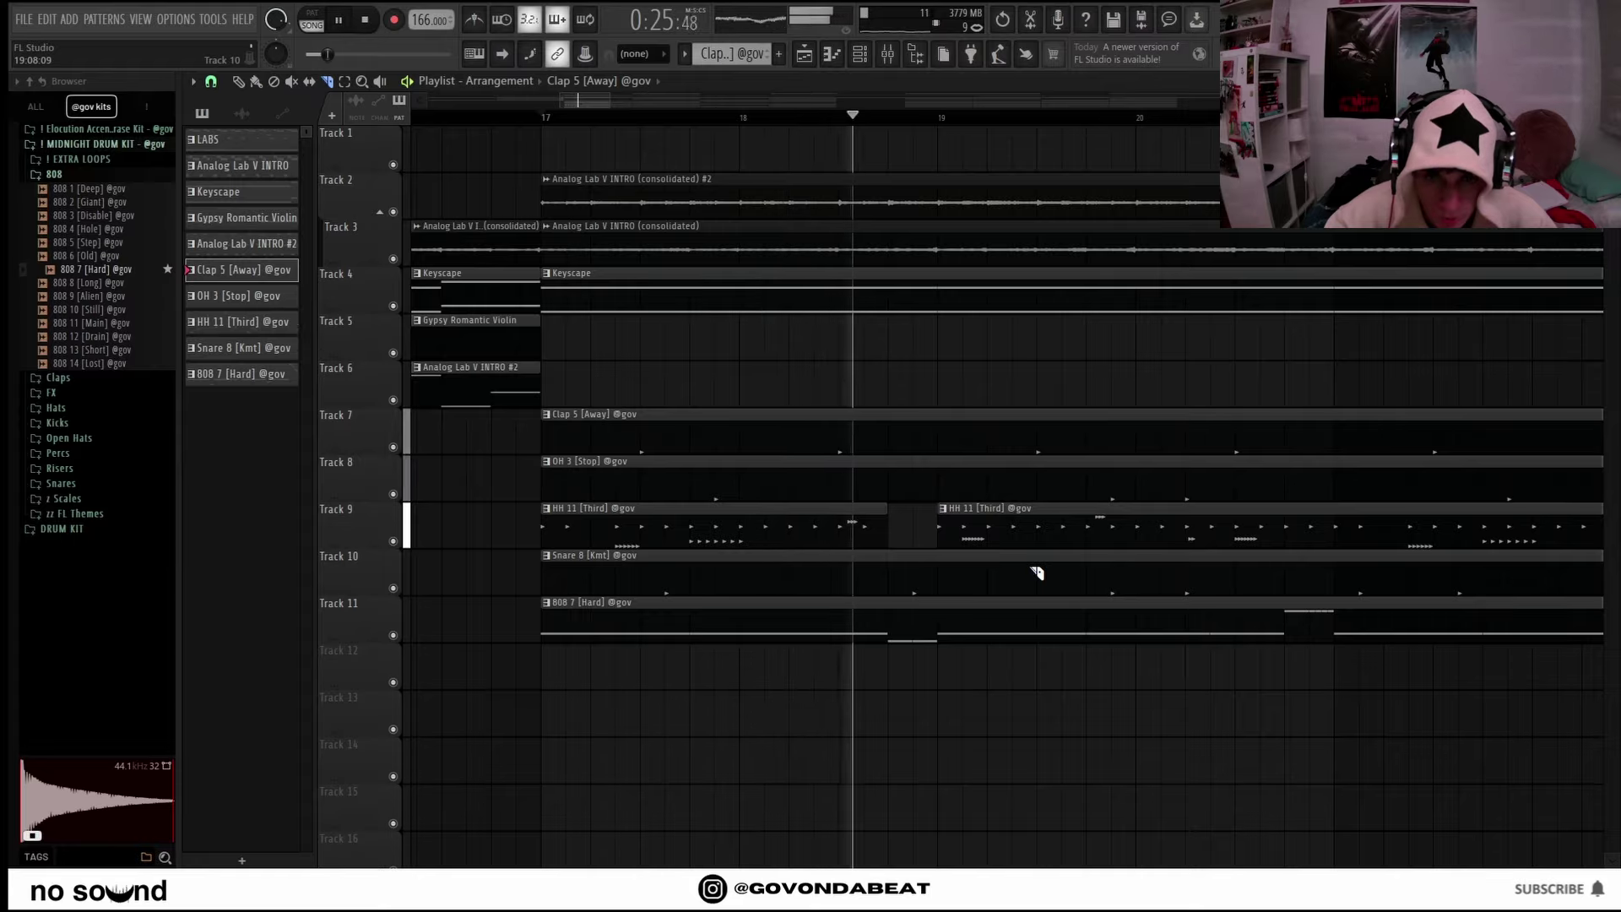
{"action": "left_click", "coordinate": [1286, 545]}
{"action": "right_click", "coordinate": [1339, 543]}
Cut the last beat of bar 22 and the closing part of bar 24 out of the HH 11 [Third] clip.
{"action": "scroll", "coordinate": [1360, 564], "scroll_direction": "down", "scroll_amount": 2}
{"action": "scroll", "coordinate": [1360, 564], "scroll_direction": "up", "scroll_amount": 3}
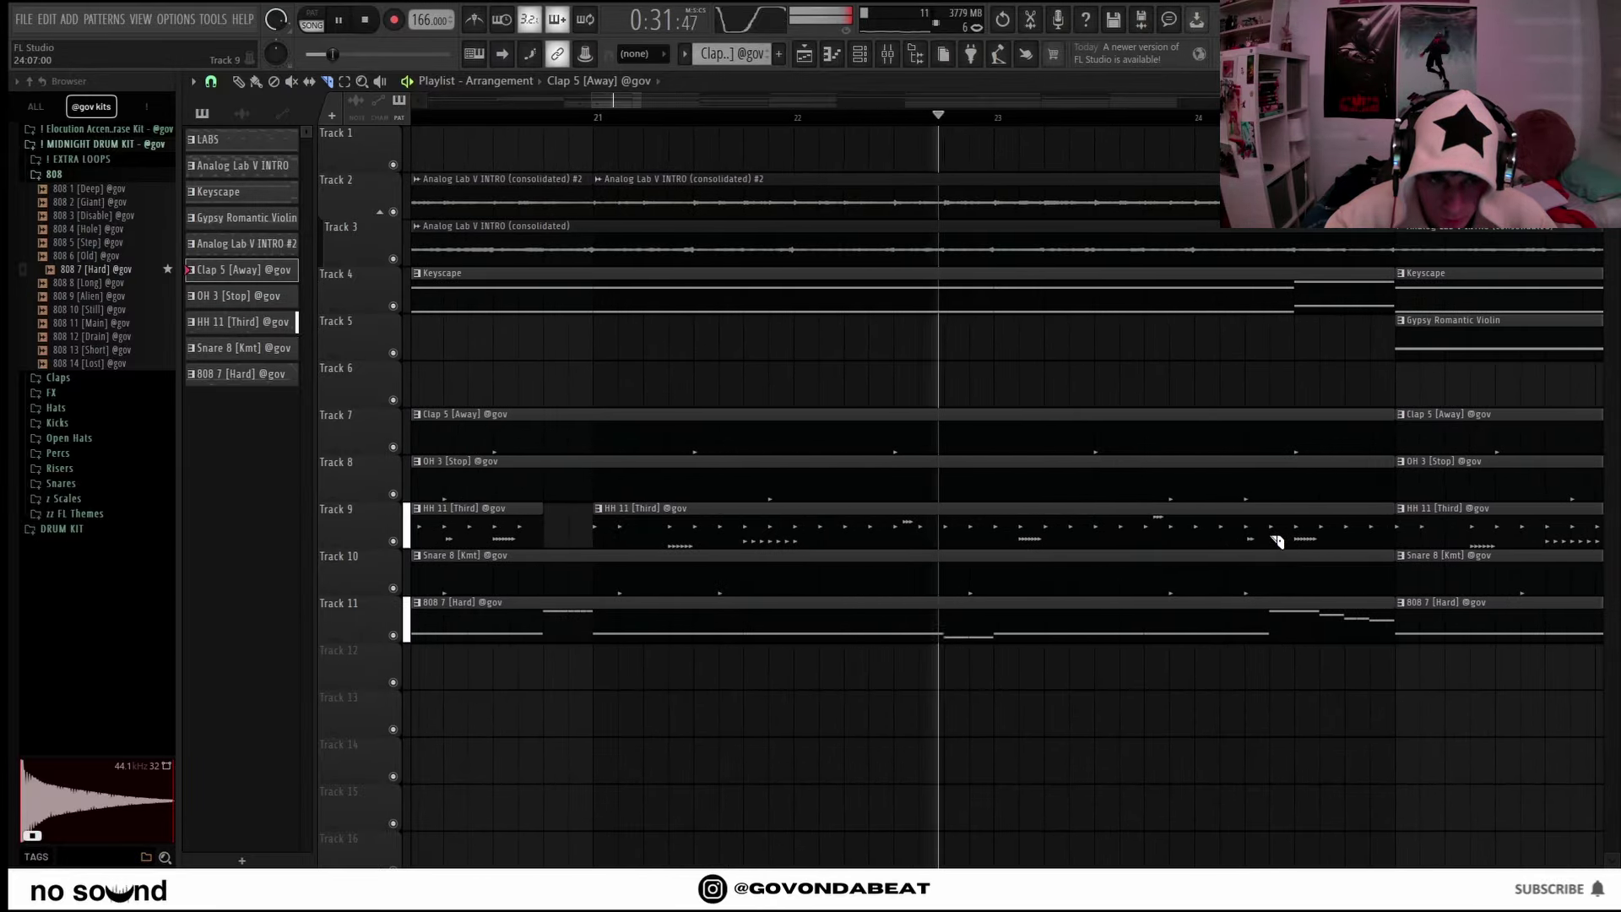
{"action": "left_click", "coordinate": [1271, 543]}
{"action": "right_click", "coordinate": [1301, 543]}
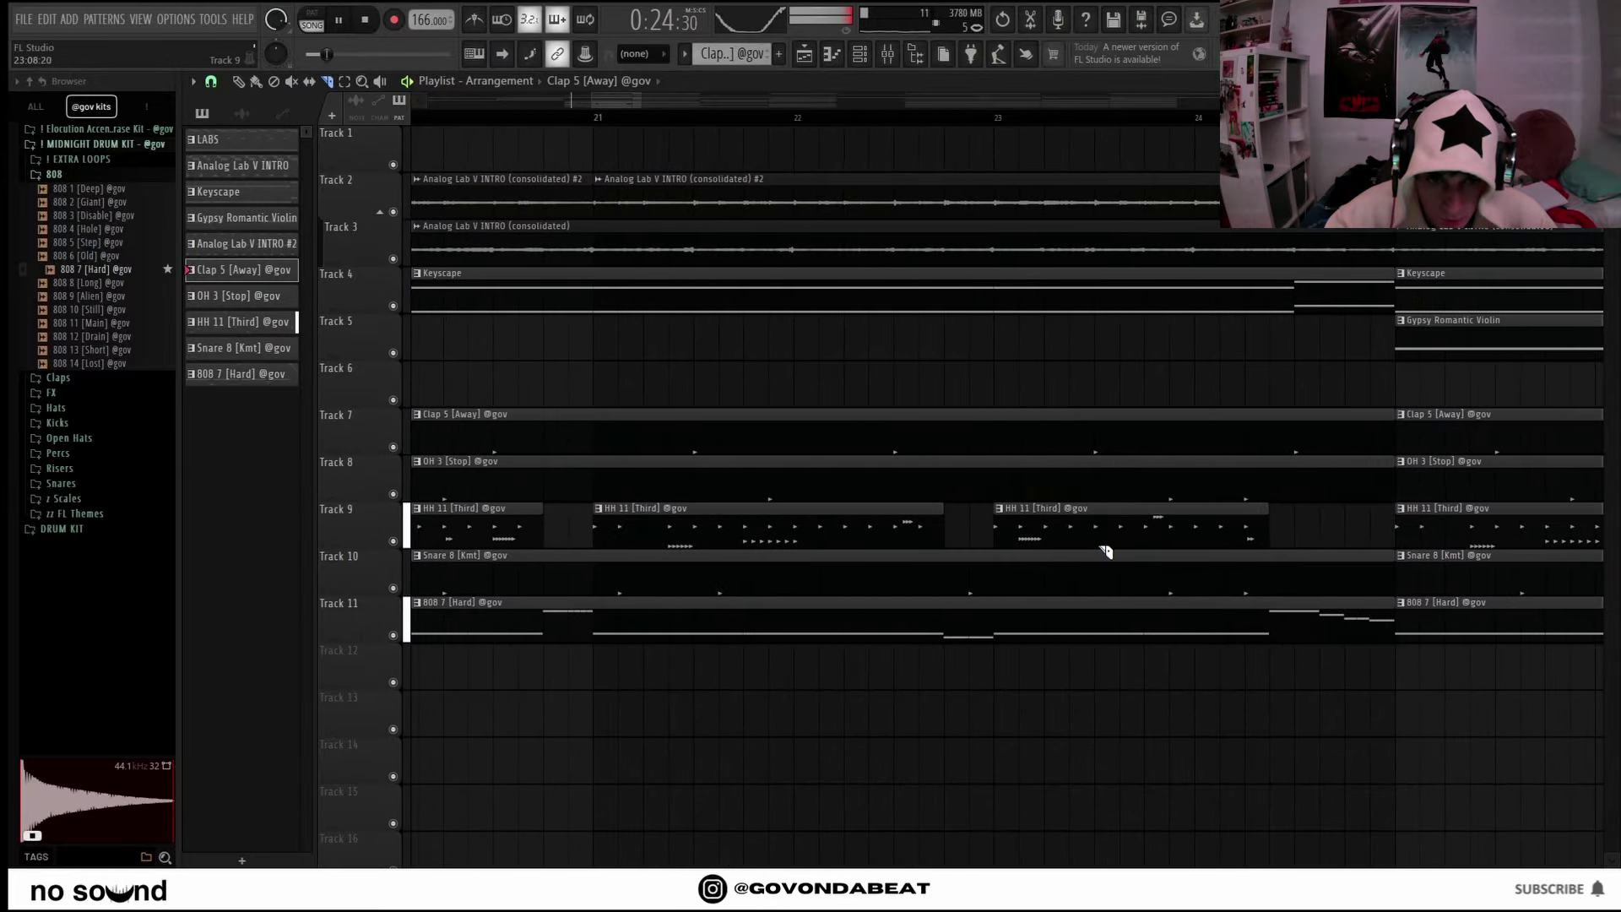
Slice hi-hat gaps on Track 9 across bars 25–36 and cut off the end of the 808 7 [Hard] clip in bar 32.
{"action": "left_click", "coordinate": [600, 119]}
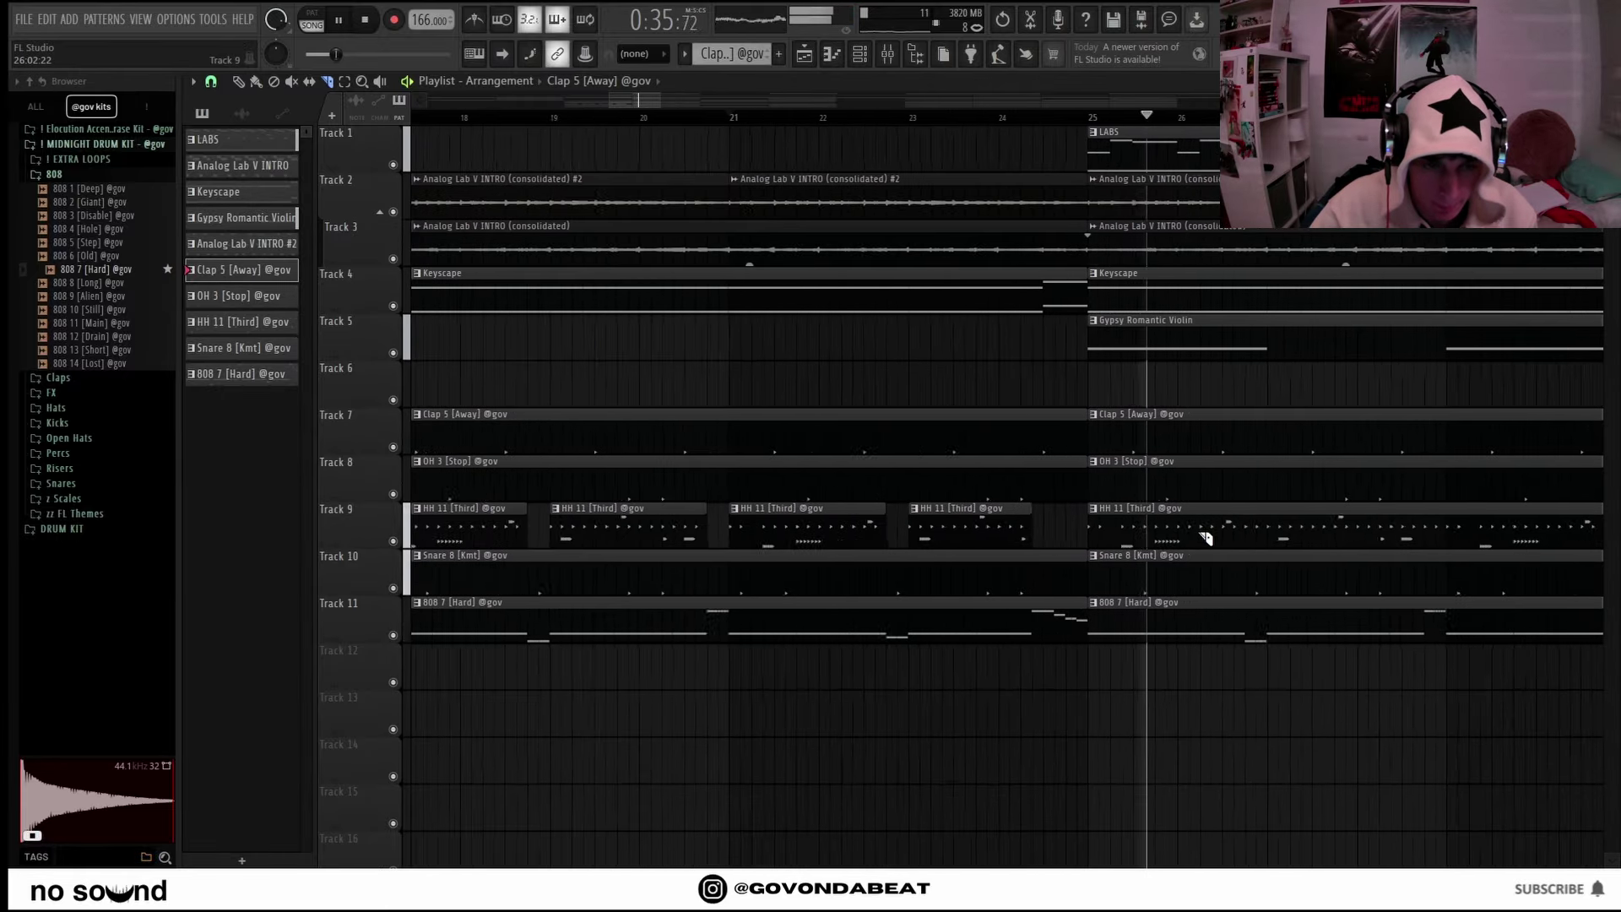
{"action": "key", "text": "space"}
{"action": "key", "text": "space"}
{"action": "scroll", "coordinate": [1115, 558], "scroll_direction": "up", "scroll_amount": 1}
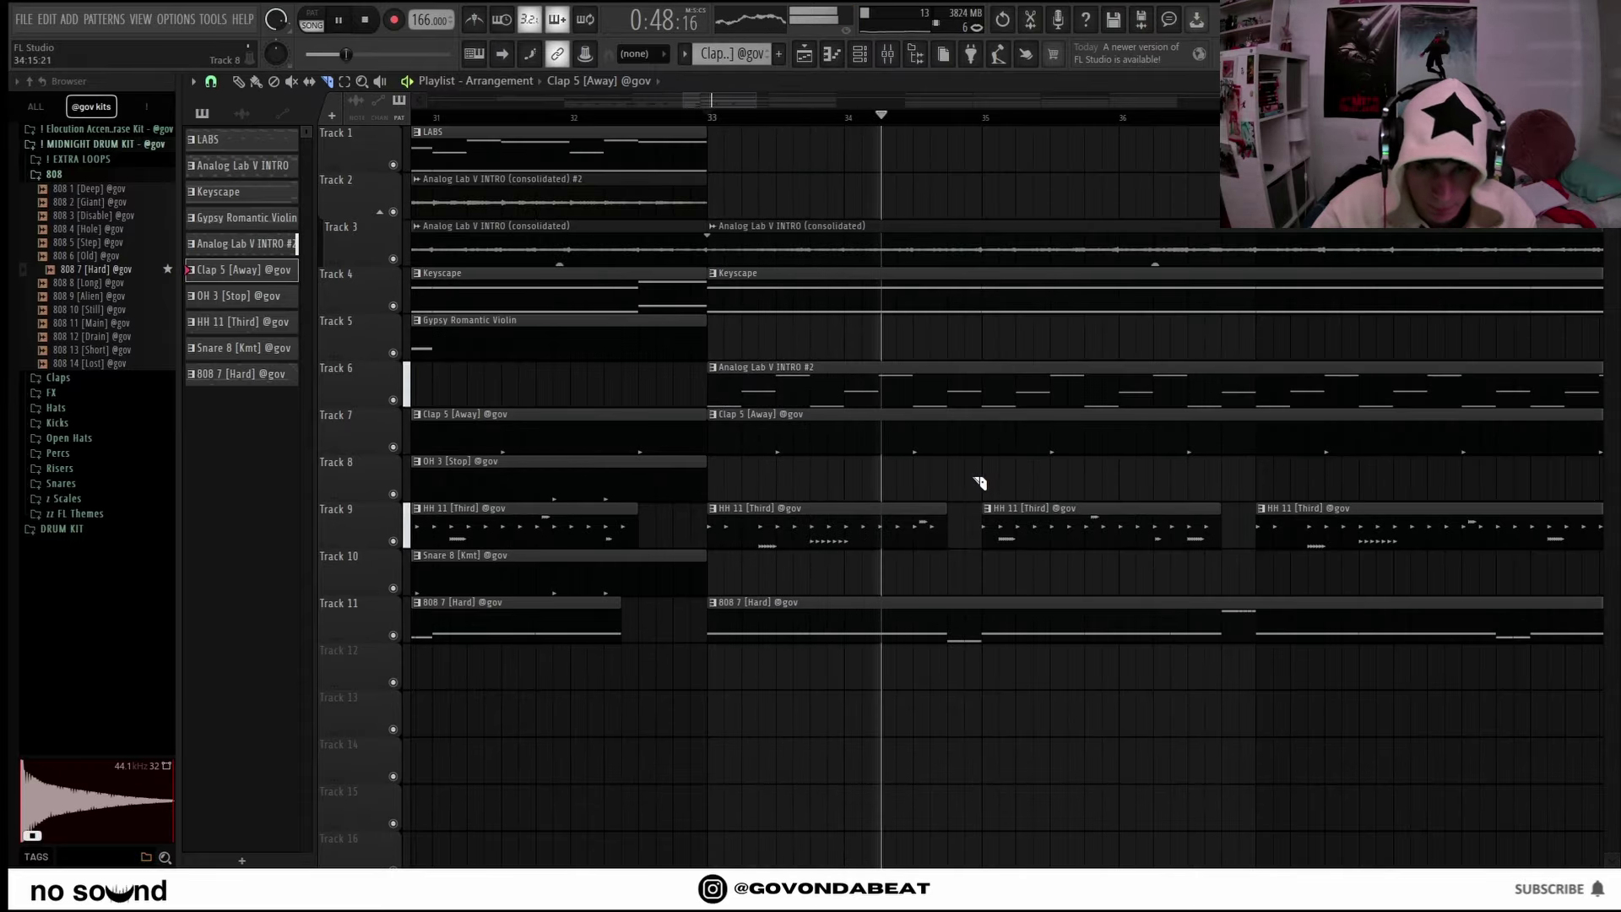
Slice the 808 7 [Hard] clip on Track 11 halfway through bar 40 and remove the remainder up to bar 41.
{"action": "scroll", "coordinate": [1267, 625], "scroll_direction": "down", "scroll_amount": 4}
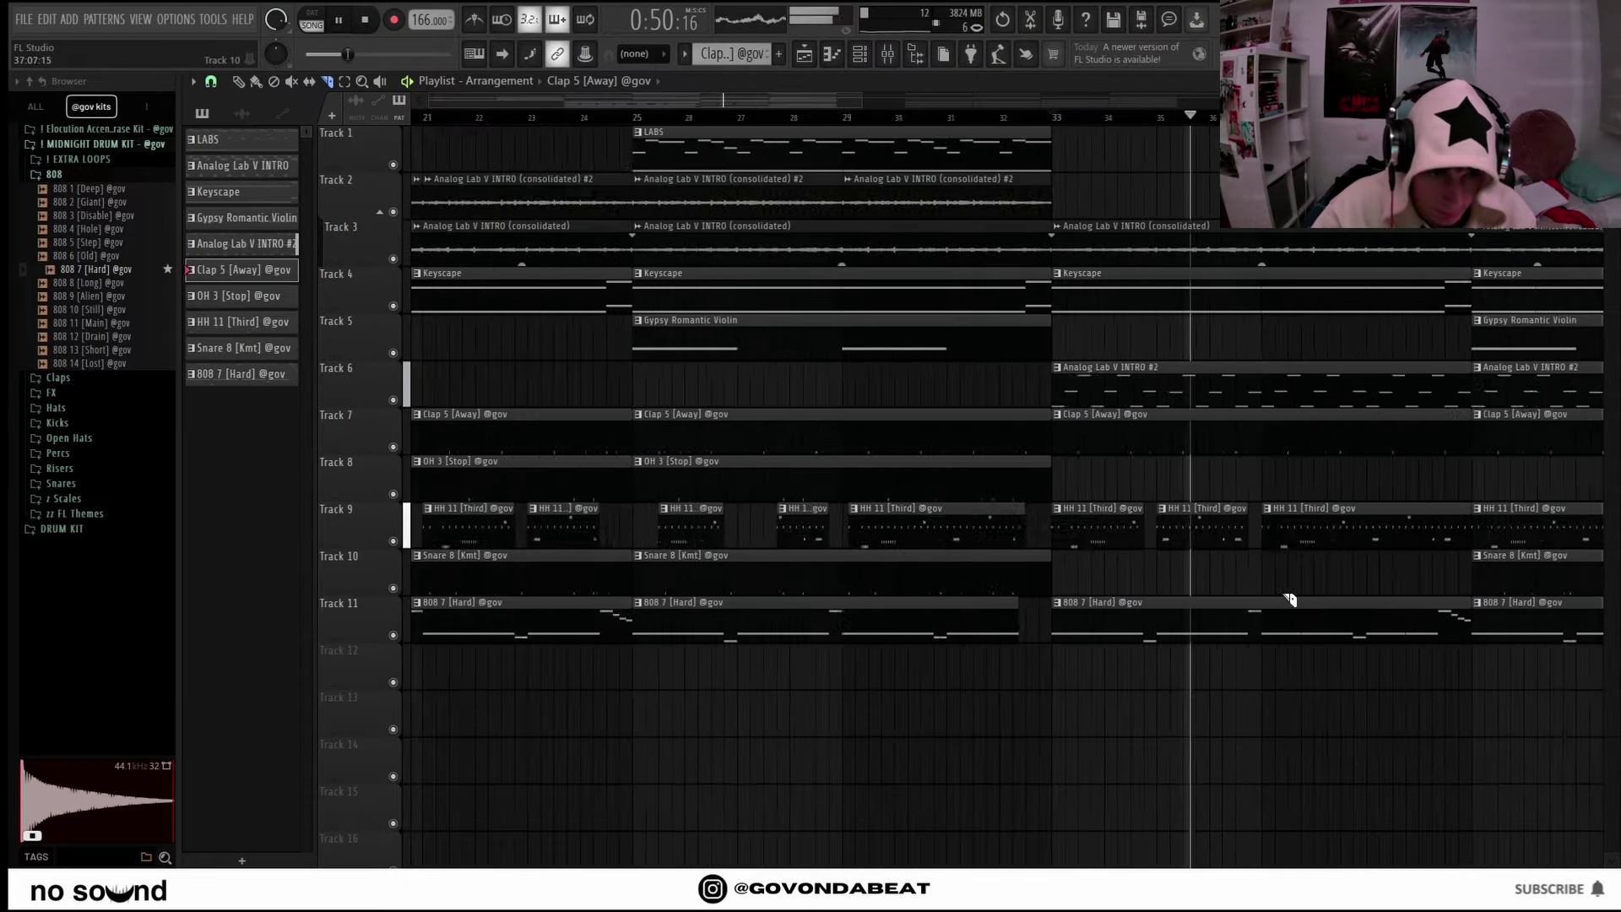
{"action": "scroll", "coordinate": [1182, 623], "scroll_direction": "up", "scroll_amount": 3}
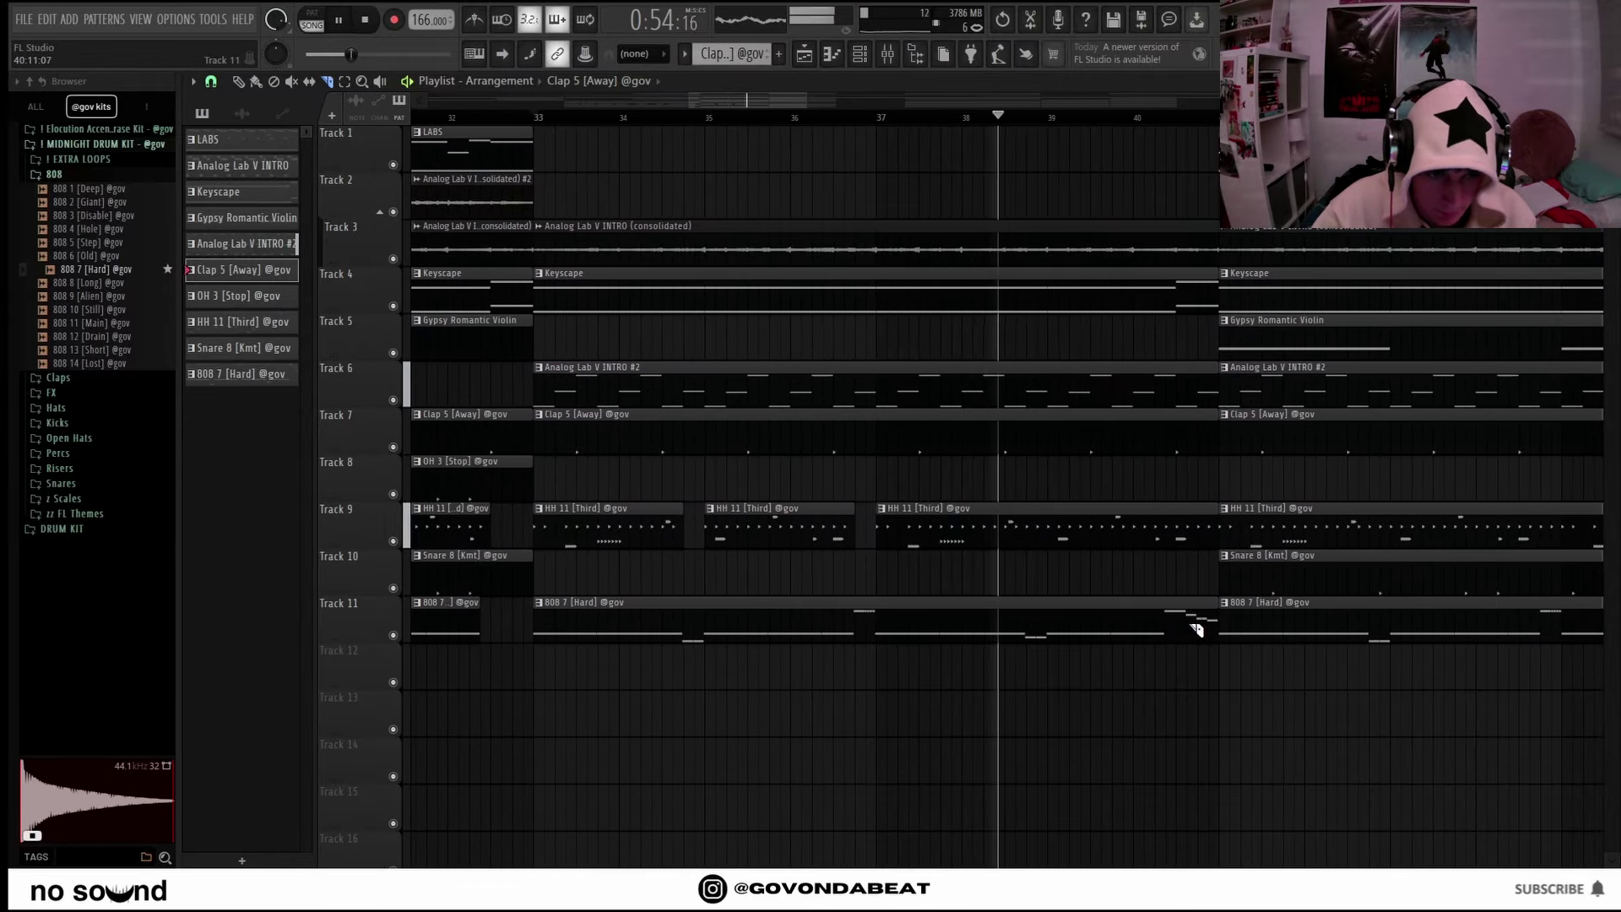
{"action": "scroll", "coordinate": [1187, 630], "scroll_direction": "up", "scroll_amount": 4}
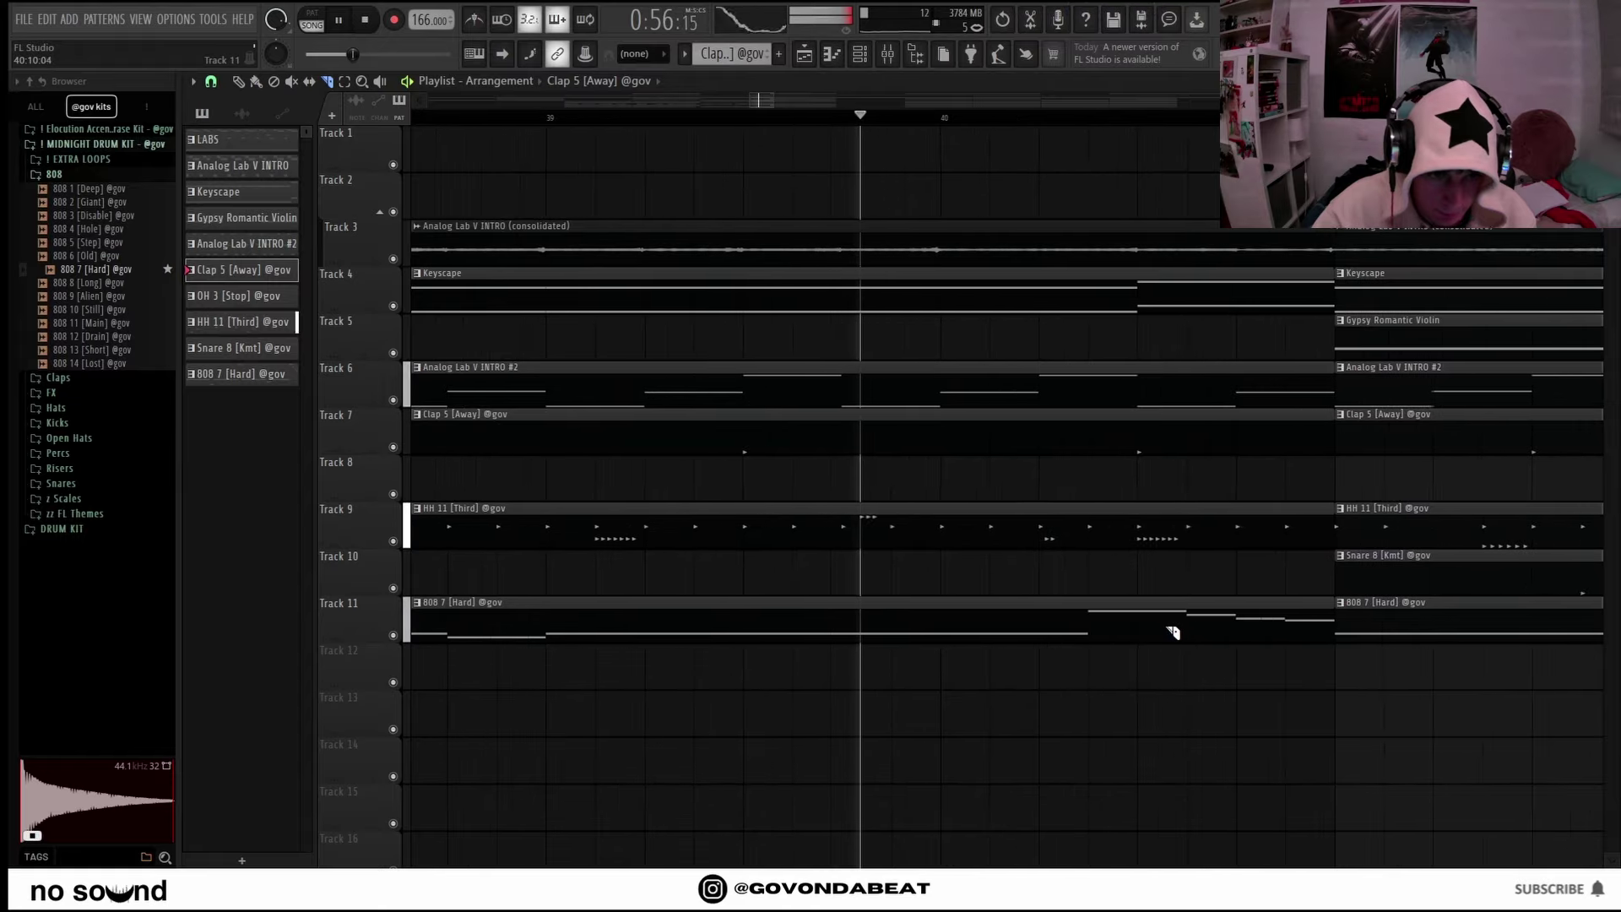
{"action": "right_click", "coordinate": [1161, 630]}
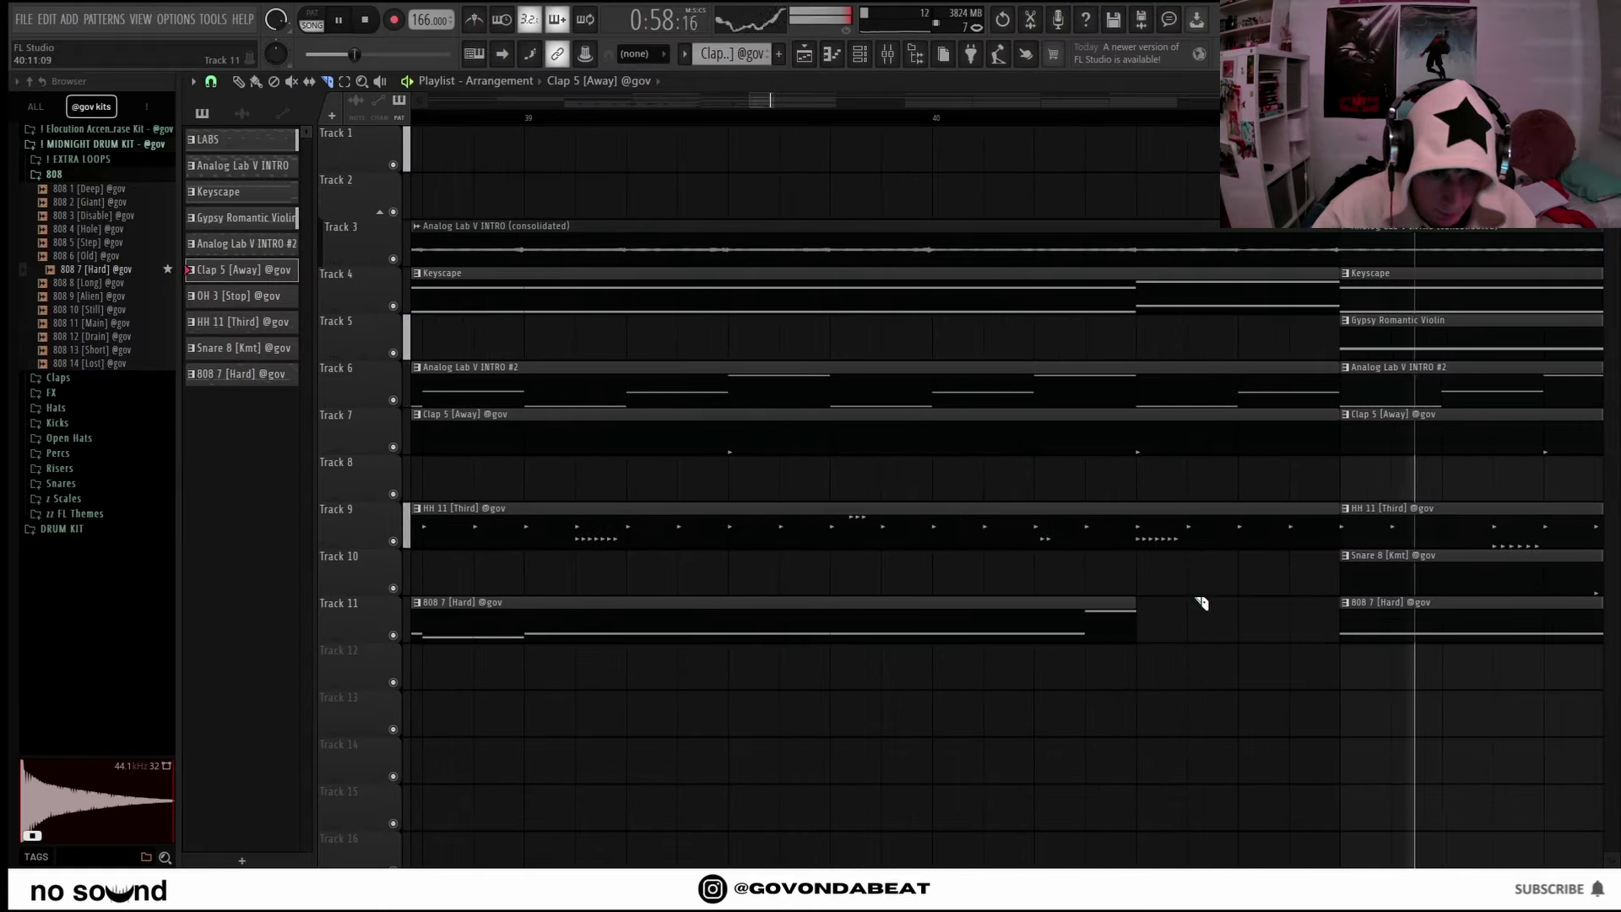
{"action": "scroll", "coordinate": [1326, 570], "scroll_direction": "down", "scroll_amount": 6}
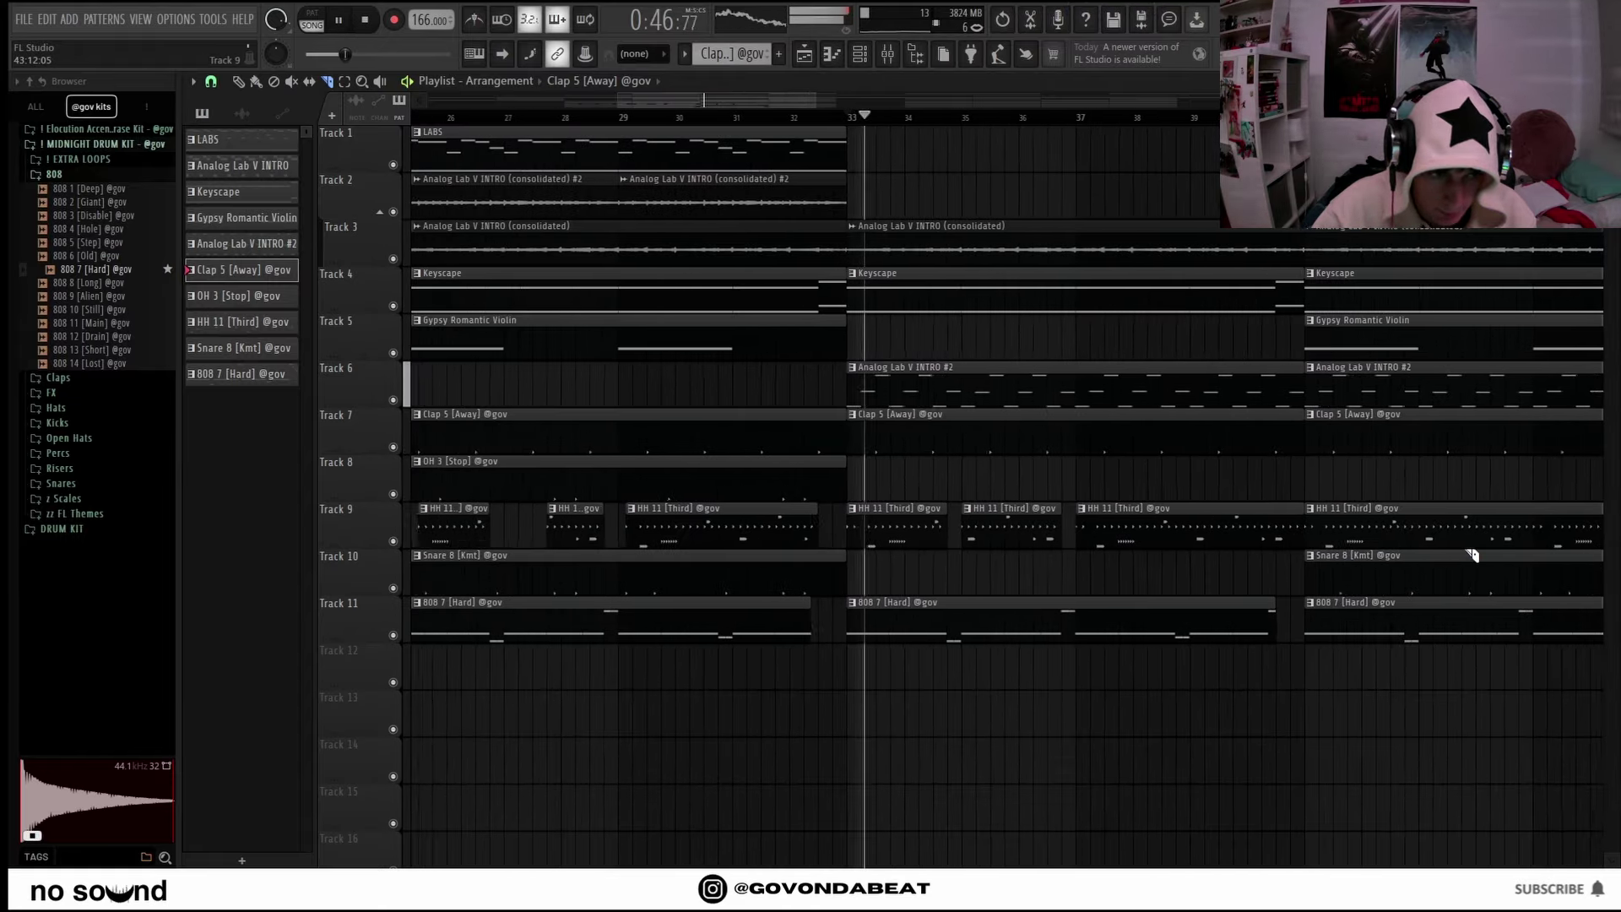
{"action": "scroll", "coordinate": [1492, 554], "scroll_direction": "up", "scroll_amount": 5}
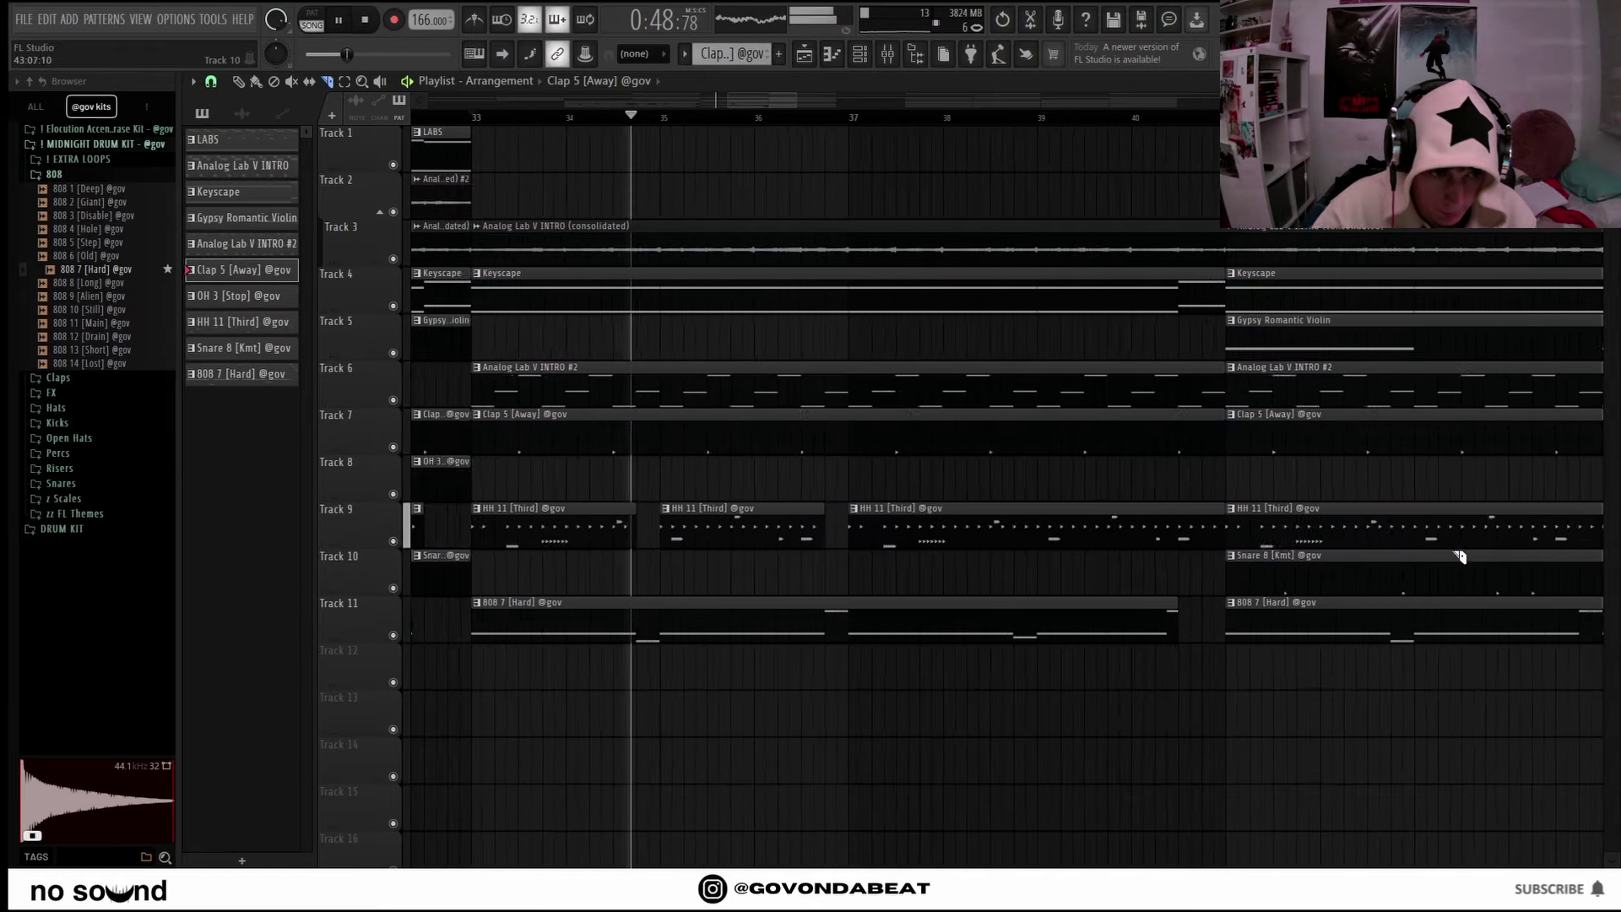
Remove bars 41–42 and the second half of bar 40 from the HH 11 [Third] clips on Track 9.
{"action": "scroll", "coordinate": [1423, 564], "scroll_direction": "down", "scroll_amount": 5}
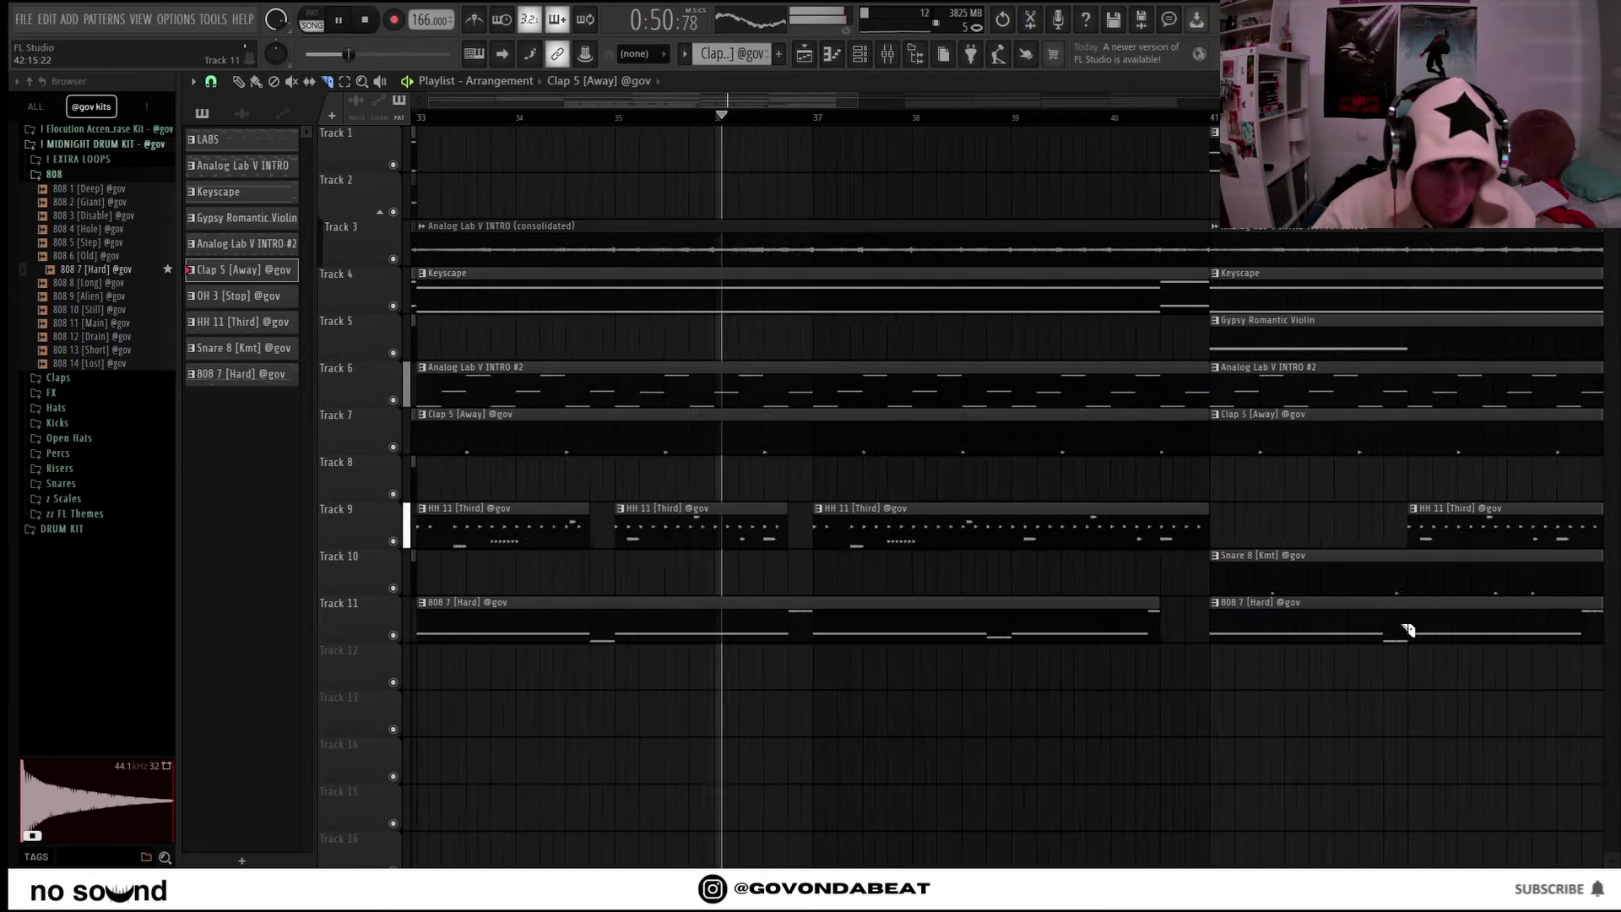
{"action": "scroll", "coordinate": [1357, 615], "scroll_direction": "up", "scroll_amount": 5}
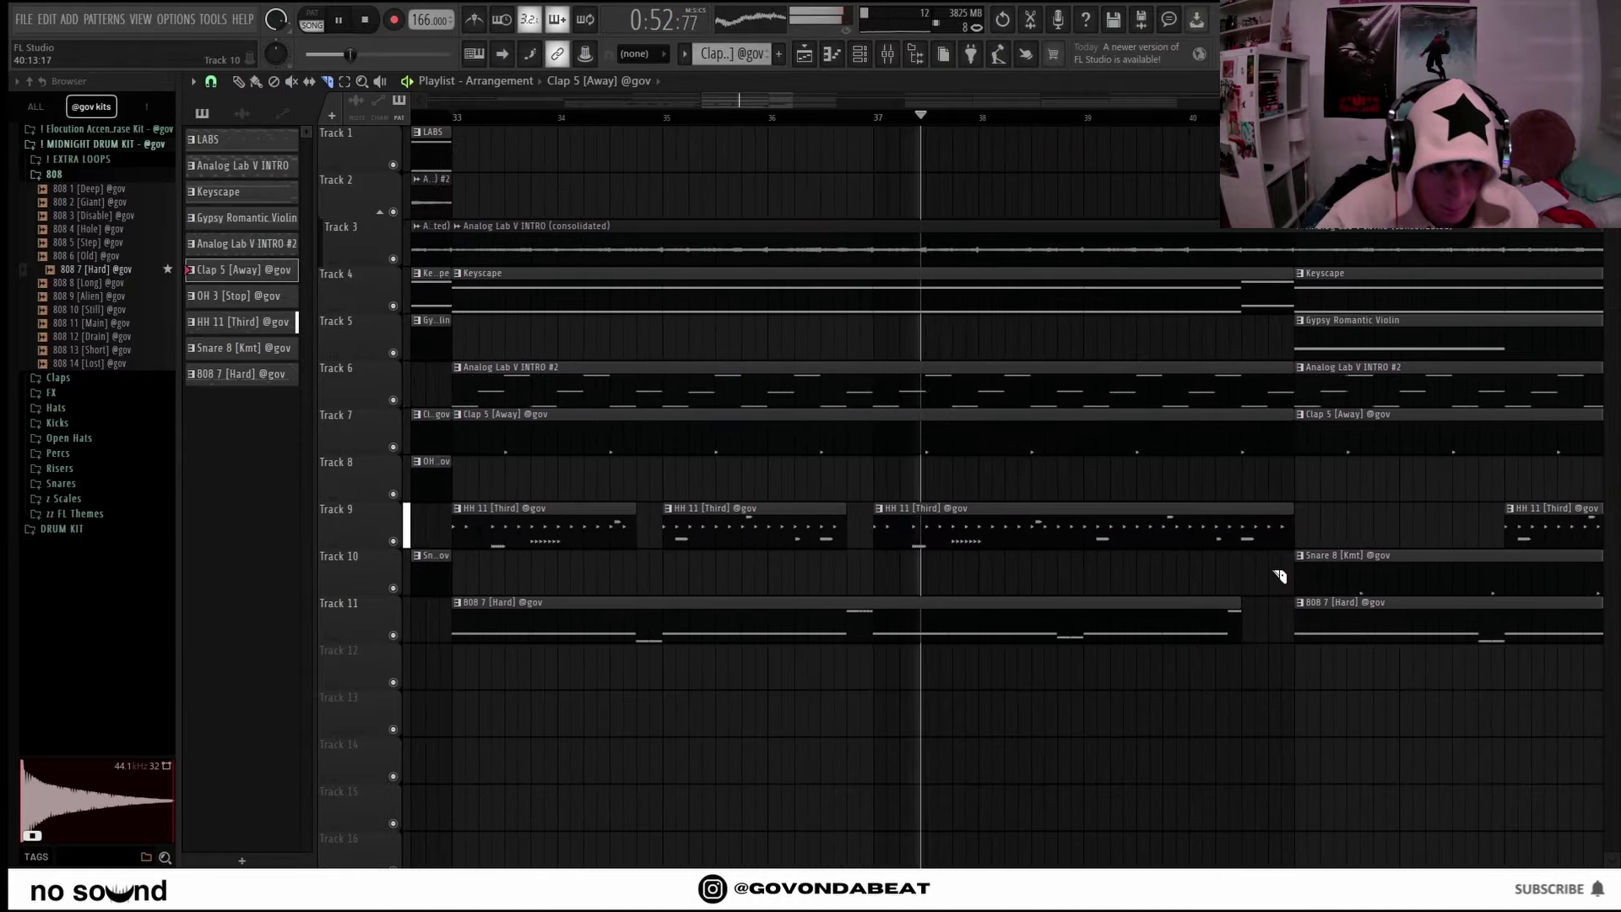
{"action": "right_click", "coordinate": [1245, 534]}
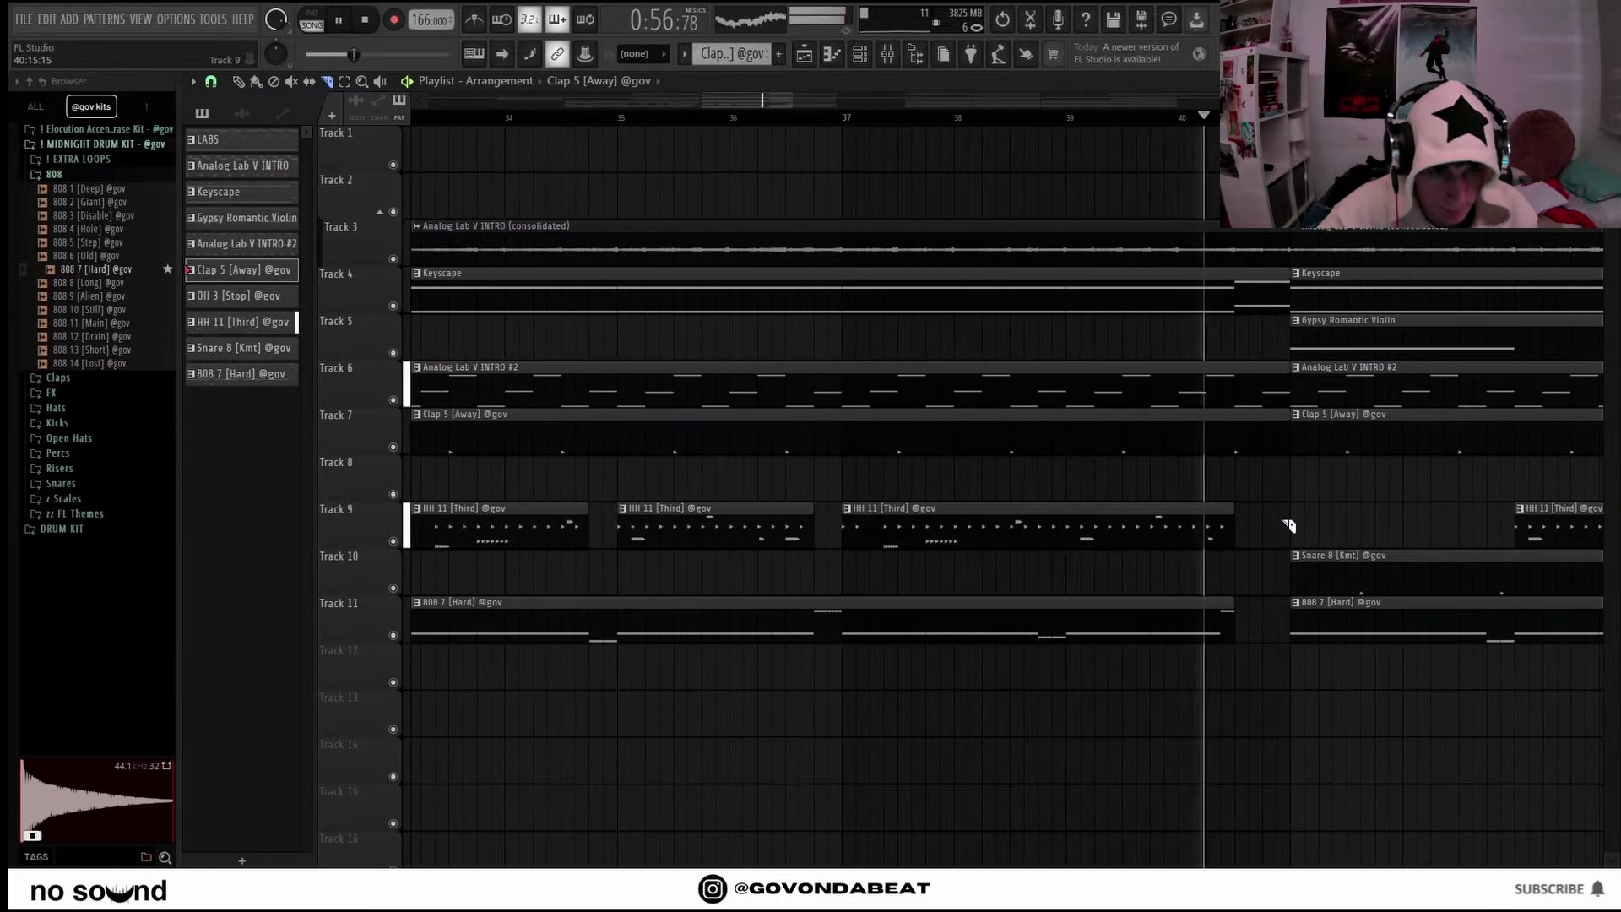
Trim the 808 7 [Hard] and HH 11 [Third] clips' ends in bar 48 and cut the last beat of bars 44 and 46 from the hi-hats.
{"action": "scroll", "coordinate": [1317, 524], "scroll_direction": "down", "scroll_amount": 8}
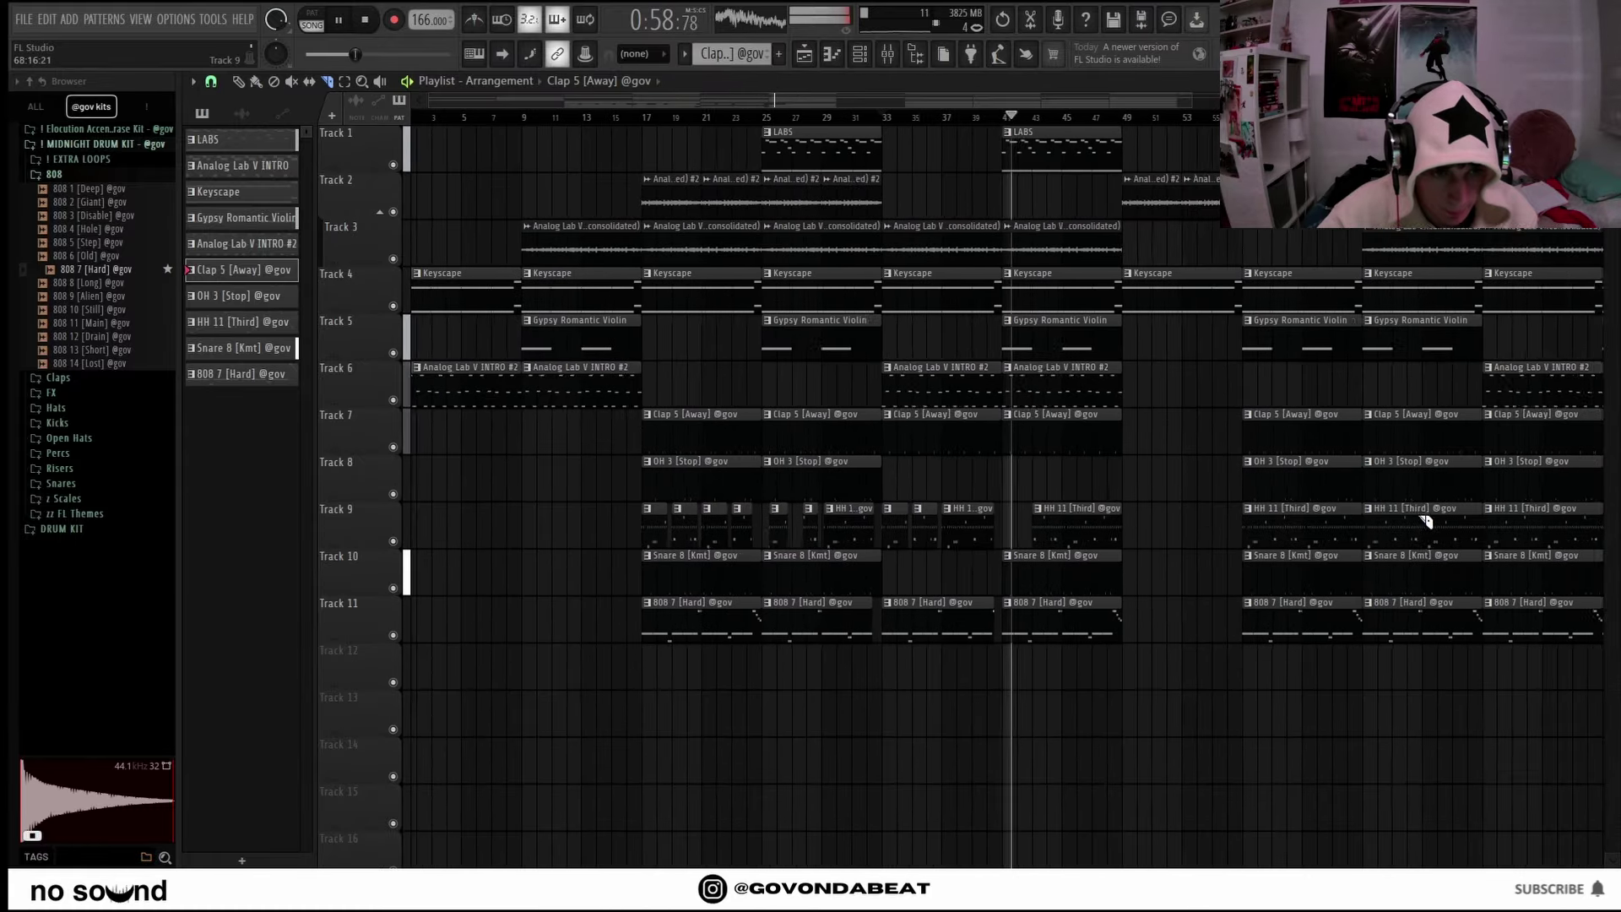
{"action": "scroll", "coordinate": [1425, 522], "scroll_direction": "up", "scroll_amount": 10}
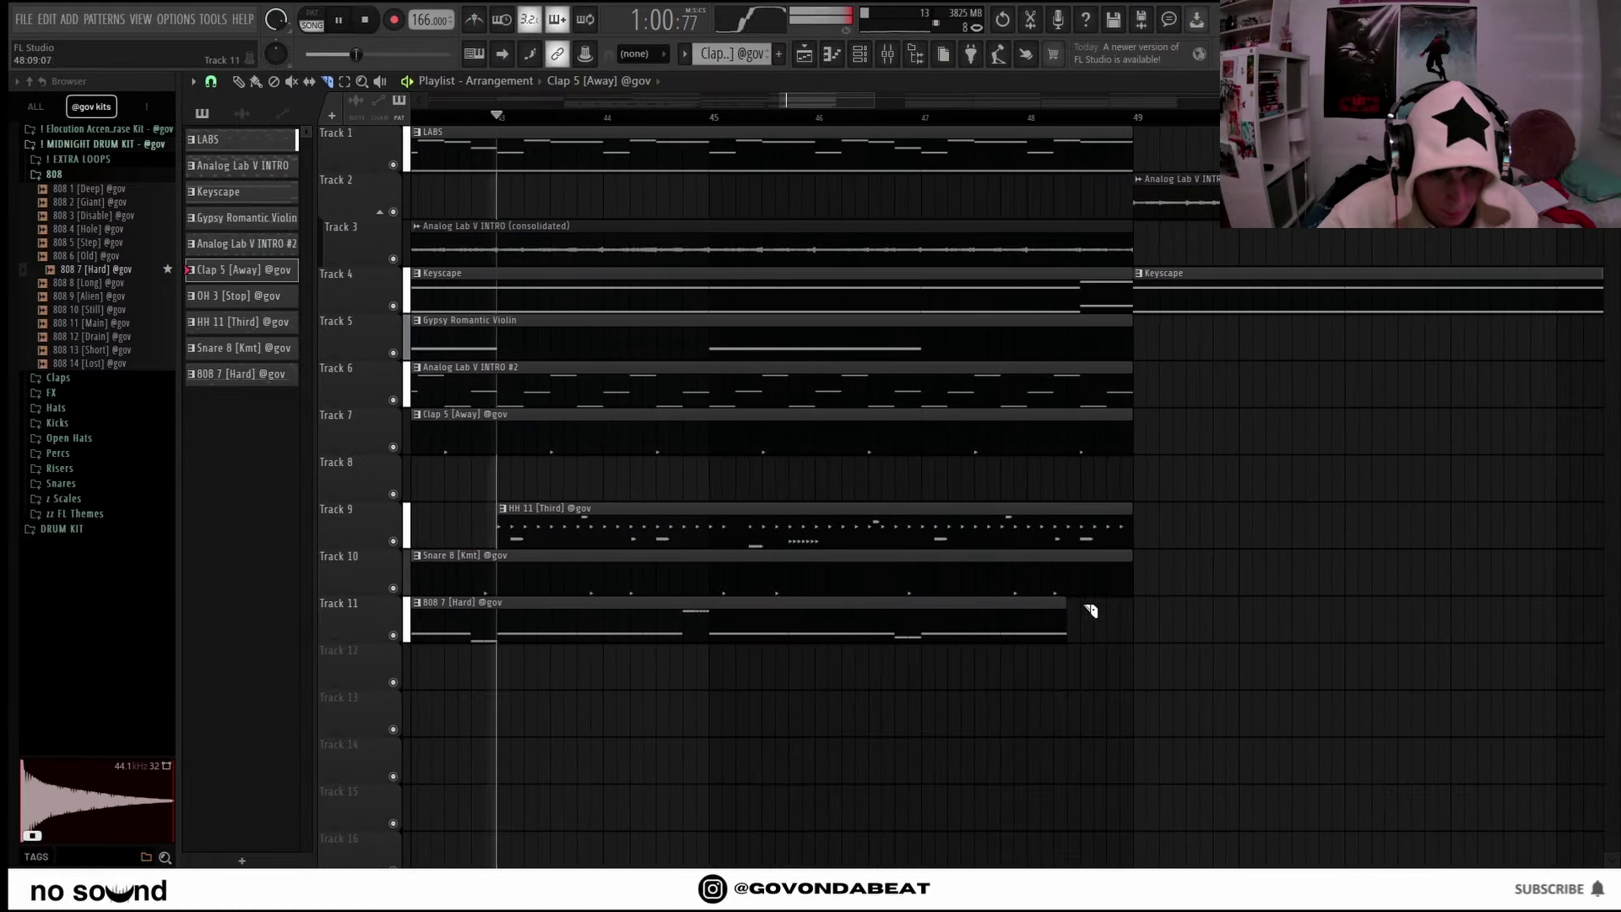
{"action": "right_click", "coordinate": [1085, 541]}
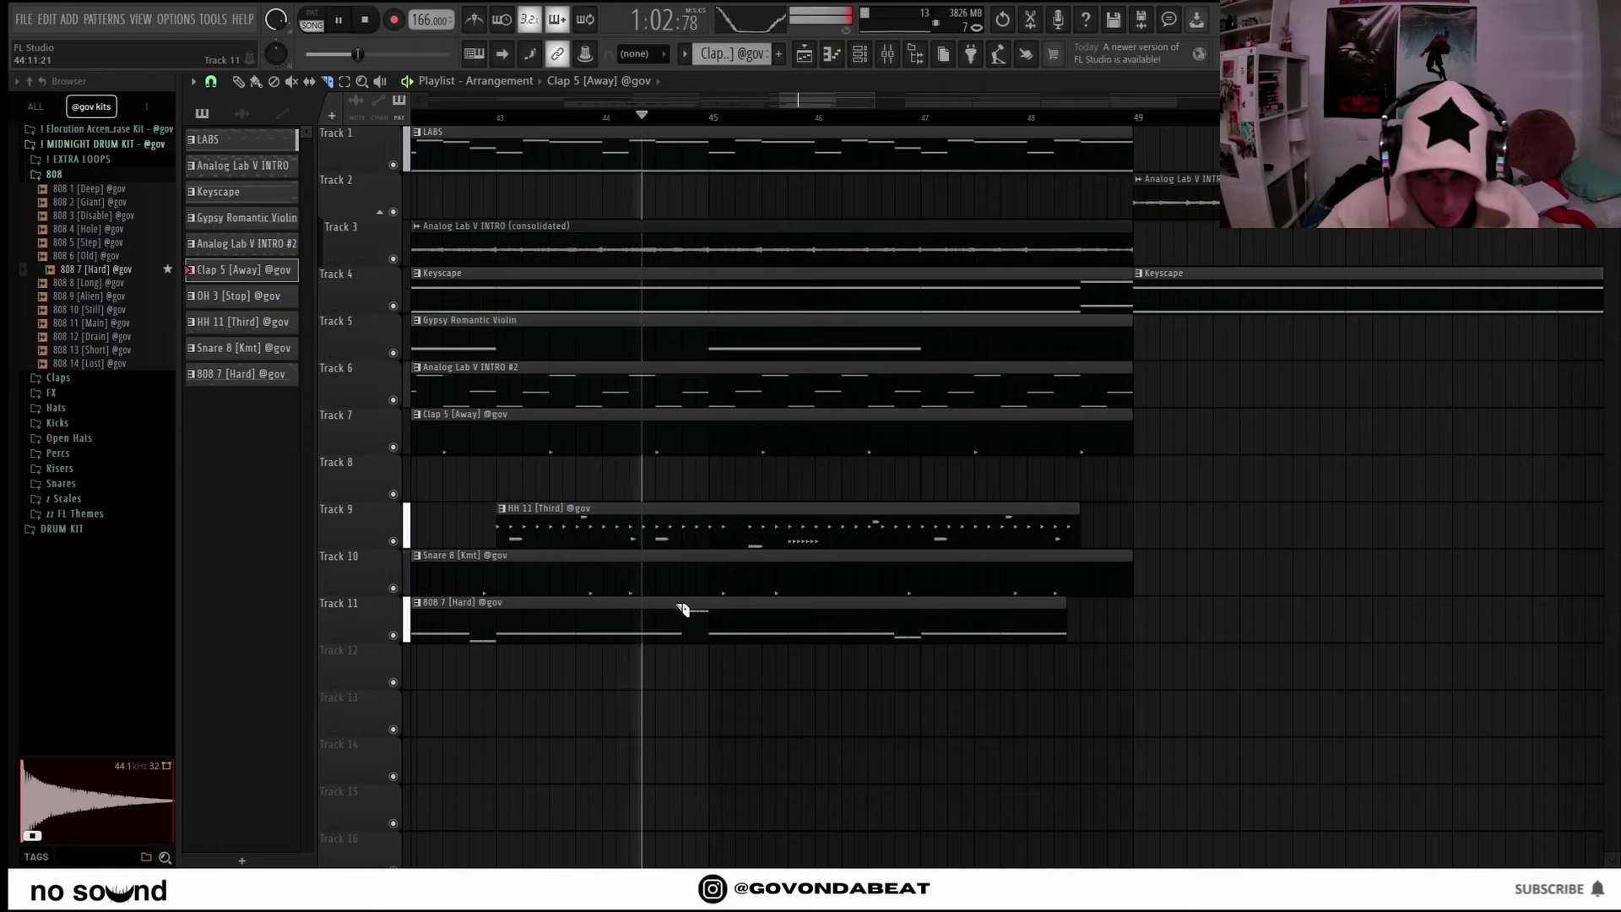
{"action": "left_click", "coordinate": [690, 539]}
{"action": "right_click", "coordinate": [715, 543]}
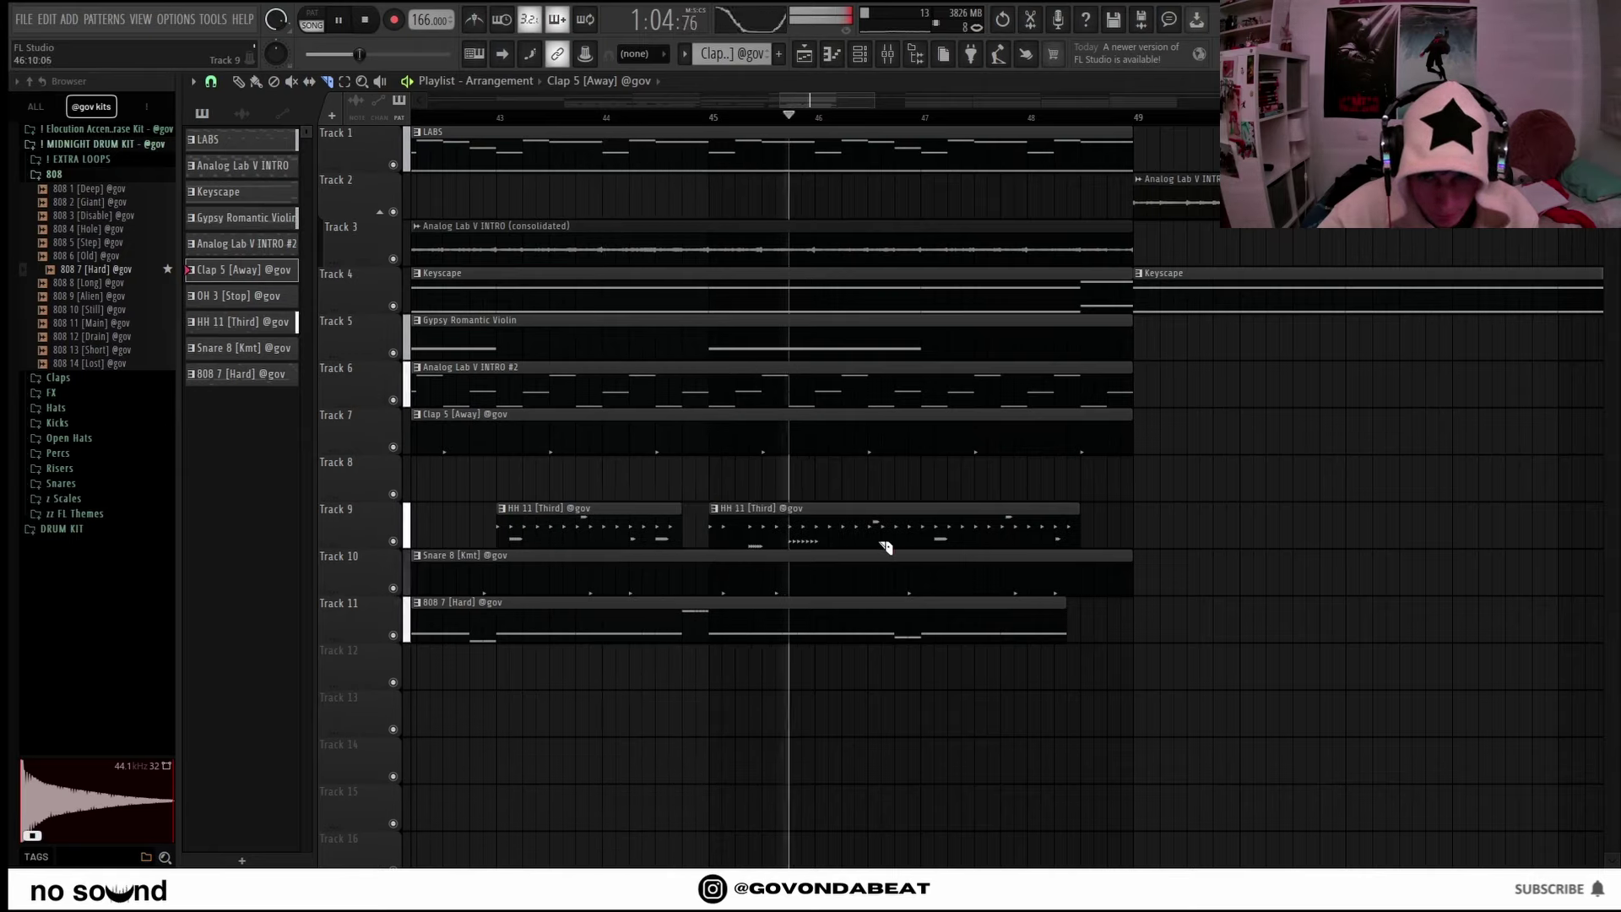
{"action": "left_click", "coordinate": [908, 543]}
{"action": "right_click", "coordinate": [934, 543]}
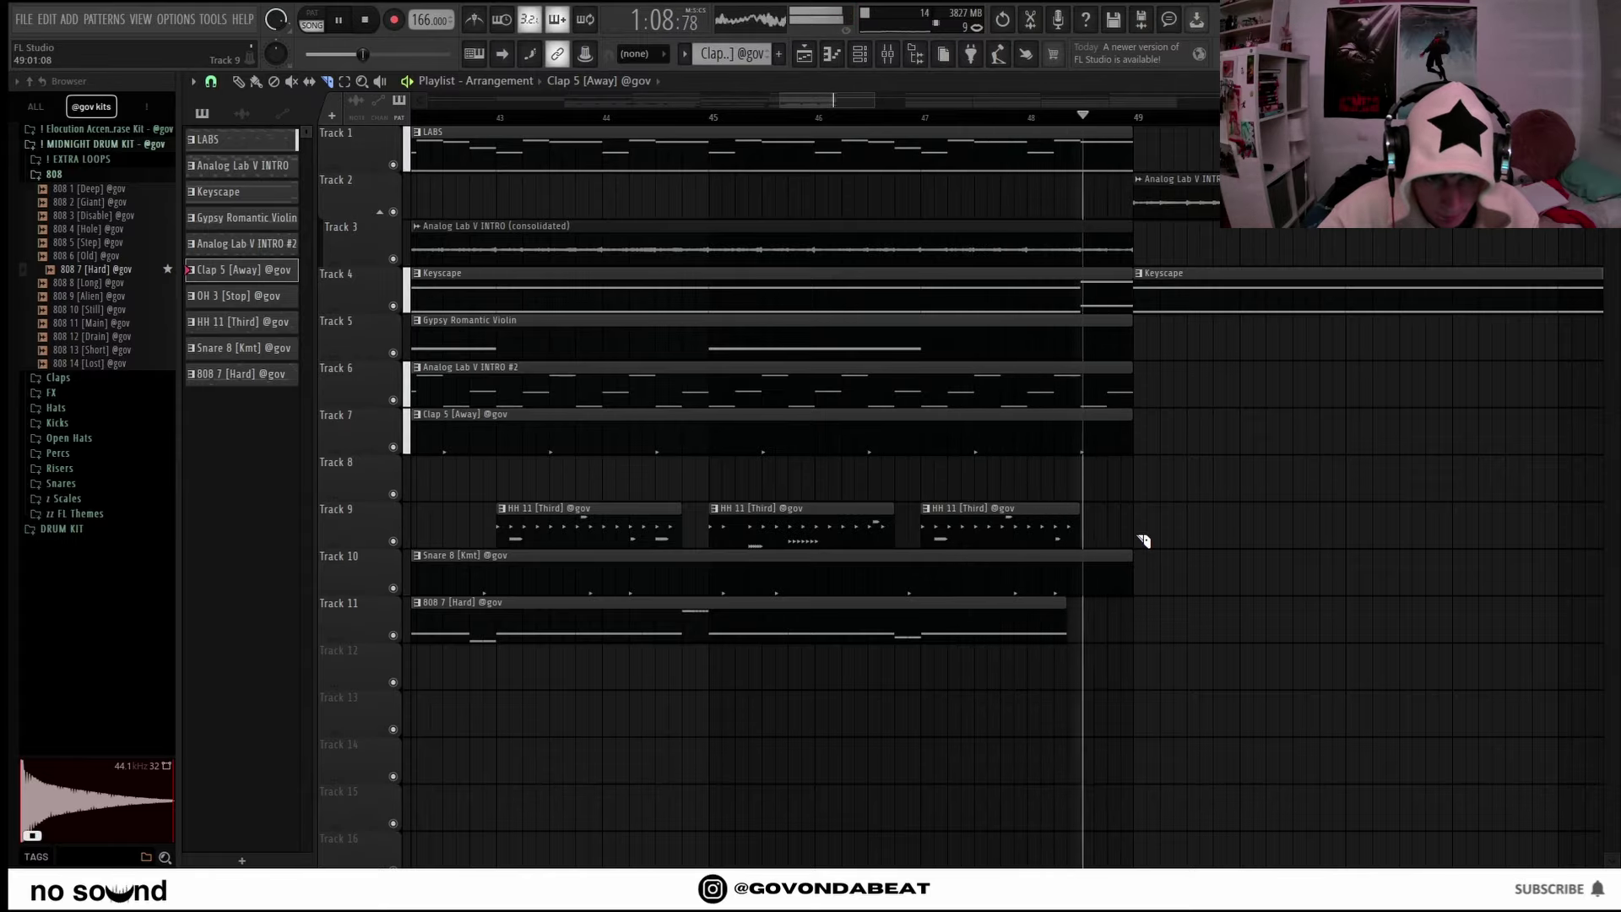
Replace the drum clips on Tracks 7–11 at bars 57–88 with a copy of the edited drums from bars 17–48.
{"action": "scroll", "coordinate": [1213, 535], "scroll_direction": "down", "scroll_amount": 5}
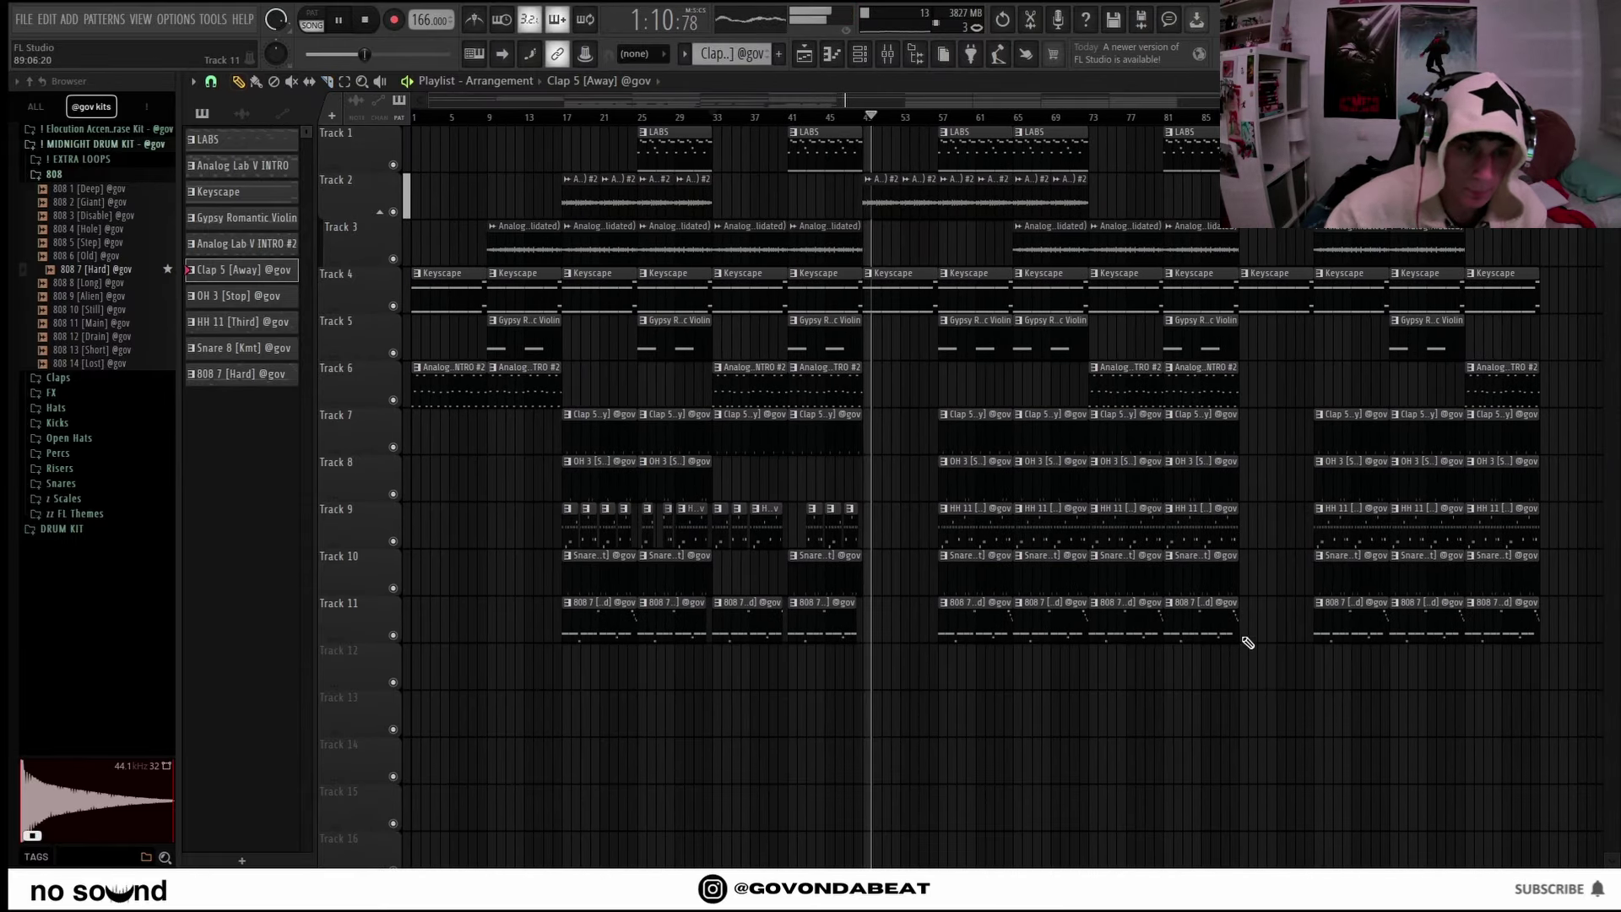
{"action": "left_click_drag", "start_coordinate": [1239, 643], "coordinate": [948, 408]}
{"action": "key", "text": "Delete"}
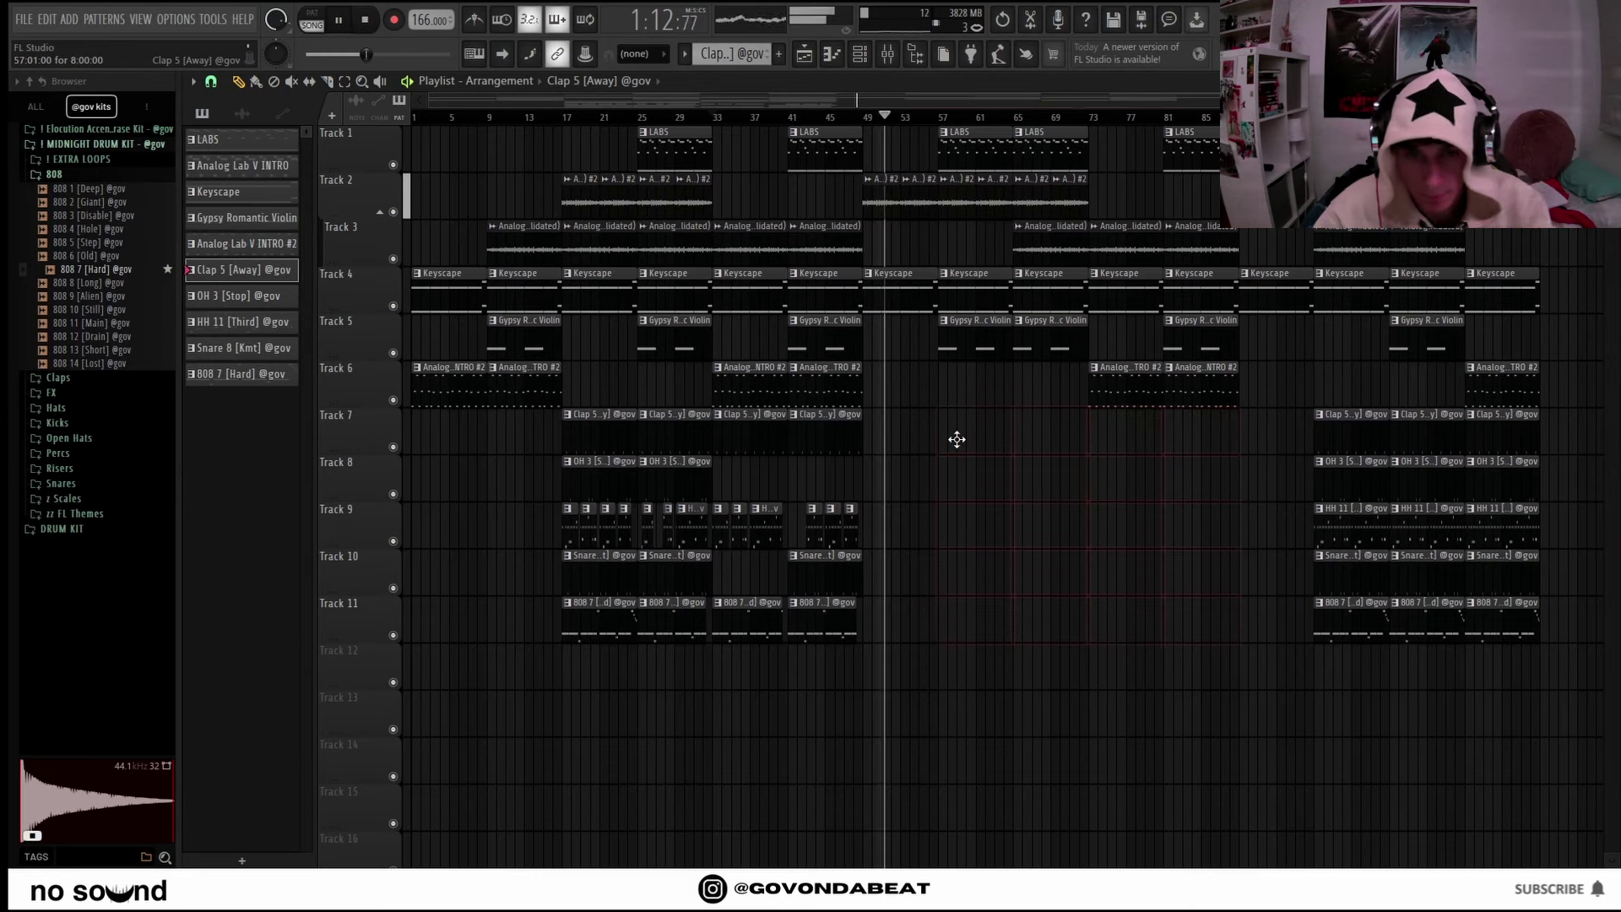
{"action": "left_click_drag", "start_coordinate": [950, 687], "coordinate": [964, 423]}
{"action": "scroll", "coordinate": [964, 423], "scroll_direction": "up", "scroll_amount": 5, "text": "ctrl"}
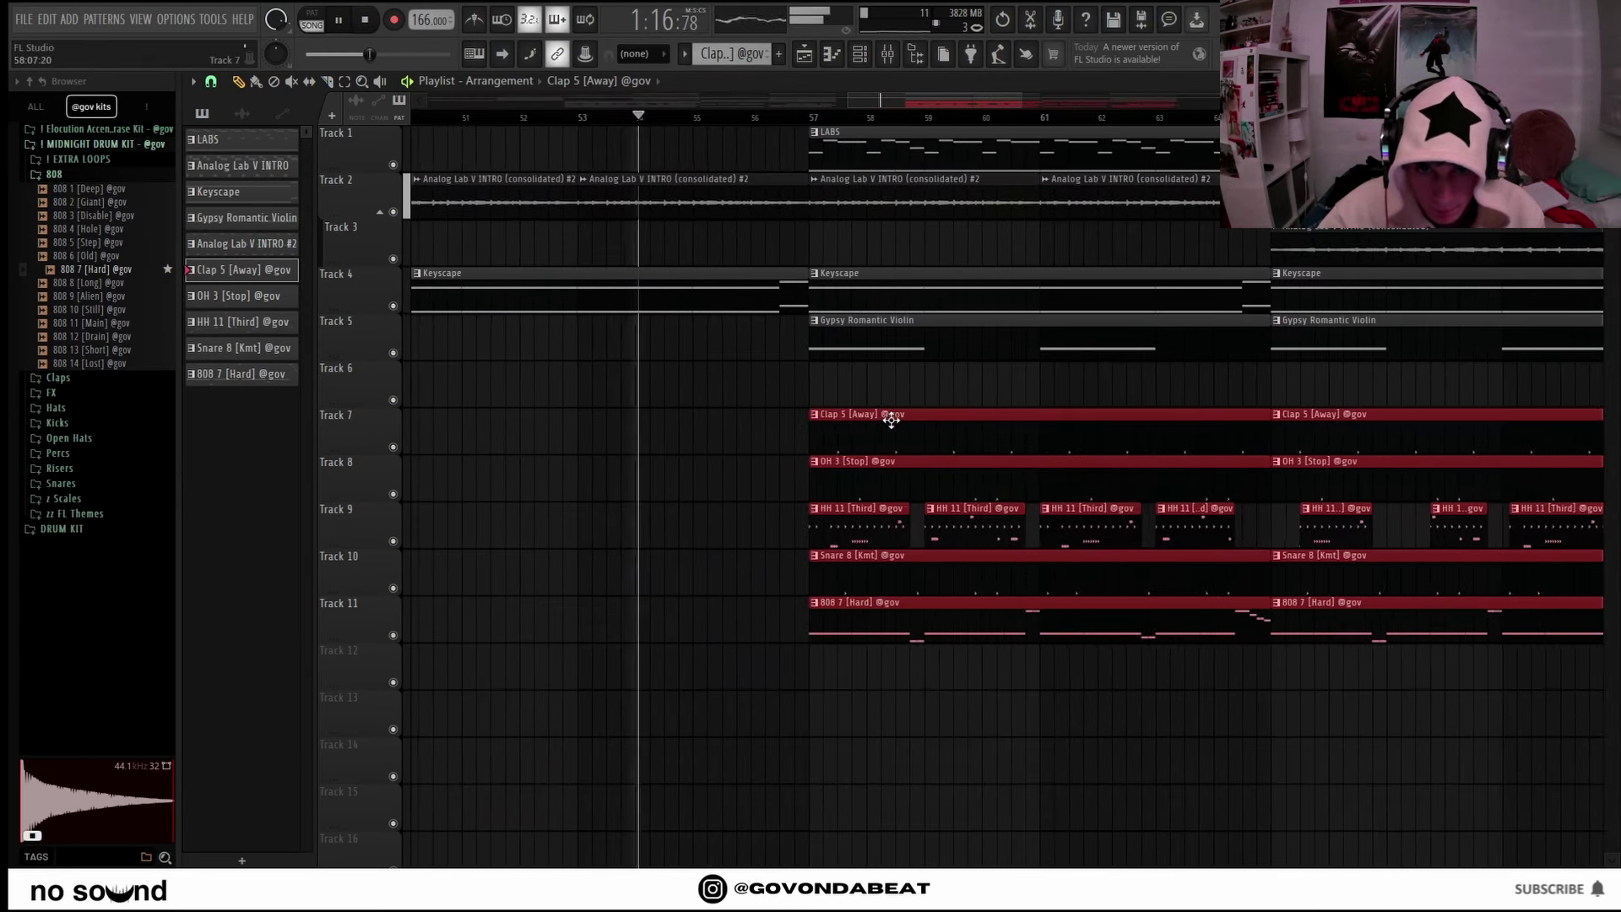
{"action": "scroll", "coordinate": [903, 425], "scroll_direction": "down", "scroll_amount": 5, "text": "ctrl"}
{"action": "key", "text": "ctrl+d"}
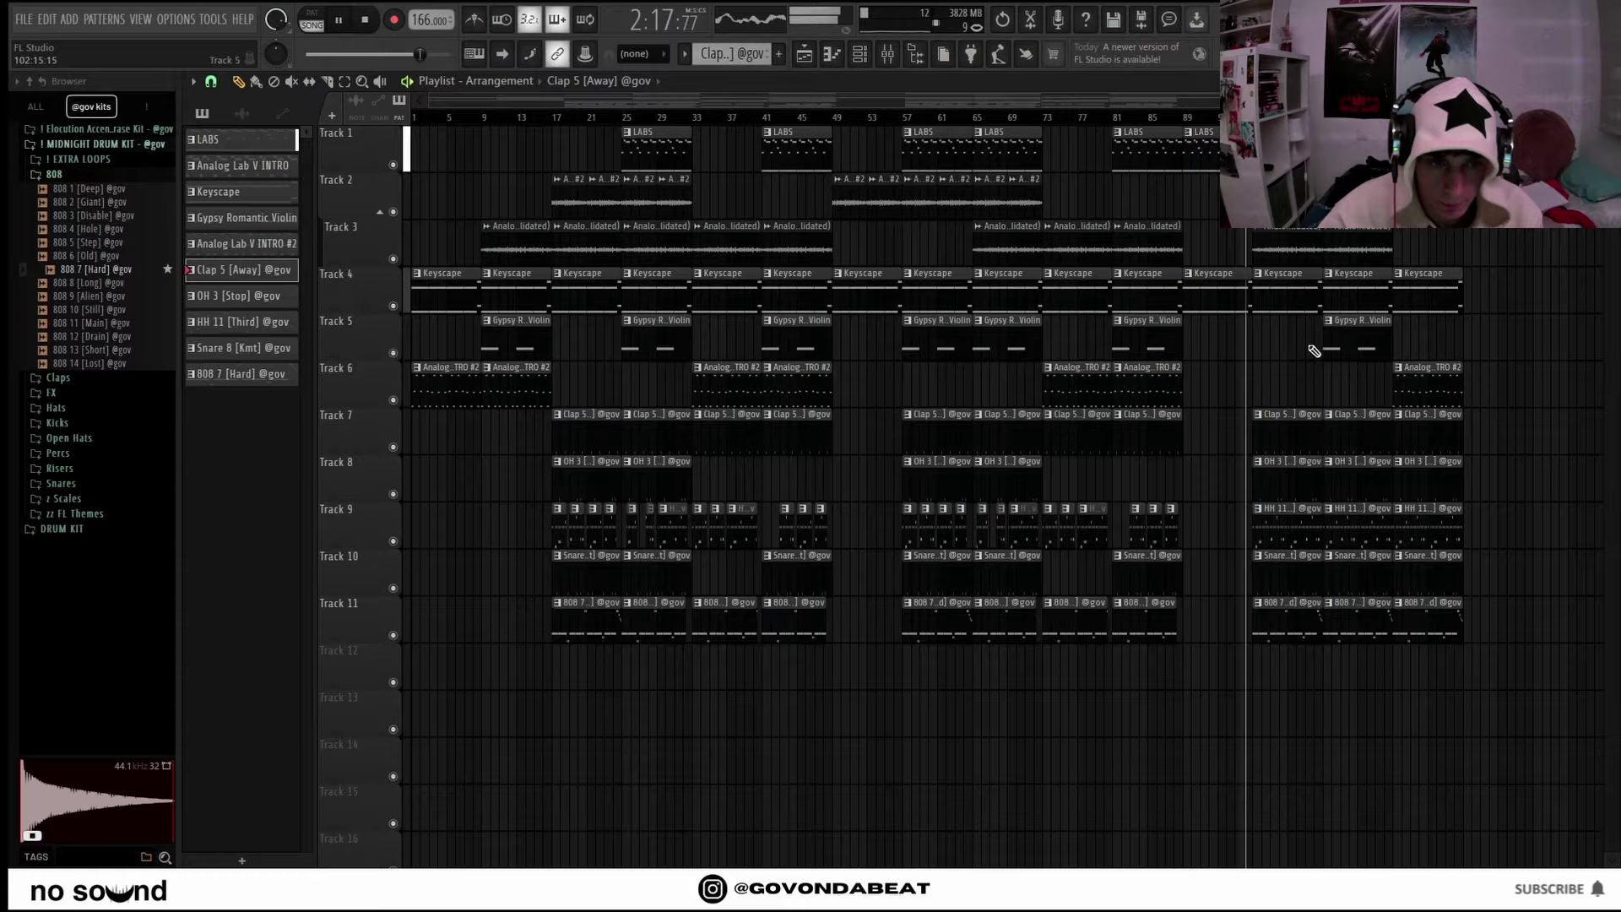
Slice bars 97–98 off the start of the 808 7 [Hard] clip on Track 11 and play back the section.
{"action": "scroll", "coordinate": [695, 554], "scroll_direction": "up", "scroll_amount": 5, "text": "ctrl"}
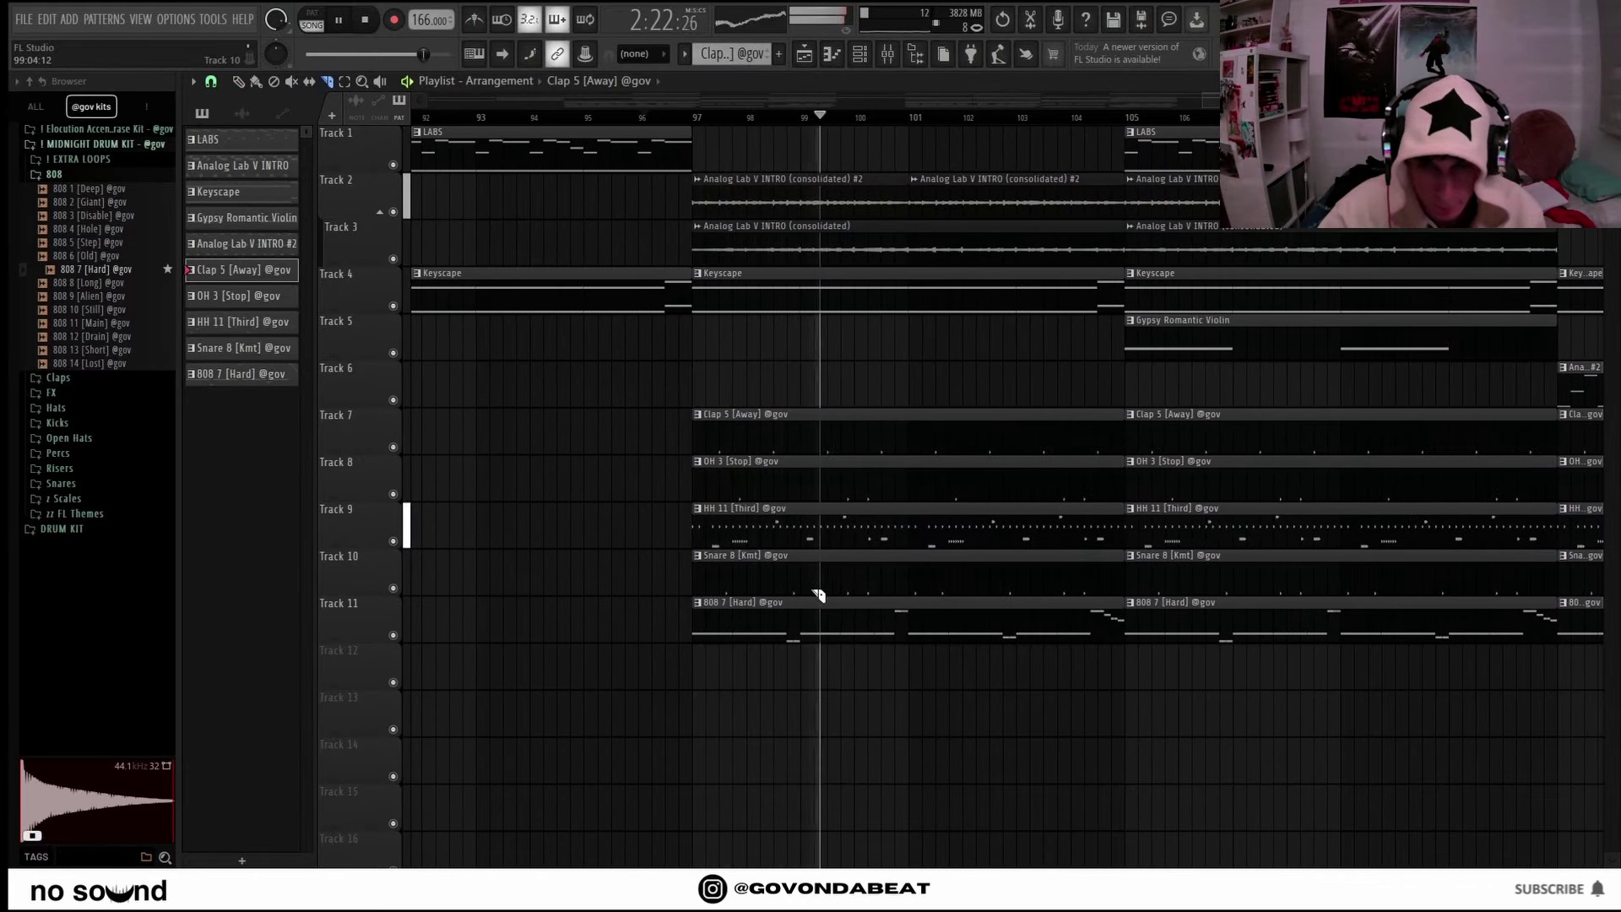
{"action": "scroll", "coordinate": [750, 652], "scroll_direction": "up", "scroll_amount": 3}
{"action": "left_click_drag", "start_coordinate": [653, 625], "coordinate": [835, 629]}
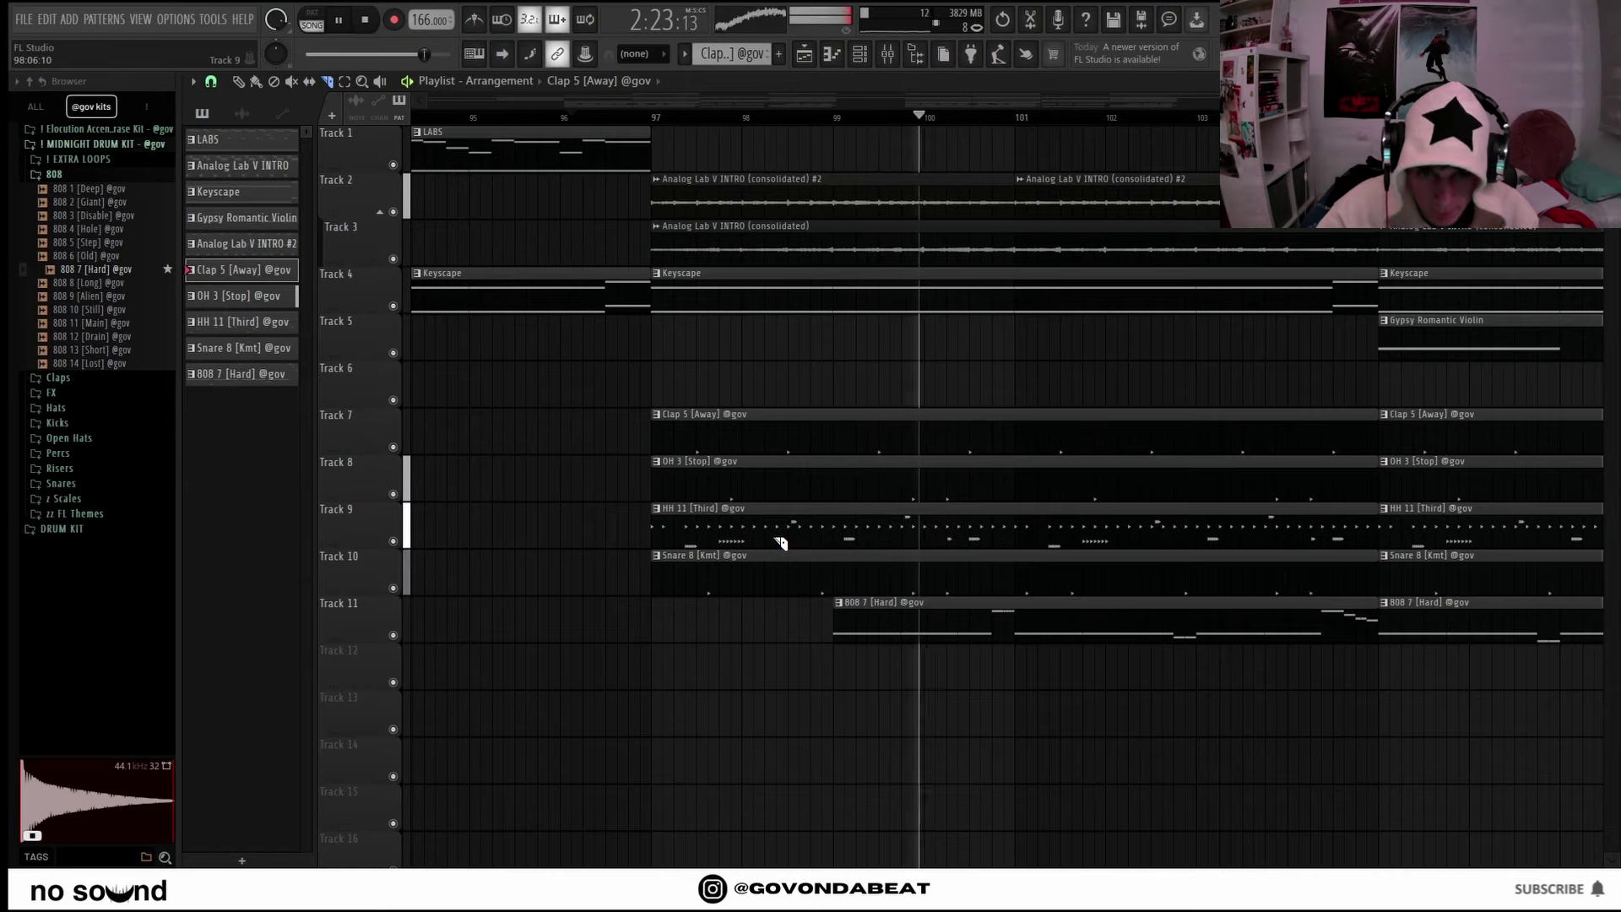
{"action": "key", "text": "space"}
{"action": "key", "text": "space"}
{"action": "key", "text": "space"}
{"action": "key", "text": "space"}
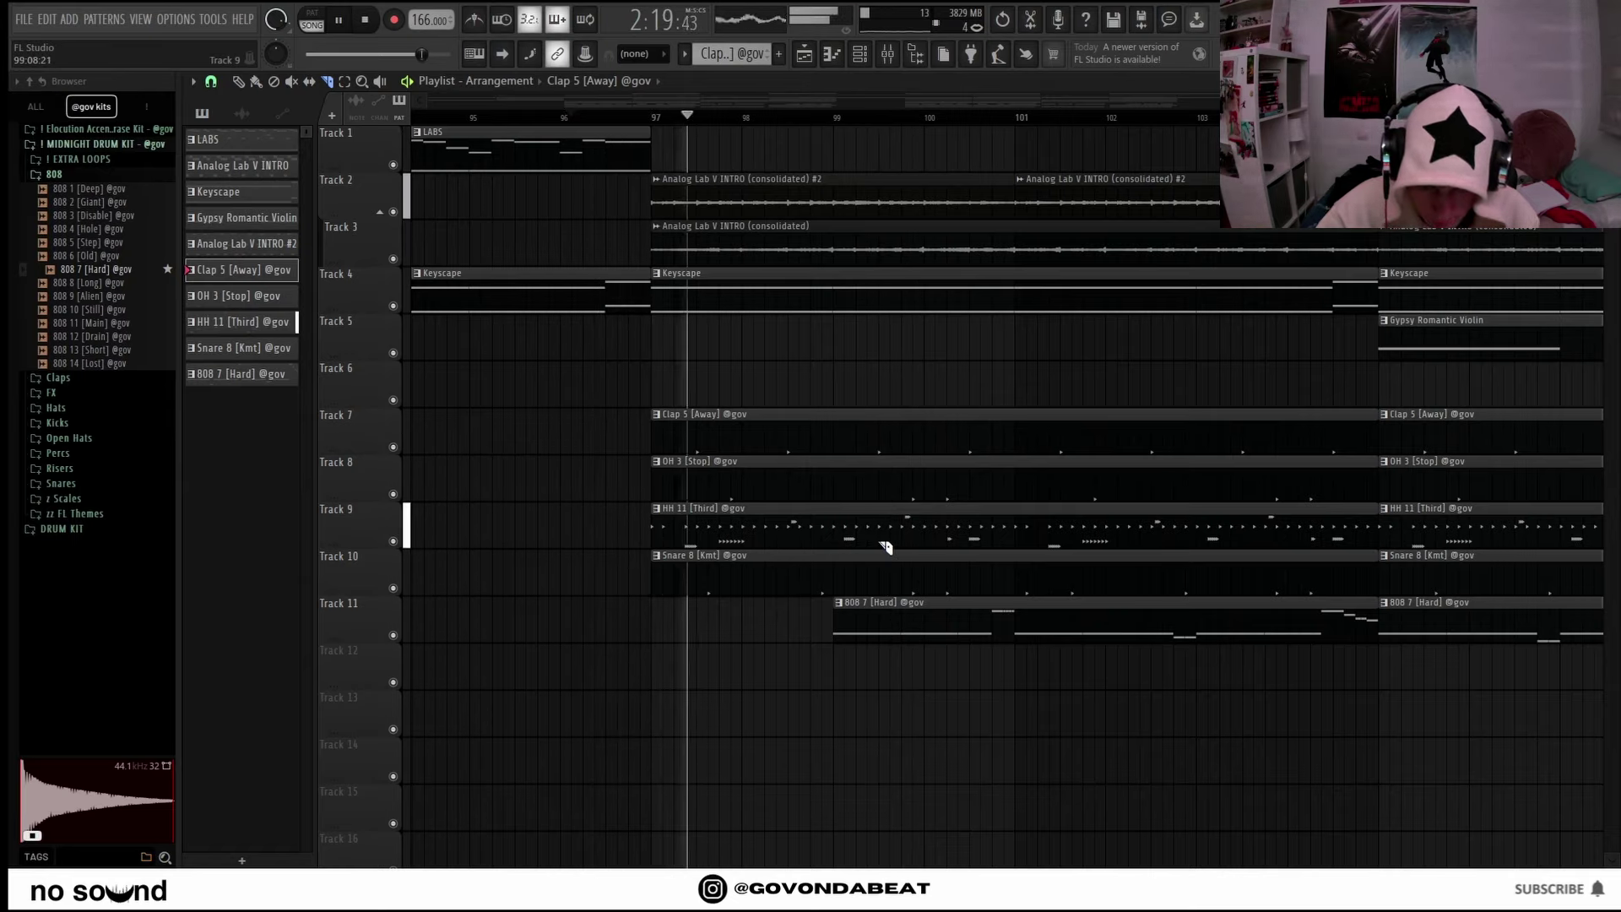
Cut the last beat of bars 100 and 102 from HH 11 [Third], and trim the end of bar 104 off the hi-hat and 808 clips.
{"action": "scroll", "coordinate": [1157, 570], "scroll_direction": "down", "scroll_amount": 5}
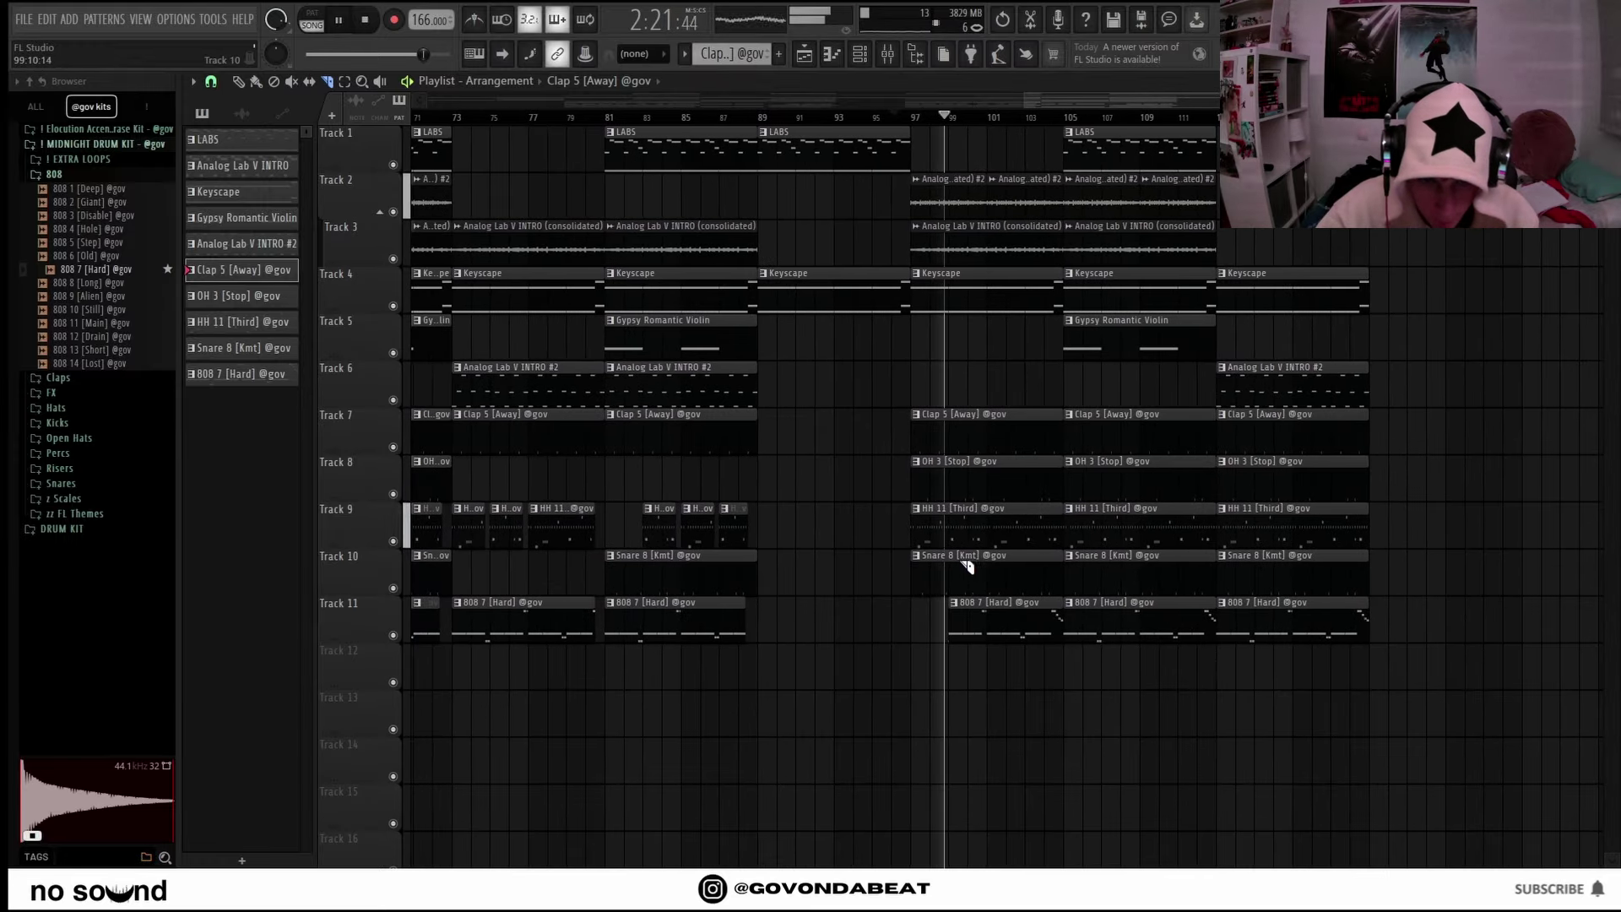
{"action": "scroll", "coordinate": [1102, 575], "scroll_direction": "up", "scroll_amount": 5}
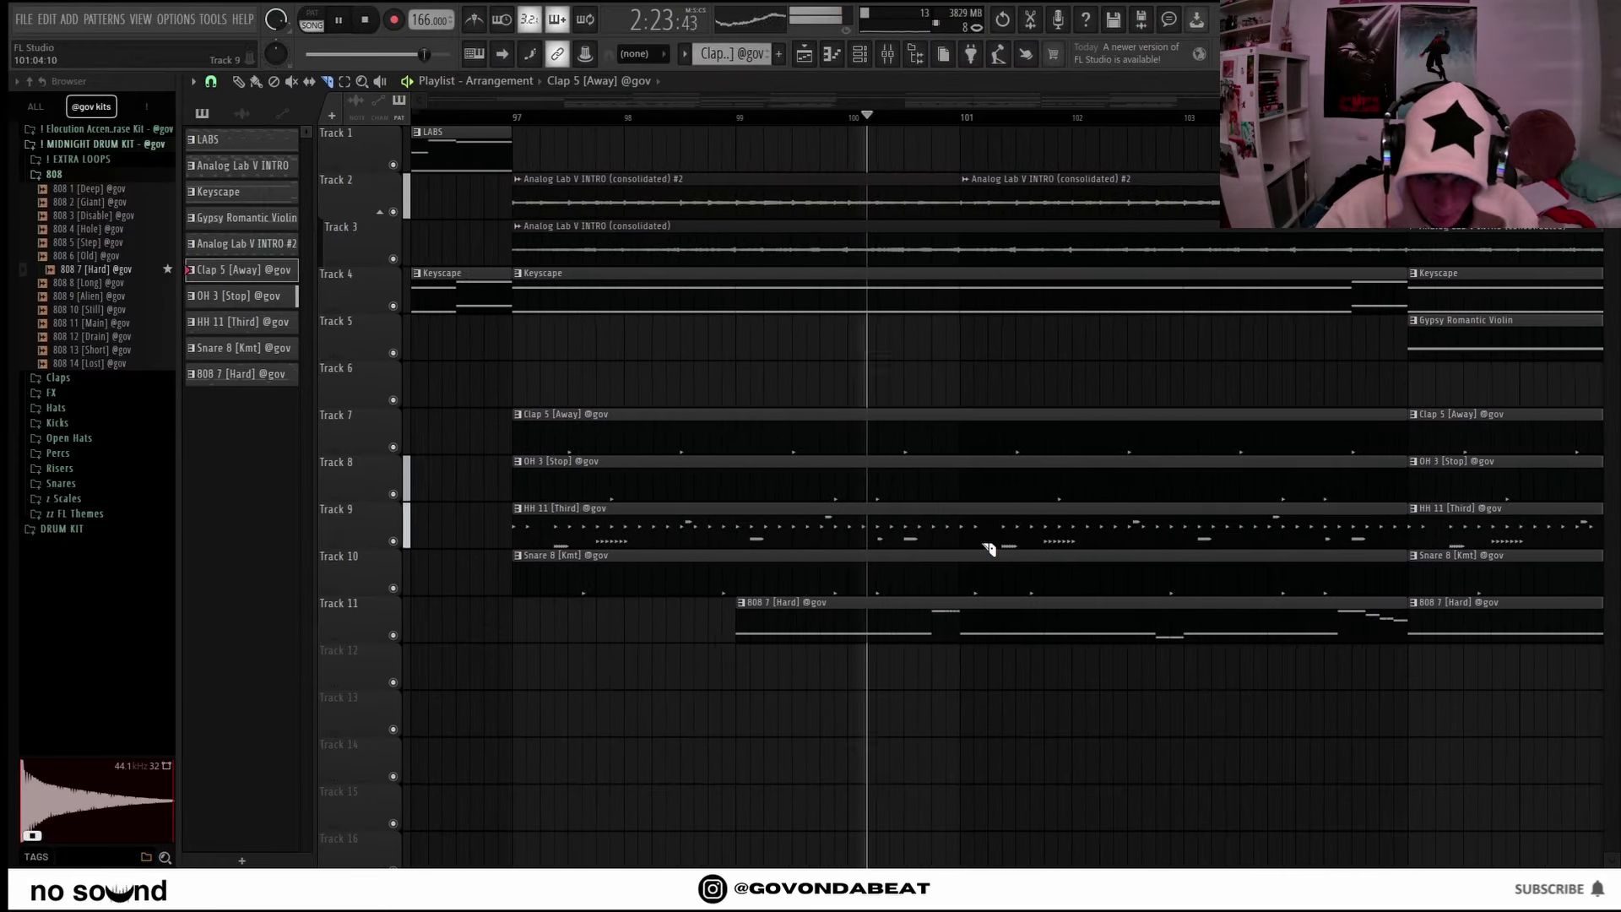
{"action": "key", "text": "space"}
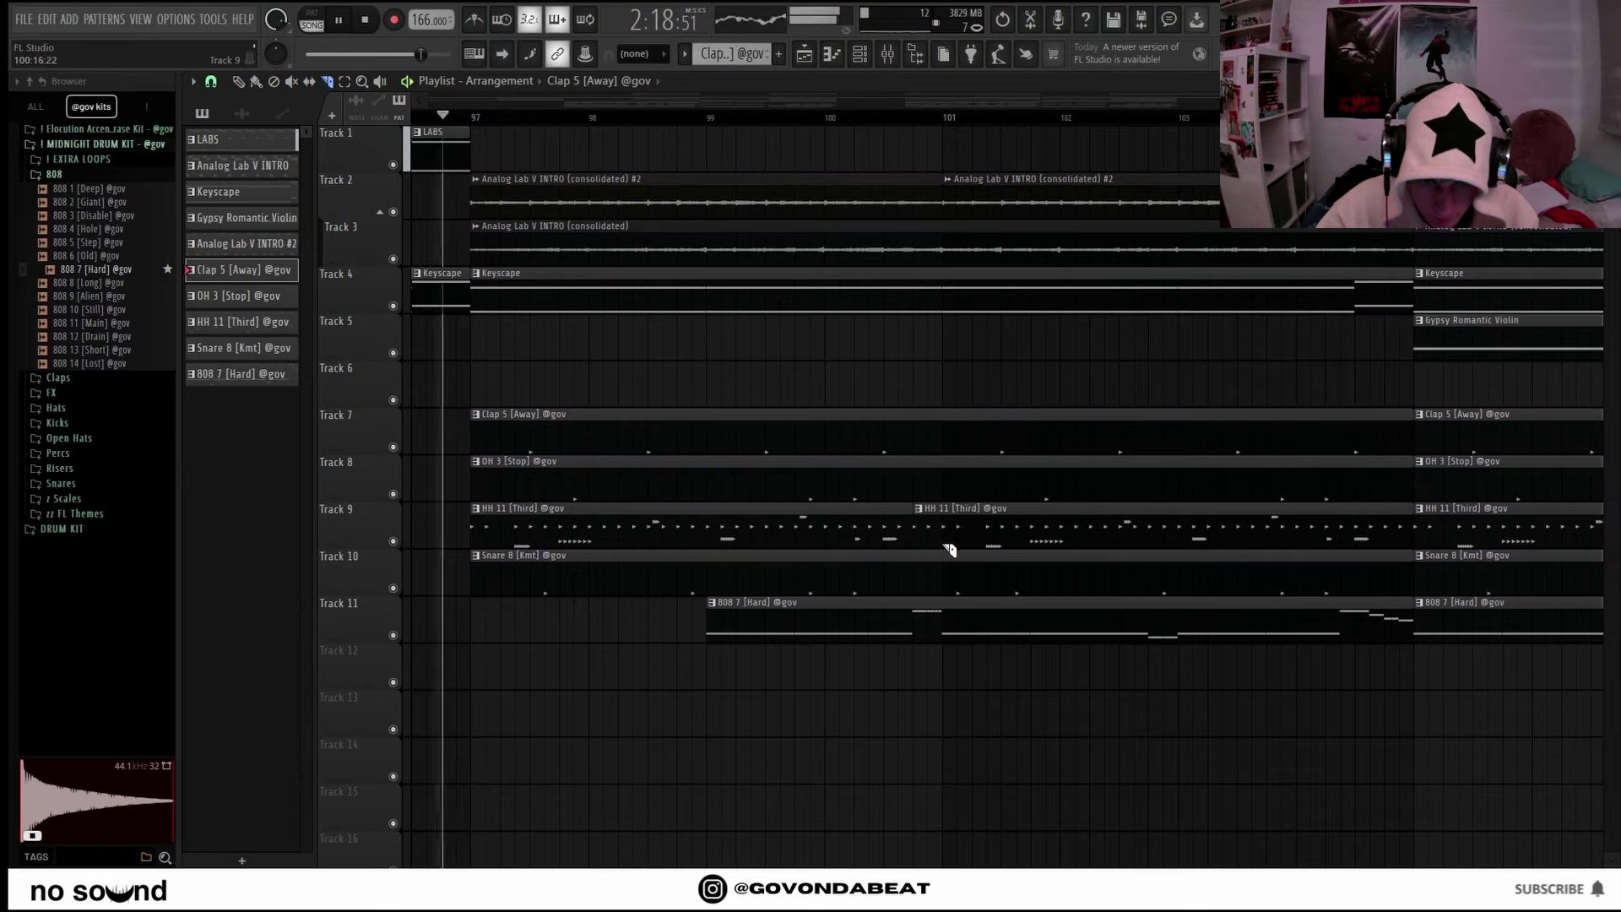
{"action": "left_click_drag", "start_coordinate": [1152, 542], "coordinate": [1185, 516]}
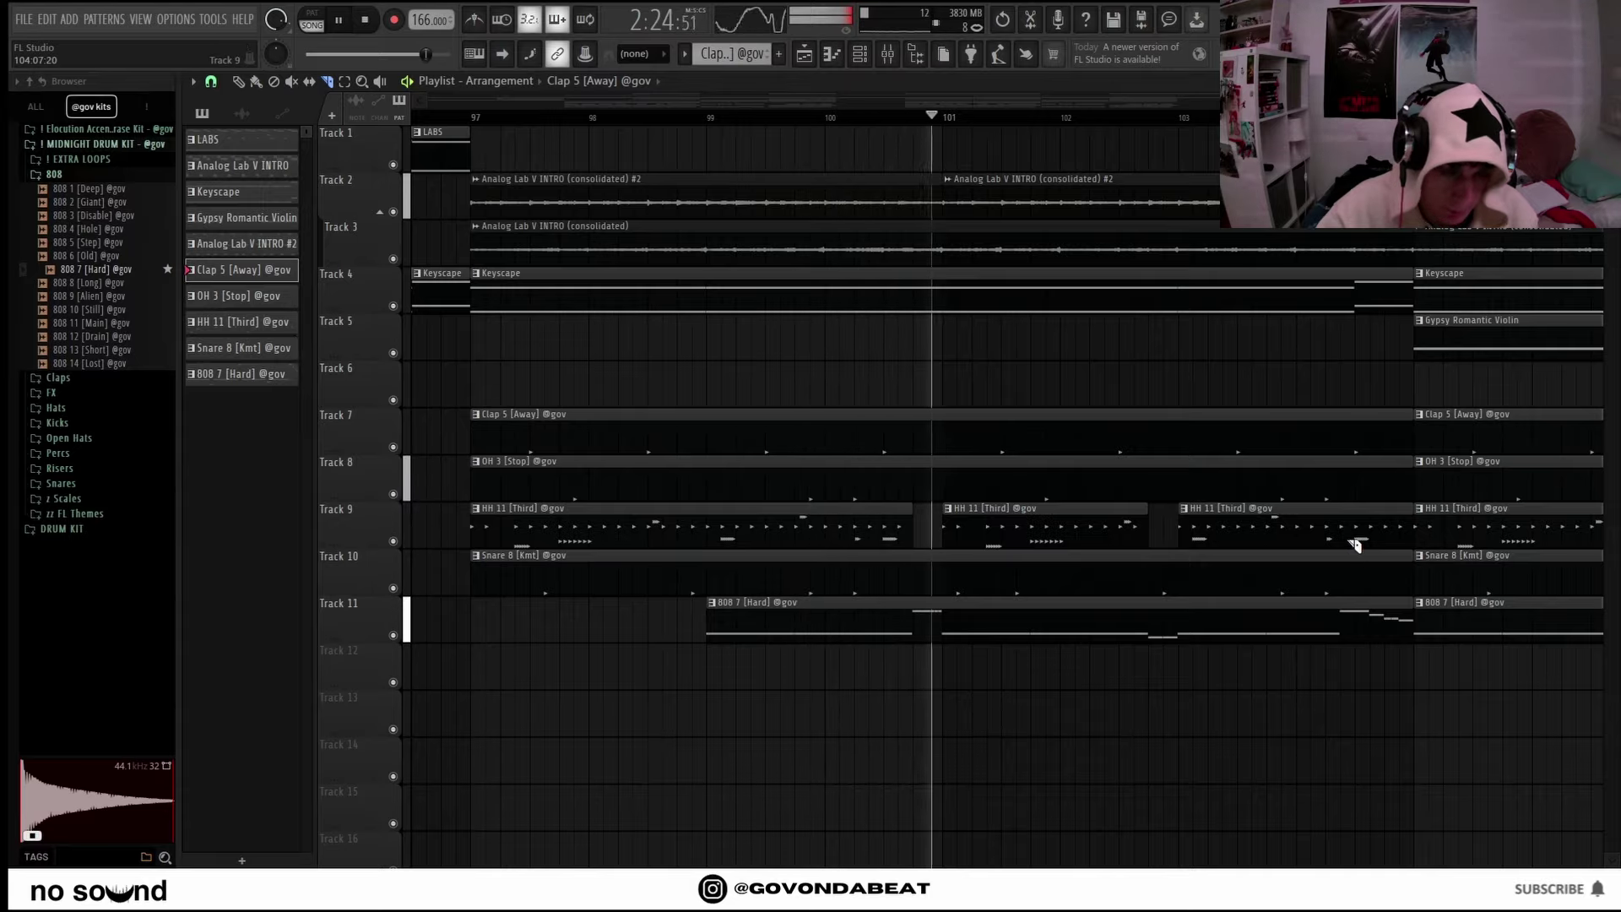
{"action": "left_click_drag", "start_coordinate": [1353, 637], "coordinate": [1350, 608]}
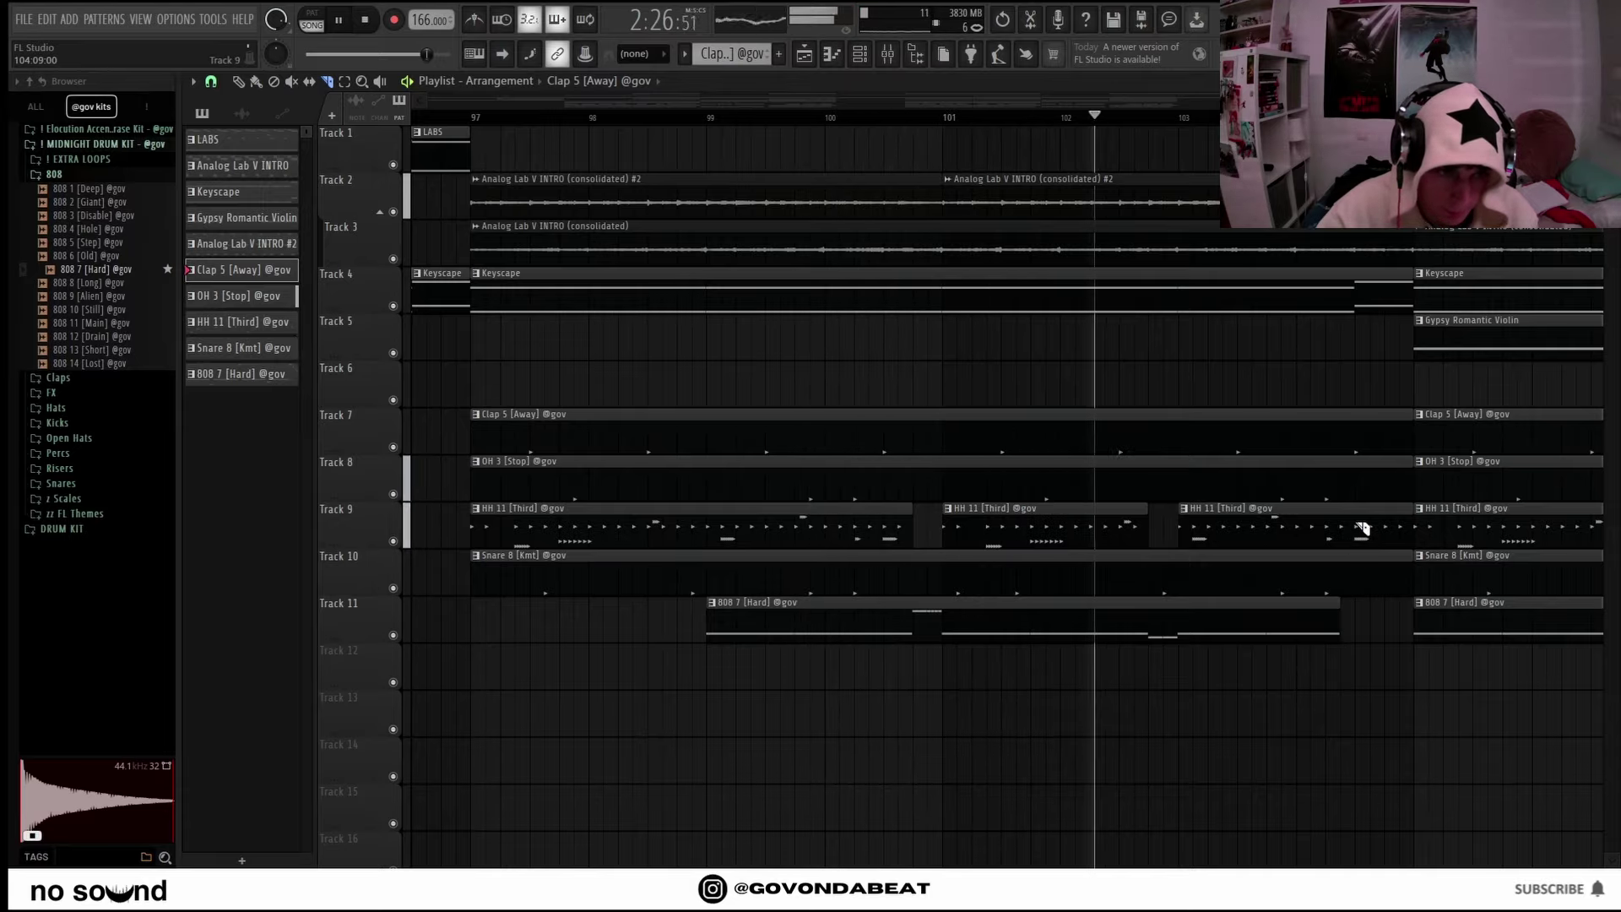
{"action": "left_click_drag", "start_coordinate": [1360, 543], "coordinate": [1359, 517]}
Remove bars 105–106 from the 808 7 [Hard] clip and cut off the opening of the HH 11 [Third] clip at bar 105.
{"action": "scroll", "coordinate": [1420, 559], "scroll_direction": "down", "scroll_amount": 4}
{"action": "scroll", "coordinate": [1470, 583], "scroll_direction": "up", "scroll_amount": 4}
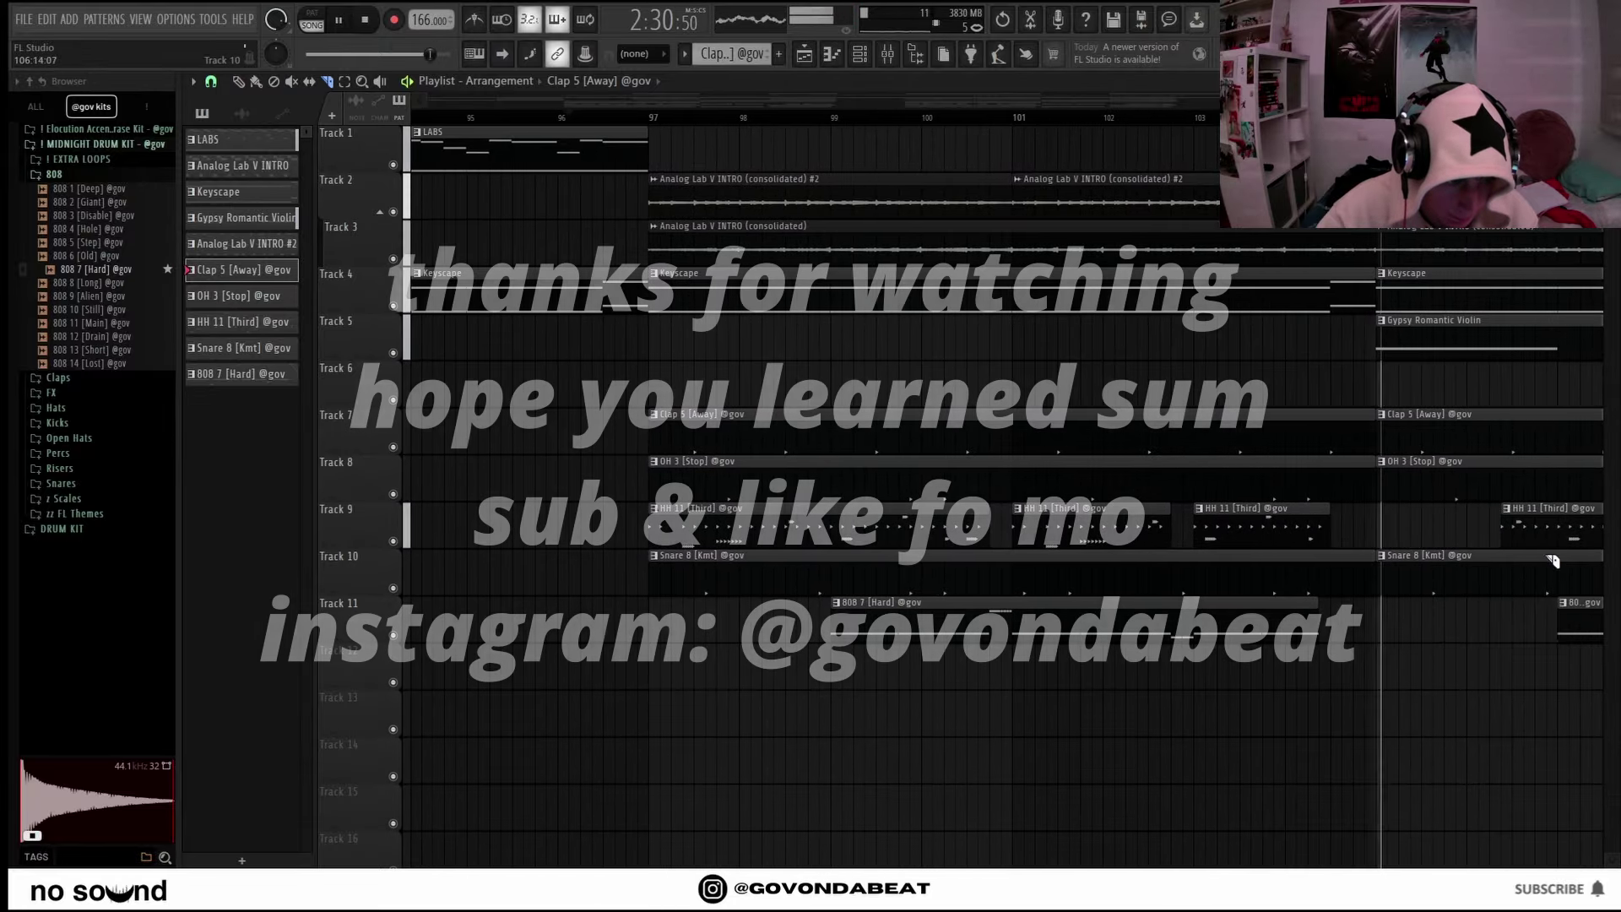
{"action": "scroll", "coordinate": [1520, 574], "scroll_direction": "down", "scroll_amount": 6}
{"action": "scroll", "coordinate": [1525, 589], "scroll_direction": "up", "scroll_amount": 5}
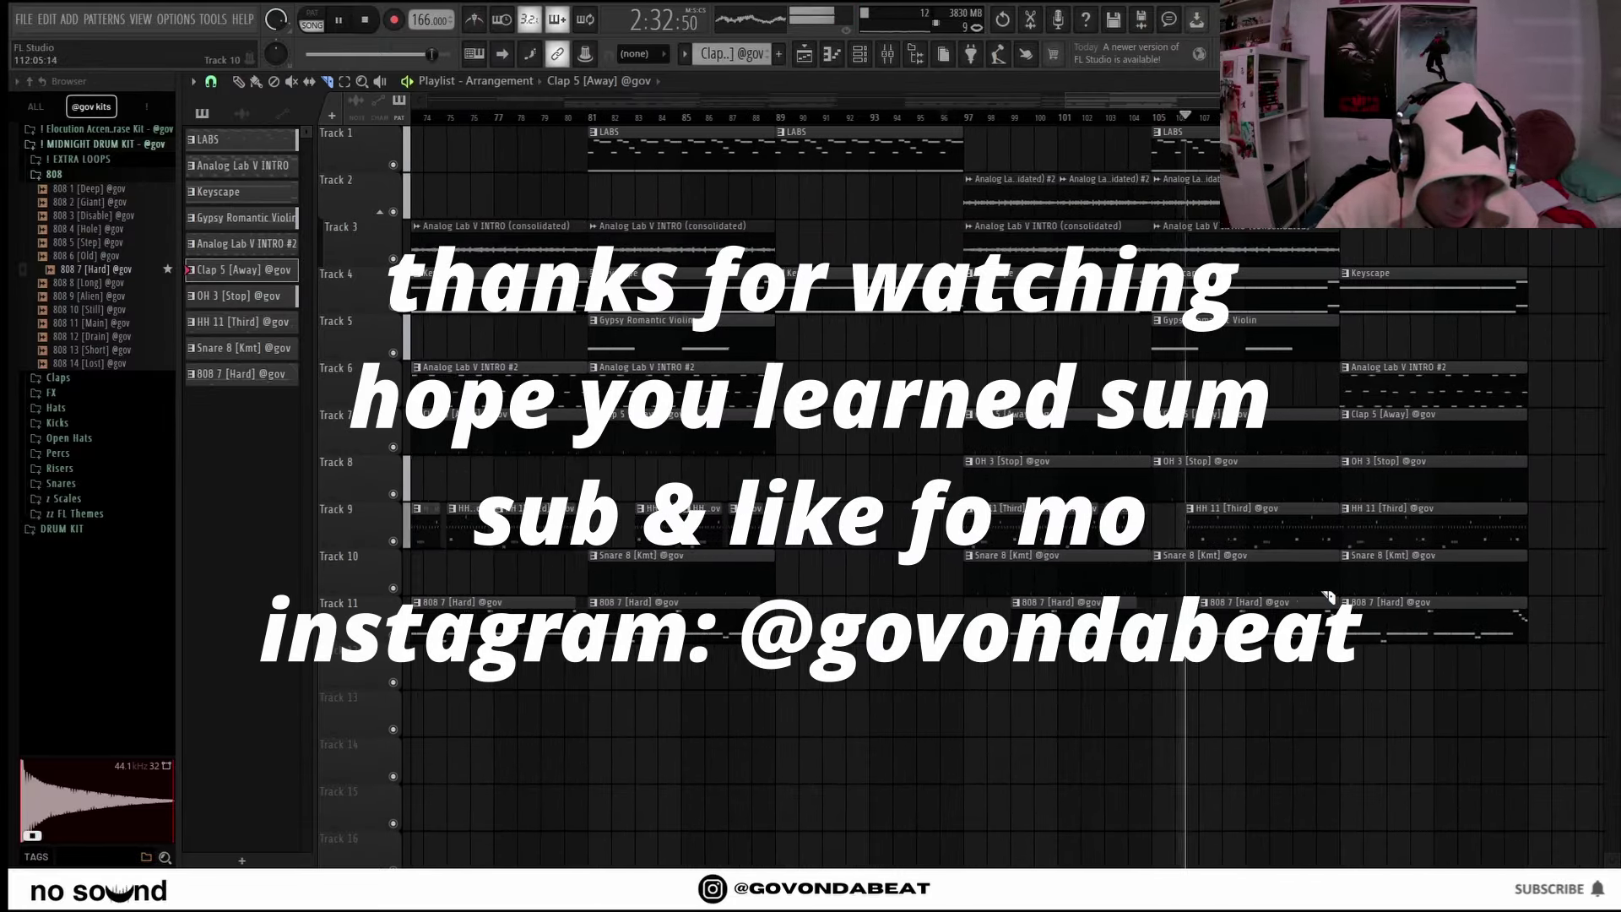
{"action": "scroll", "coordinate": [1386, 562], "scroll_direction": "up", "scroll_amount": 3}
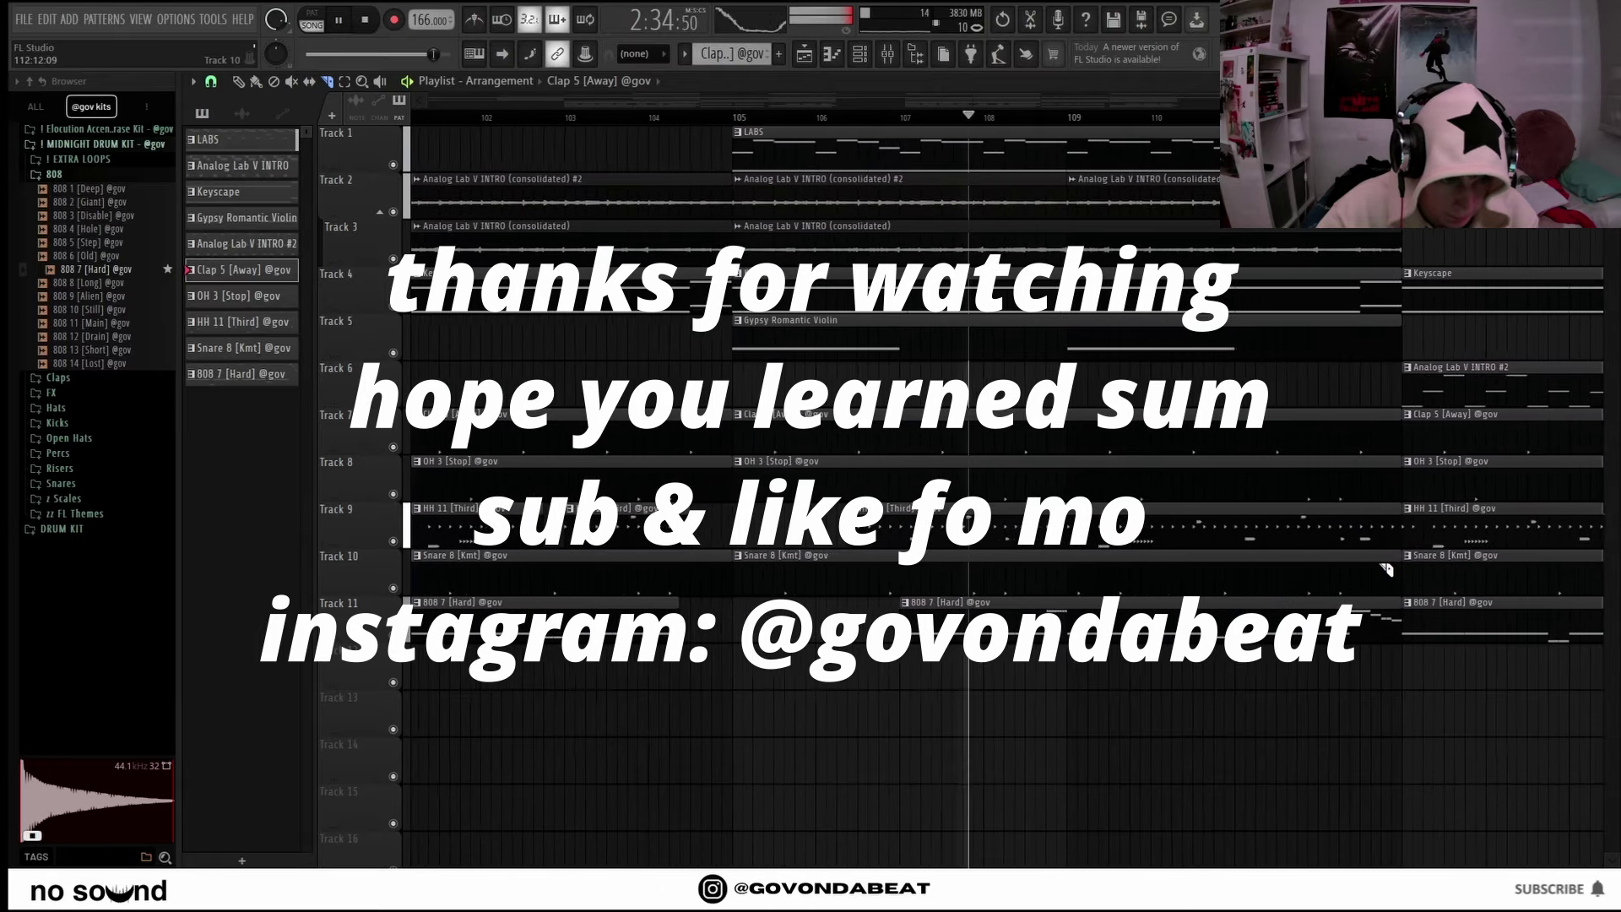